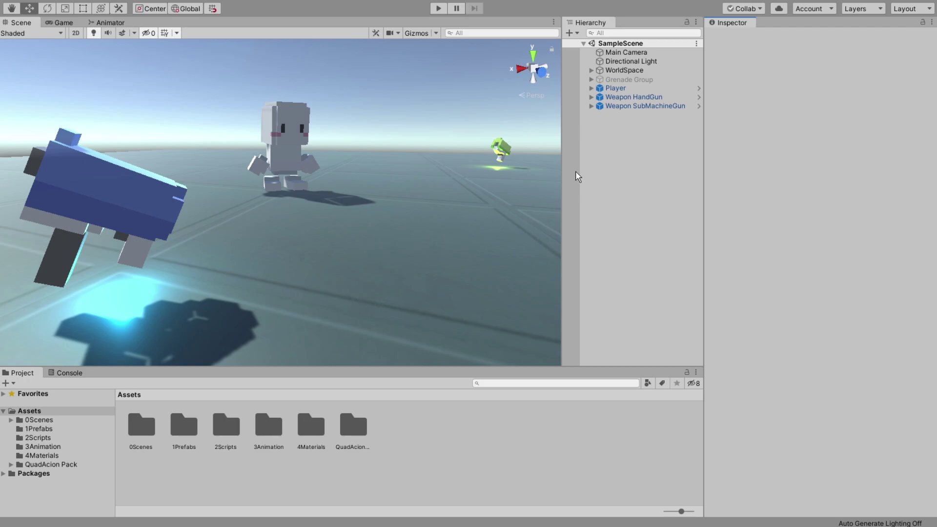
Create an empty game object named 'Bullet HandGun' and start resetting its position to 0, 0, 0.
right_click(609, 129)
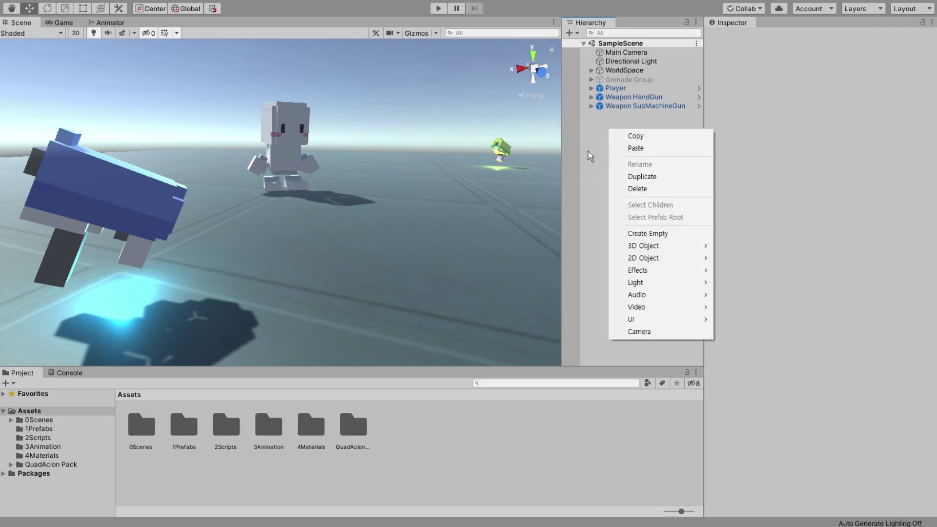
click(652, 234)
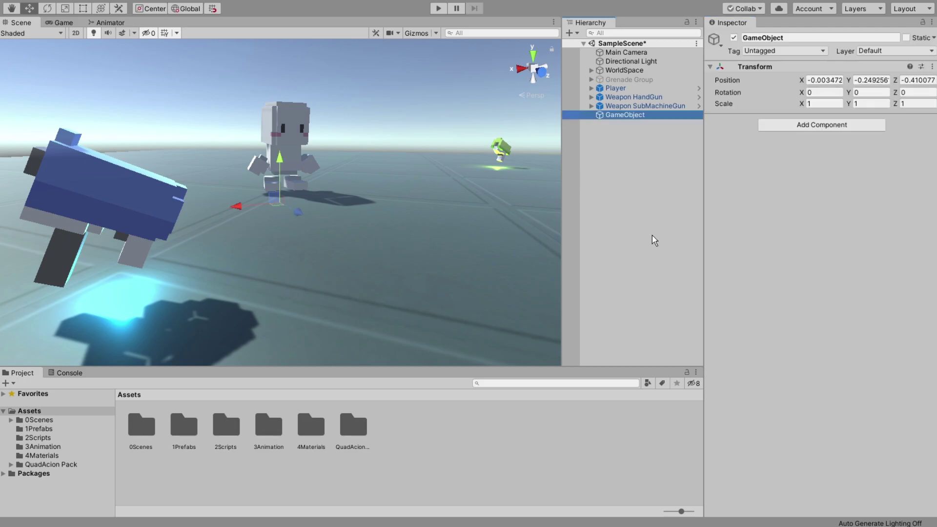
click(789, 39)
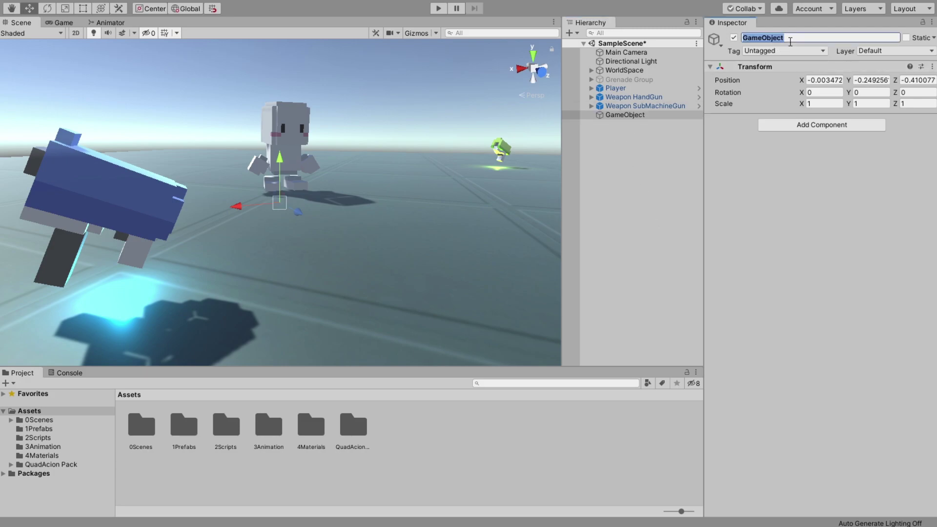
text(Bullet HandGun)
key(Return)
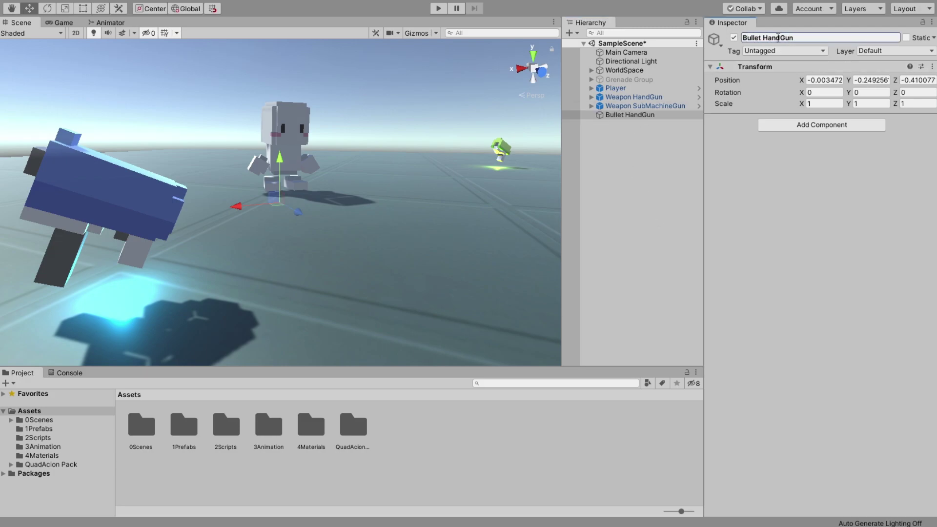
click(825, 80)
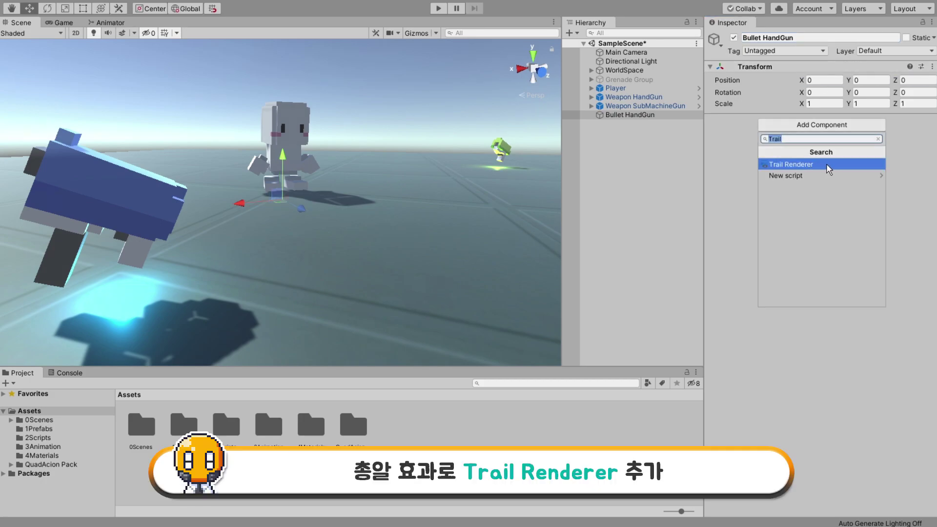
Add a Trail Renderer to Bullet HandGun and frame the bullet in the scene view.
click(842, 165)
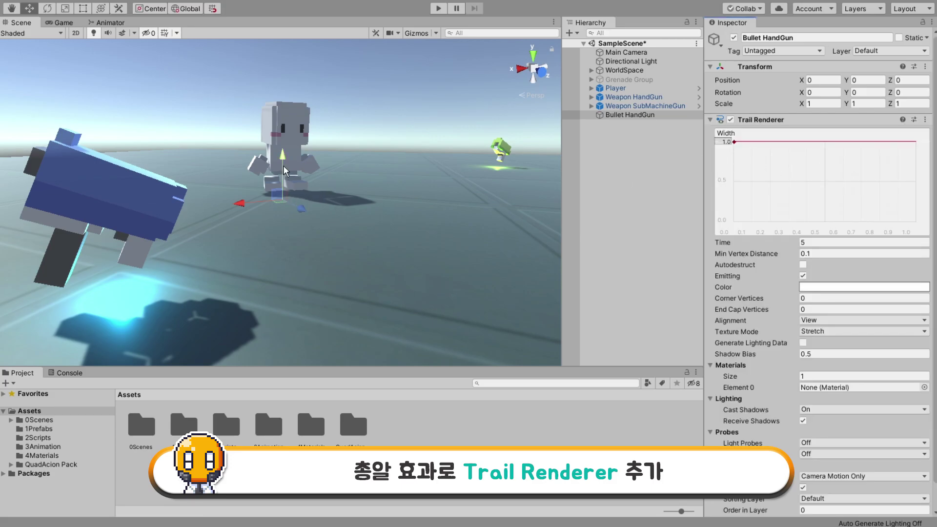
drag(283, 165, 433, 169)
key(f)
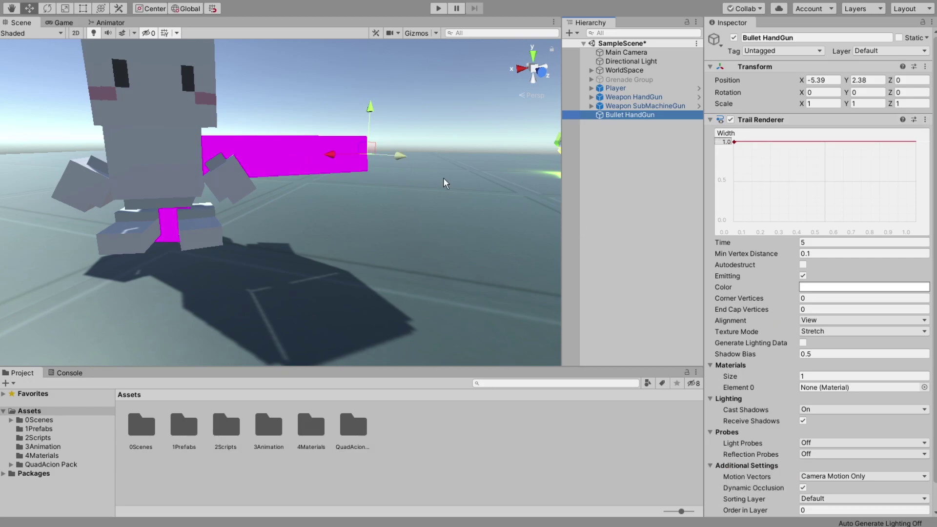
scroll(822, 367, down, 3)
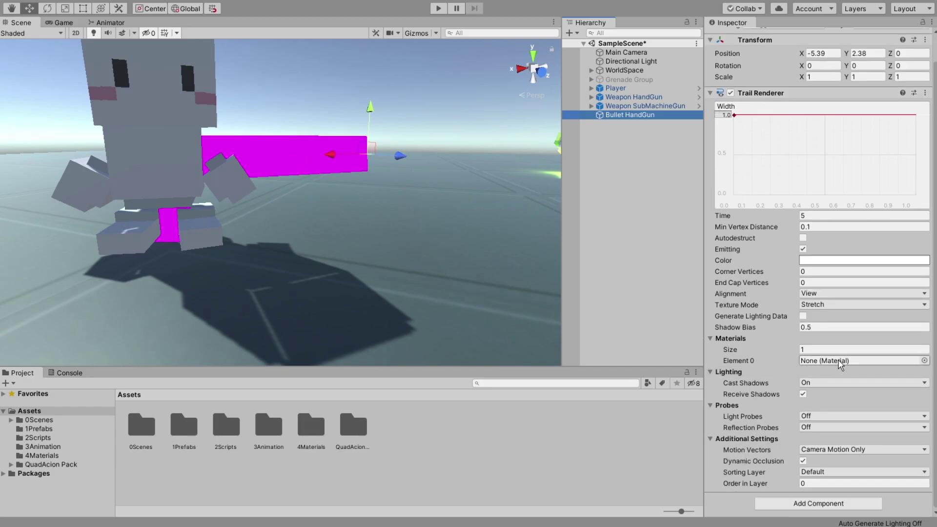
Assign the Default-Line material to the trail's Element 0 slot.
click(925, 361)
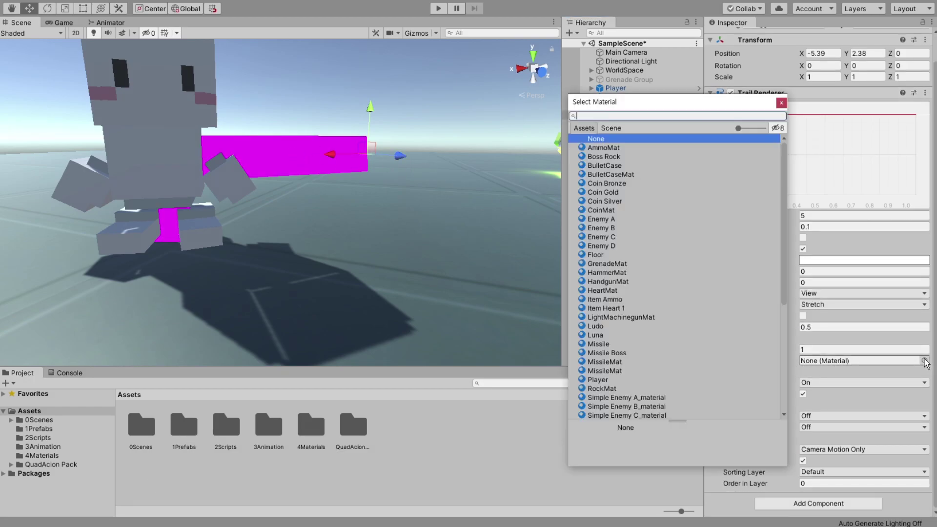
text(Line)
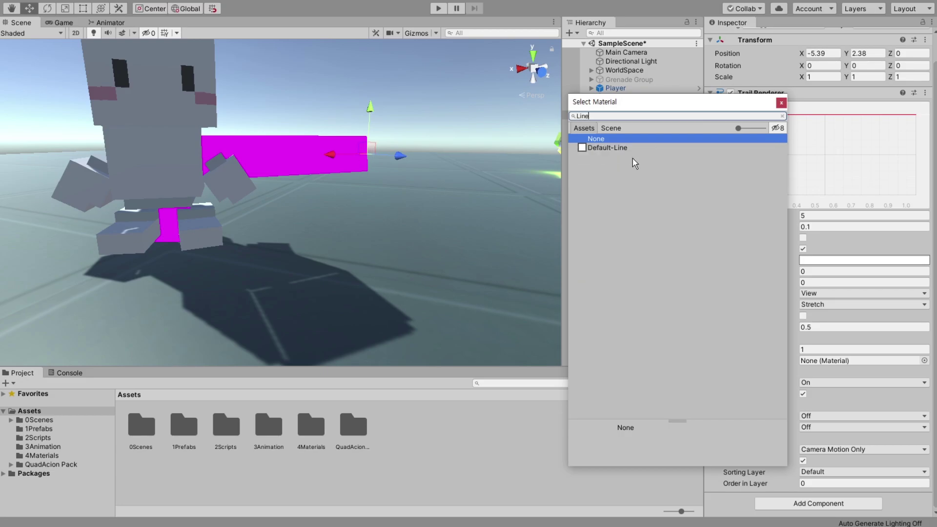
double_click(616, 147)
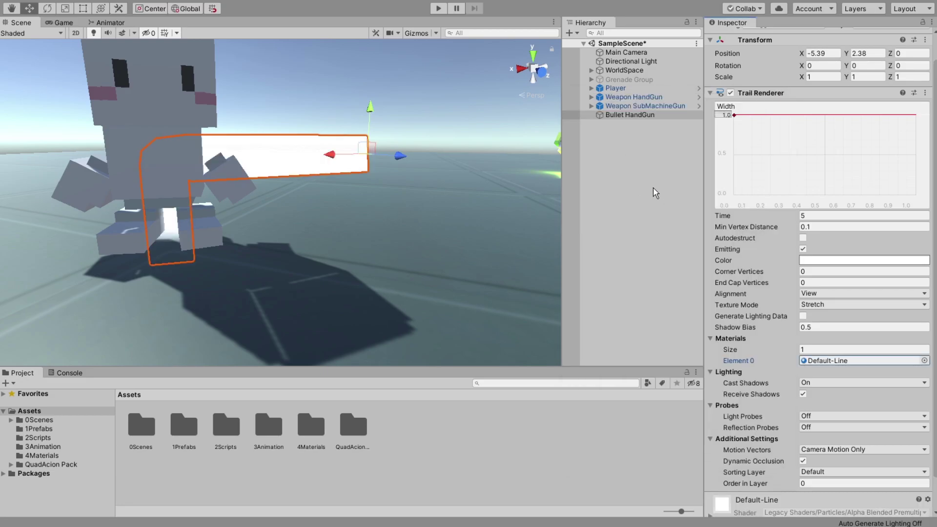
click(769, 215)
Set the trail Time to 0.3 and Min Vertex Distance to 0.
text(0.3)
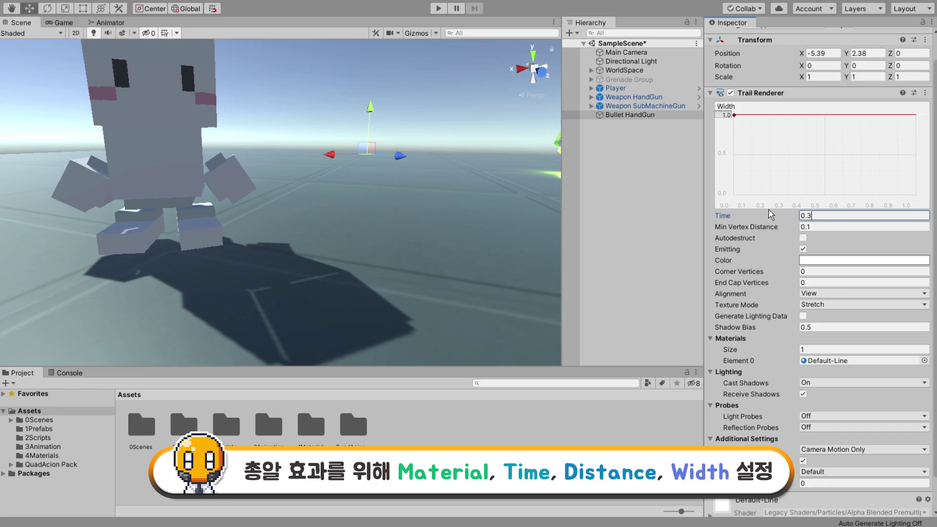
click(761, 226)
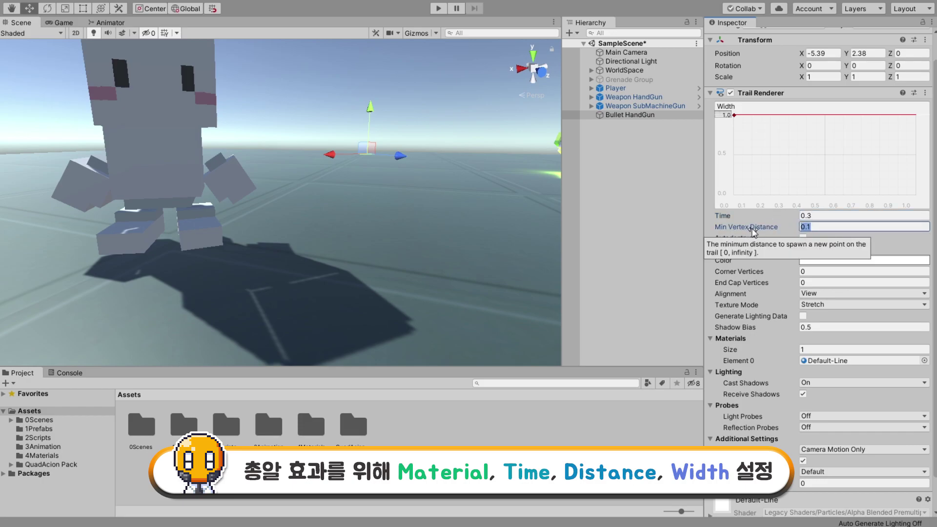
text(0)
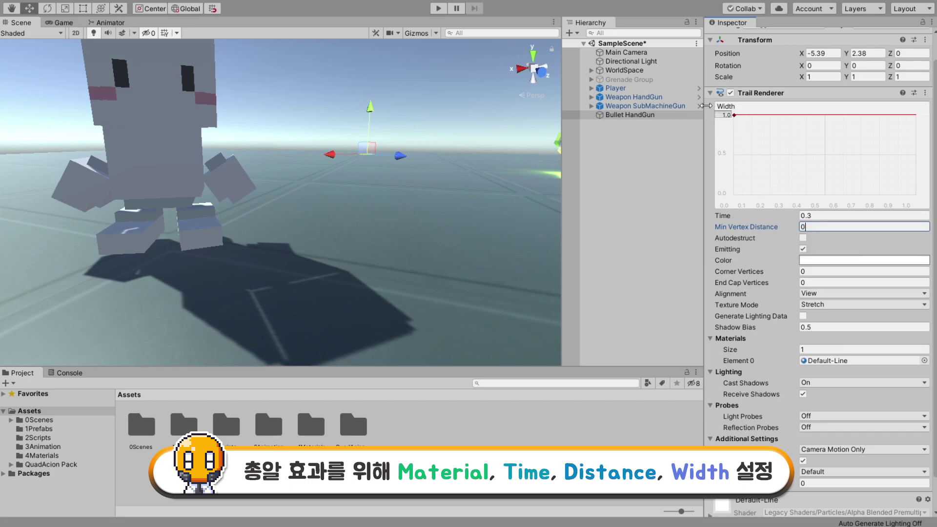
drag(336, 161, 359, 175)
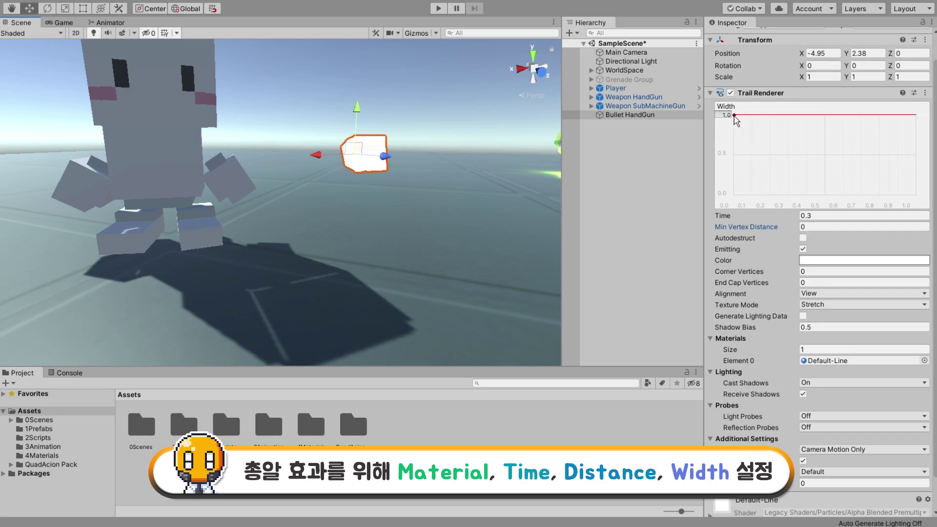
Shape the width curve to start near 0.5 and taper to 0 at the end.
drag(735, 116, 721, 155)
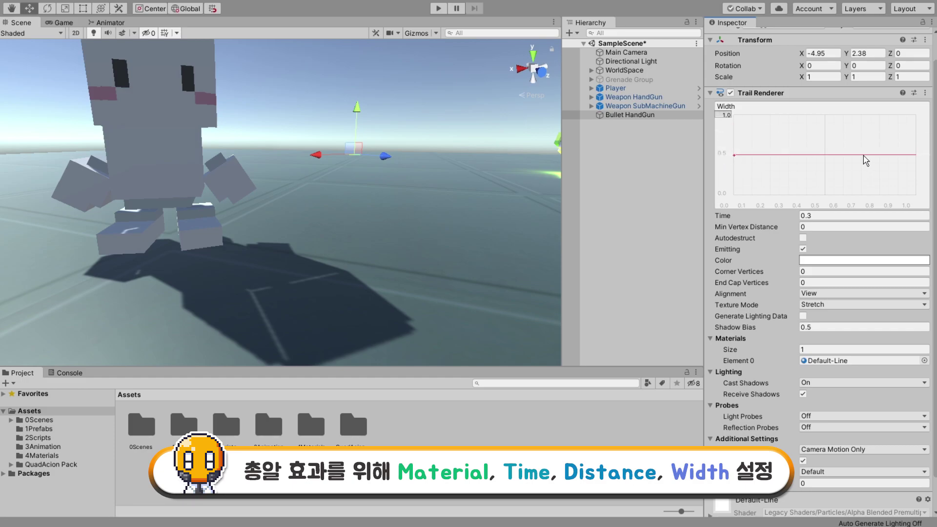
right_click(850, 155)
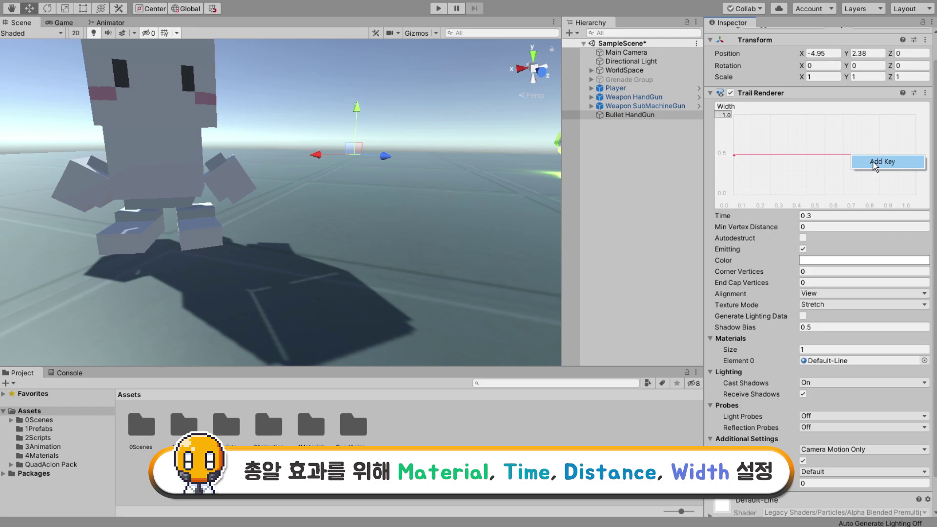
click(874, 162)
drag(851, 155, 909, 197)
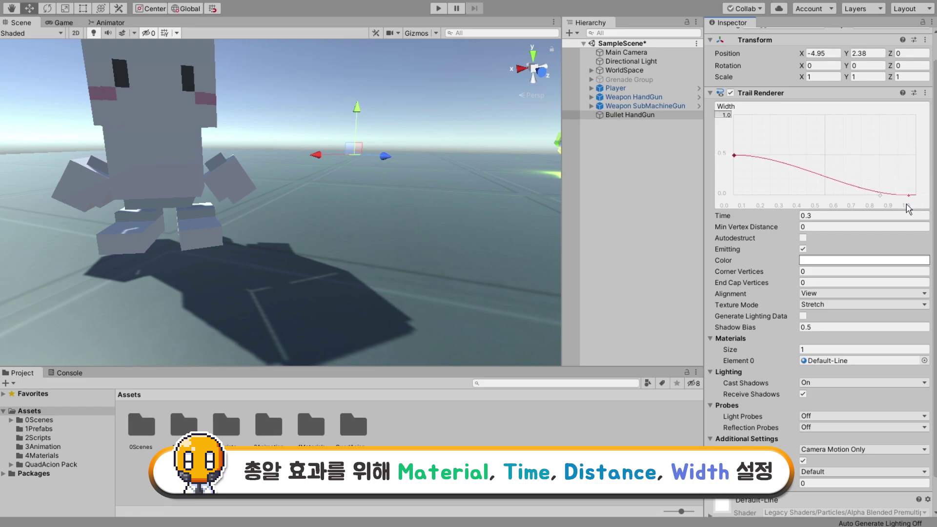
mouse_move(327, 157)
mouse_down()
mouse_move(231, 162)
mouse_move(374, 163)
mouse_move(312, 162)
mouse_up()
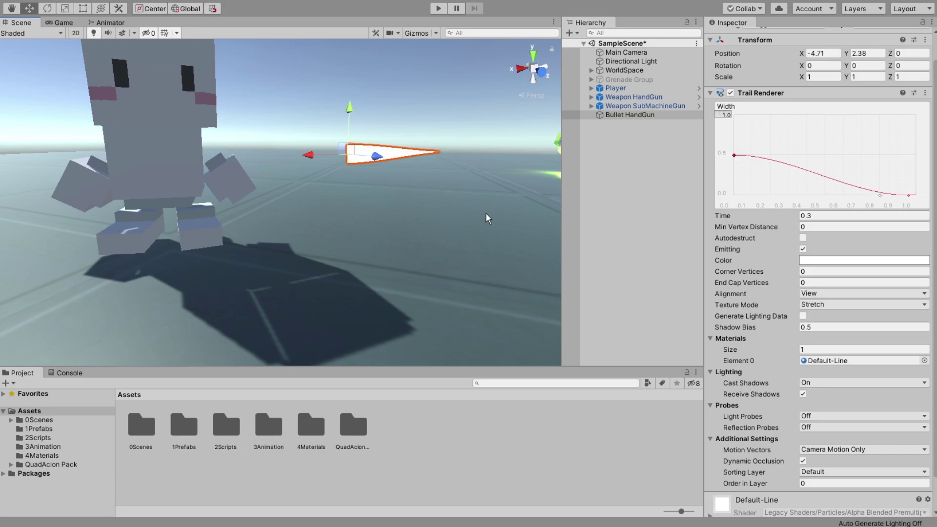
Apply the blue-to-transparent gradient preset to the trail and make its start colour yellow-green.
click(814, 260)
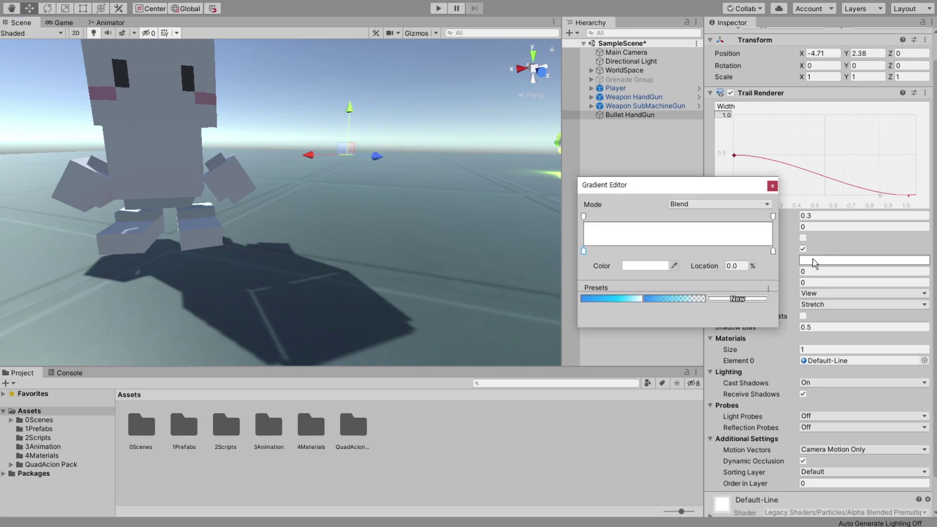
click(662, 299)
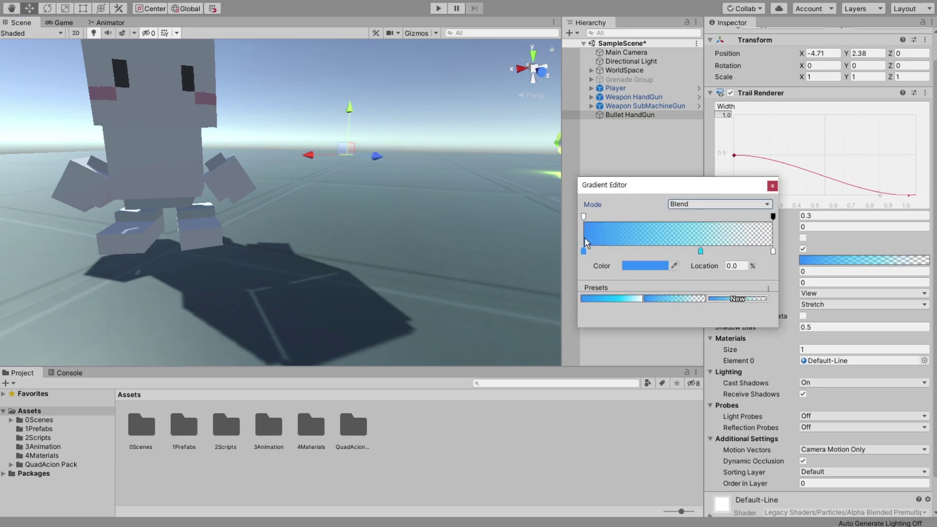
click(644, 266)
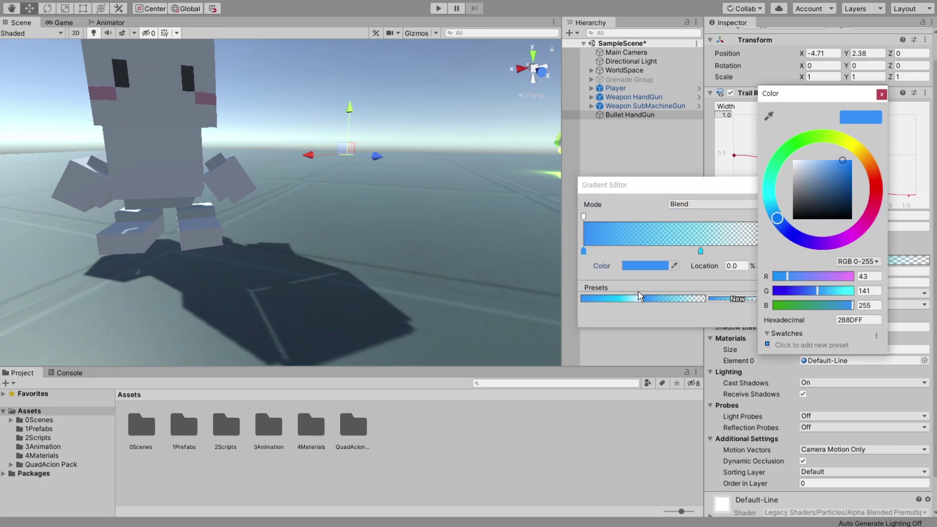
drag(833, 144, 847, 168)
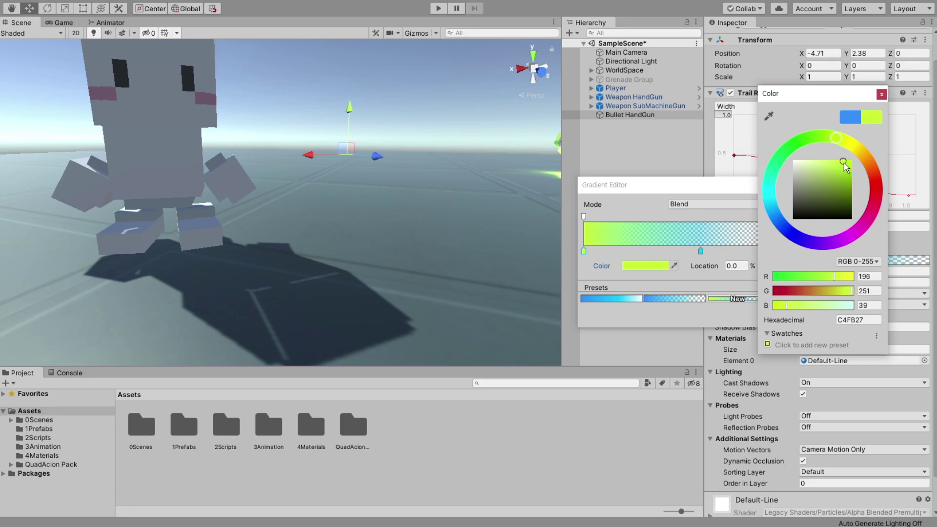
click(882, 94)
Make the second colour key yellow and move the green key to 10.3% along the gradient.
click(700, 251)
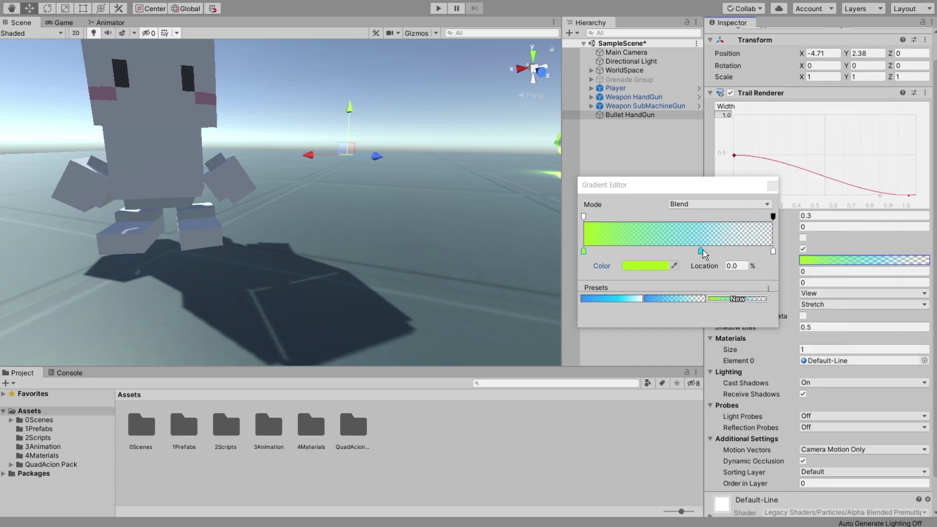
click(653, 266)
drag(851, 149, 861, 150)
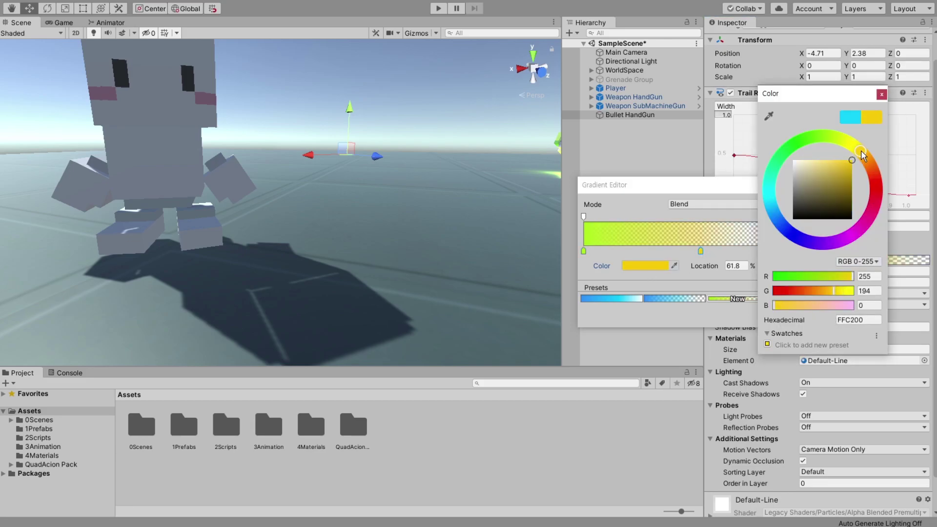
click(882, 95)
drag(583, 252, 603, 252)
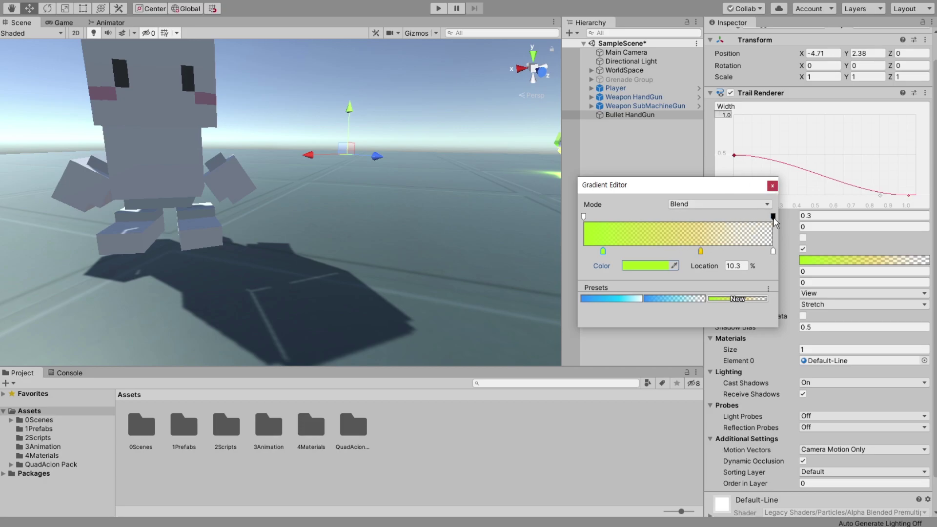
Set the gradient's end opacity key to 50 and preview the coloured trail.
click(773, 218)
click(747, 266)
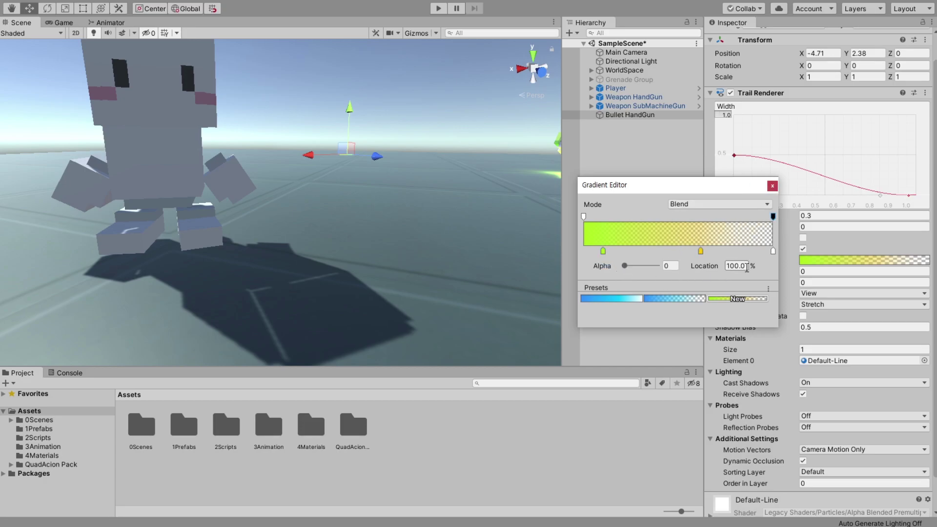
click(670, 266)
text(50)
click(316, 164)
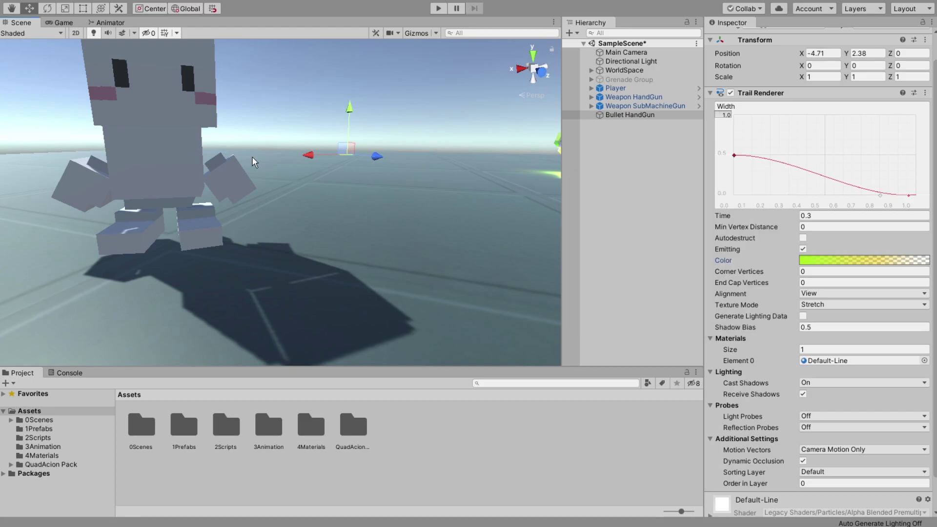
mouse_move(307, 159)
mouse_down()
mouse_move(533, 154)
mouse_move(285, 159)
mouse_move(321, 168)
mouse_up()
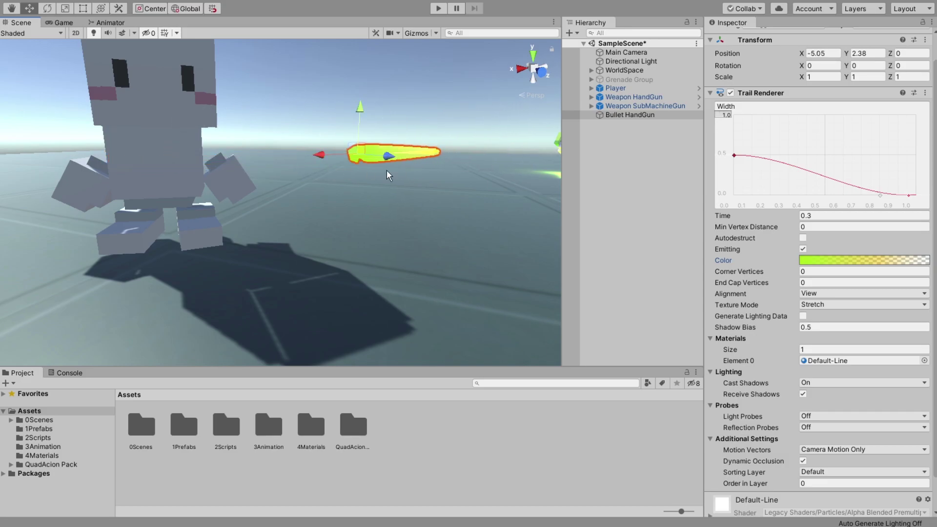
click(855, 263)
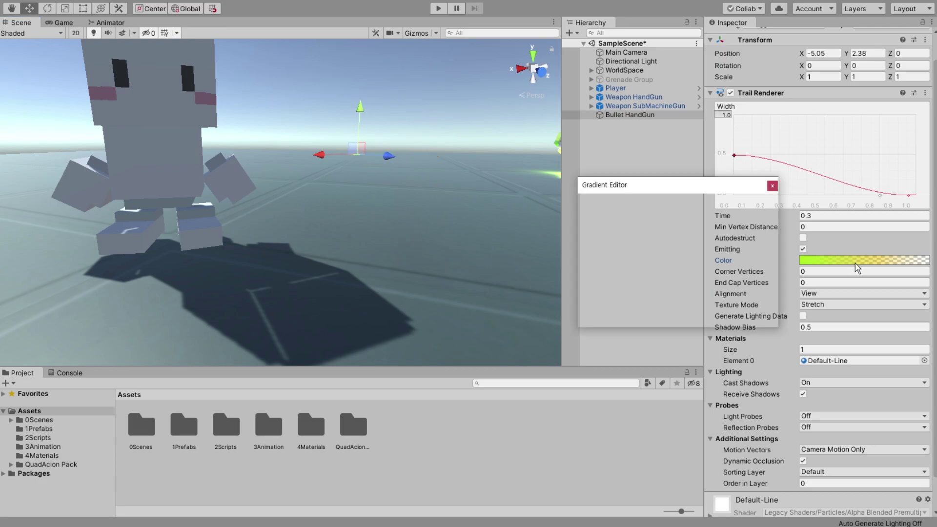
click(771, 188)
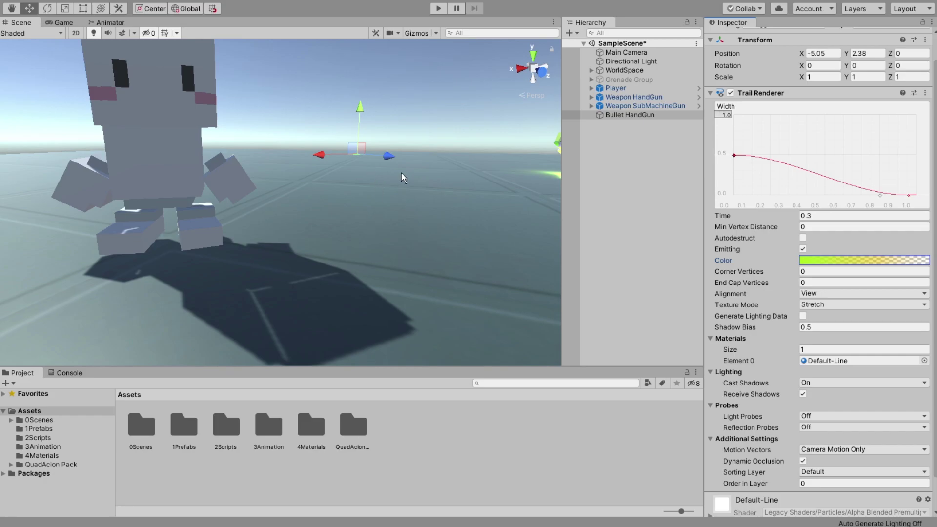
Add a Rigidbody component to Bullet HandGun.
click(781, 93)
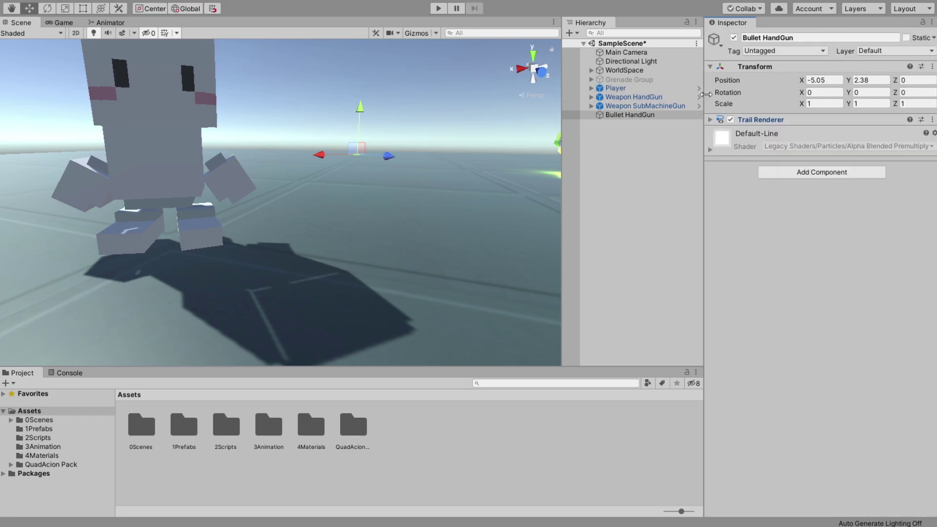
click(785, 171)
key(BackSpace)
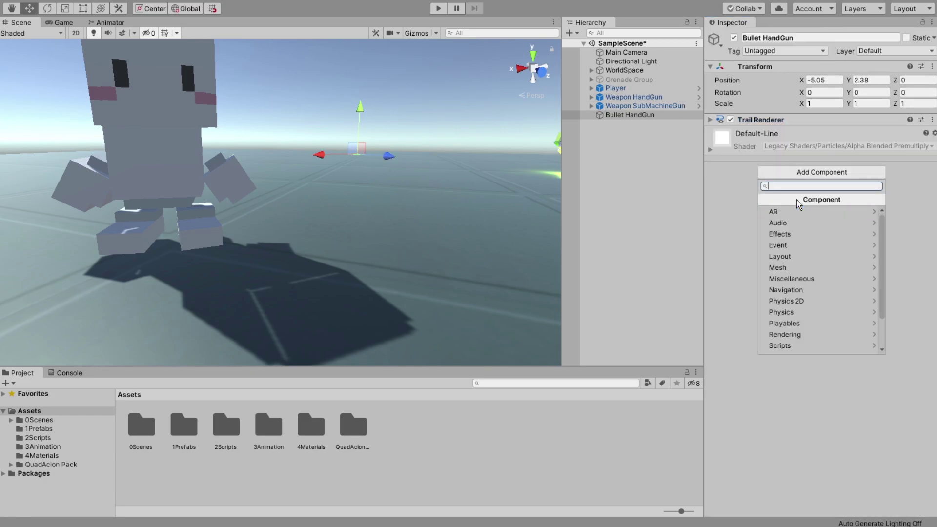
text(ri)
click(799, 215)
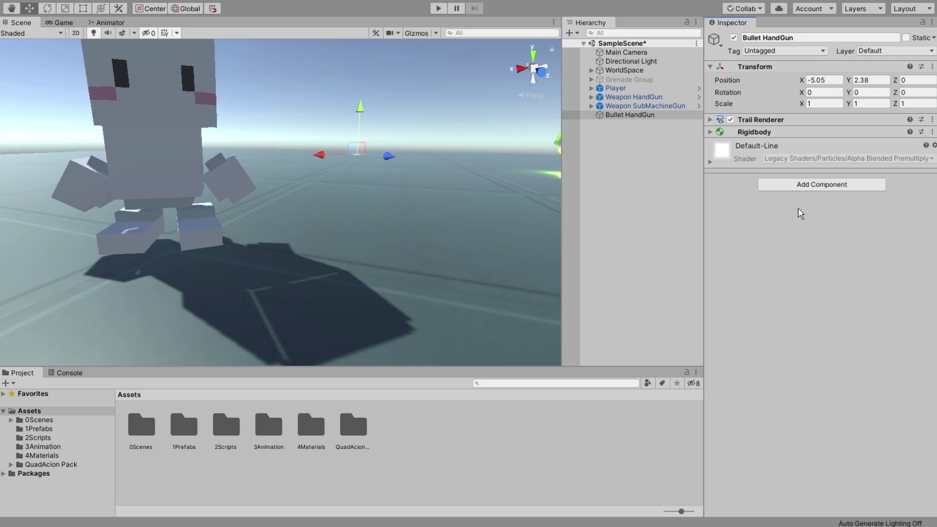
click(710, 132)
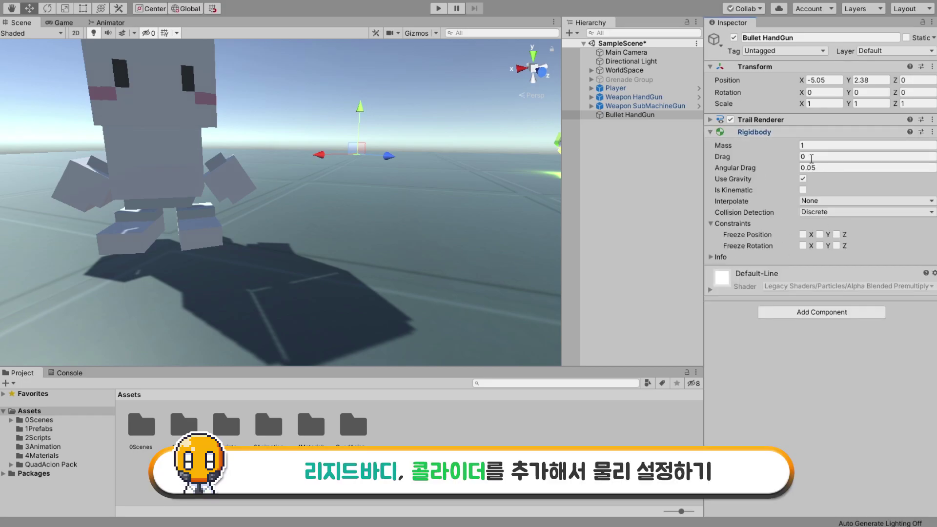
Add a Sphere Collider and set its Center X to 0.
click(792, 316)
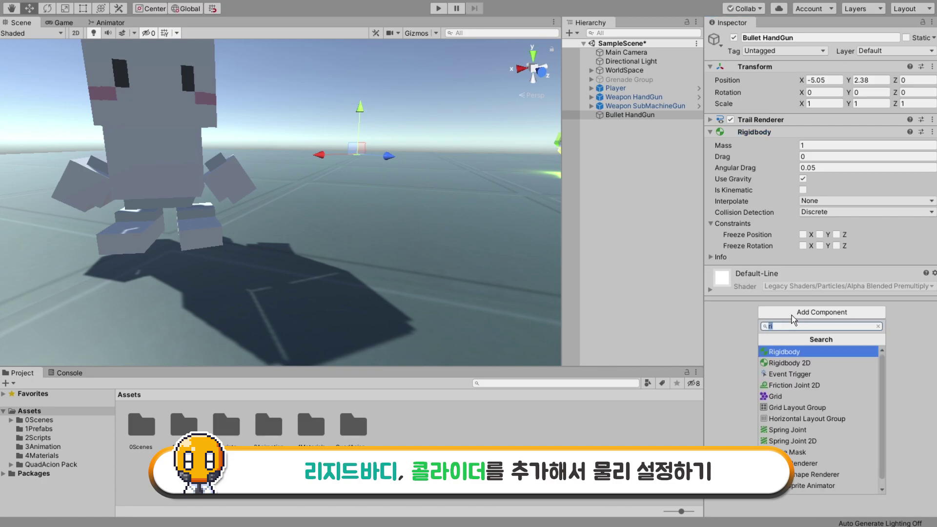
text(s)
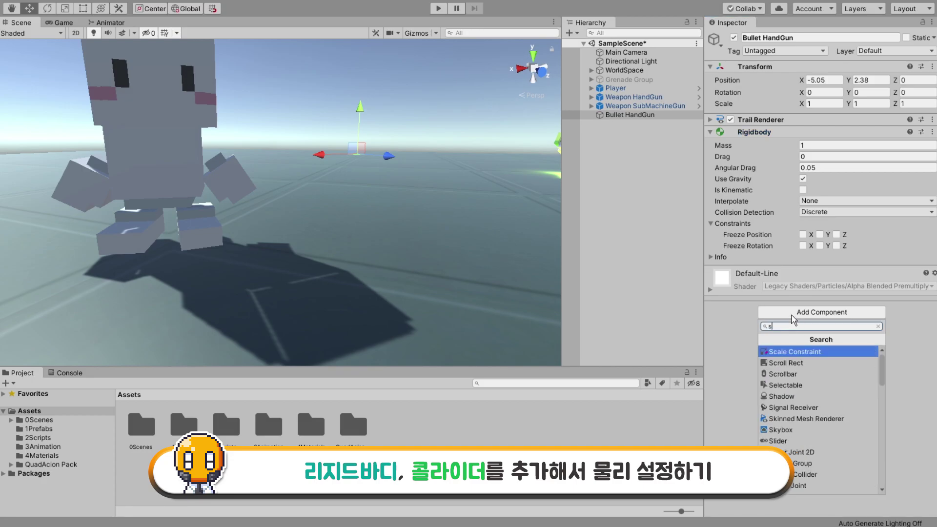
text(ph)
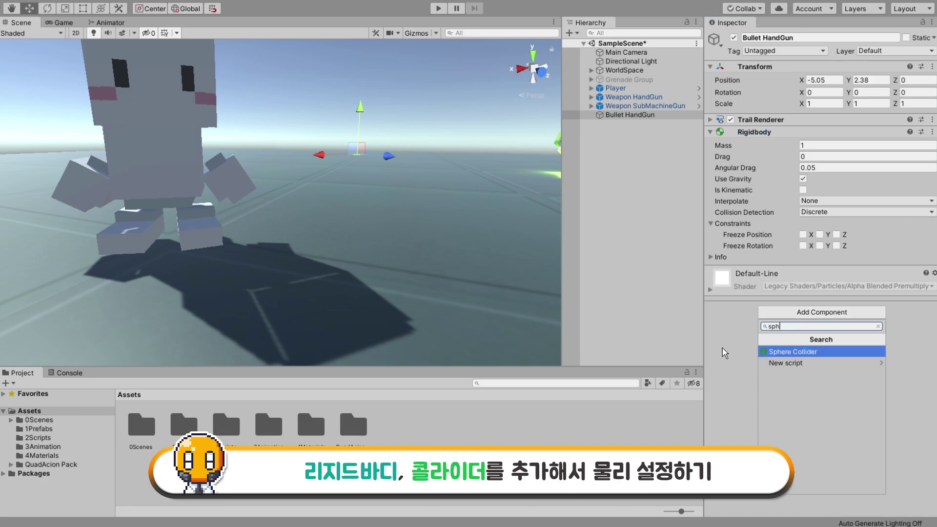
click(813, 349)
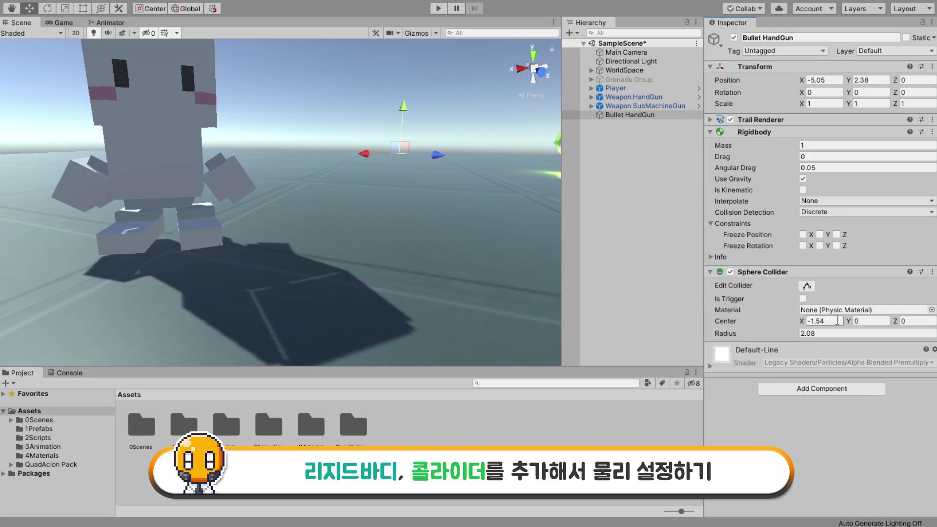
text(0)
key(Tab)
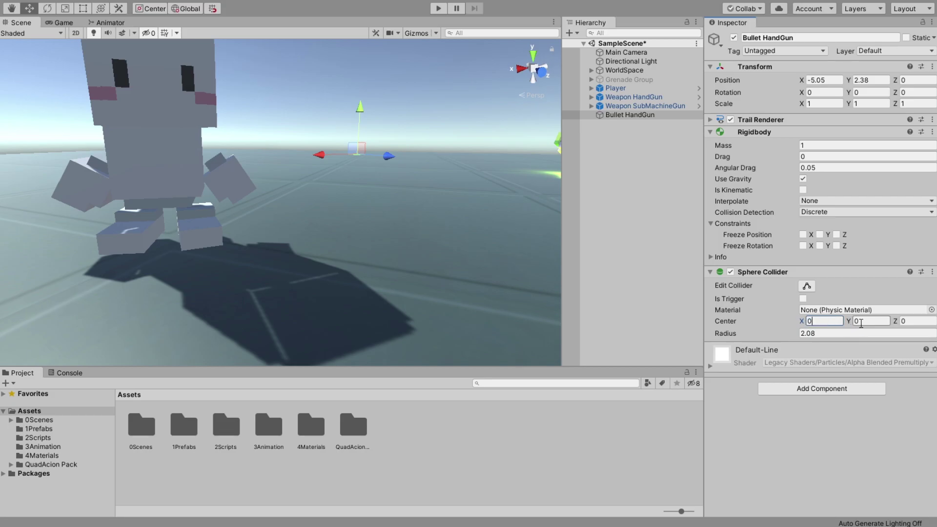
key(Tab)
key(Tab)
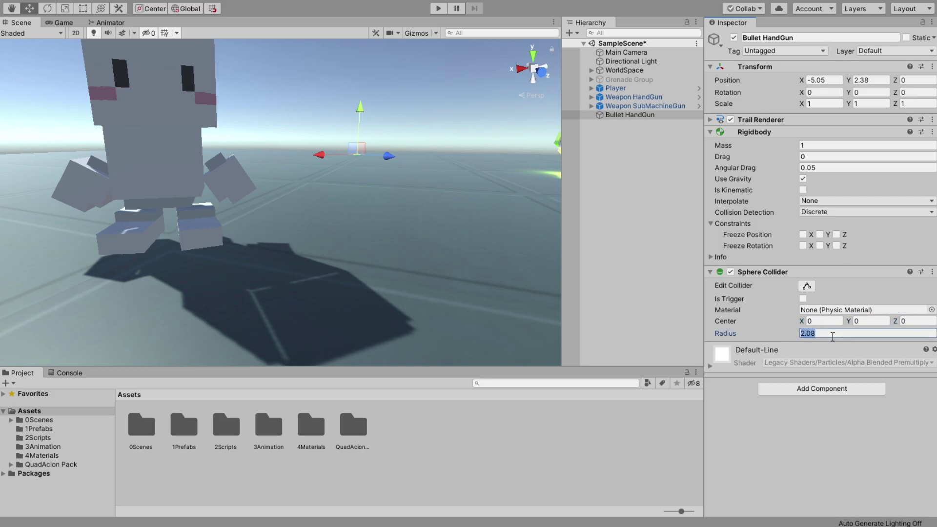
Set the Sphere Collider radius to 0.3.
key(Return)
key(f)
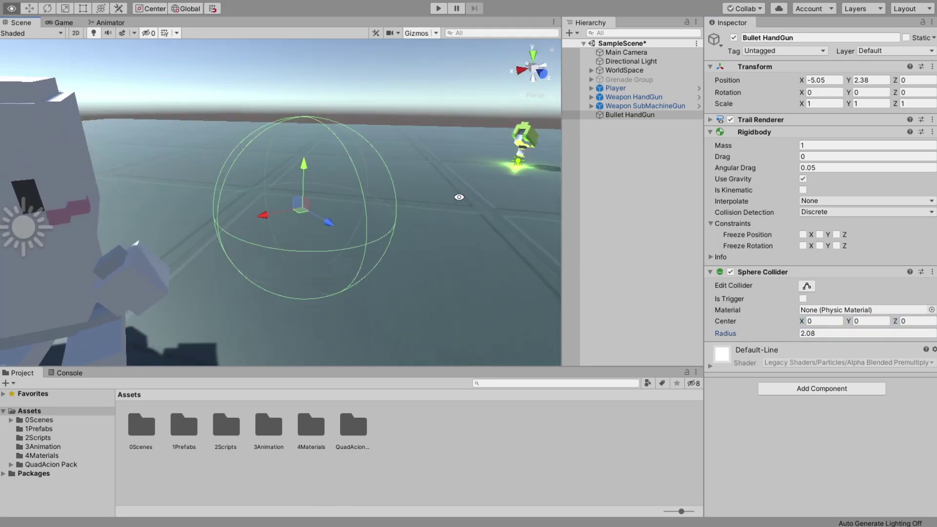
double_click(805, 329)
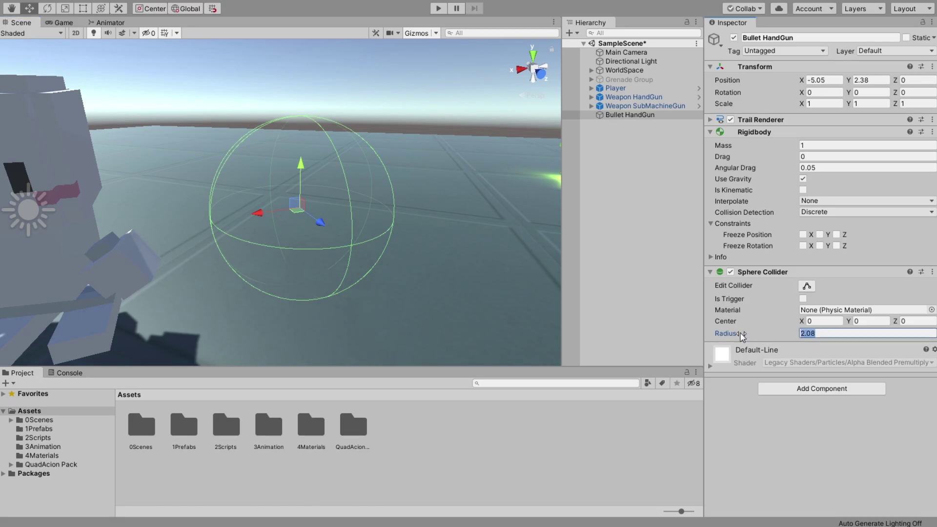
text(0.)
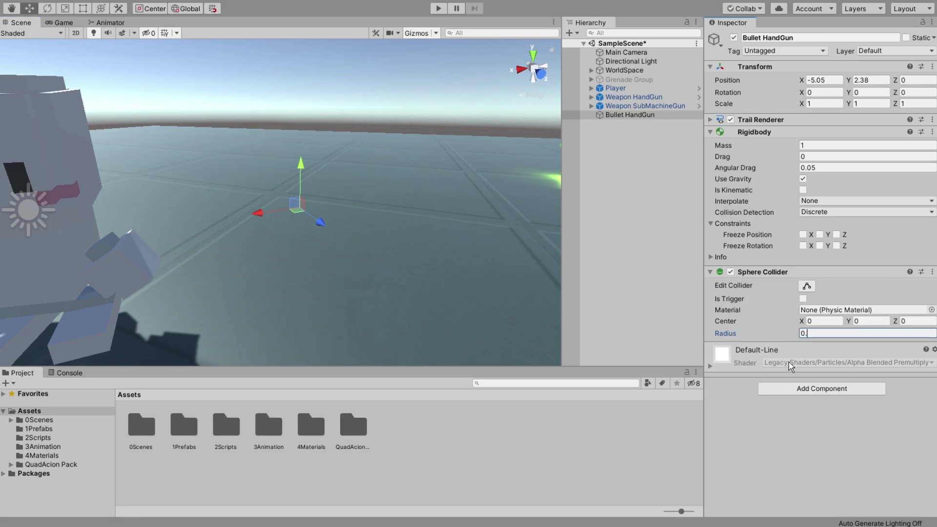
text(1)
key(BackSpace)
text(2)
key(BackSpace)
text(3)
Move the bullet along X to -4.12 and reselect Bullet HandGun.
click(752, 120)
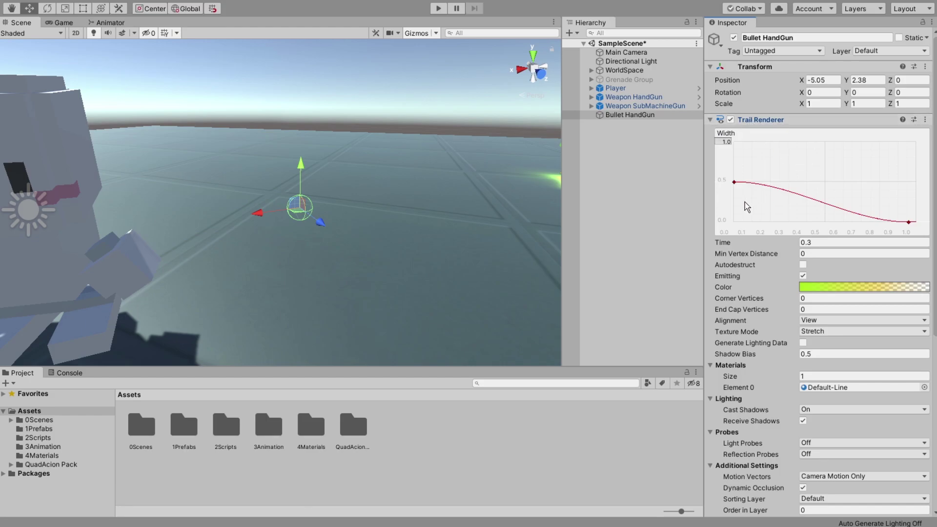
click(752, 120)
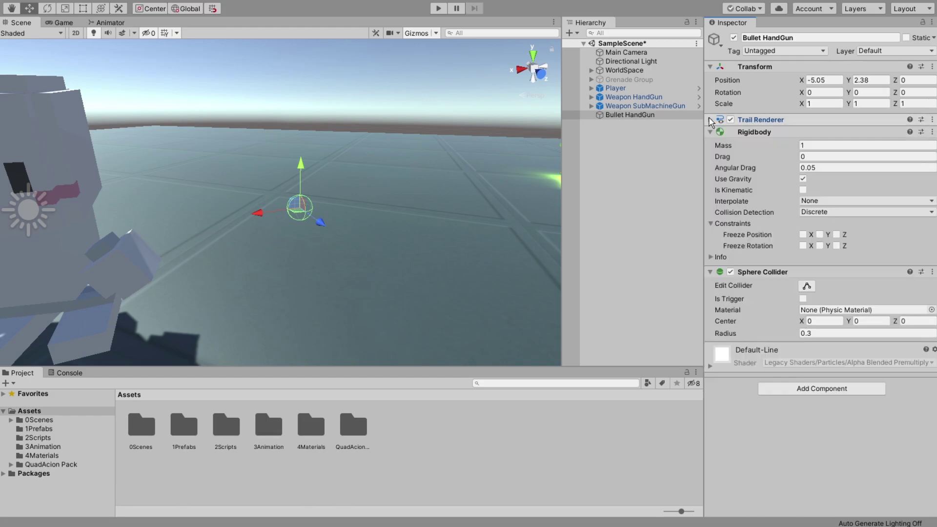
click(824, 334)
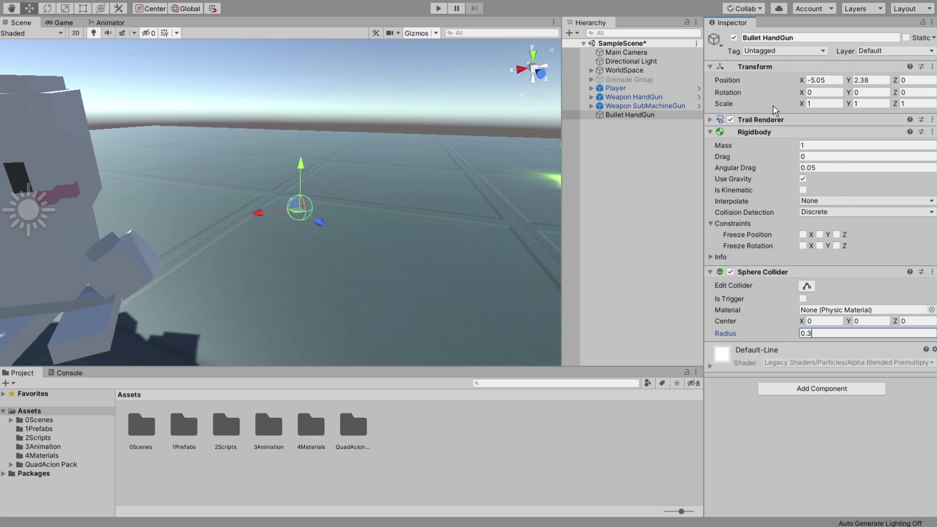
drag(810, 82, 829, 82)
click(632, 116)
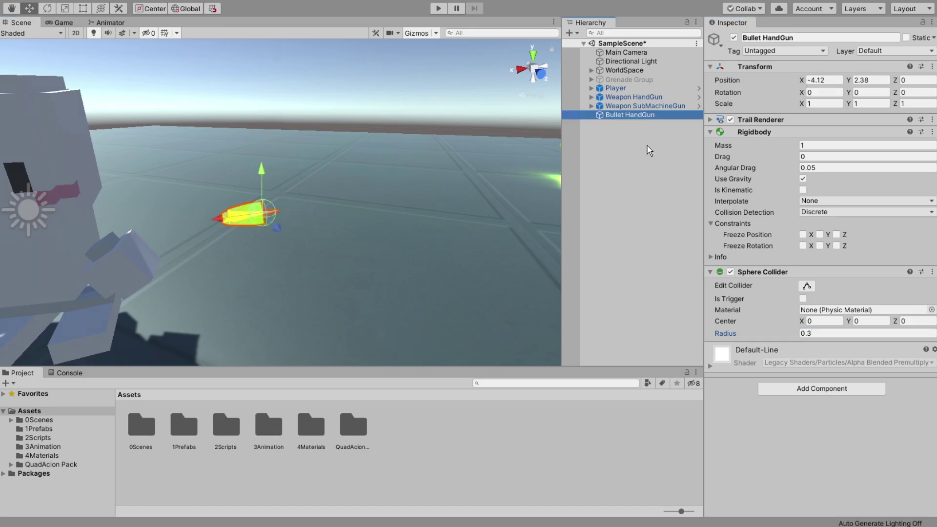
Duplicate Bullet HandGun and rename the copy 'Bullet SubMachineGun'.
key(ctrl+d)
drag(763, 38, 834, 45)
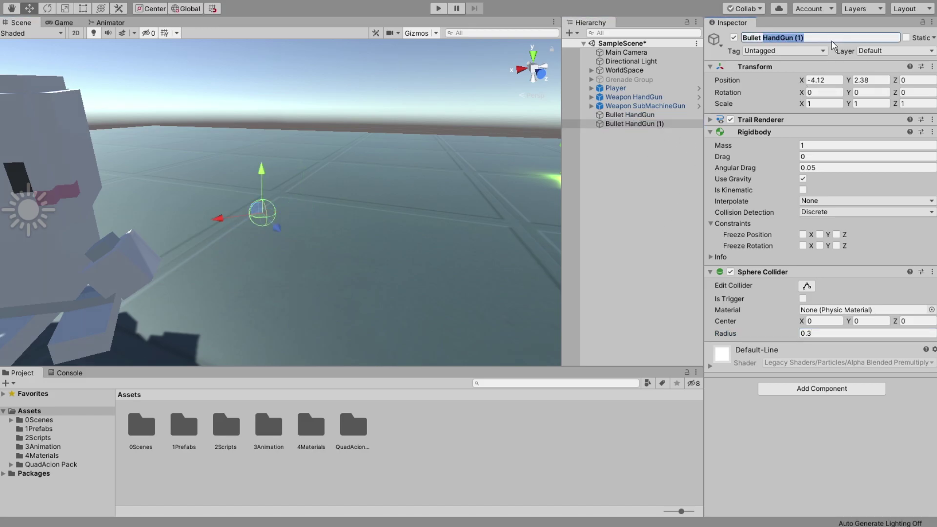
text(SubM)
text(G)
key(Return)
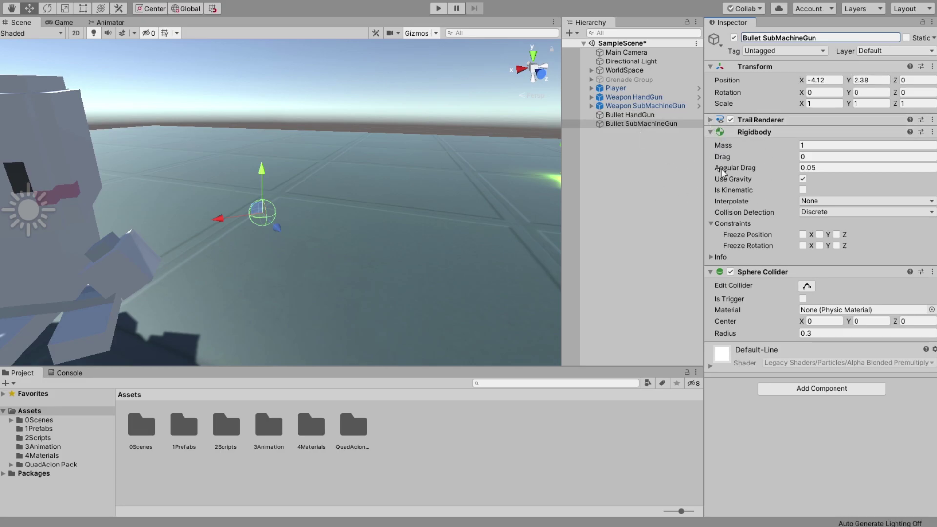
Set the copy's Trail Renderer Time to 0.1.
click(710, 120)
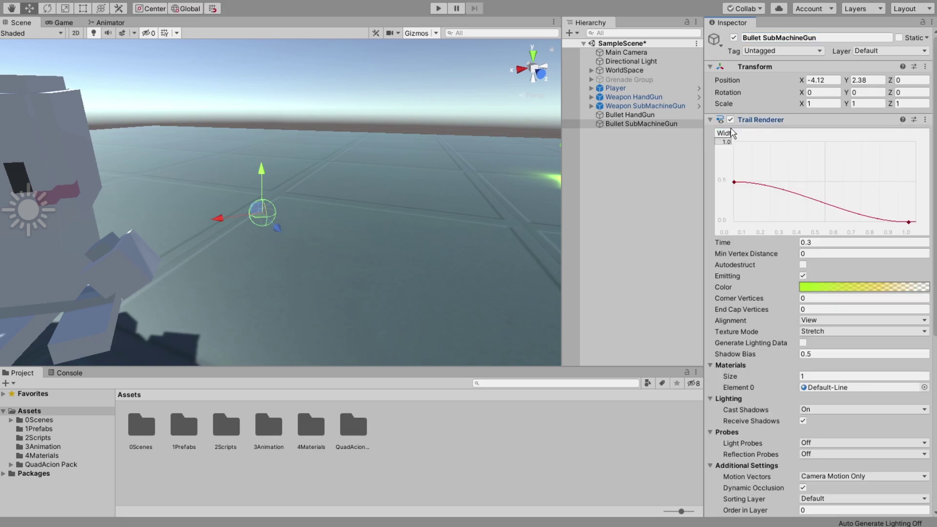
click(812, 243)
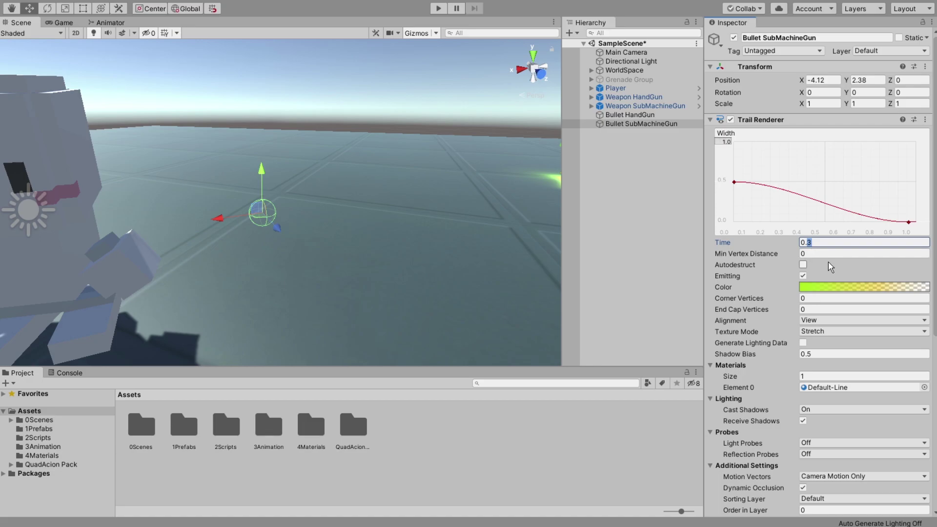
text(0.1)
click(804, 287)
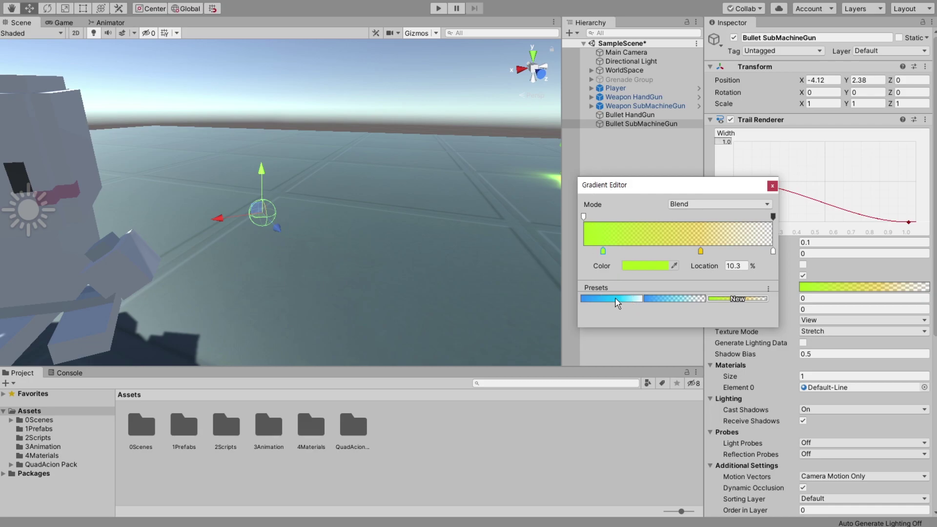
Apply the blue fading preset to the SubMachineGun trail and set the end alpha key to 50.
click(656, 298)
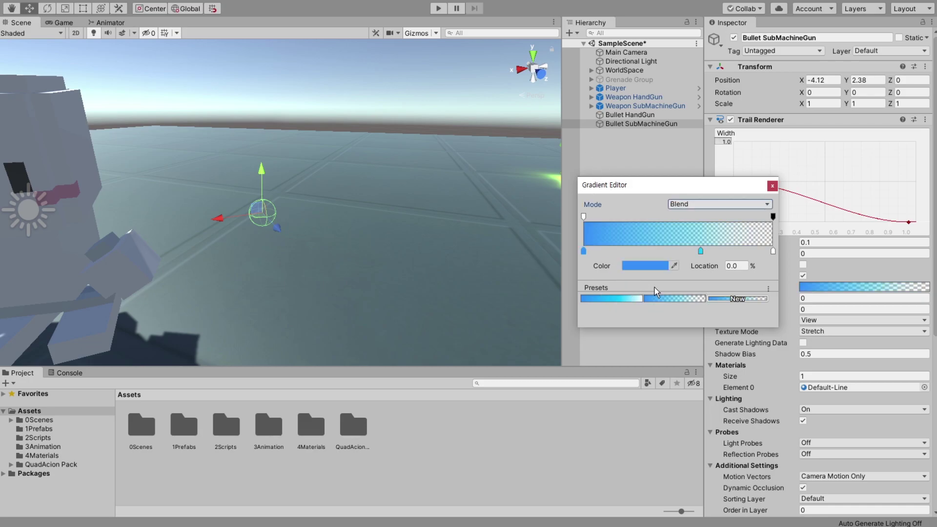
click(702, 251)
click(773, 216)
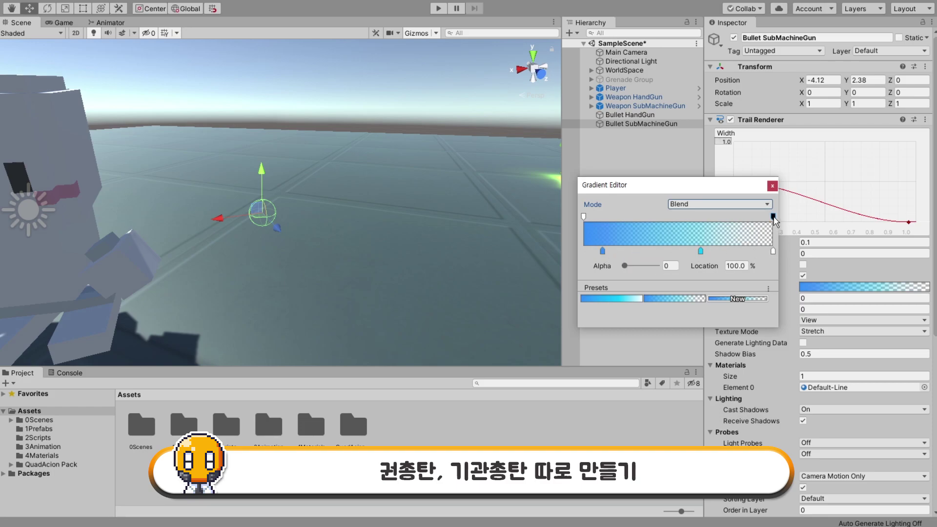
drag(624, 266, 631, 265)
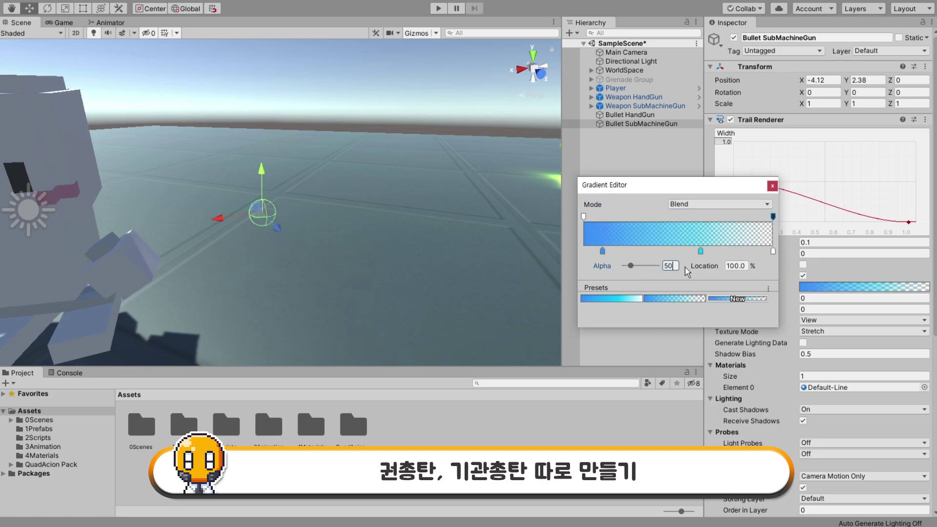
click(772, 186)
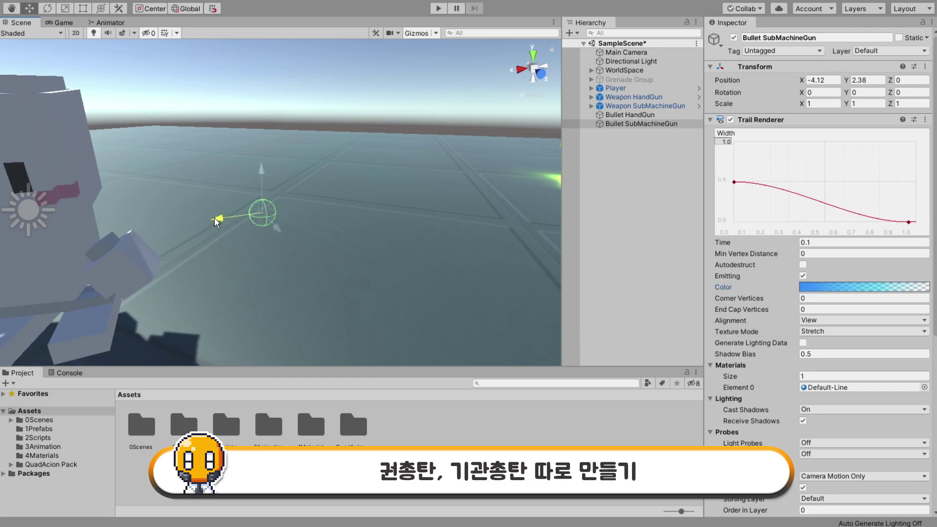
Lower the SubMachineGun trail's starting width to about 0.33 and preview it.
mouse_move(217, 219)
mouse_down()
mouse_move(189, 230)
mouse_move(270, 230)
mouse_up()
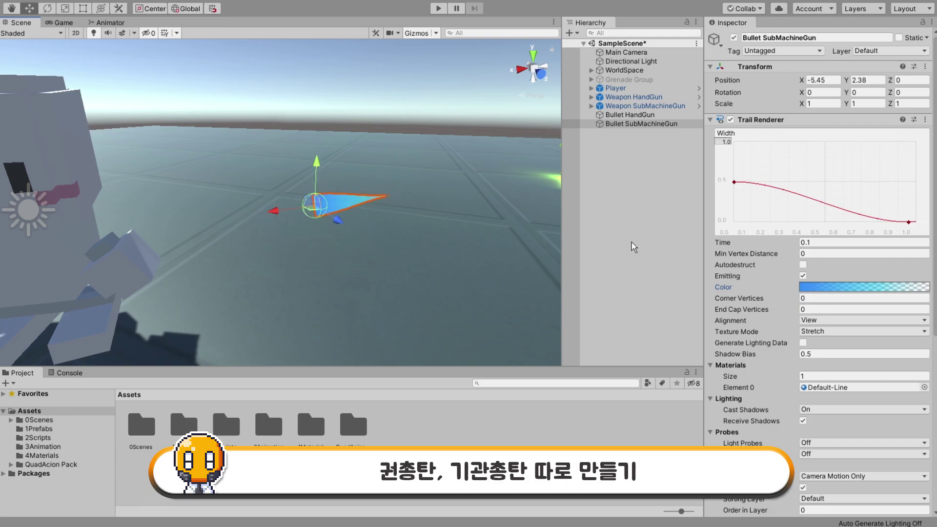
drag(281, 206, 249, 212)
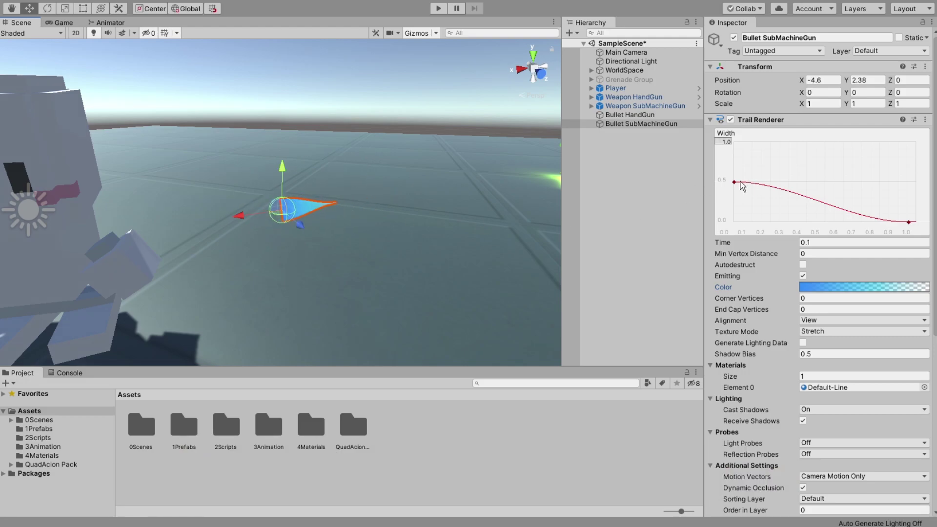
drag(734, 183, 731, 196)
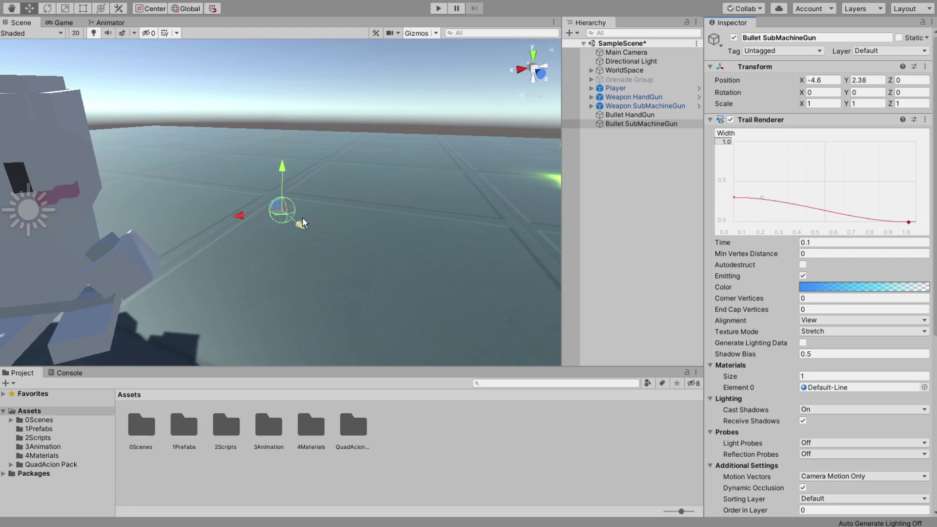
mouse_move(239, 216)
mouse_down()
mouse_move(210, 221)
mouse_move(247, 215)
mouse_up()
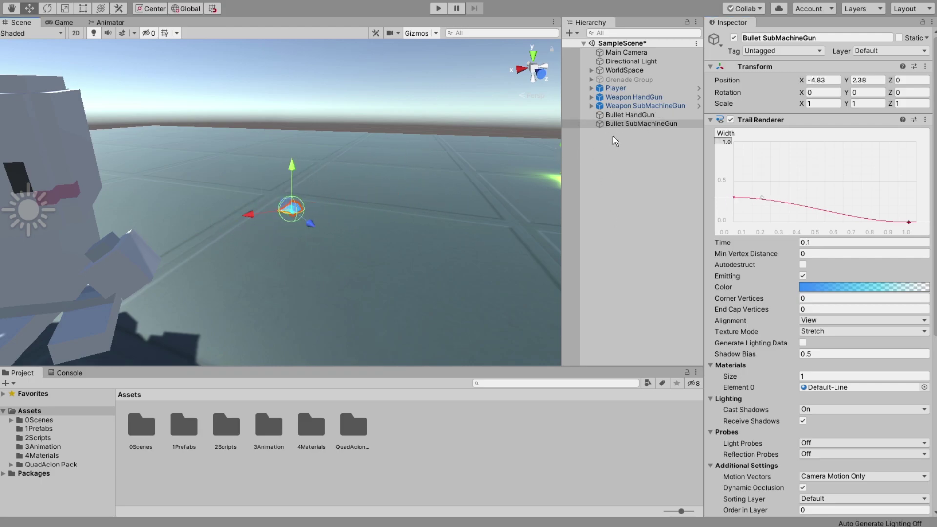
Switch between Bullet HandGun and Bullet SubMachineGun to compare their trail settings.
click(630, 115)
click(633, 124)
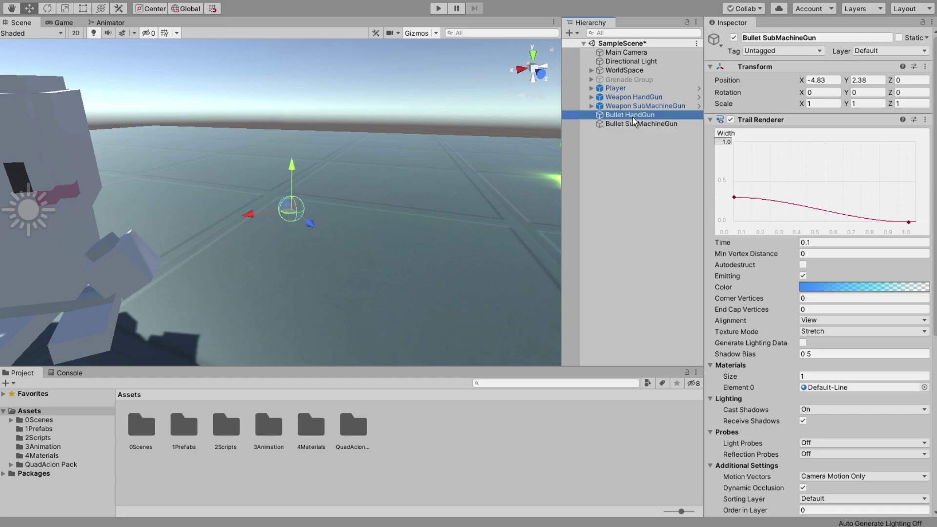
key(Up)
key(Down)
key(Up)
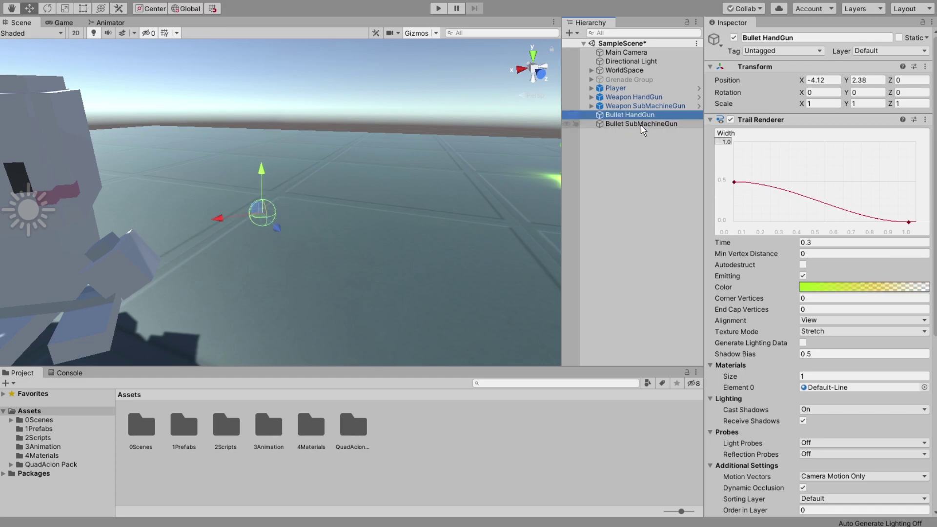
key(Down)
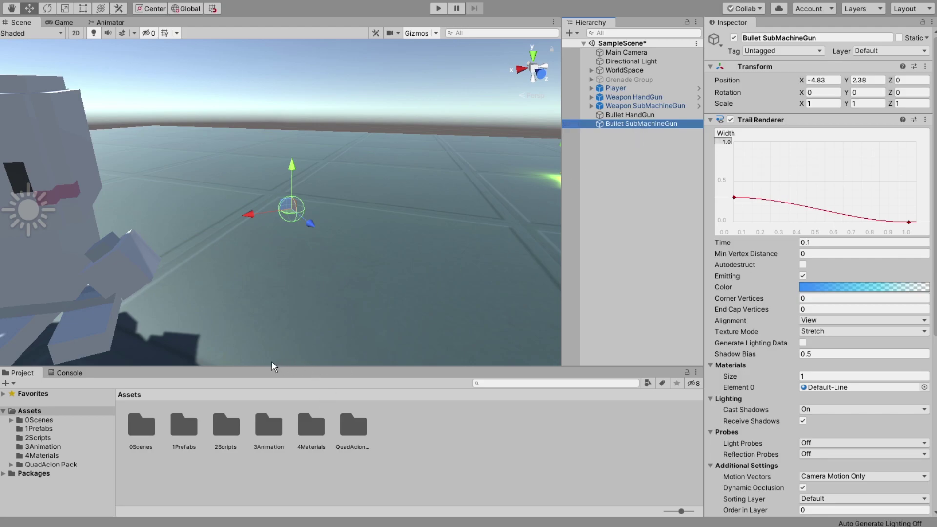
Place a Bullet Case prefab from QuadAcion Pack/Prefabs into the scene.
click(59, 466)
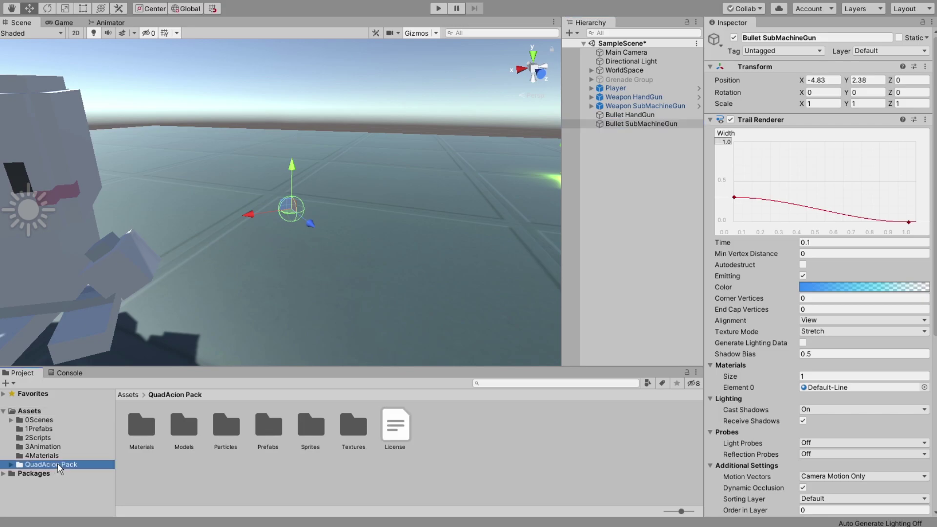
double_click(259, 426)
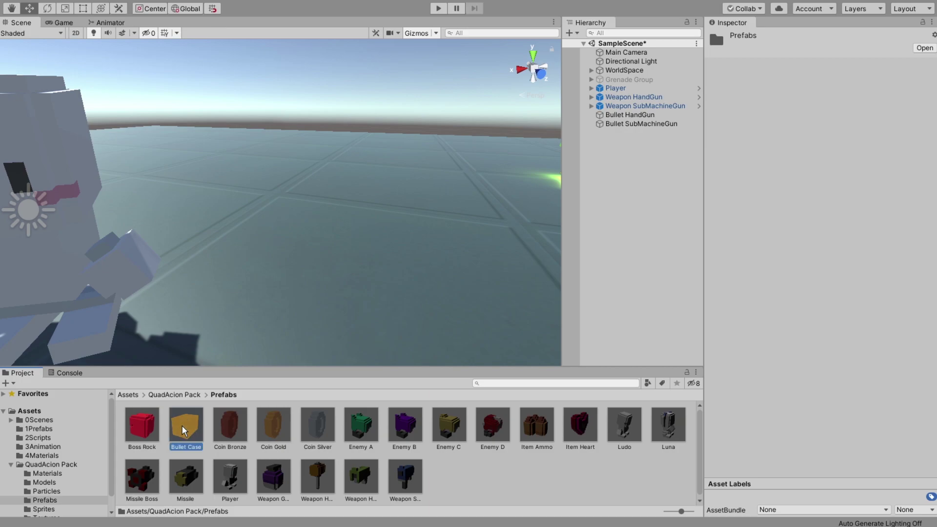
drag(182, 425, 590, 263)
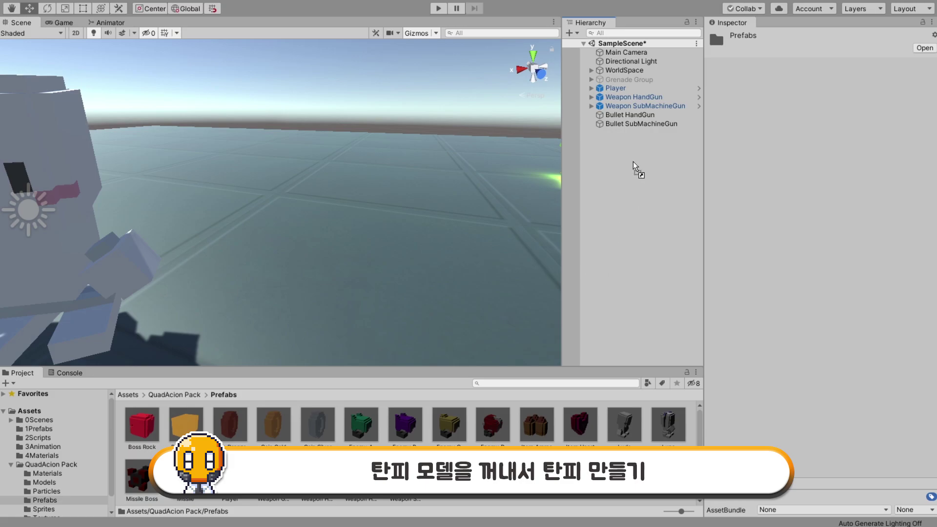
drag(633, 161, 634, 161)
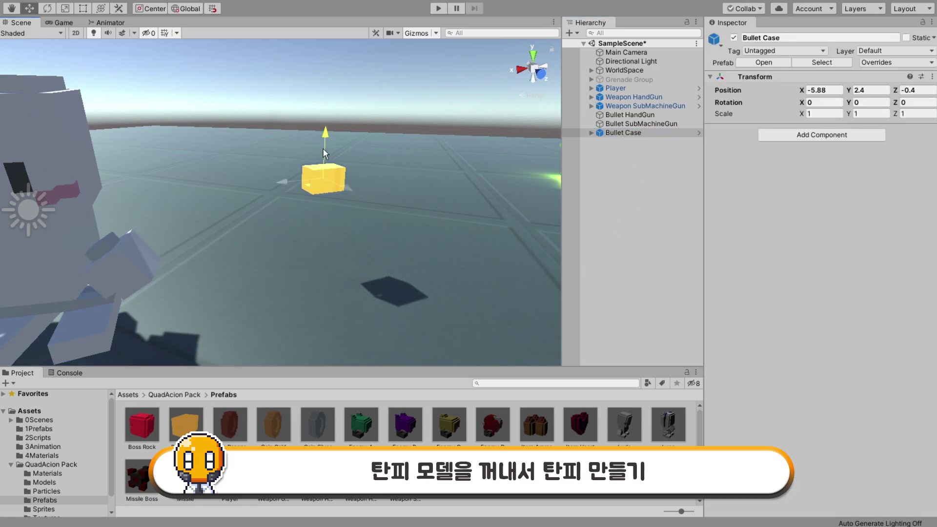
Raise the Bullet Case to Y 3.01 and select its Mesh Object child.
mouse_move(324, 153)
mouse_down()
mouse_move(340, 272)
mouse_move(275, 234)
mouse_move(360, 297)
mouse_move(308, 181)
mouse_up()
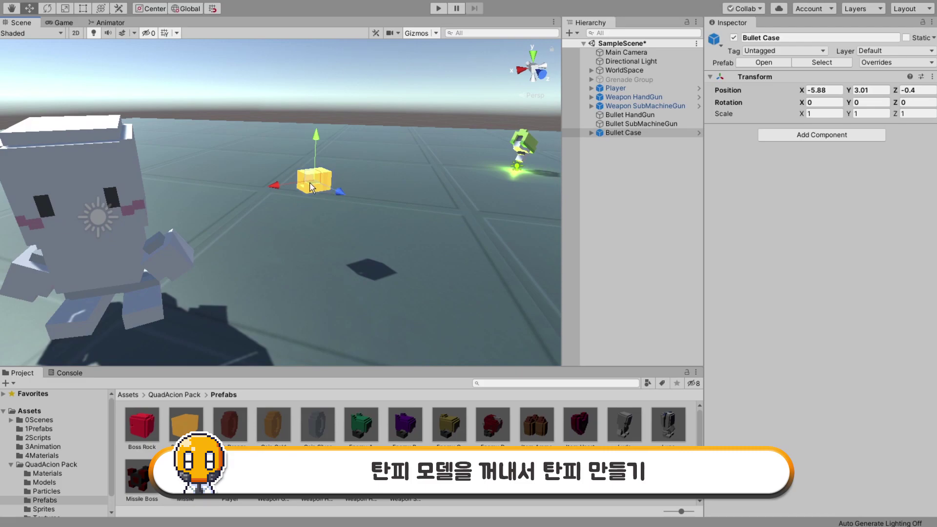
click(591, 131)
click(615, 142)
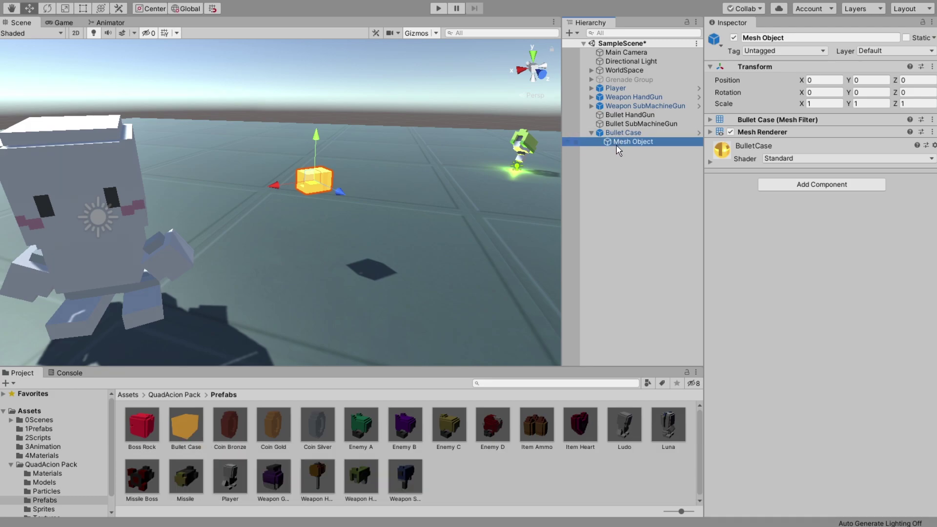
Set the Mesh Object's Transform Scale to 0.5, 0.5, 0.5.
click(820, 103)
text(0.5)
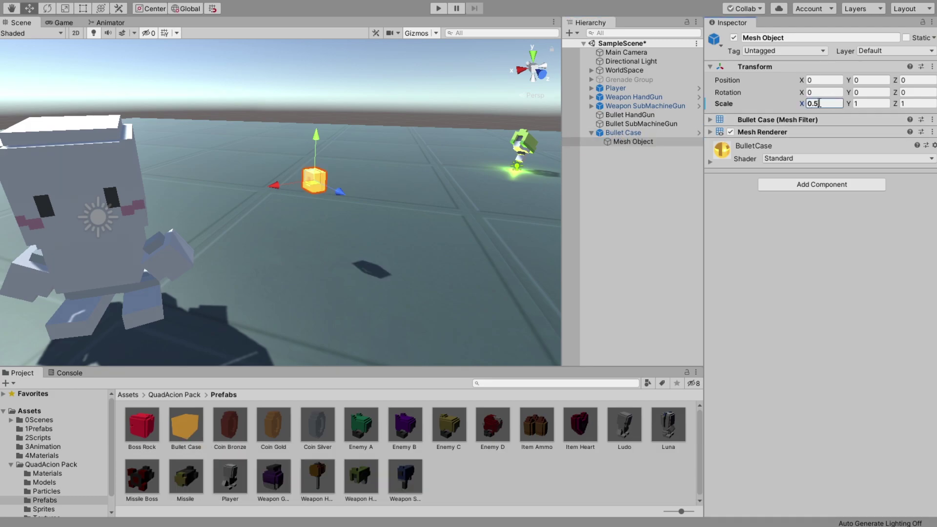
key(Tab)
text(0.5)
key(Tab)
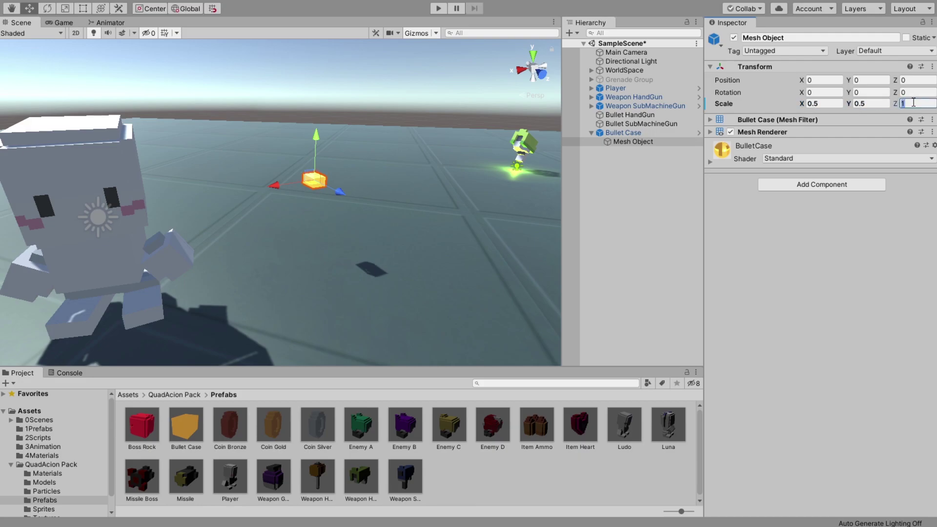
text(0.5)
right_drag(465, 271, 321, 285)
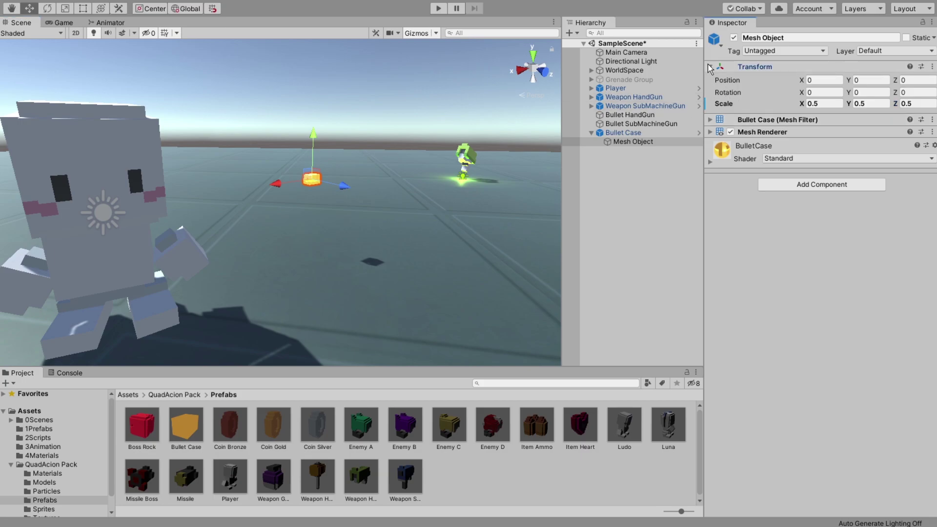
Select the parent Bullet Case and show its Transform details.
click(727, 67)
click(626, 132)
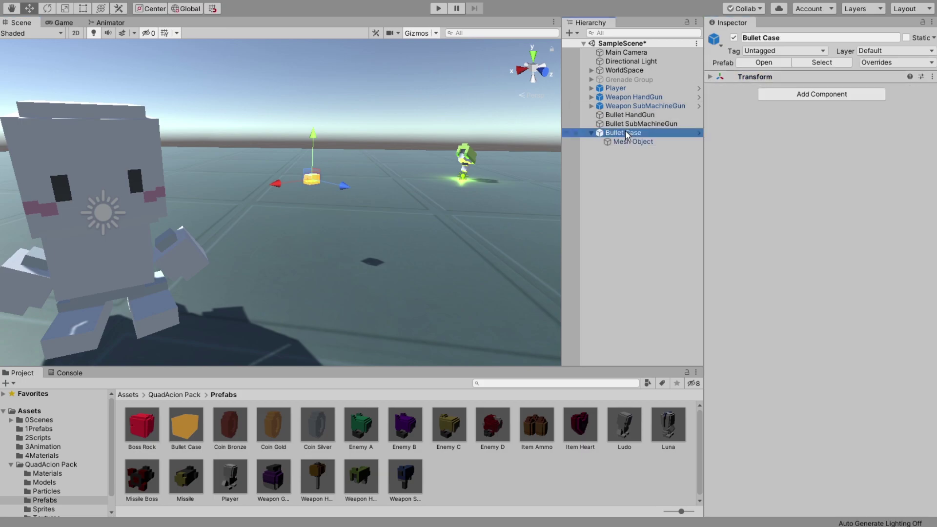
click(709, 78)
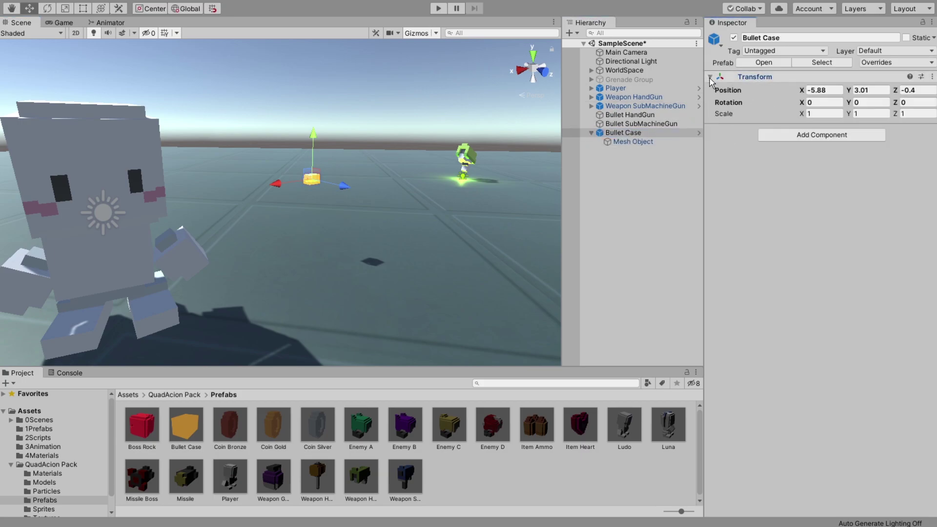
Add a Rigidbody and a Box Collider component to the Bullet Case.
click(789, 134)
key(BackSpace)
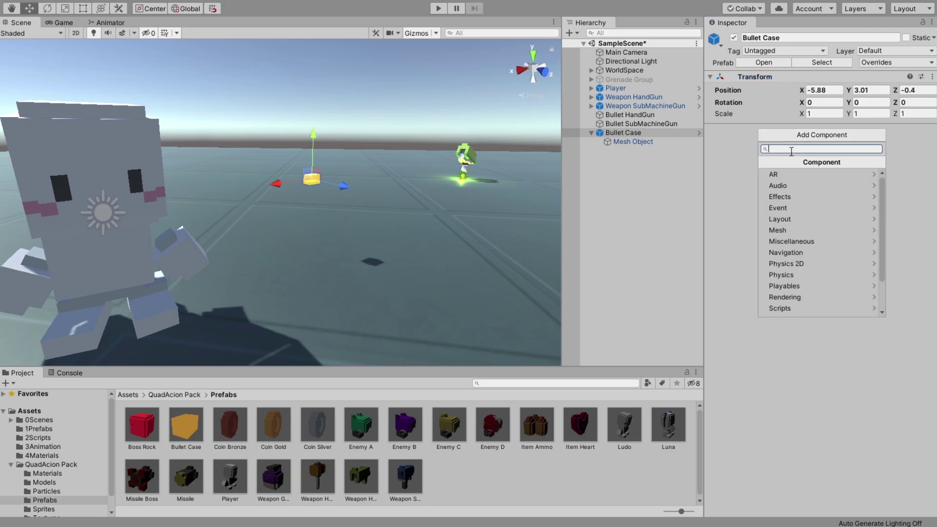
text(ri)
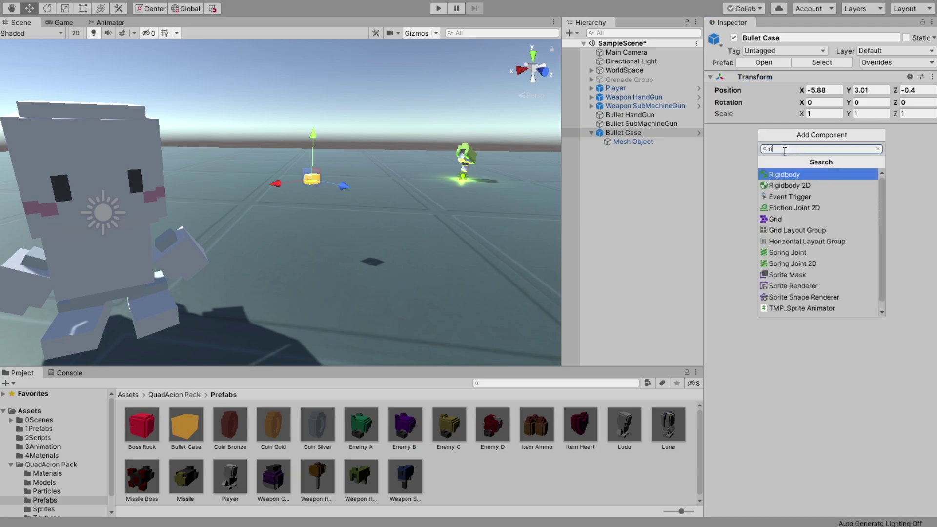
click(782, 175)
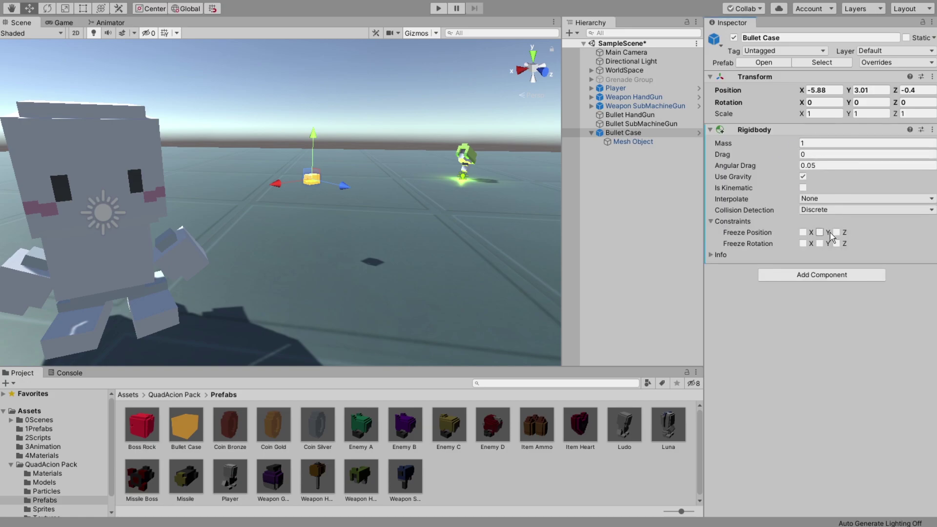
click(780, 277)
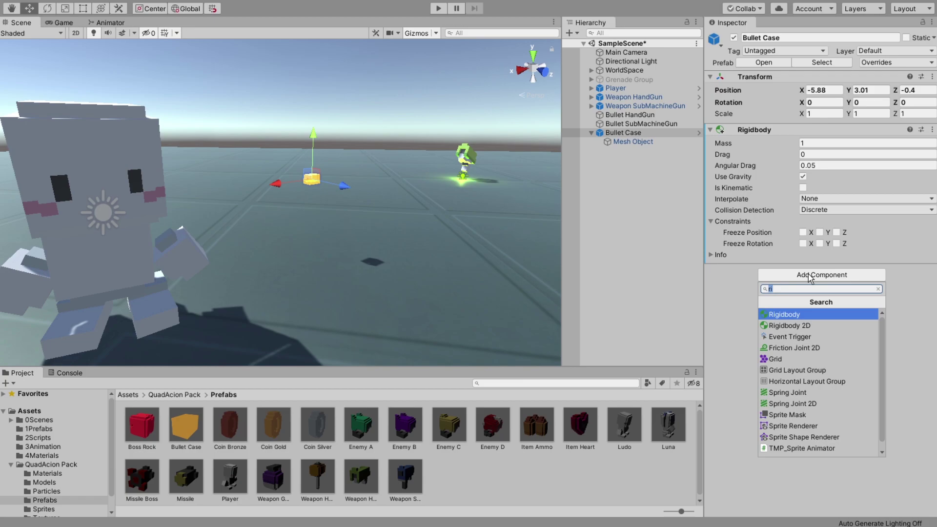
key(BackSpace)
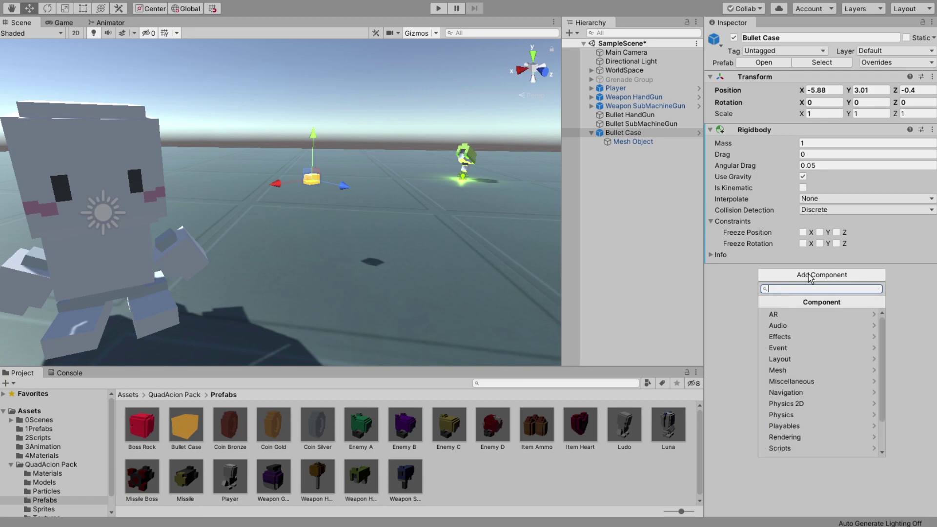
text(box)
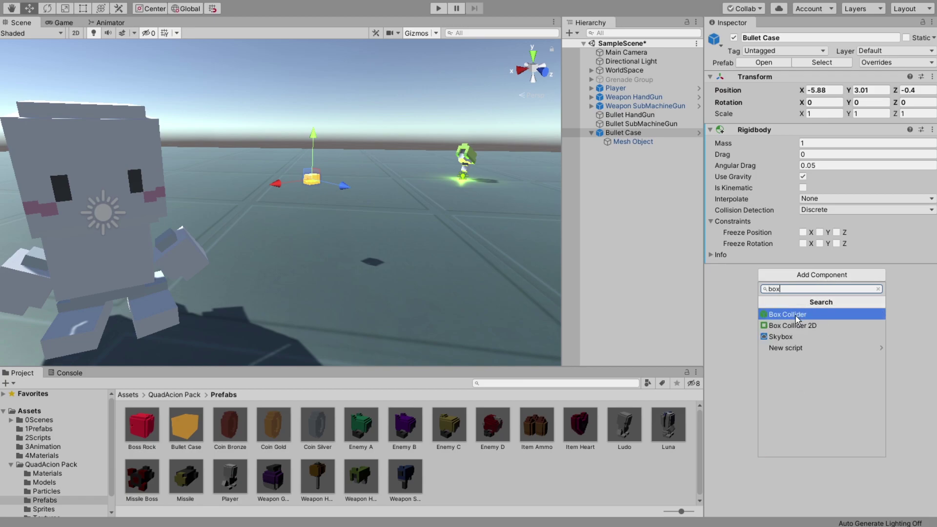
click(797, 316)
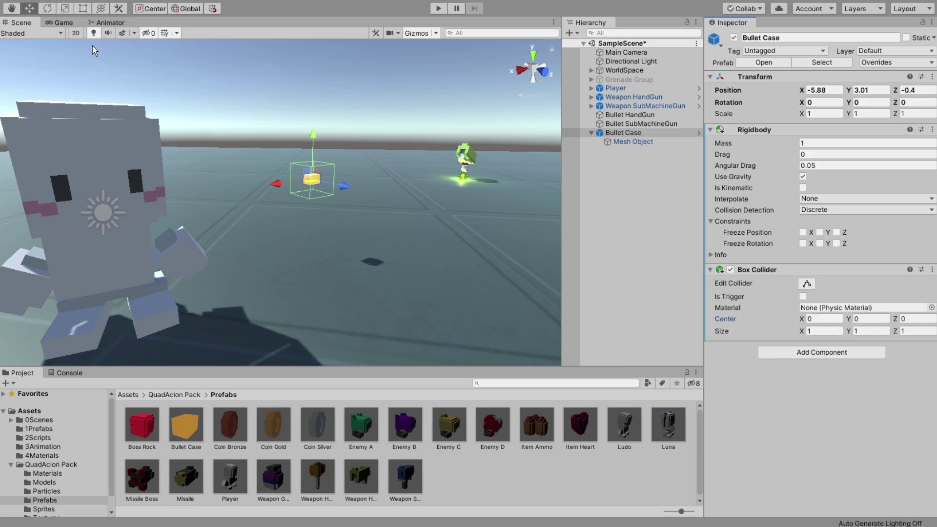
Resize the Box Collider to 0.45 × 0.3 × 0.3 to fit the cube.
scroll(94, 50, up, 5)
mouse_move(293, 219)
alt+mouse_down()
mouse_move(353, 258)
mouse_move(269, 297)
alt+mouse_up()
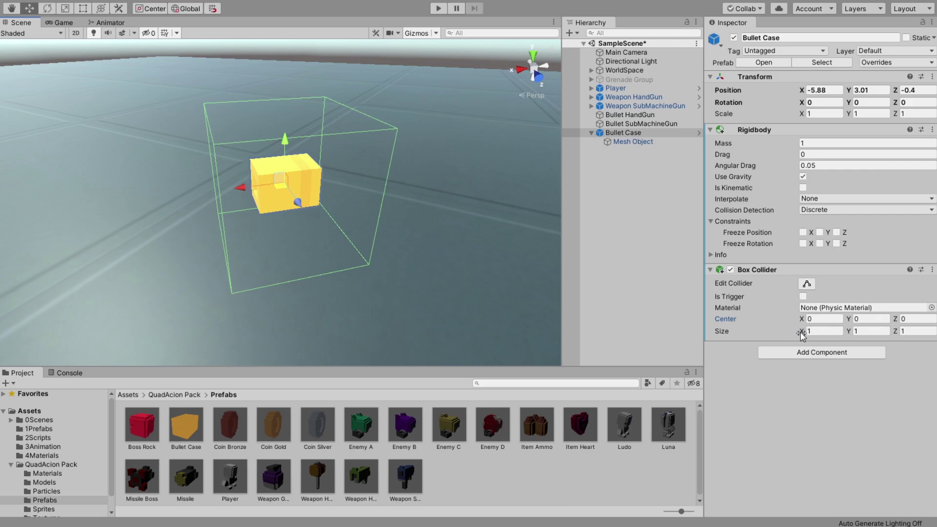
drag(800, 332, 788, 333)
mouse_move(849, 332)
mouse_down()
mouse_move(839, 333)
mouse_move(882, 337)
mouse_up()
text(0.3)
click(864, 332)
text(0.3)
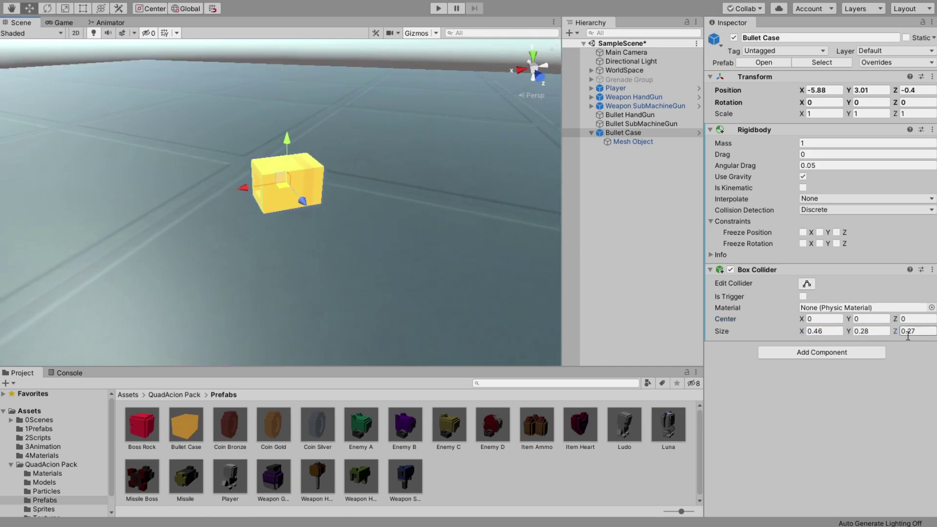
click(808, 332)
text(0.45)
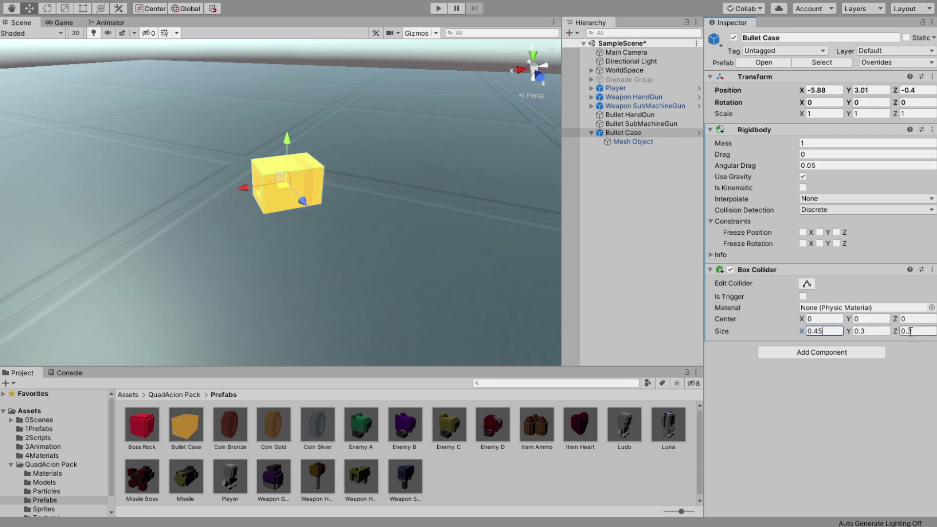
alt+drag(468, 281, 326, 269)
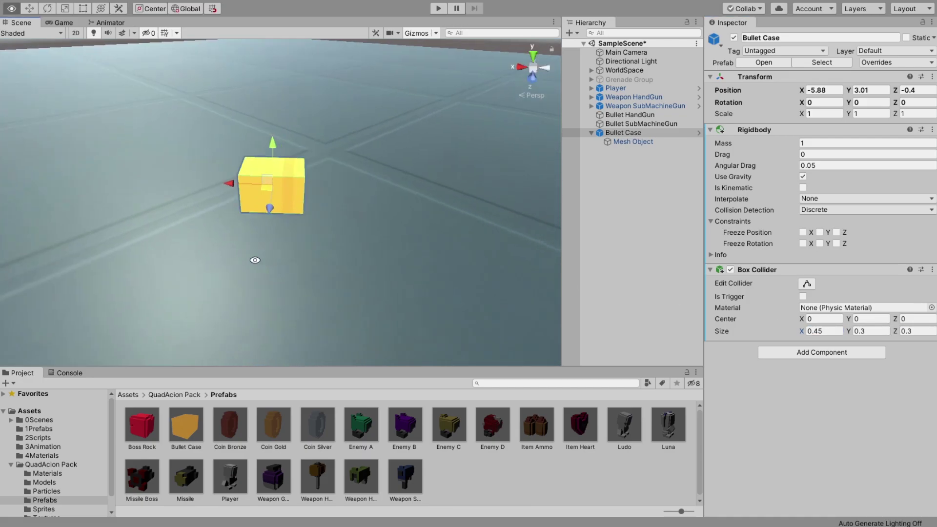
scroll(371, 262, down, 8)
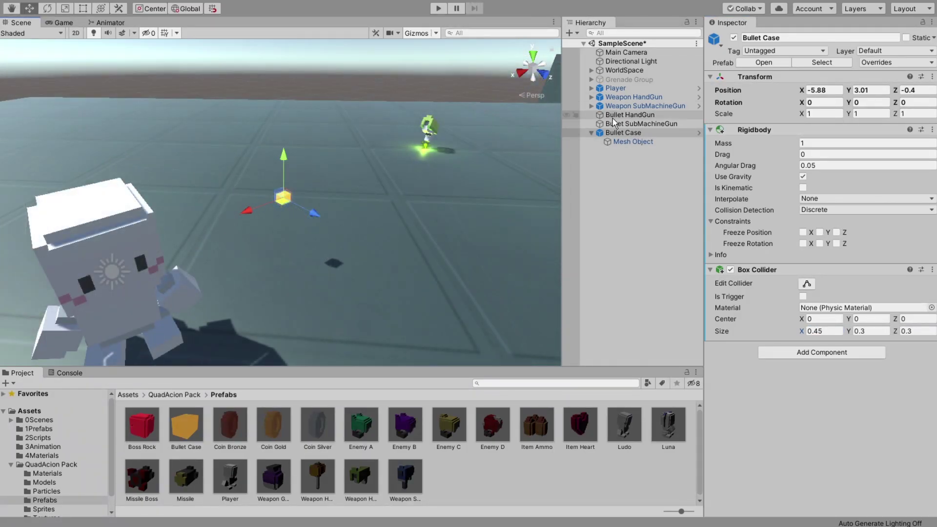
Select the Bullet Case and collapse its children in the Hierarchy.
click(591, 134)
click(591, 132)
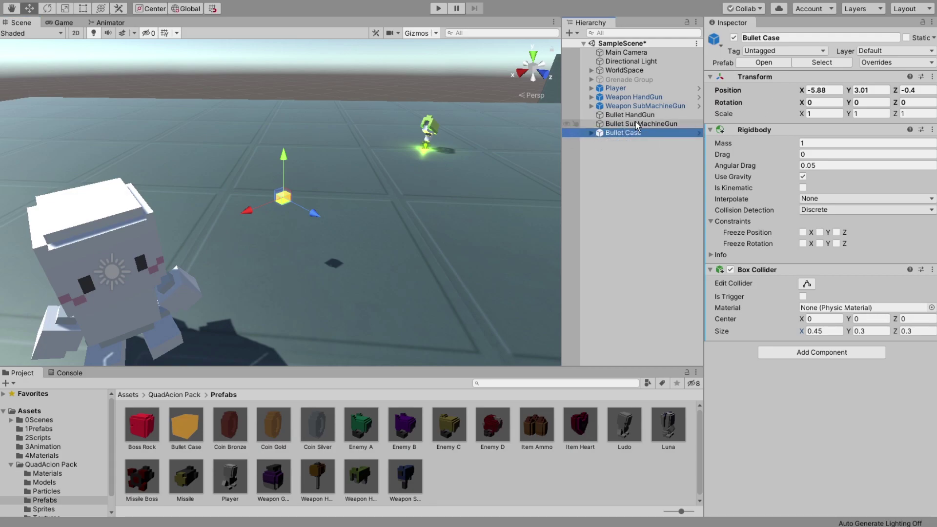
click(630, 115)
click(632, 124)
click(634, 134)
Compare the Bullet SubMachineGun and Bullet HandGun components, then reselect Bullet Case.
click(634, 124)
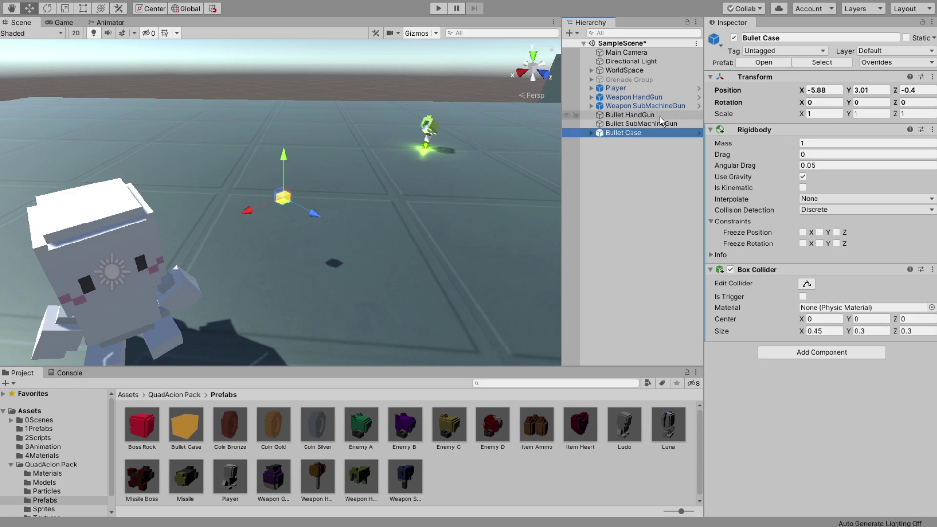
click(710, 120)
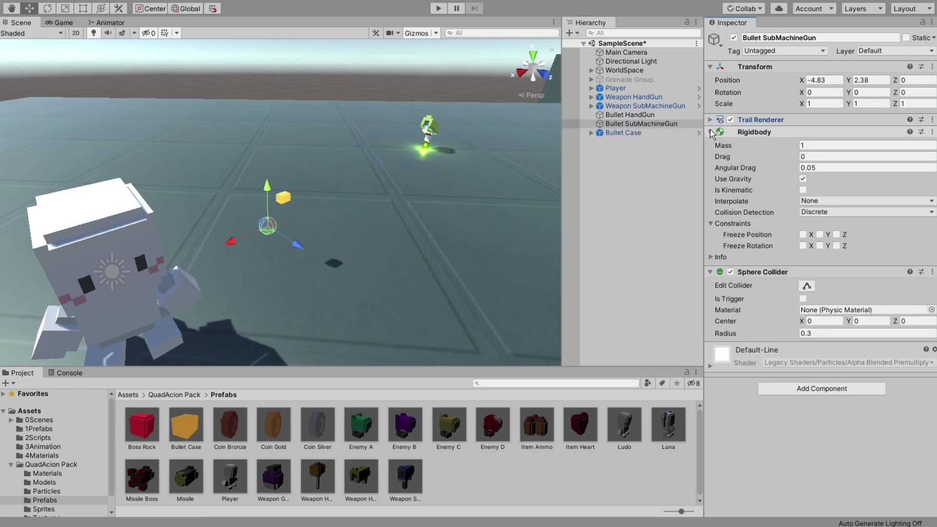
click(710, 132)
click(710, 144)
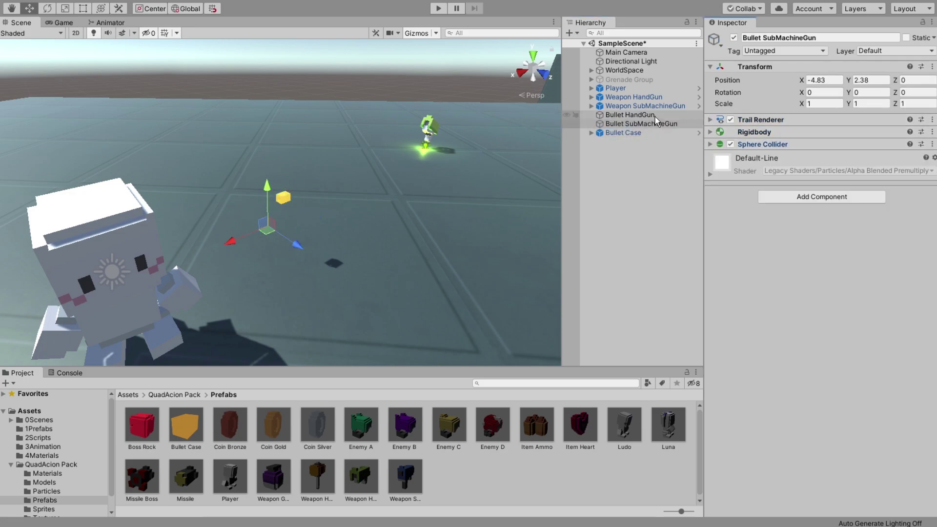
click(635, 115)
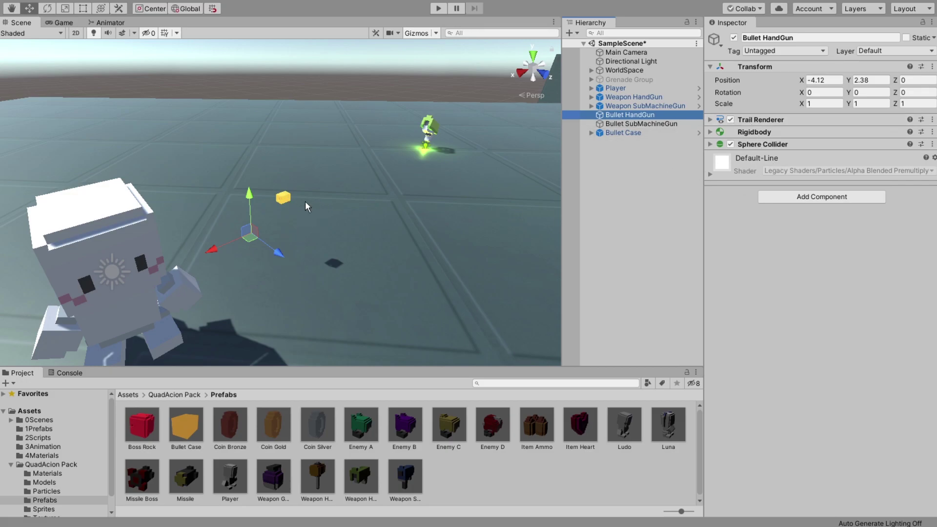
click(620, 134)
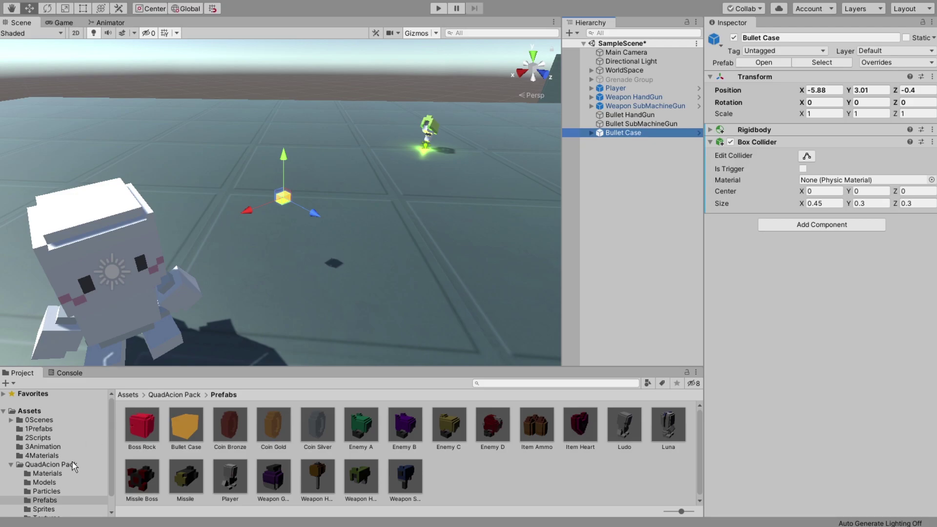
In the 2Scripts folder, create a C# script named Bullet and open it in Visual Studio.
click(11, 465)
click(48, 439)
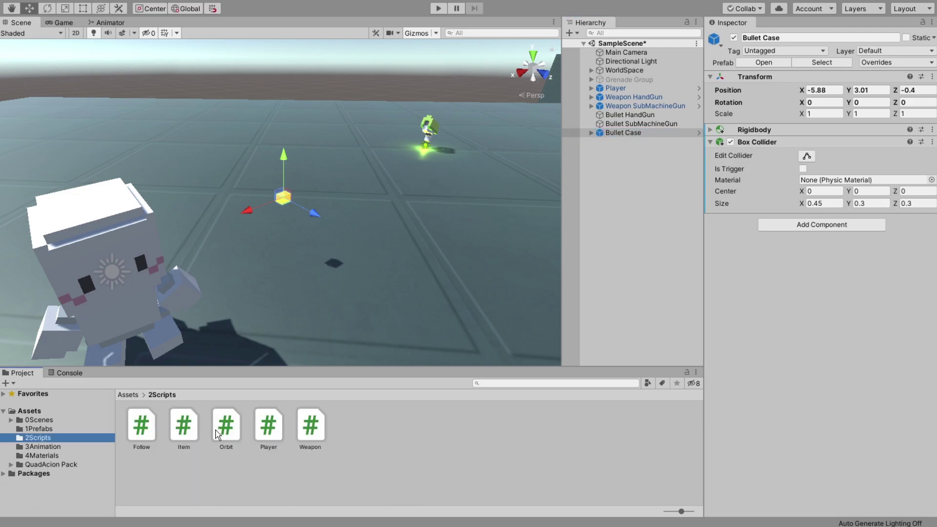
right_click(370, 425)
mouse_move(468, 151)
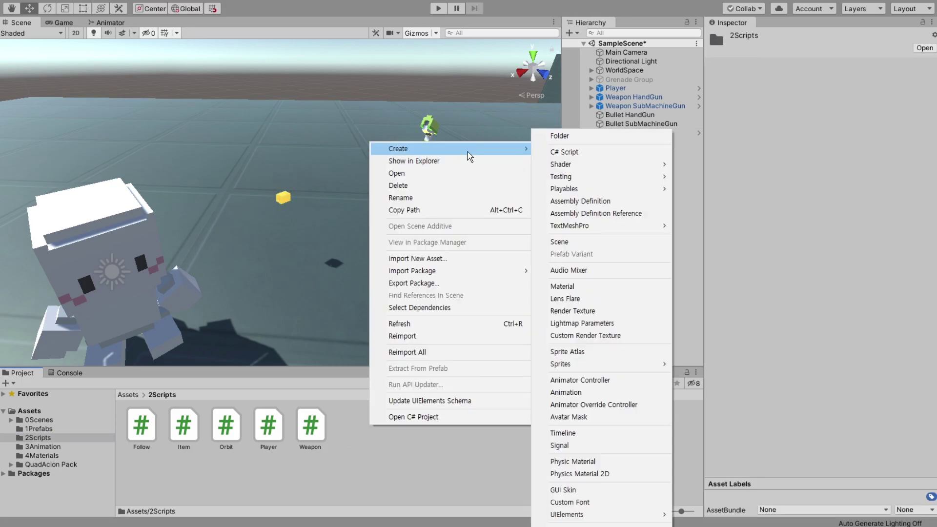
click(581, 154)
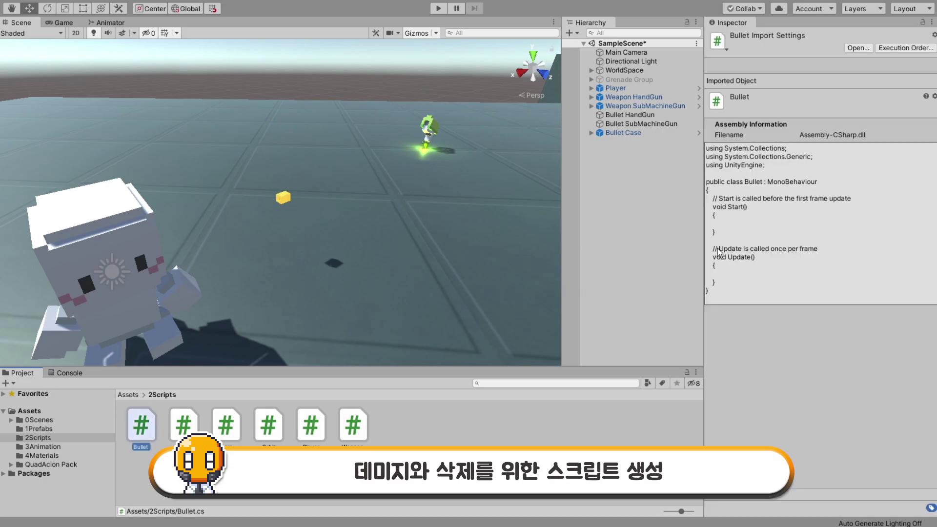
double_click(141, 422)
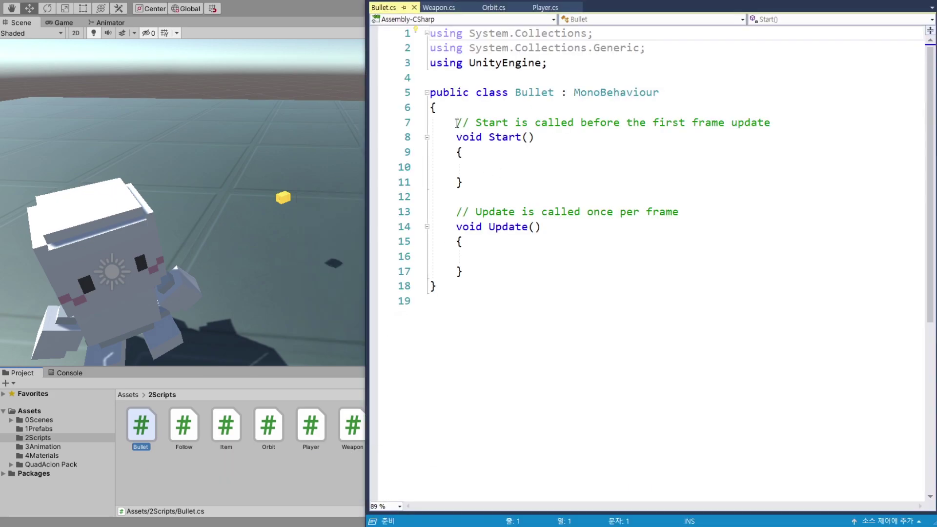
Replace Start and Update with 'public int damage;' and an OnCollisionEnter(Collision collision) stub.
drag(458, 123, 491, 264)
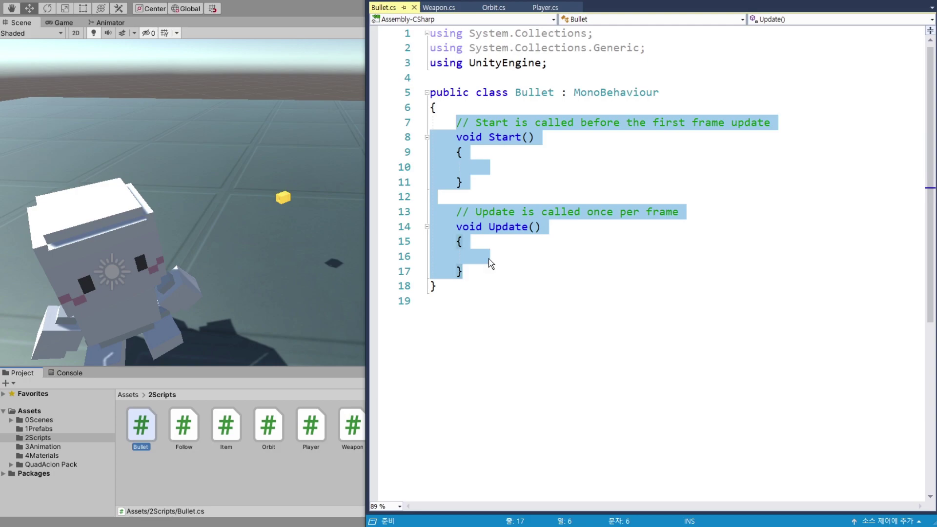
key(Delete)
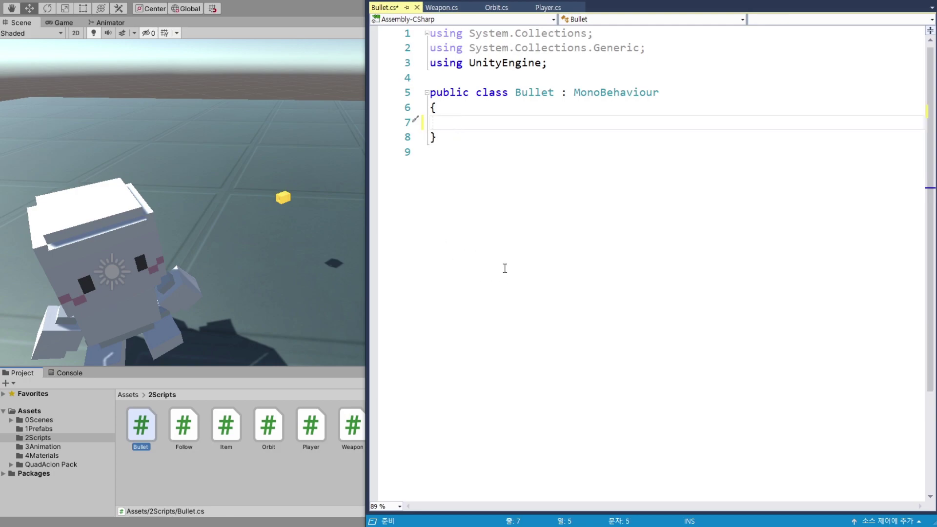
text(public )
text(int damag)
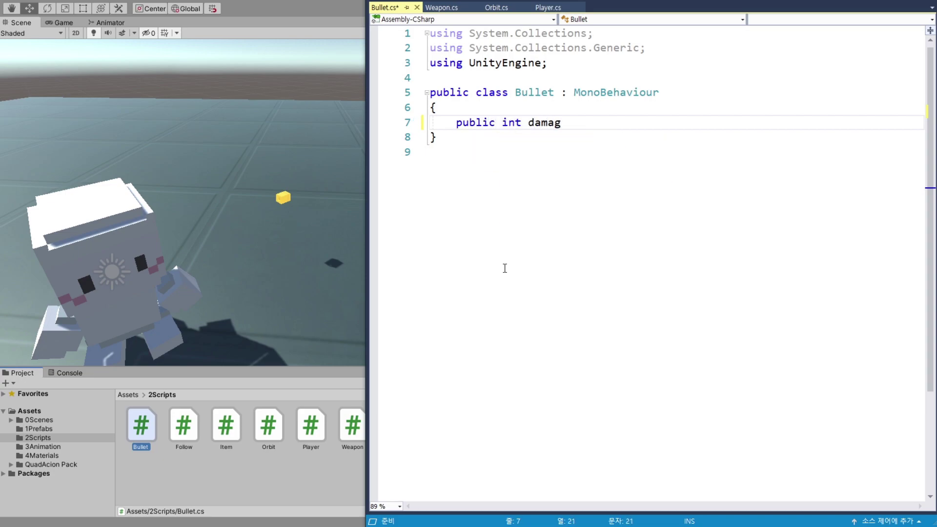
key(Return)
key(Return)
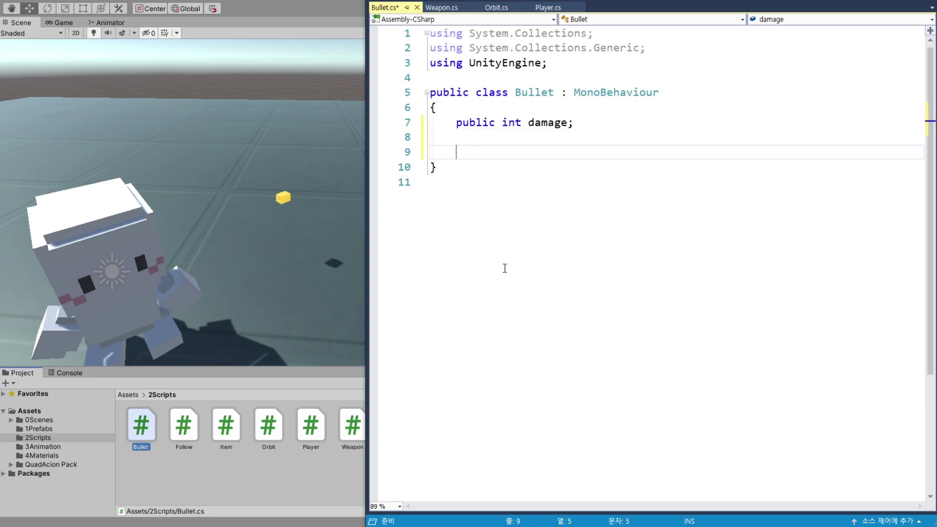
text(O)
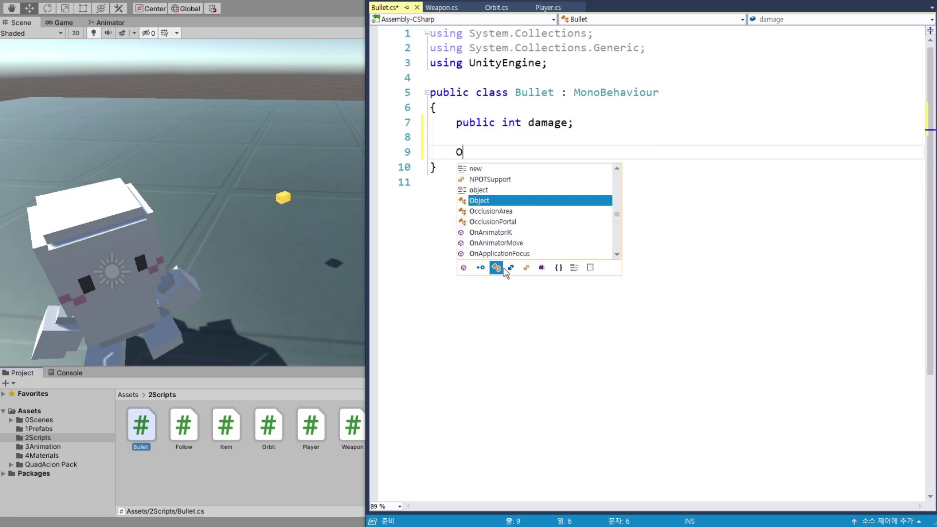
text(n)
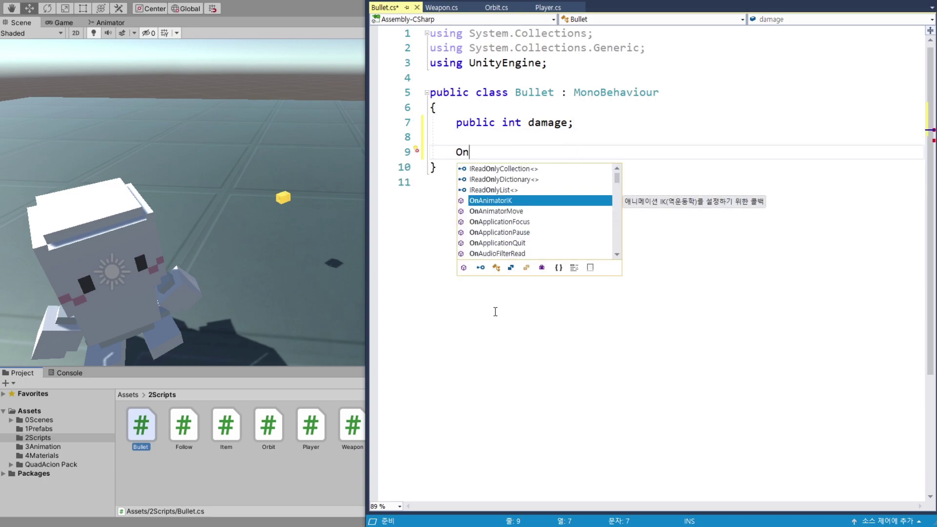
text(Col)
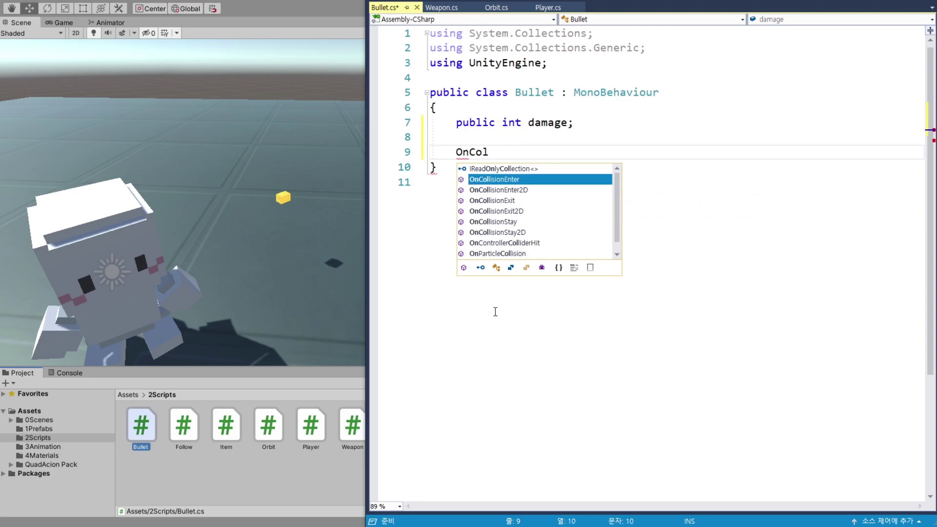
key(Tab)
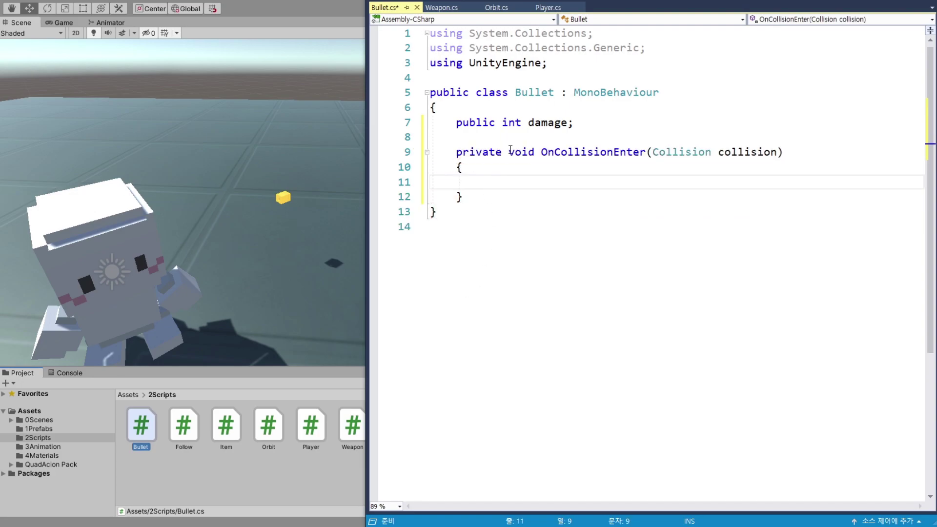
Drop 'private' and destroy the bullet 3 seconds after it hits a Floor-tagged object.
drag(507, 152, 456, 152)
key(Delete)
text(if()
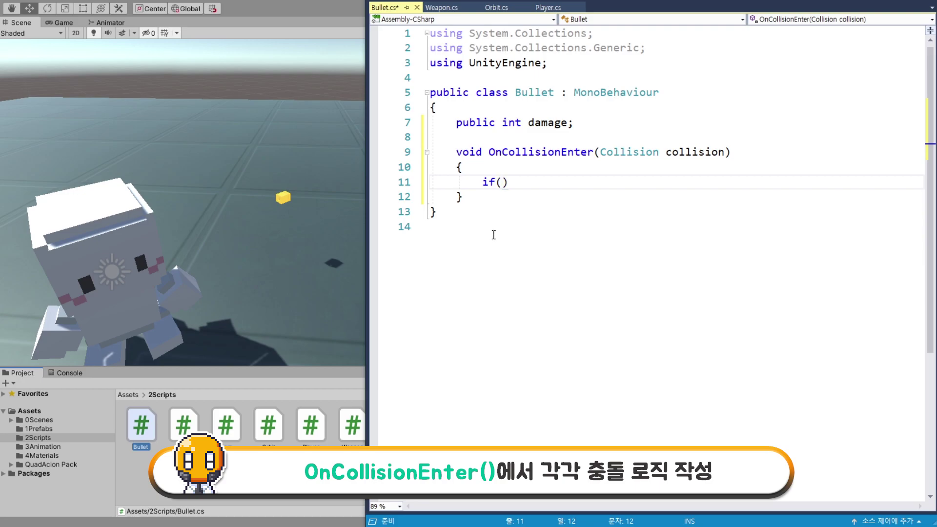
text(collision)
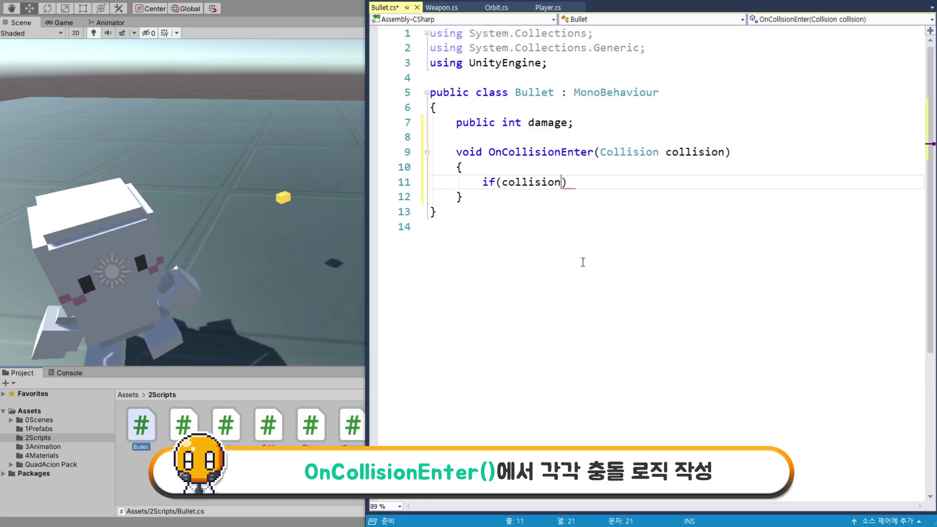
text(.ga)
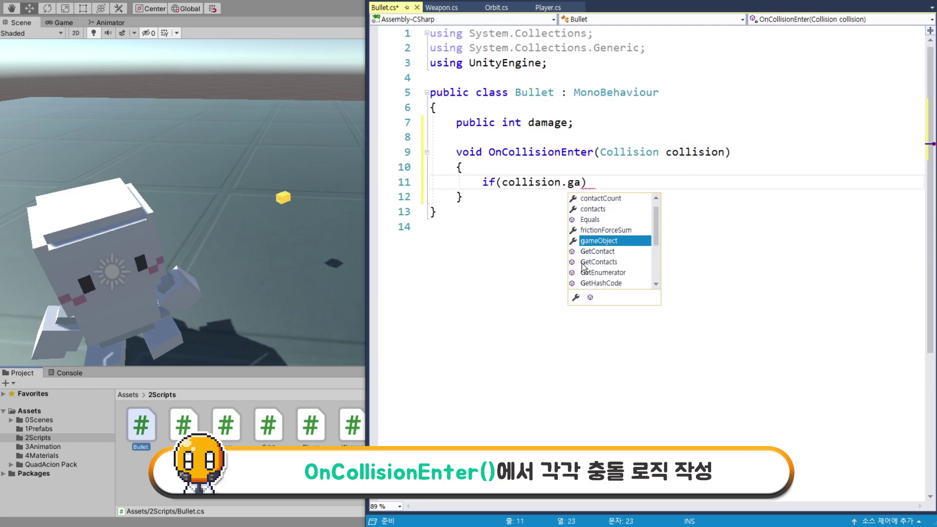
text(meObject.ta)
key(Tab)
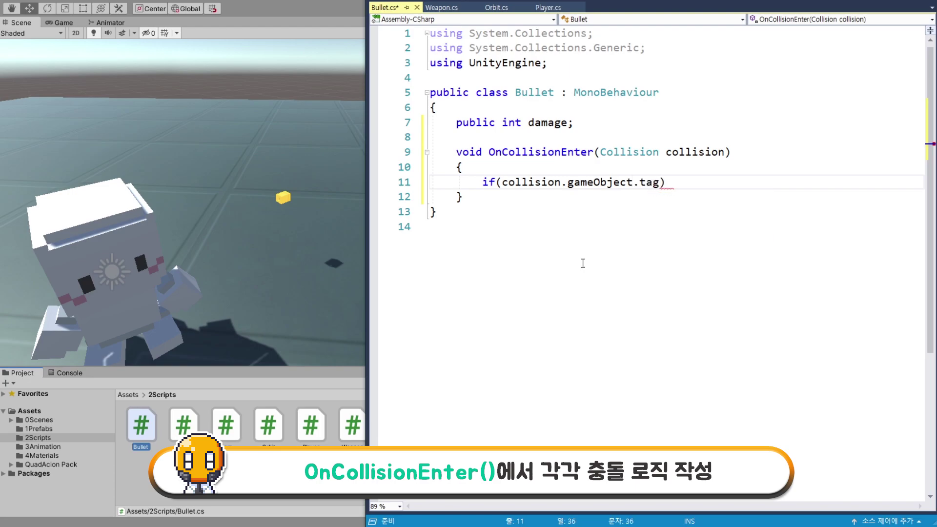
text(== "F)
text(l)
text(oor)
key(End)
text({)
key(Return)
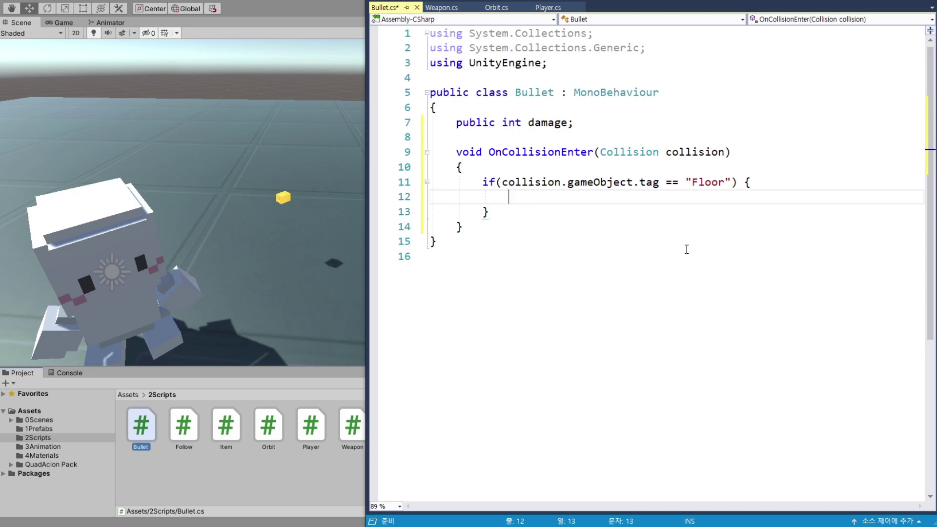
text(Des)
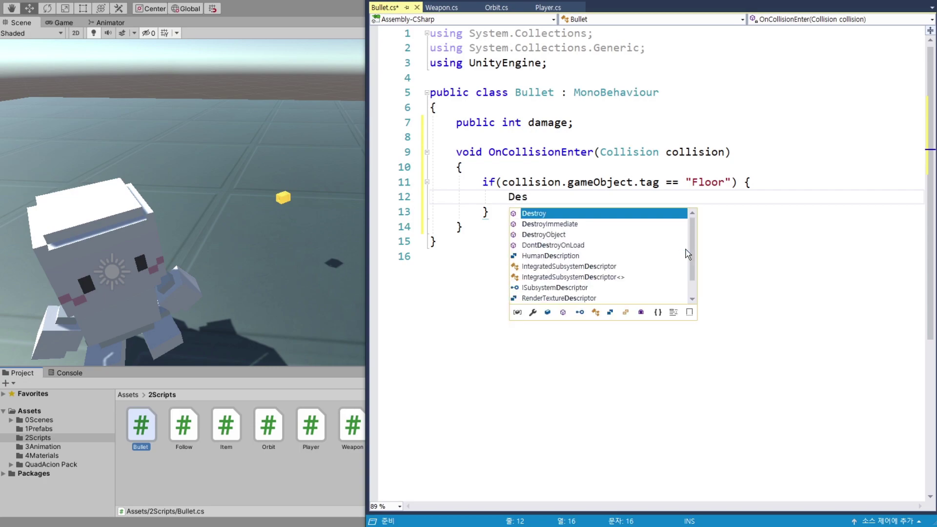
key(Tab)
text(()
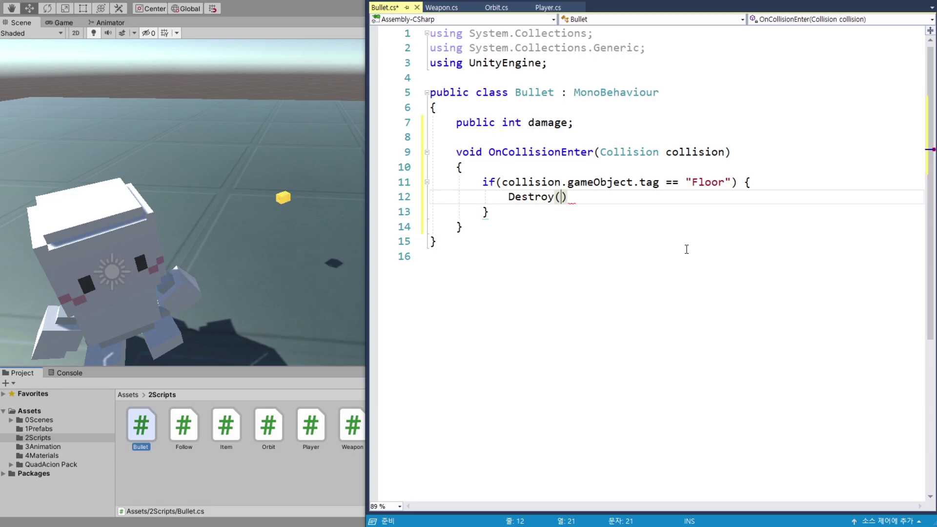
text(game)
key(Tab)
text(, )
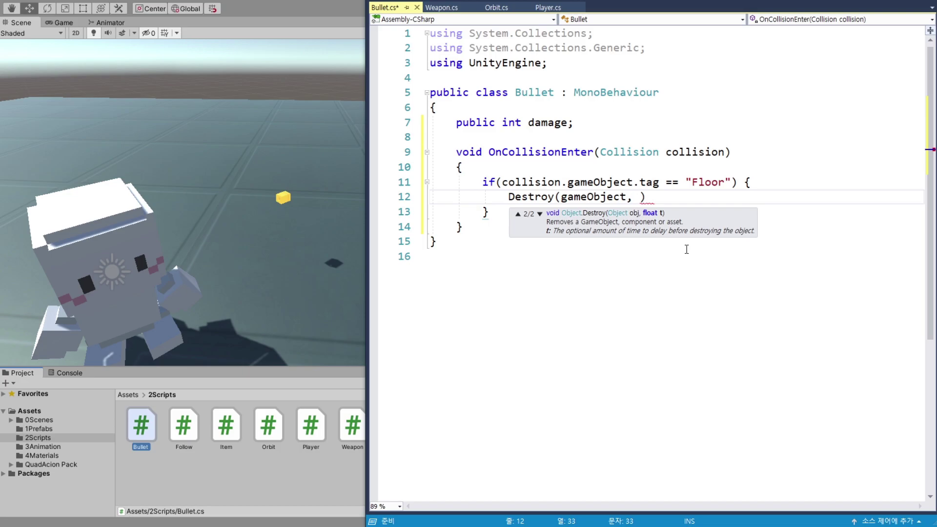
text(3))
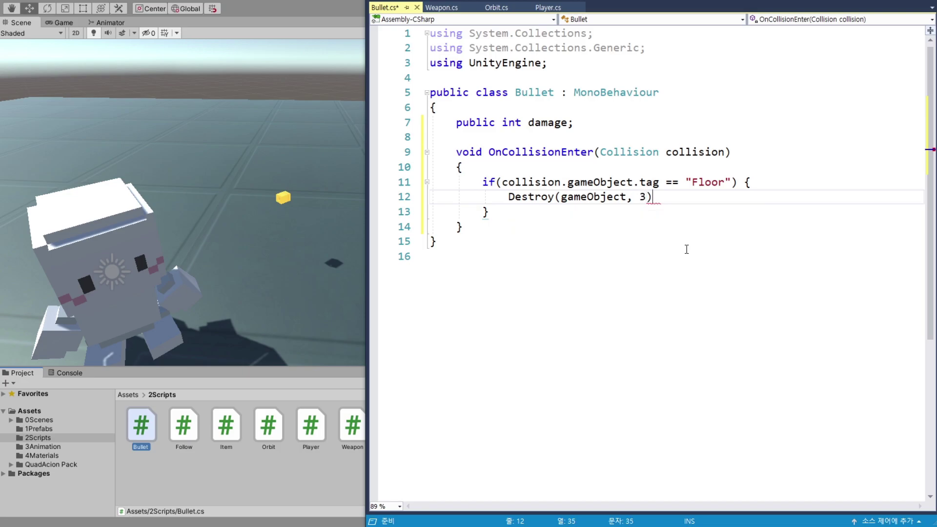
Add an else-if that destroys the bullet immediately on hitting a Wall, and save Bullet.cs.
key(Down)
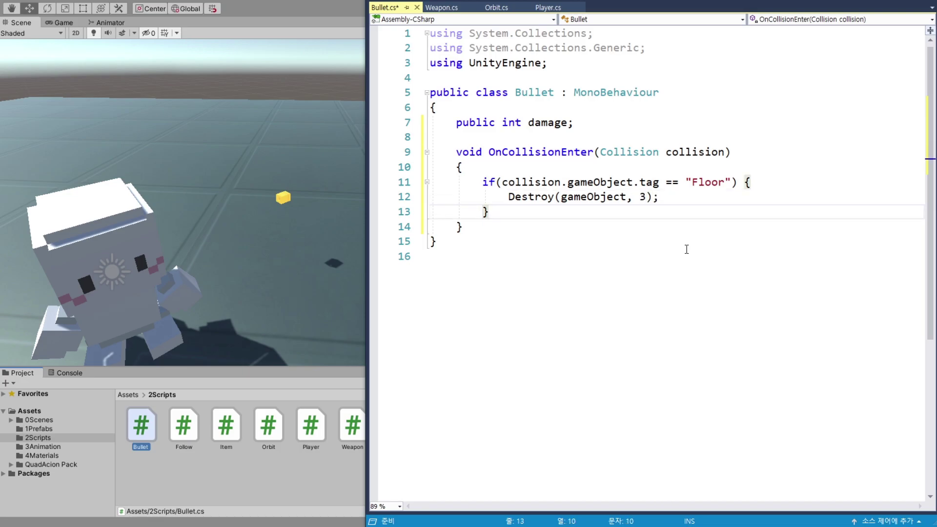
key(Return)
text(else)
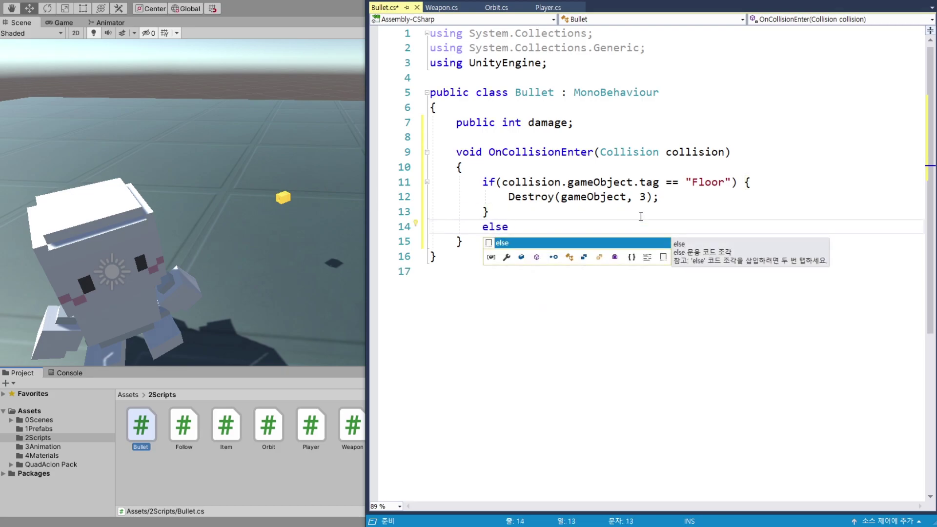
drag(483, 182, 489, 211)
key(ctrl+c)
click(526, 227)
key(ctrl+v)
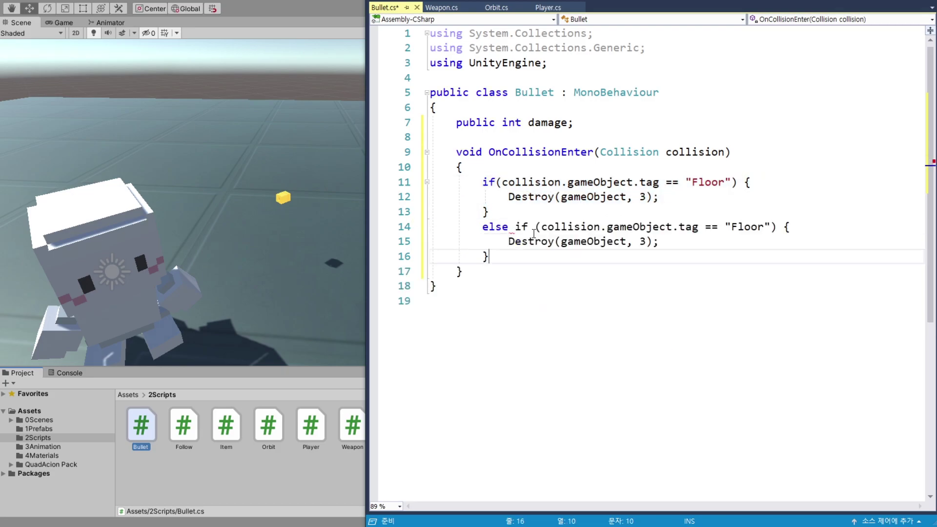
double_click(746, 228)
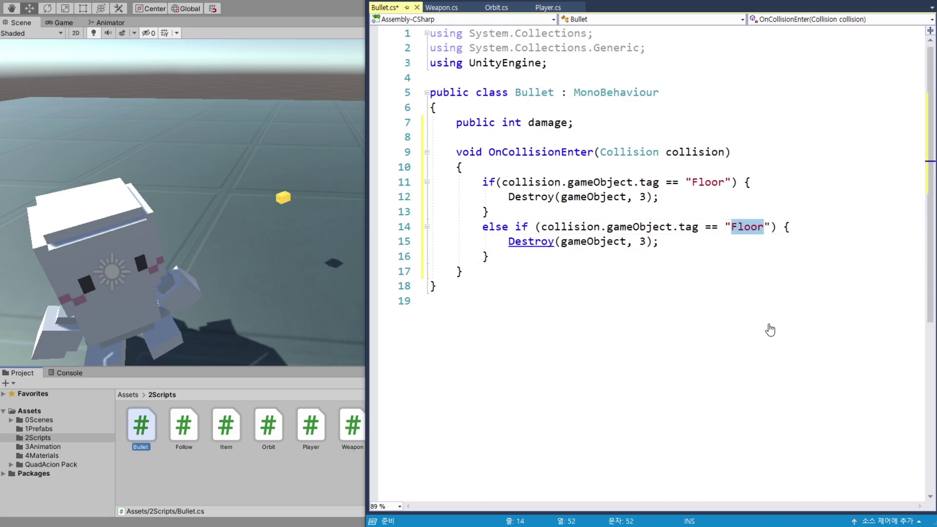
text(Wall)
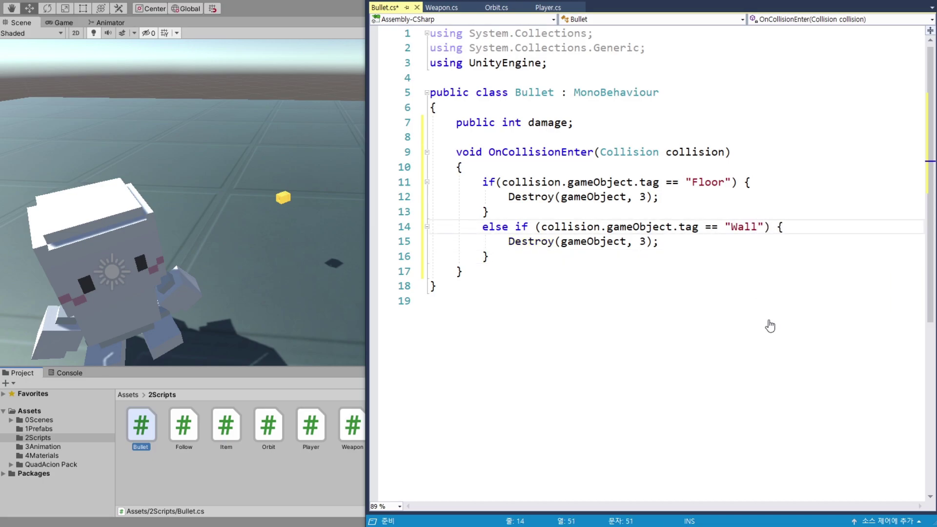
click(644, 242)
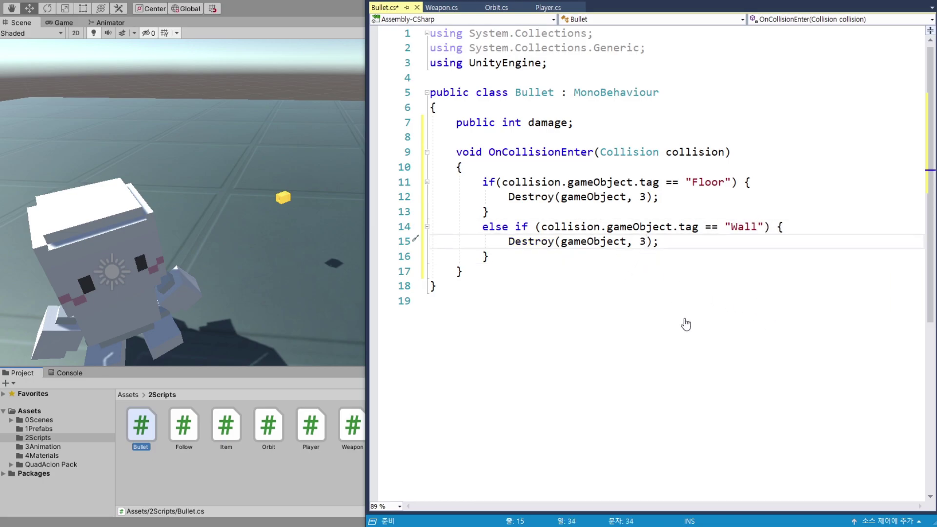
key(BackSpace)
key(BackSpace)
key(BackSpace)
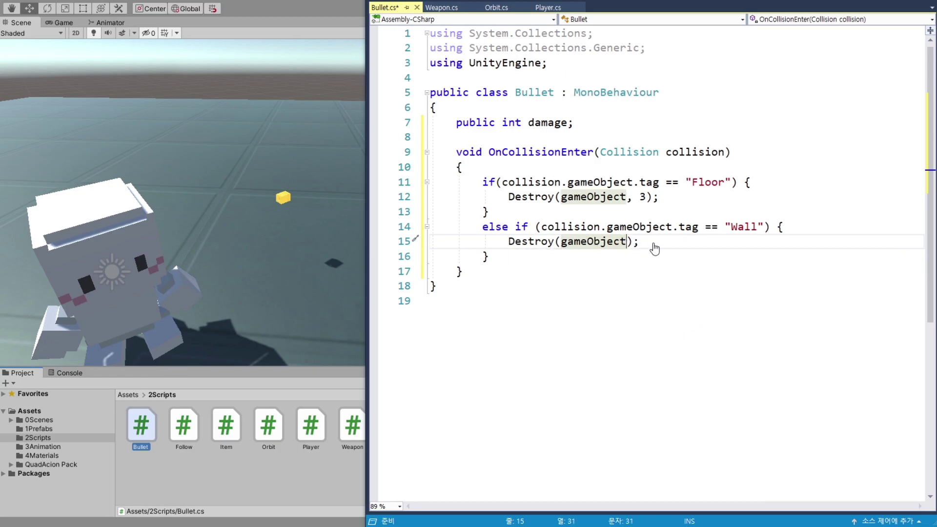
key(ctrl+s)
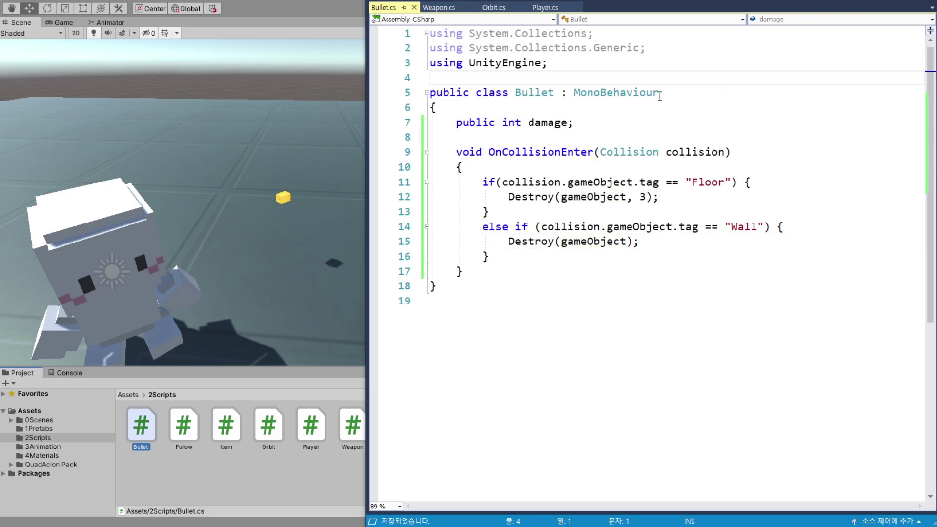
key(alt+Tab)
Add the Bullet script to all three selected bullet objects.
click(634, 115)
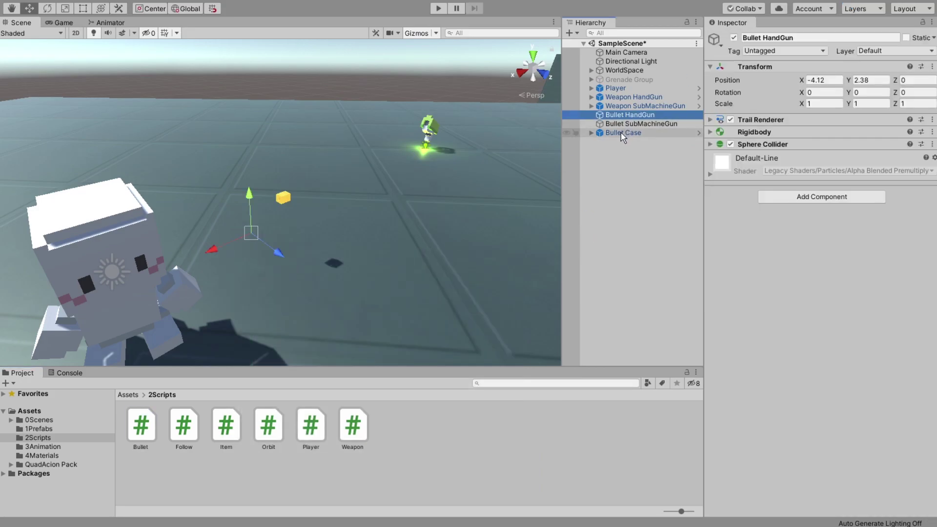
shift+click(622, 133)
click(792, 155)
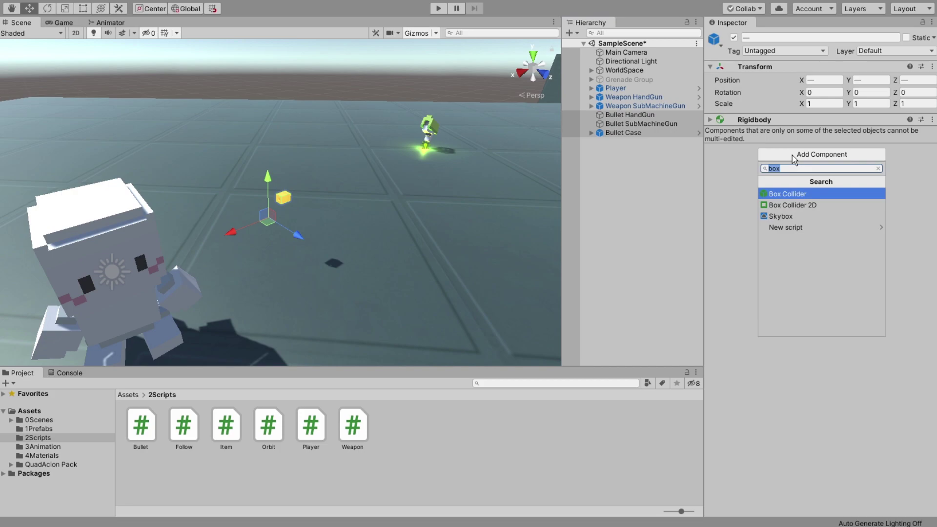
text(bull)
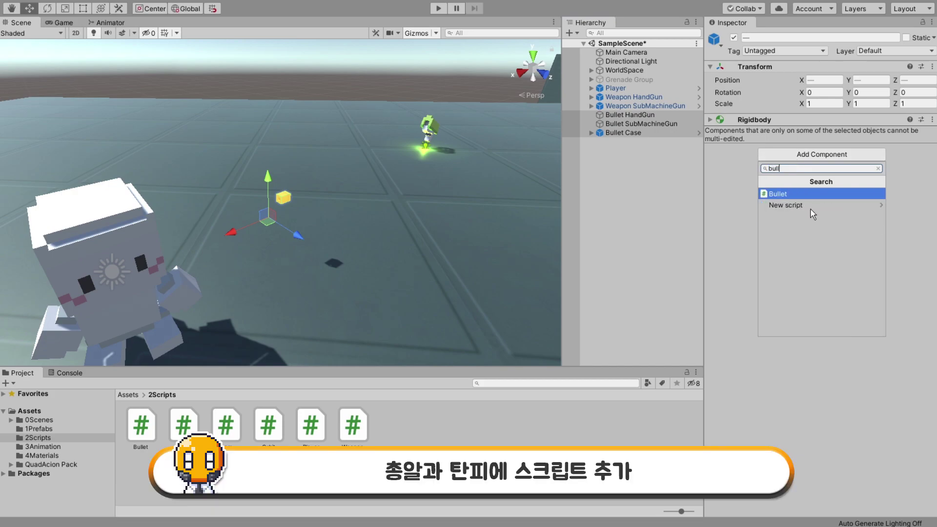
click(805, 194)
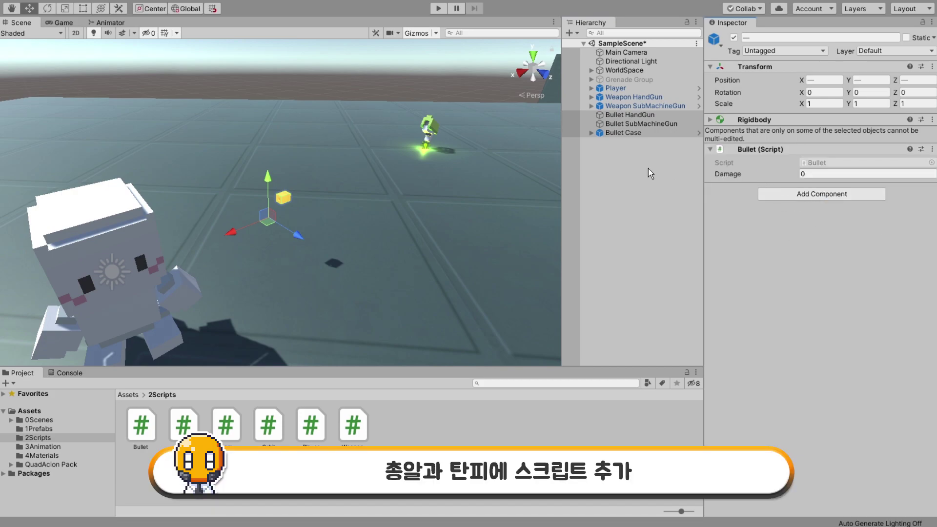
Set Damage to 20 on Bullet HandGun and 7 on Bullet SubMachineGun.
click(633, 137)
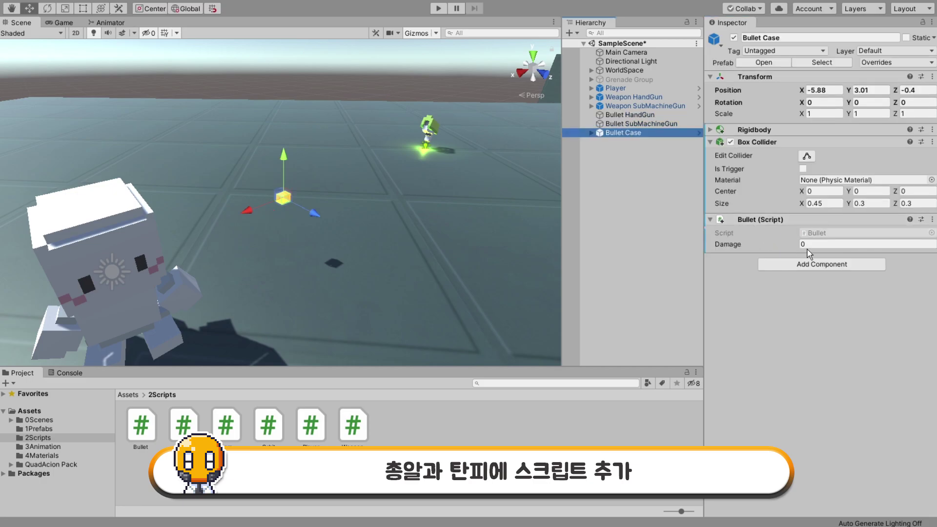
click(659, 115)
text(20)
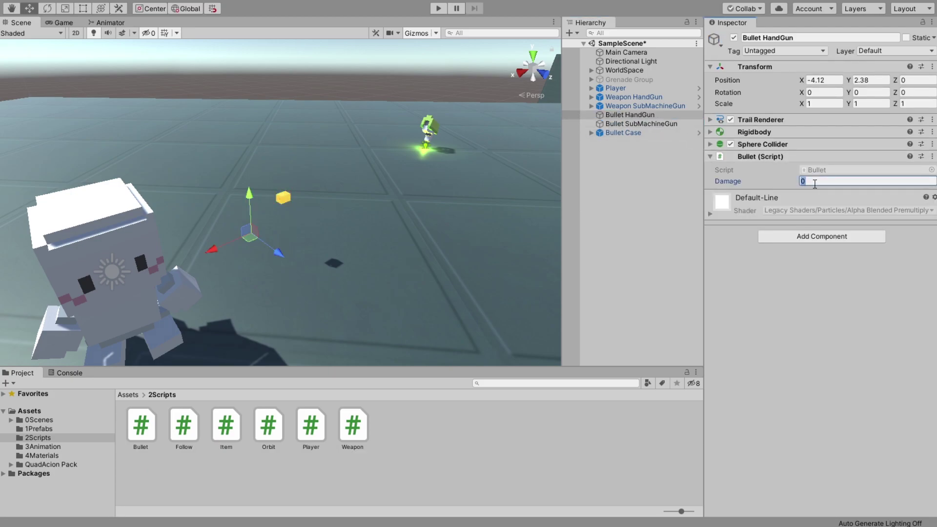
click(667, 124)
click(815, 181)
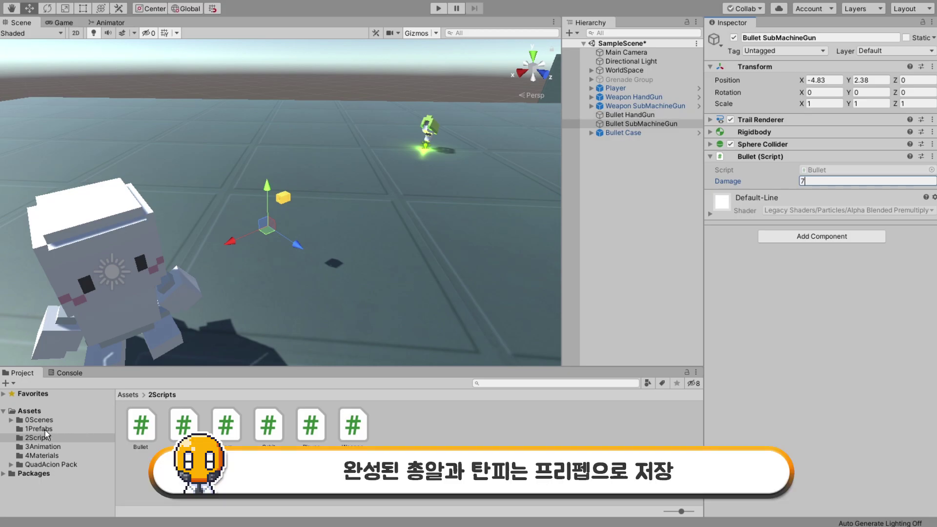
Save Bullet HandGun, Bullet SubMachineGun and Bullet Case as original prefabs in 1Prefabs.
click(49, 429)
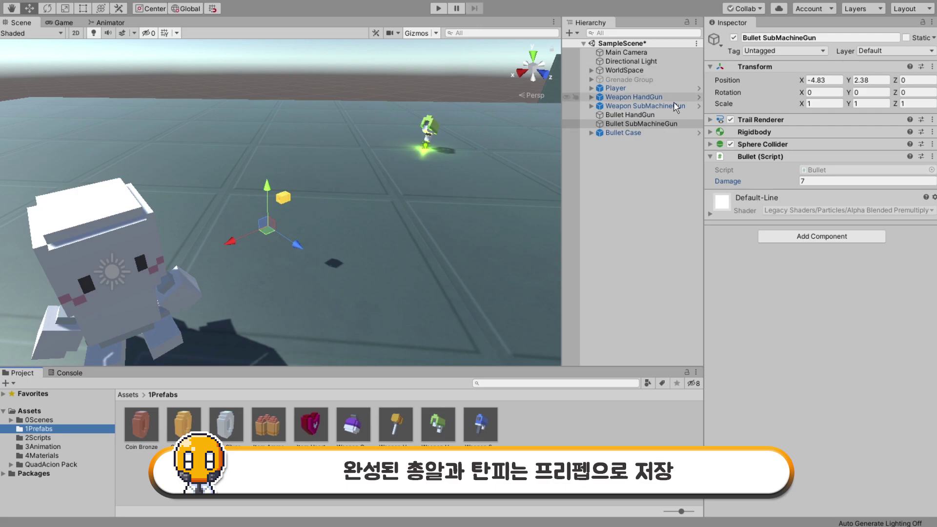
click(615, 115)
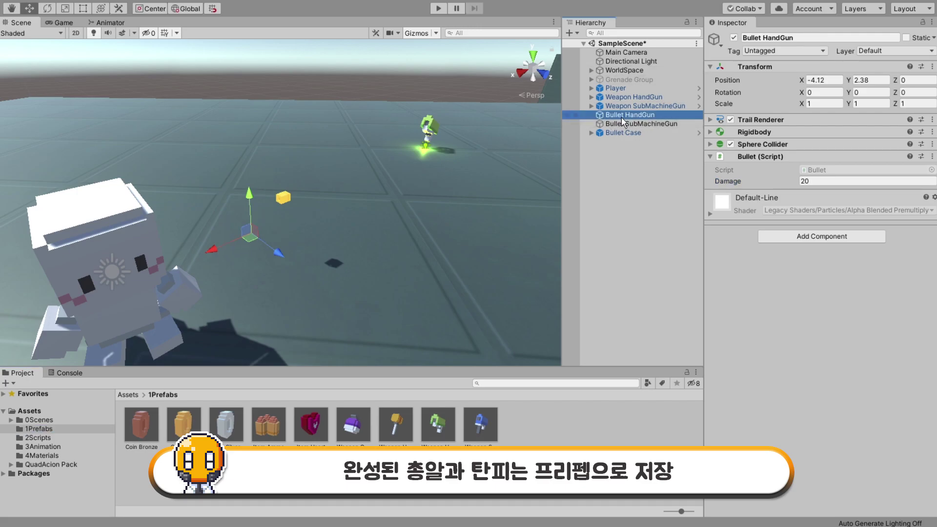
drag(622, 117, 573, 440)
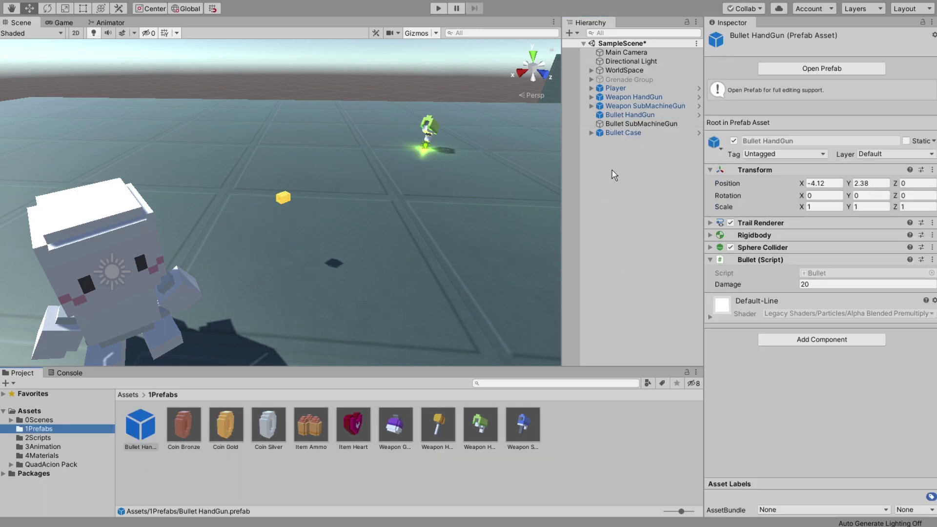
drag(640, 122, 590, 469)
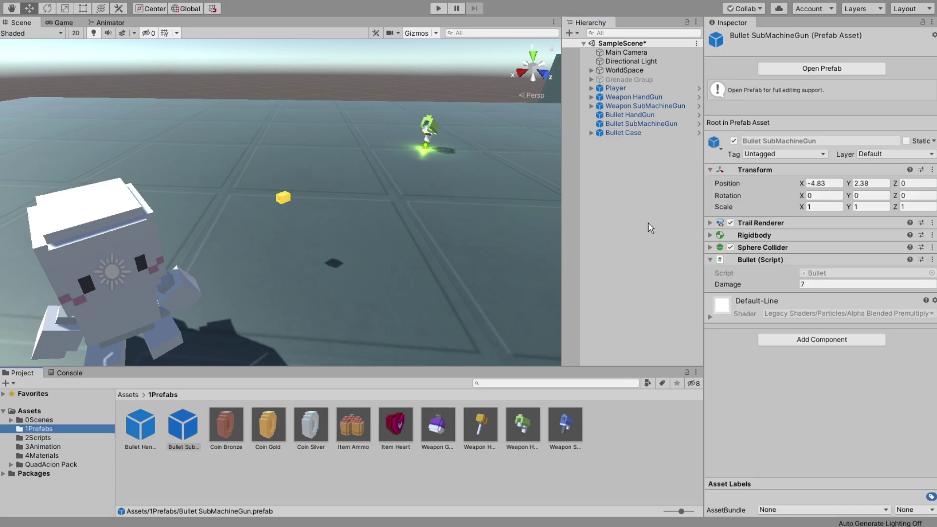
click(629, 130)
drag(617, 138, 637, 457)
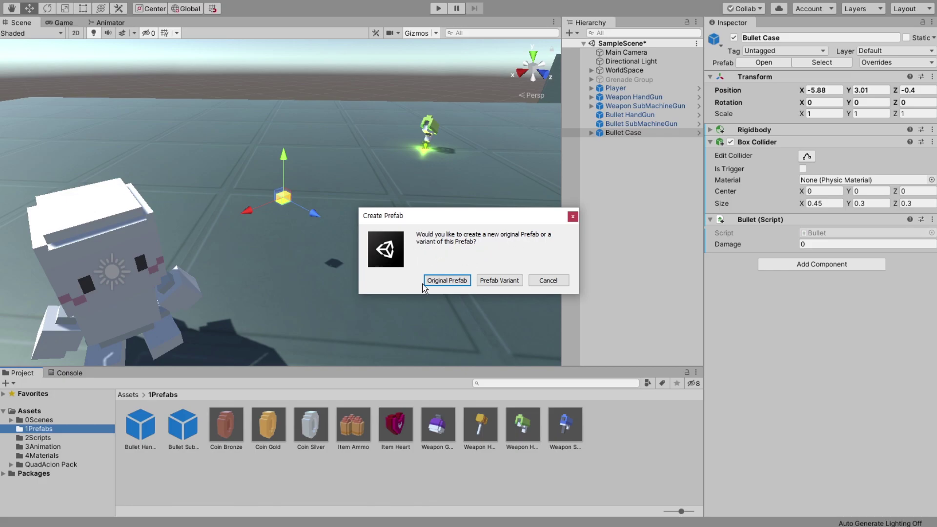
click(438, 281)
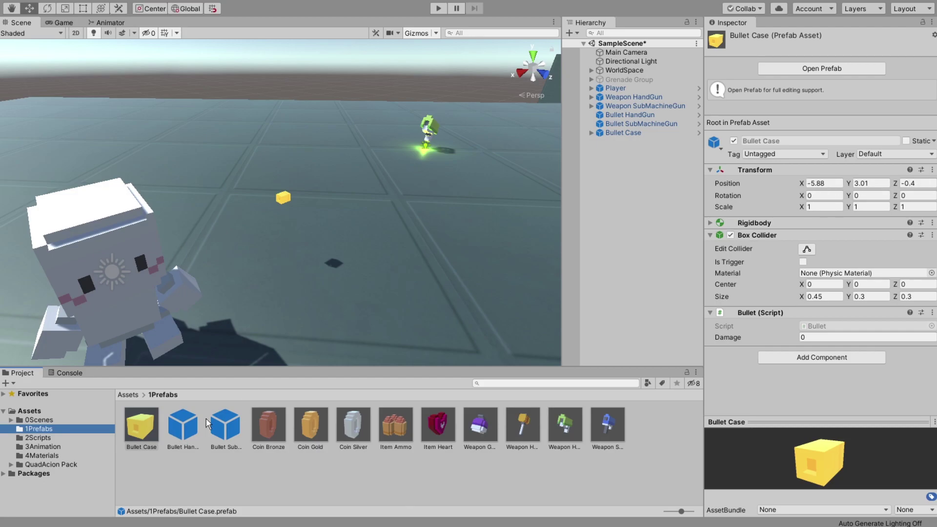
Set the Bullet Case prefab's Position to 0, 0, 0.
click(157, 434)
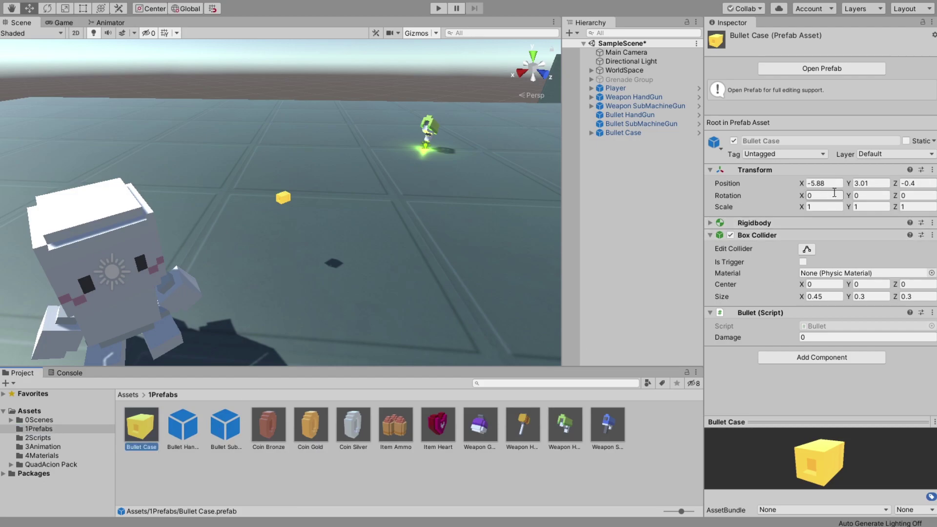
click(825, 183)
text(0)
key(Tab)
text(0)
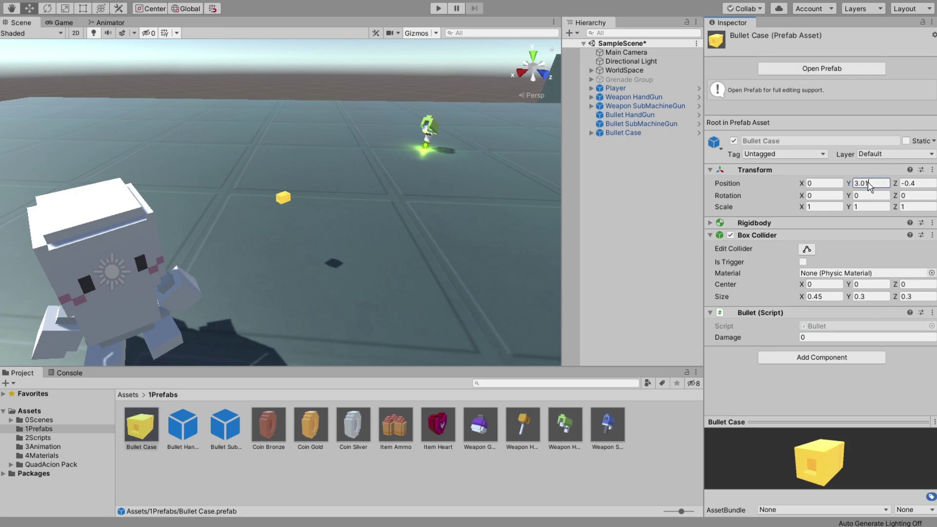
key(Tab)
text(0)
Zero the Position of the Bullet HandGun and Bullet SubMachineGun prefabs.
click(184, 428)
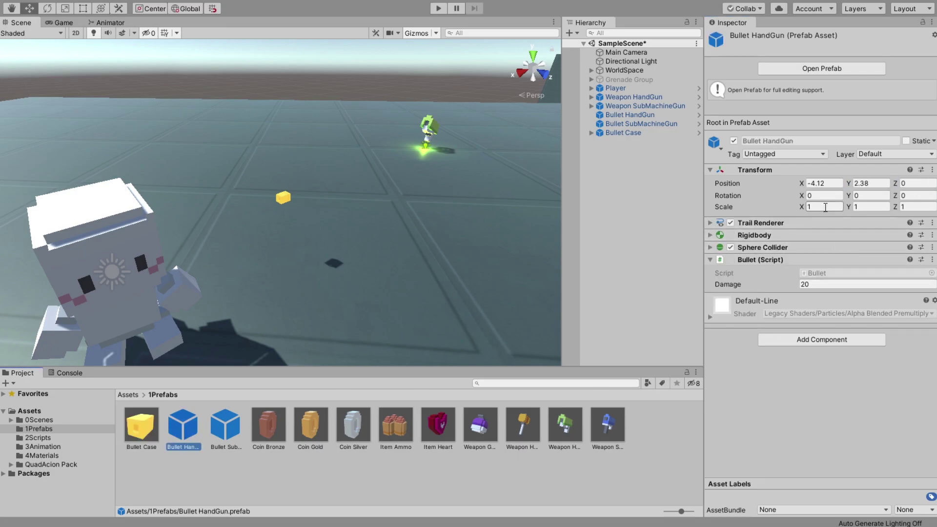
click(825, 183)
text(0)
key(Tab)
text(0)
click(912, 184)
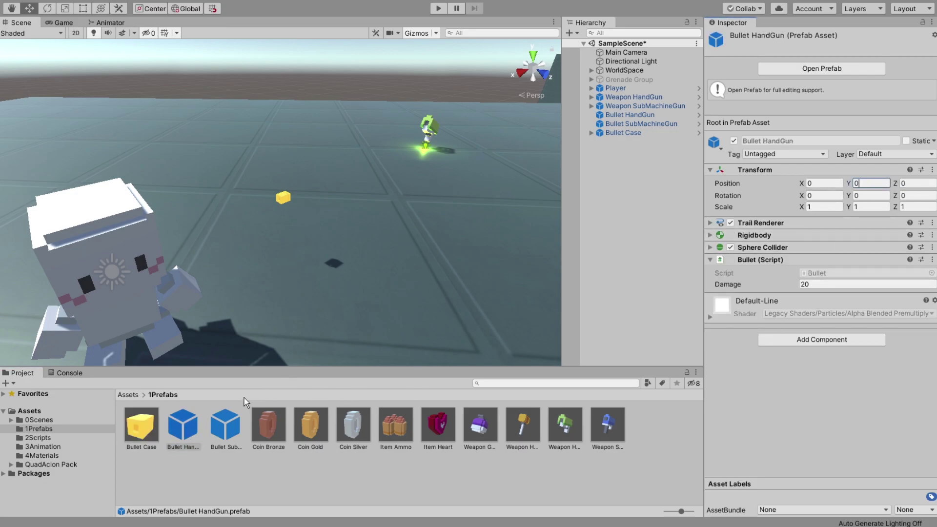
click(225, 428)
click(825, 183)
text(0)
click(866, 183)
text(0)
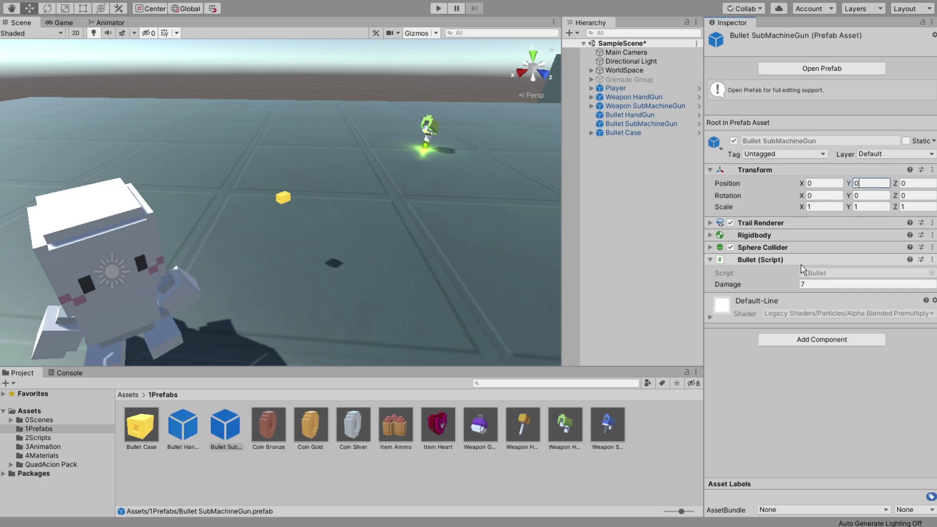
Delete the three bullet objects from the scene Hierarchy.
click(639, 116)
shift+click(631, 131)
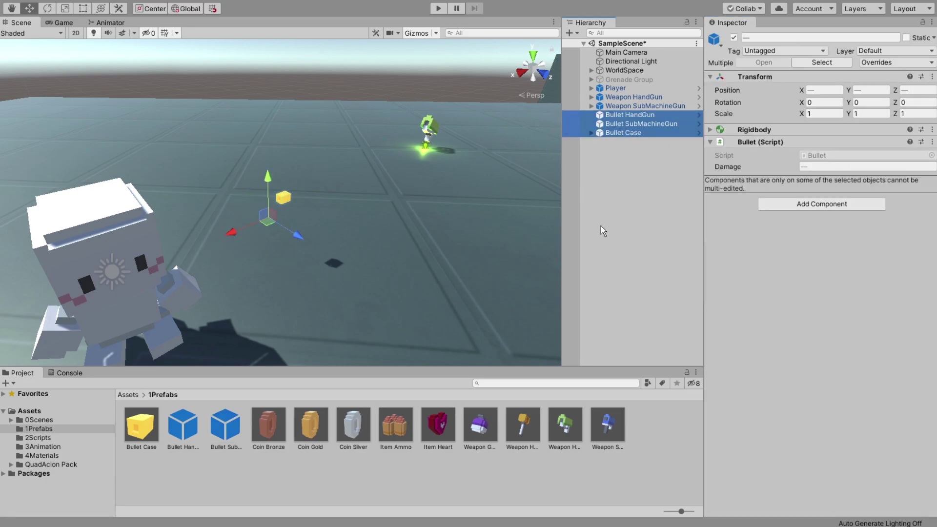
key(Delete)
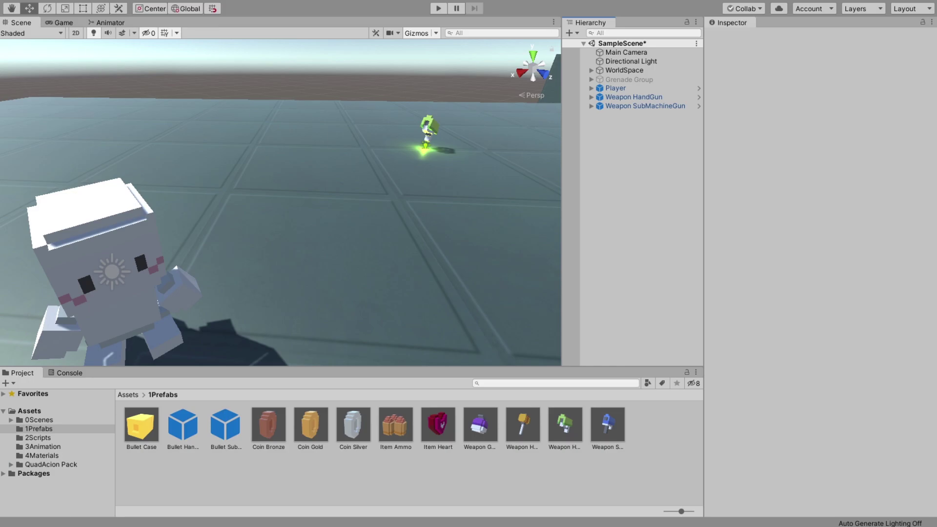
Save the current scene and then the whole project from the File menu.
click(8, 1)
click(24, 36)
click(8, 1)
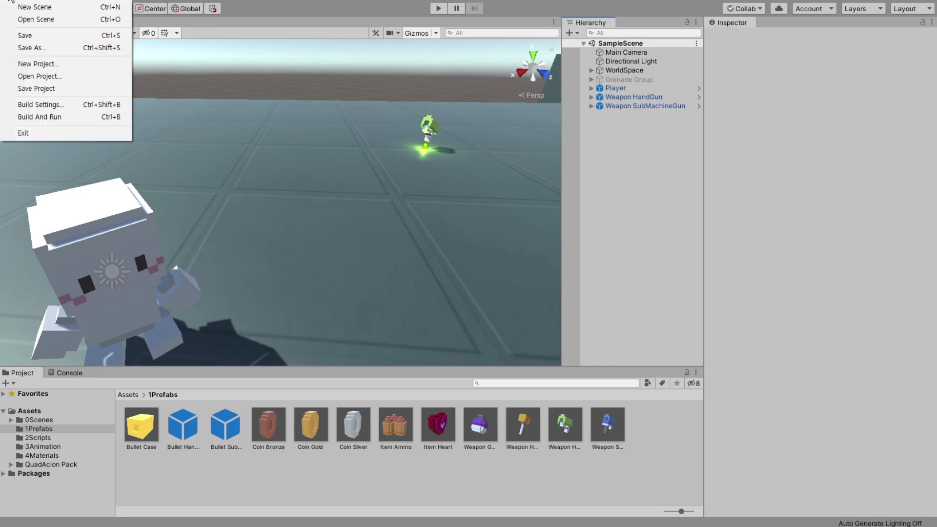
click(53, 90)
Focus the view on Player and select its Mesh Object child.
double_click(651, 88)
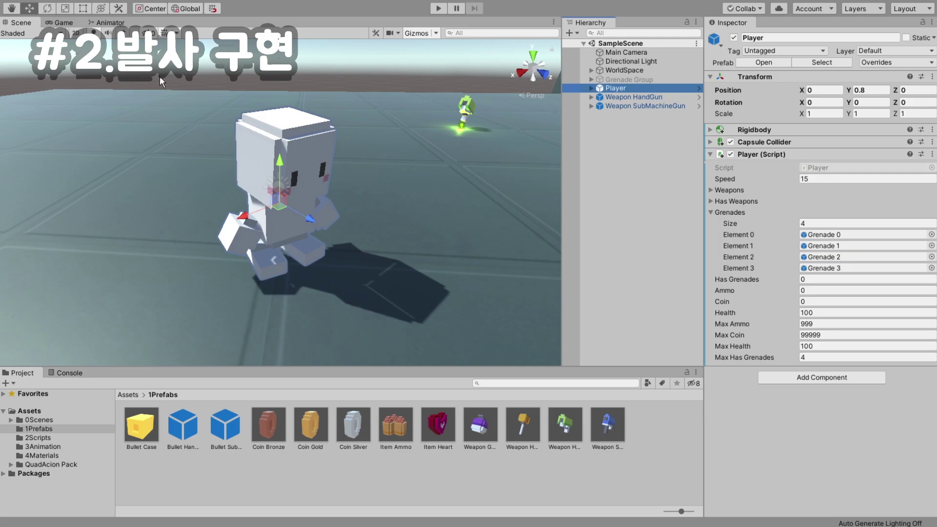
click(591, 87)
click(622, 97)
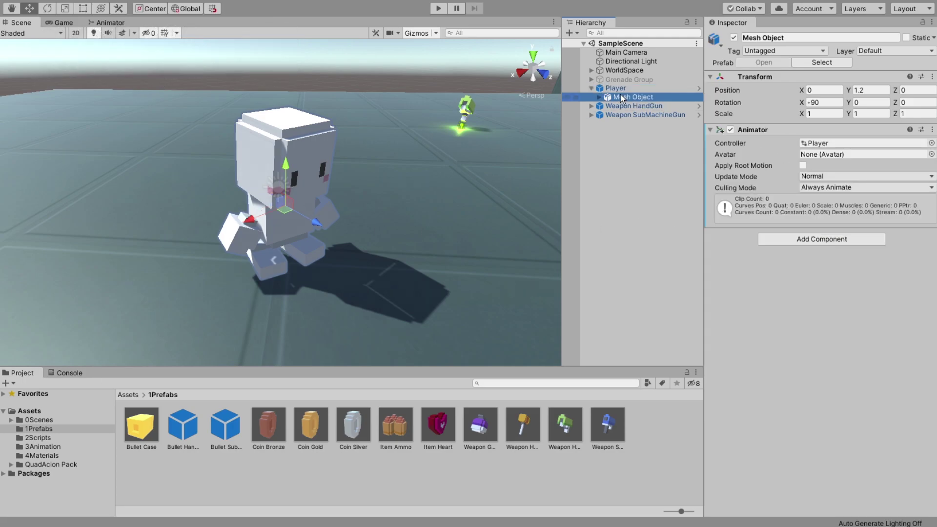
Open the Player animator controller and centre the graph on the Swing state.
double_click(830, 144)
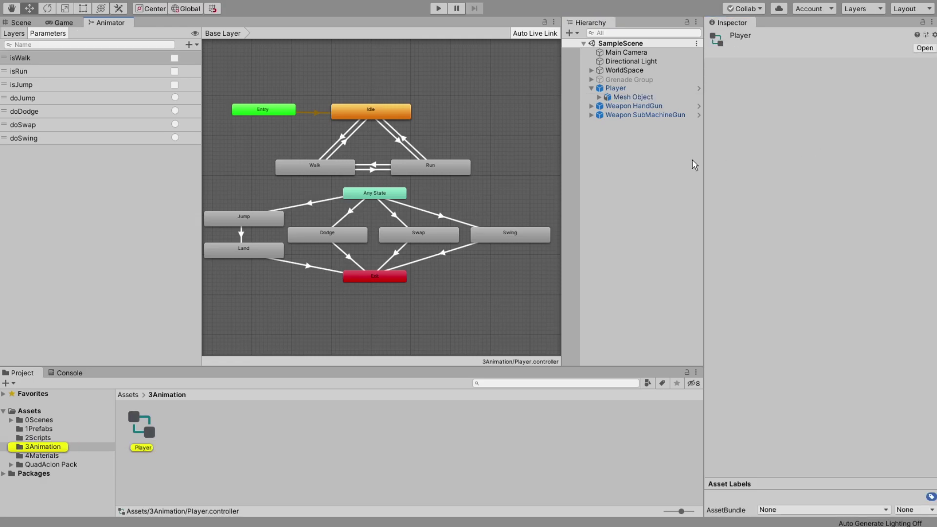
middle_drag(392, 276, 395, 258)
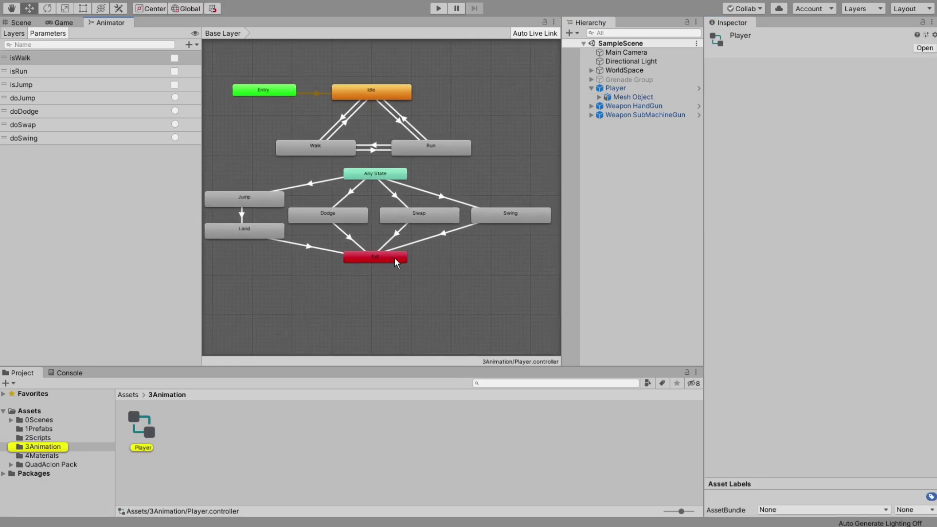
scroll(498, 237, up, 4)
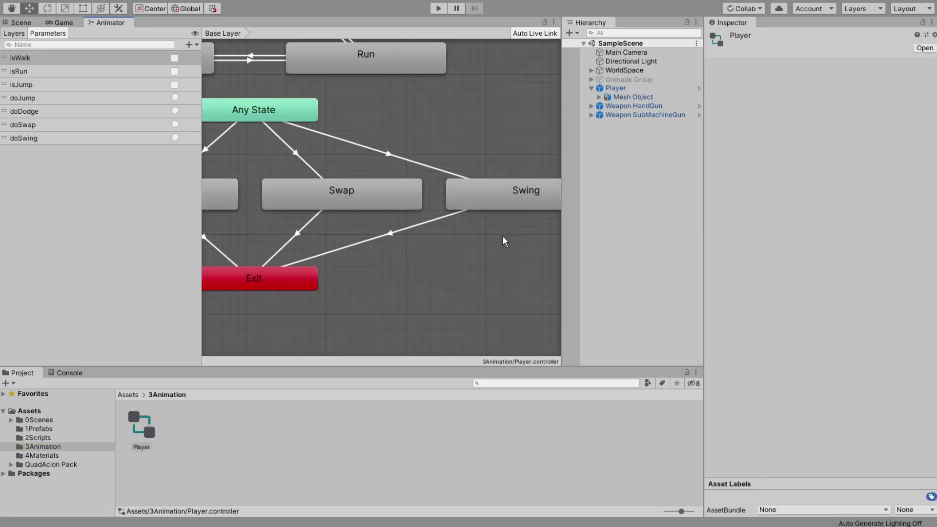
scroll(488, 227, up, 1)
middle_drag(492, 260, 373, 262)
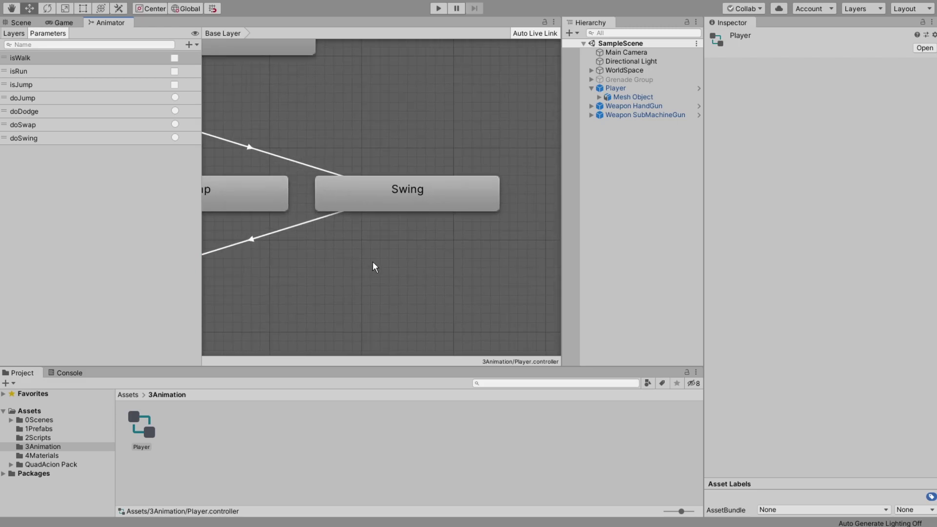
click(418, 187)
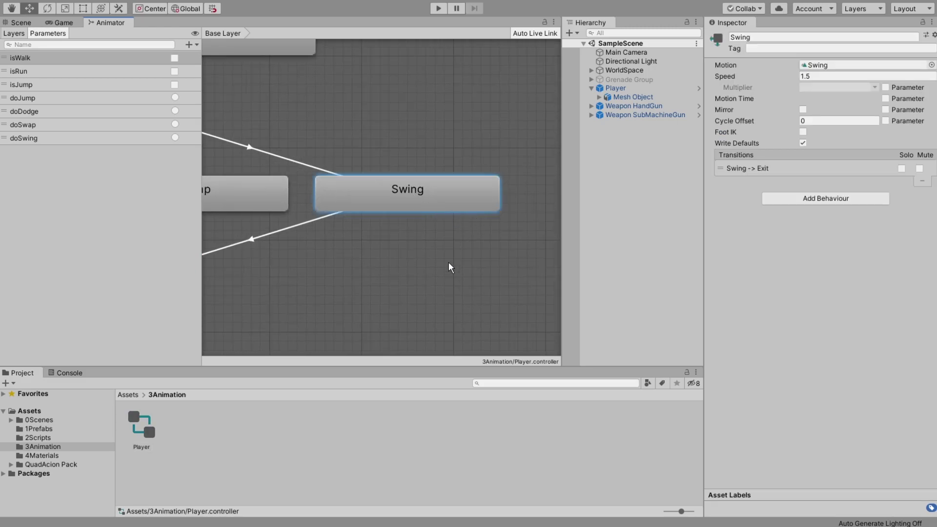
Drag the Shot clip from the QuadAcion Pack Models player asset into the animator as a state.
click(37, 464)
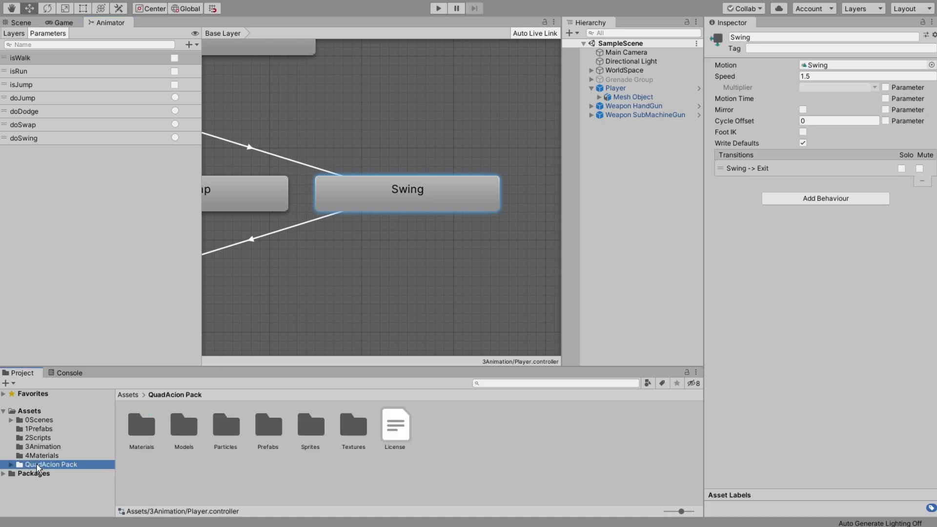
click(12, 465)
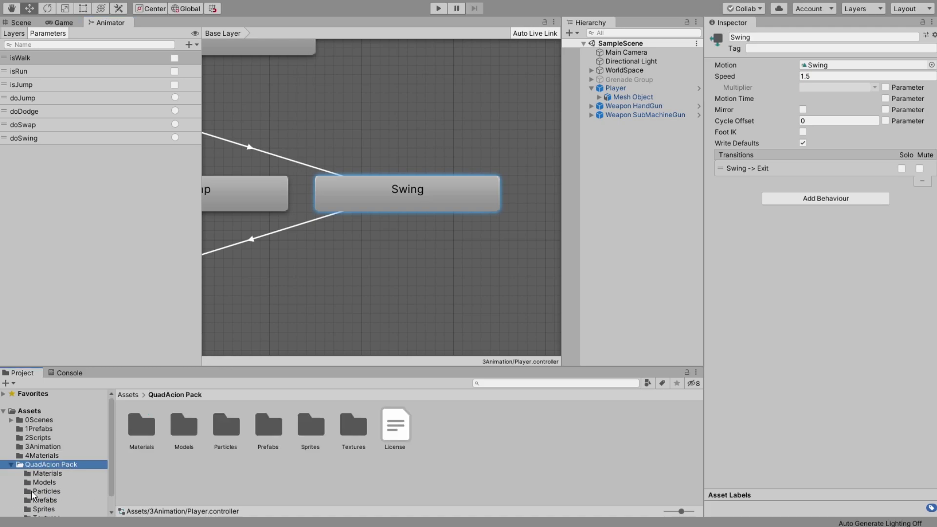
scroll(61, 507, down, 2)
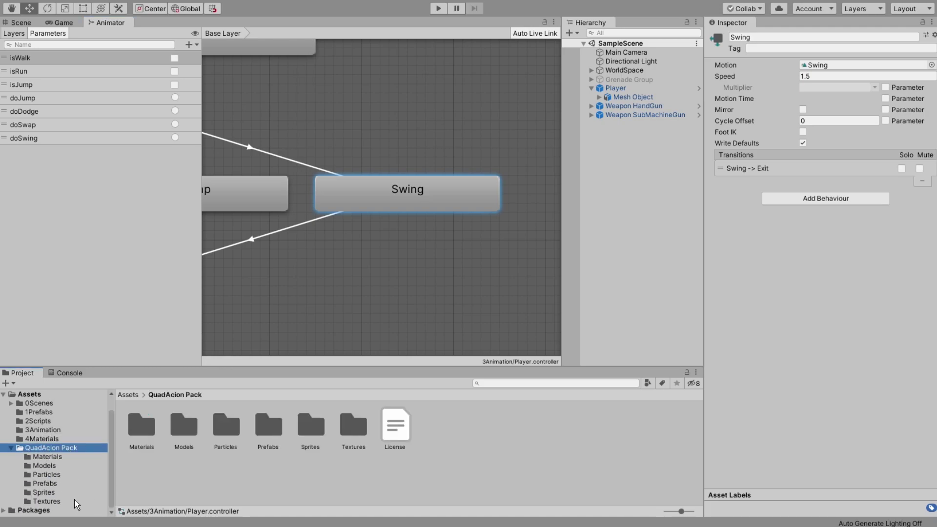
click(45, 465)
click(292, 476)
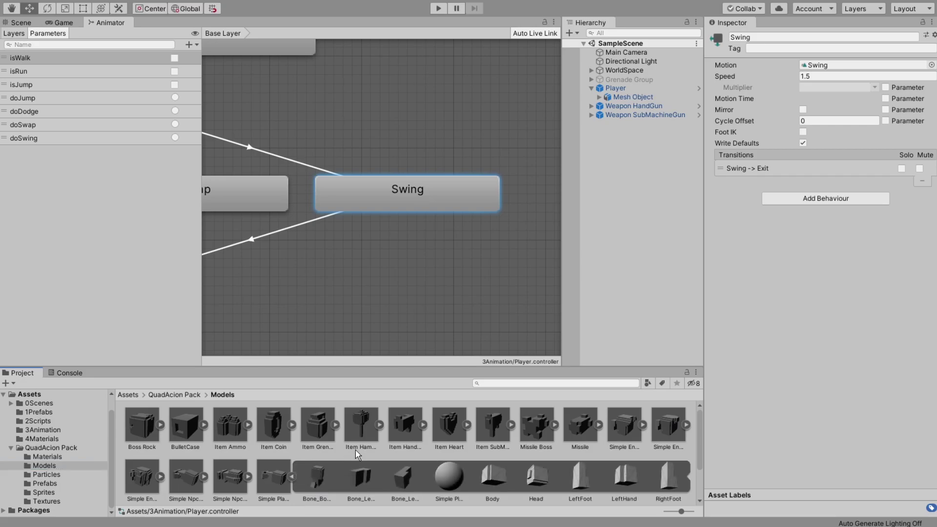
scroll(375, 446, down, 2)
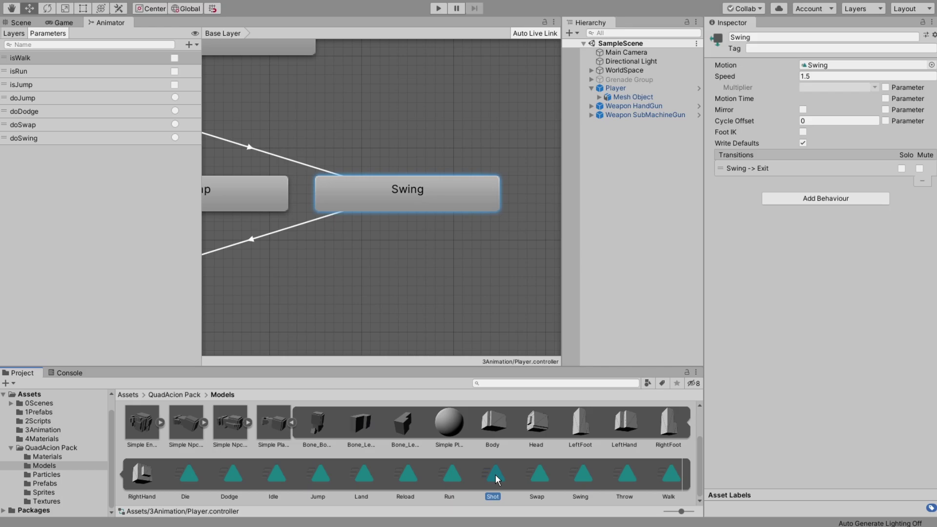
mouse_move(496, 478)
mouse_down()
mouse_move(472, 255)
mouse_move(490, 225)
mouse_up()
scroll(428, 251, down, 3)
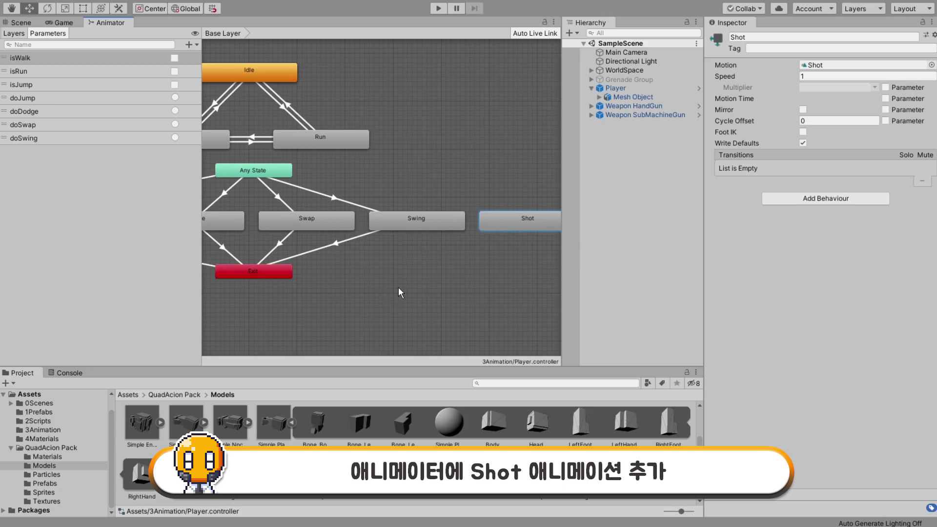
scroll(398, 287, down, 5)
scroll(391, 274, up, 5)
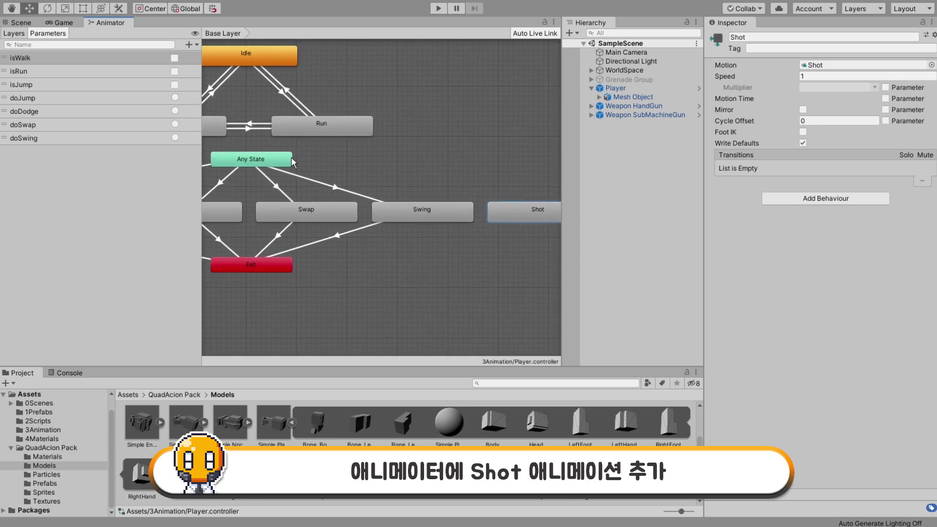
Make transitions from Any State to Shot and from Shot to Exit.
click(292, 161)
right_click(292, 161)
click(307, 167)
click(522, 214)
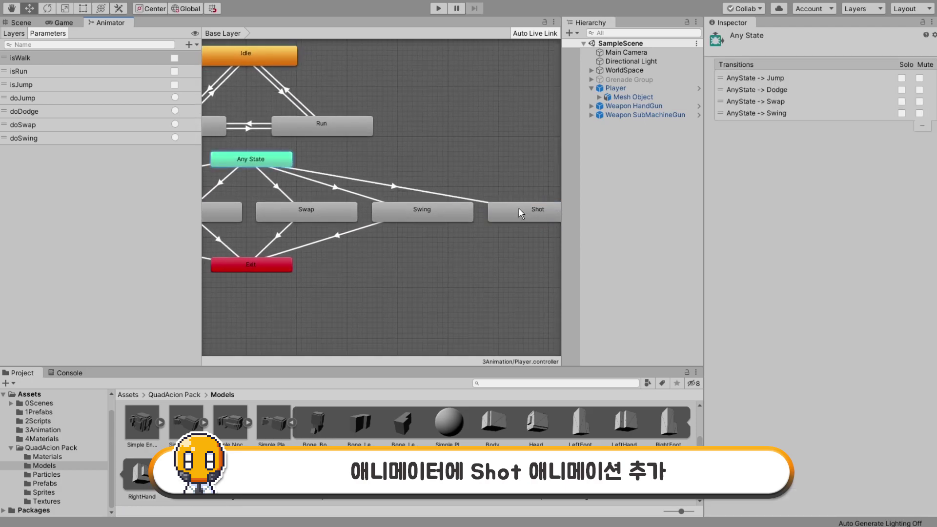
click(521, 213)
right_click(520, 209)
click(542, 222)
click(273, 266)
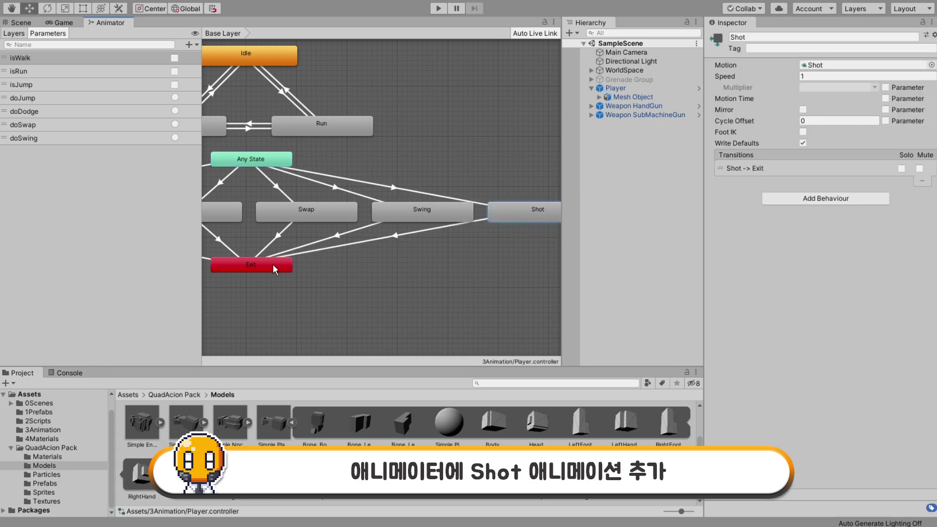
Add a Trigger parameter named doShot to the animator.
click(191, 45)
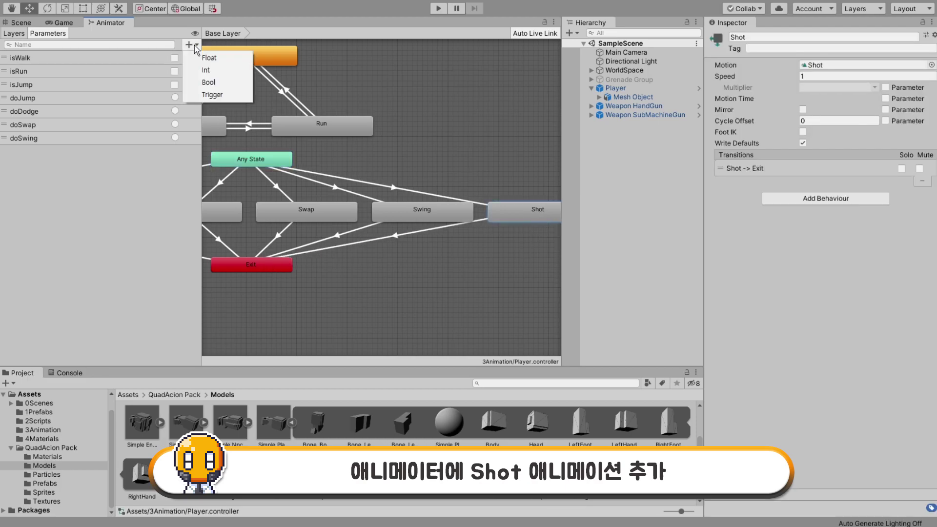
click(228, 93)
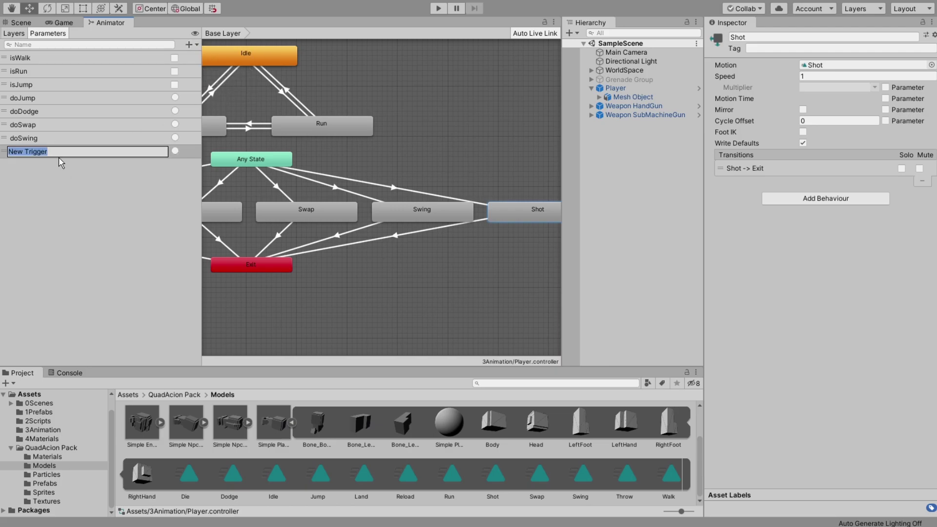
text(doShot)
key(Return)
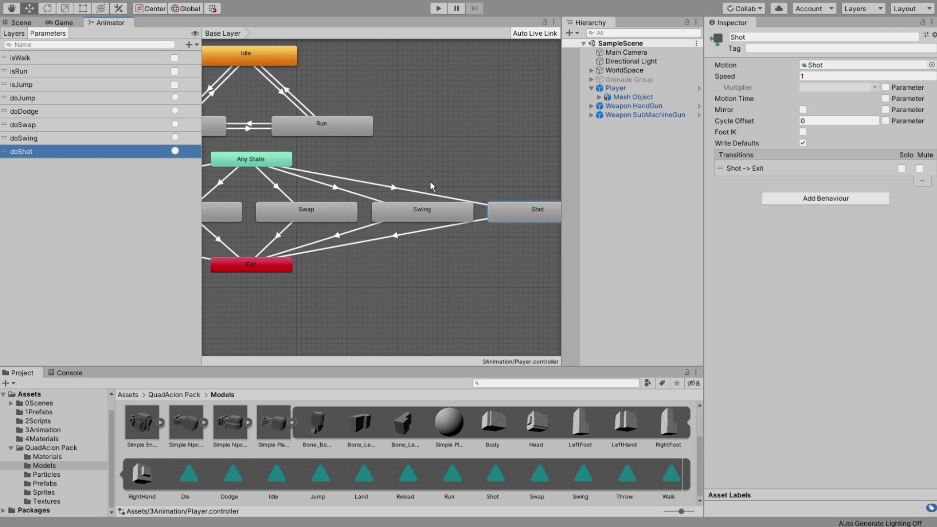
Give the Any State→Shot transition a doShot condition and a duration of 0.
click(393, 188)
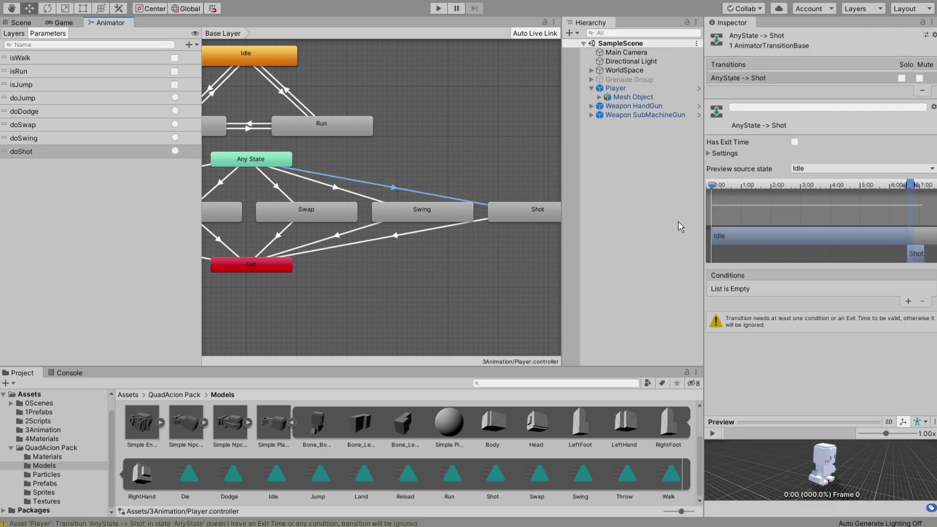
click(908, 301)
click(756, 289)
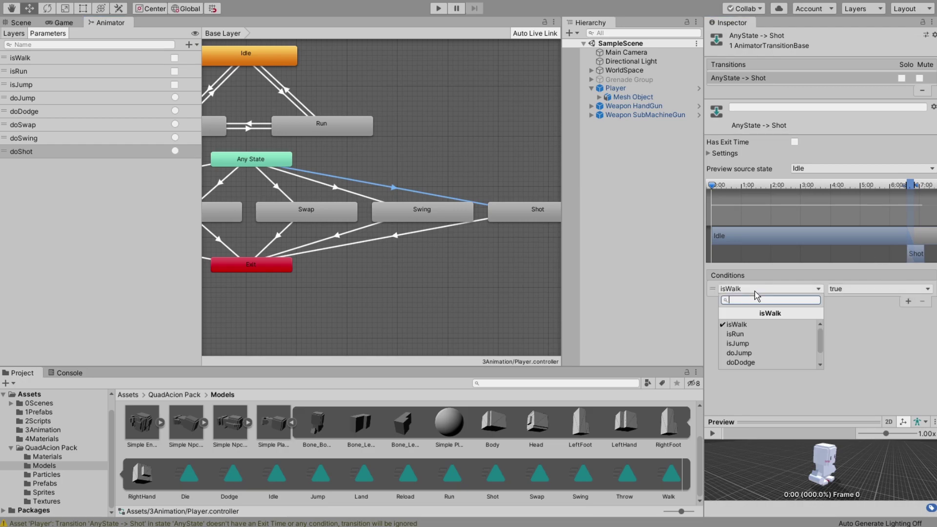
scroll(751, 356, down, 2)
click(750, 369)
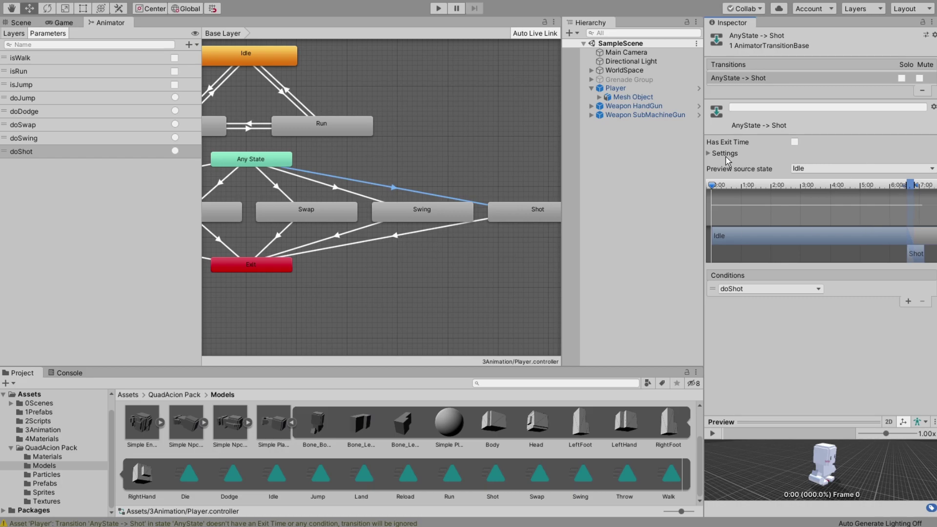
click(709, 154)
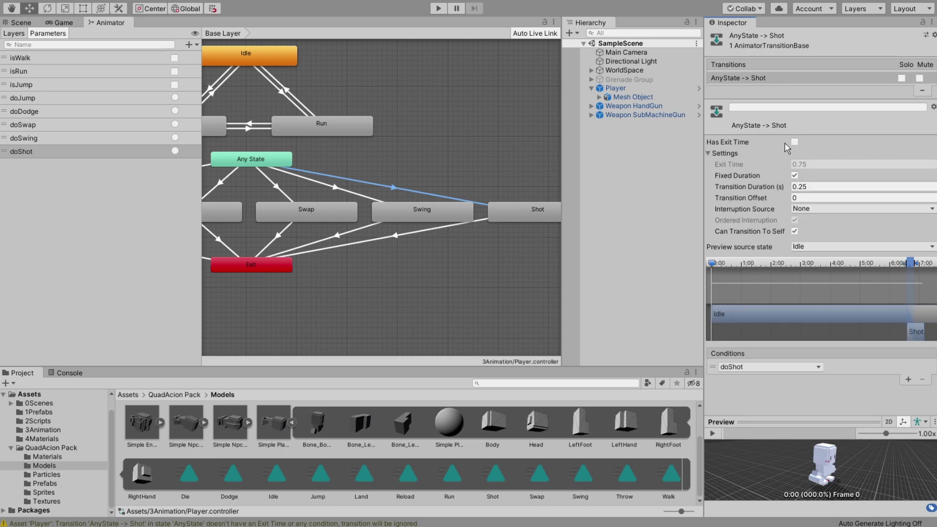
click(816, 188)
text(0)
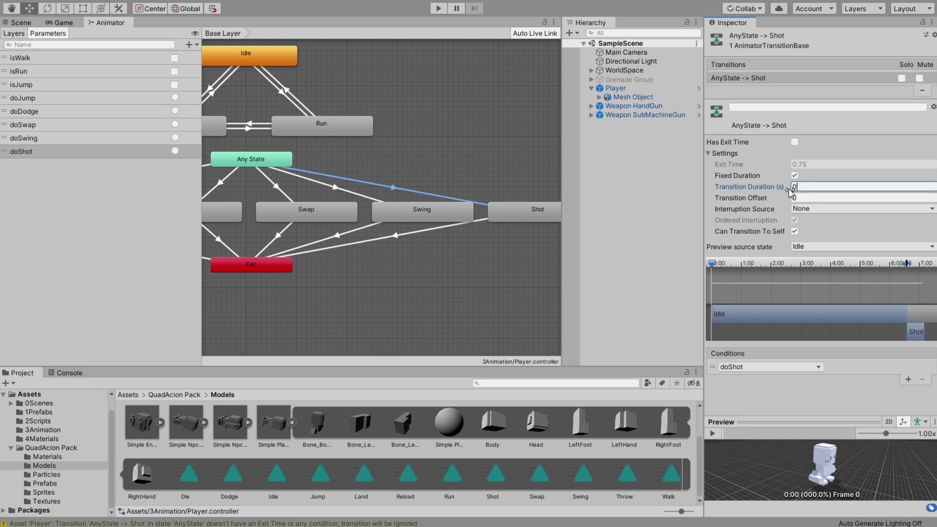
Set the Shot→Exit transition duration to 0.1, then frame all states in the graph.
click(396, 236)
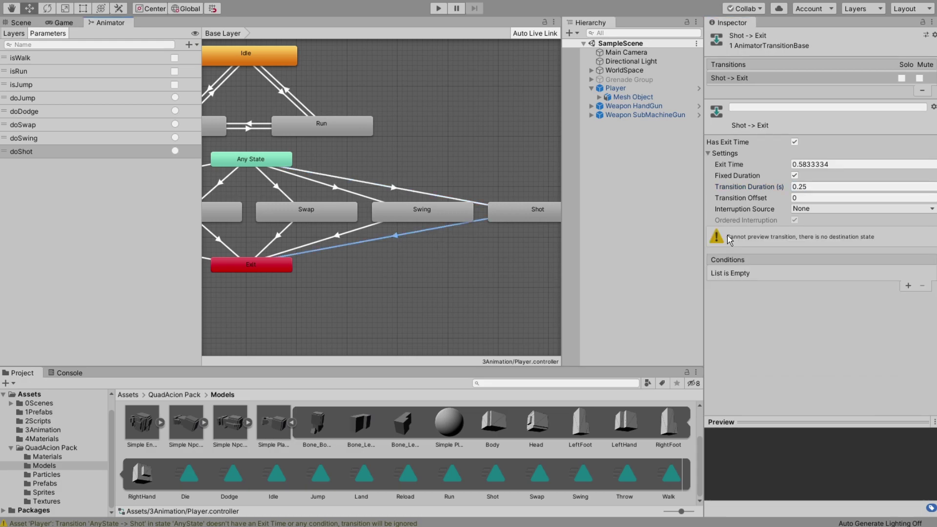
click(802, 187)
text(0.1)
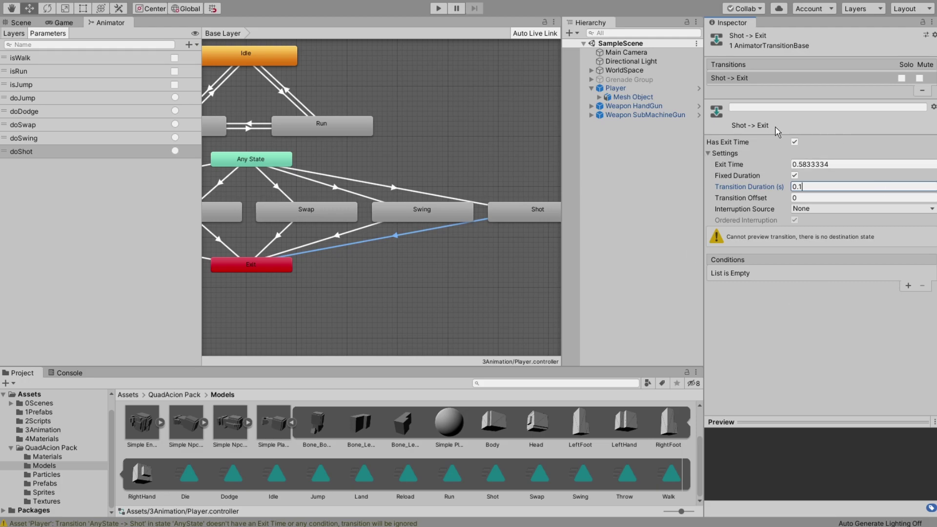
click(403, 264)
key(a)
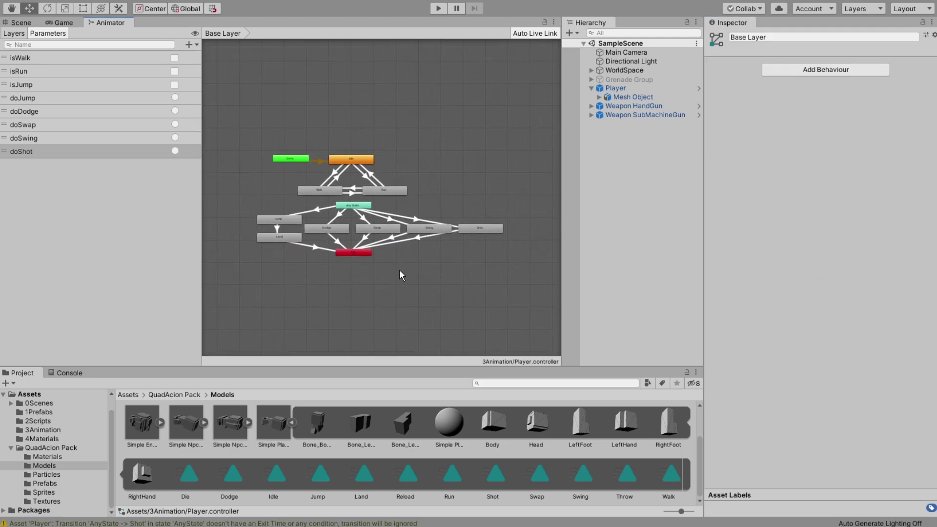
scroll(441, 245, up, 1)
drag(539, 197, 235, 242)
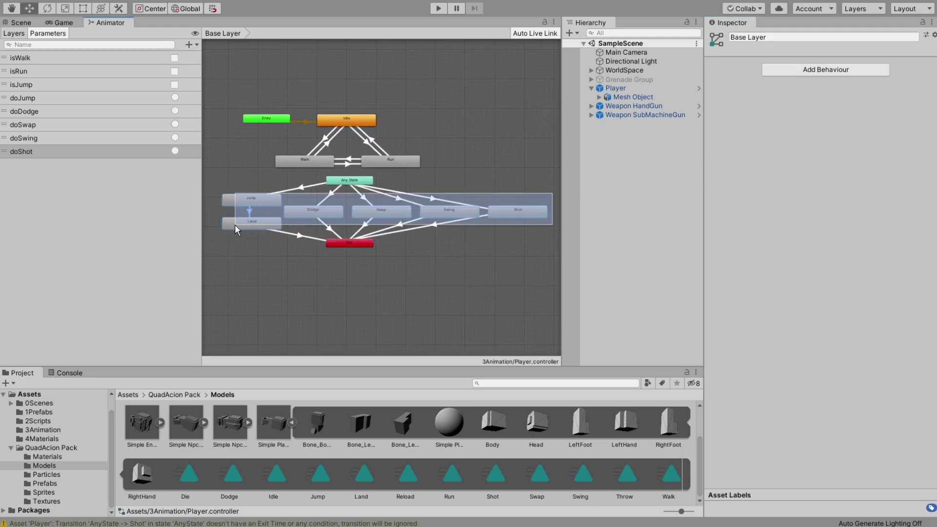
scroll(505, 227, up, 1)
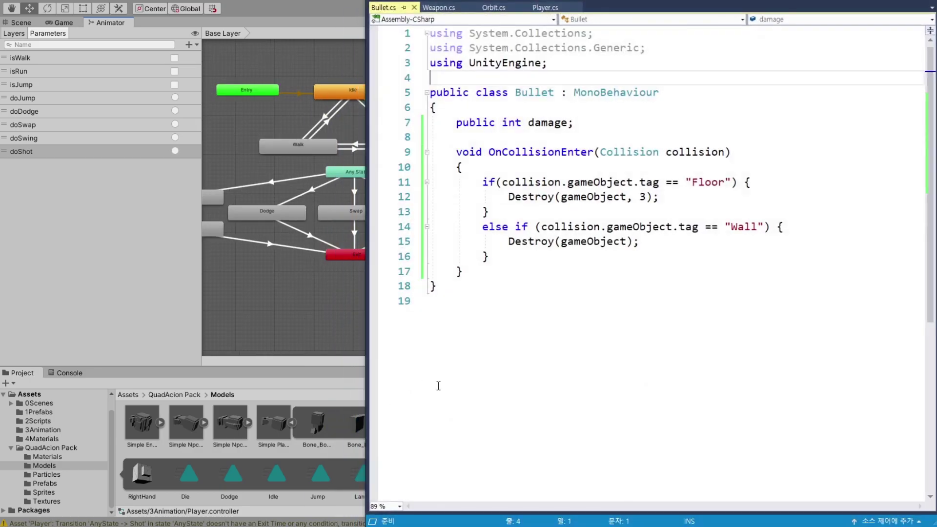
In Player.cs, find the Attack method's SetTrigger("doSwing") call on line 121.
click(545, 8)
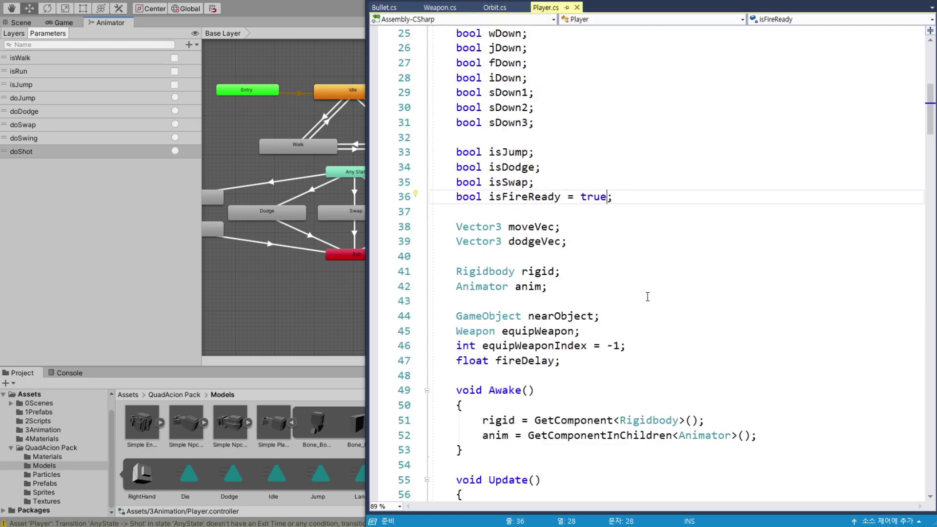
click(622, 287)
scroll(688, 244, down, 17)
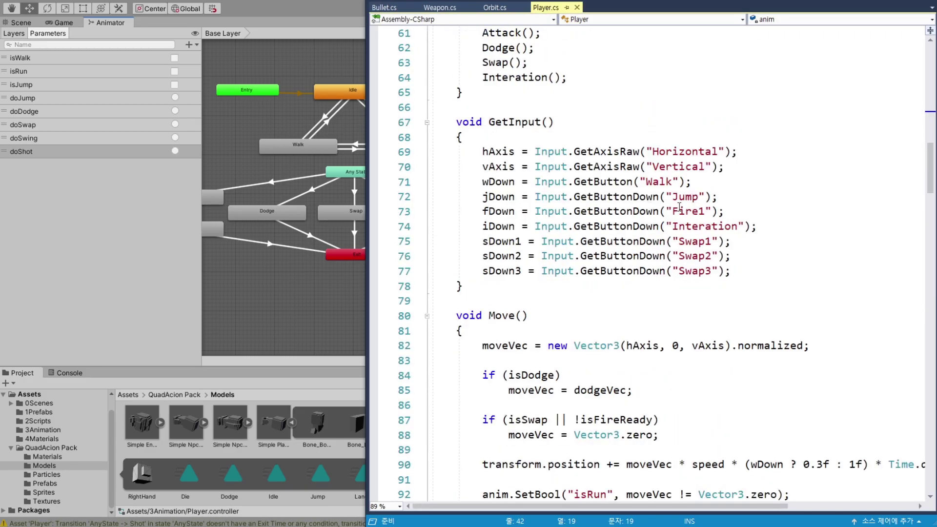
scroll(673, 203, down, 3)
scroll(661, 176, down, 3)
scroll(655, 176, down, 2)
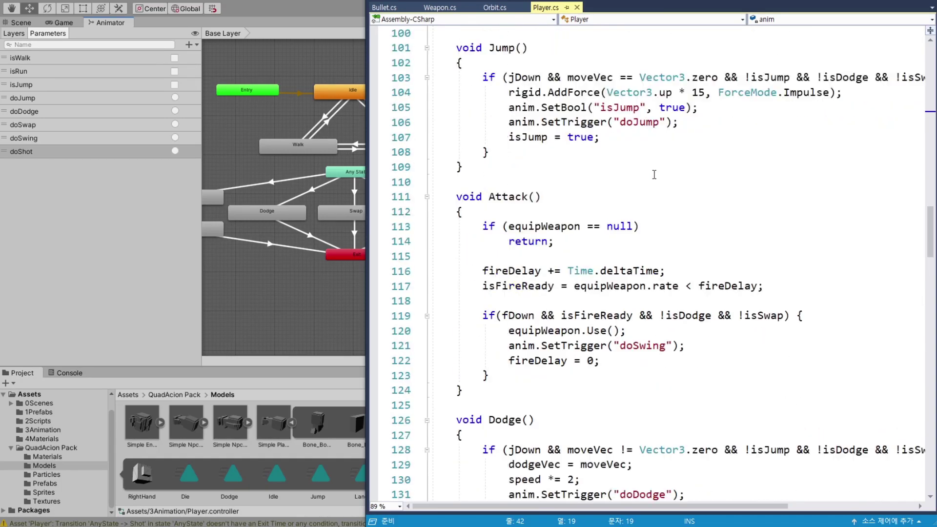
scroll(653, 179, down, 1)
double_click(514, 155)
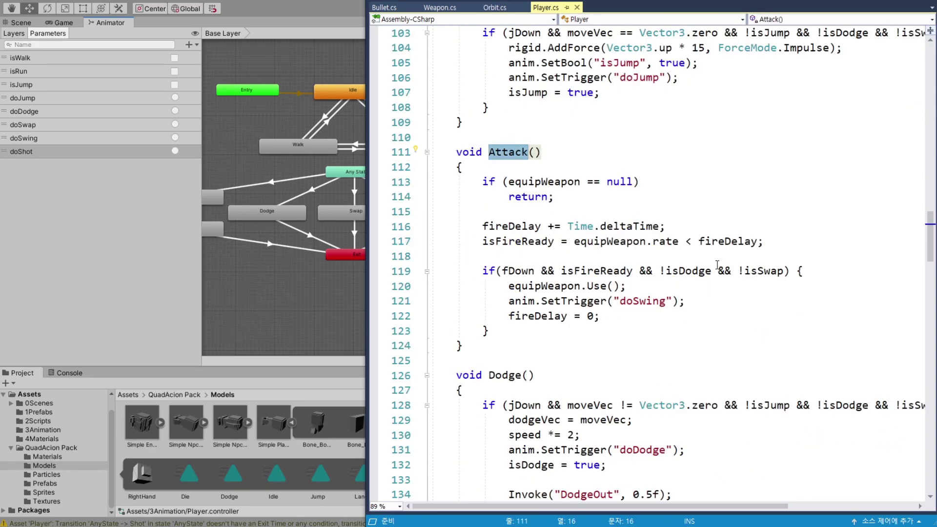
double_click(636, 305)
key(Left)
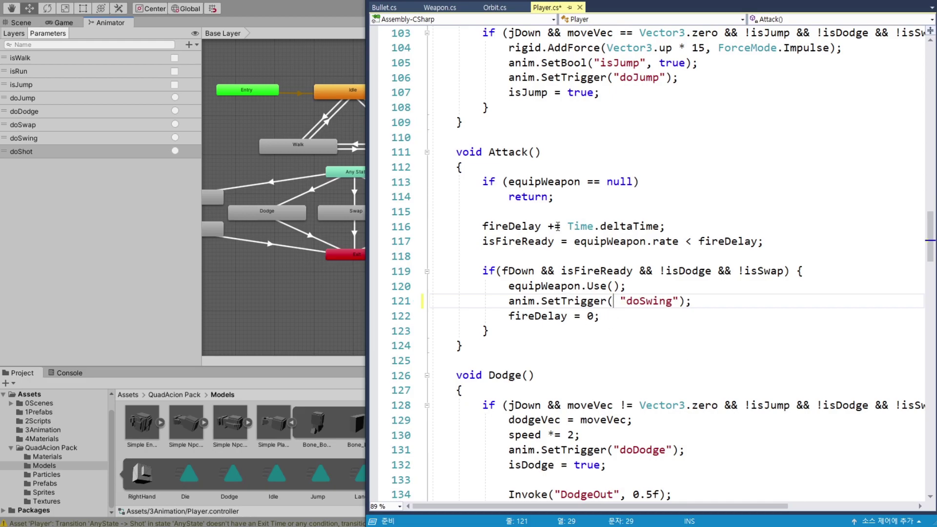
Make the trigger argument equipWeapon.type == Weapon.Type.Melee ? "doSwing" : "doShot".
double_click(544, 182)
key(ctrl+c)
click(616, 301)
key(ctrl+v)
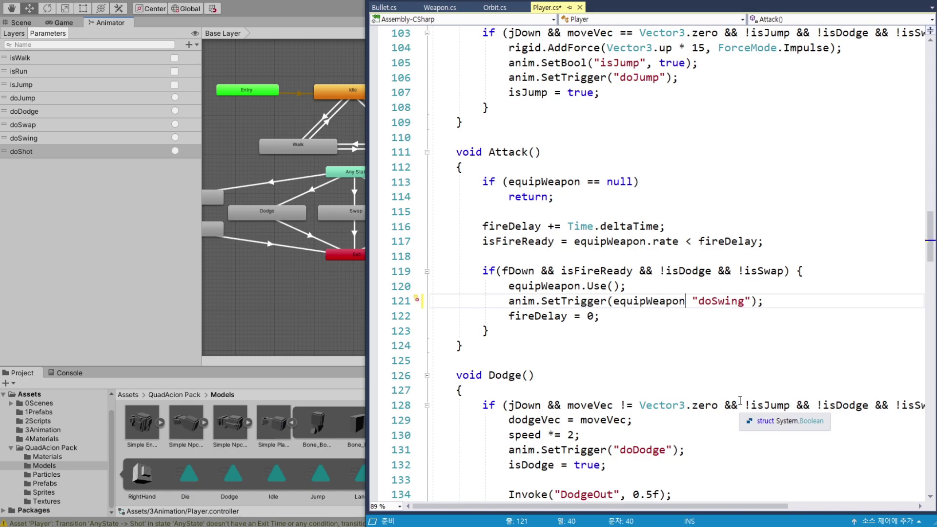
text(.)
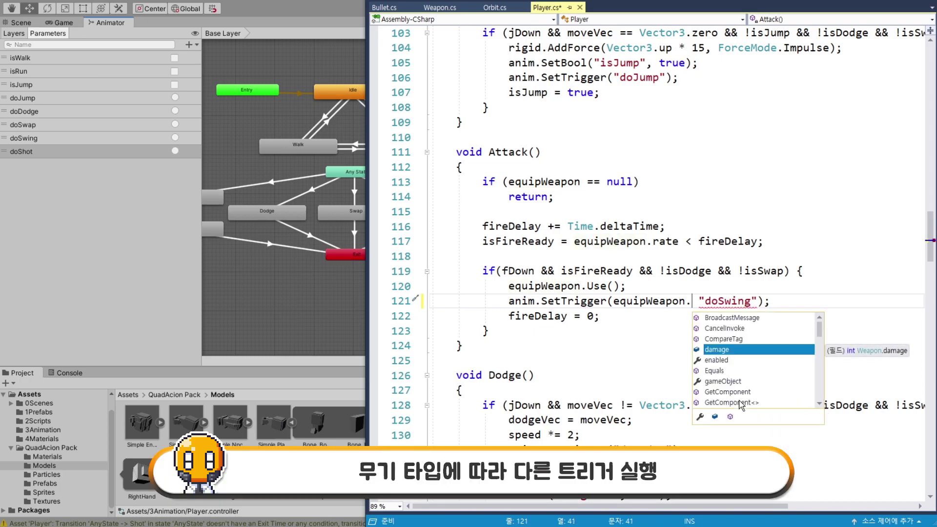
text(type)
key(BackSpace)
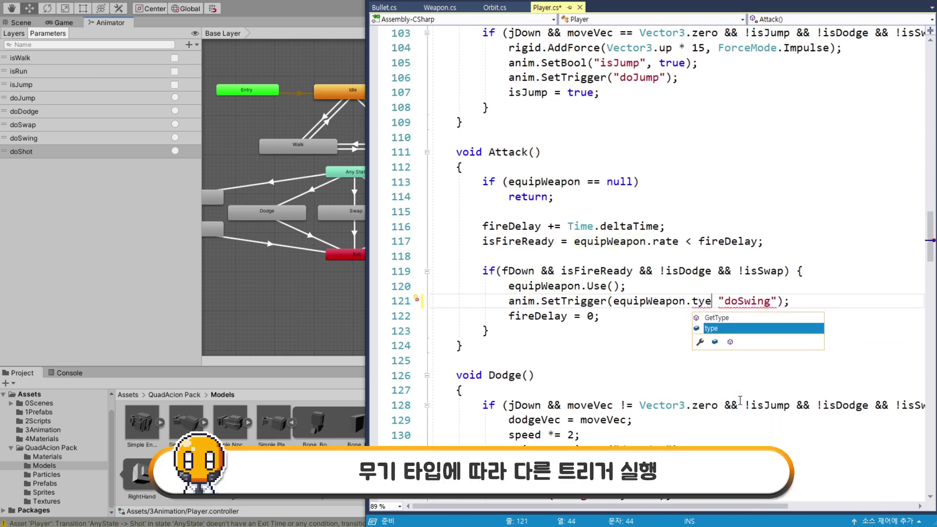
key(Tab)
text(== )
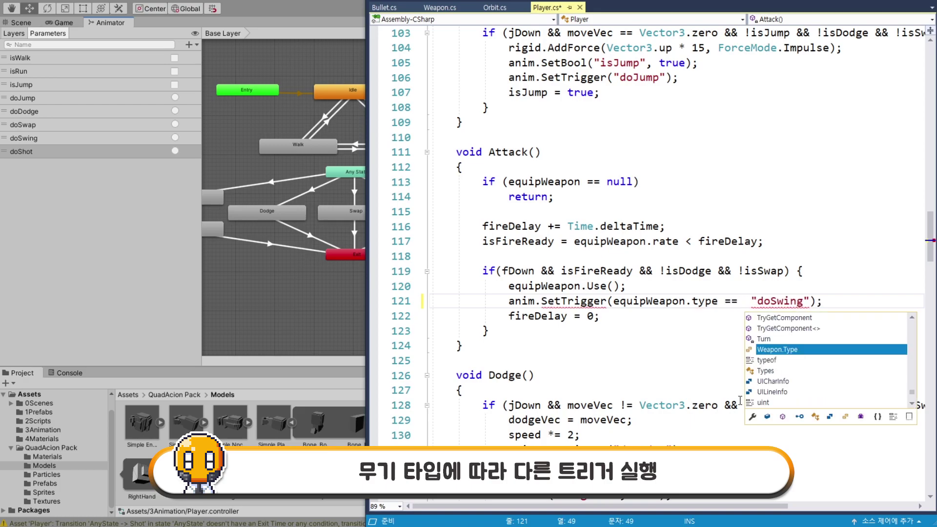
text(.Type.)
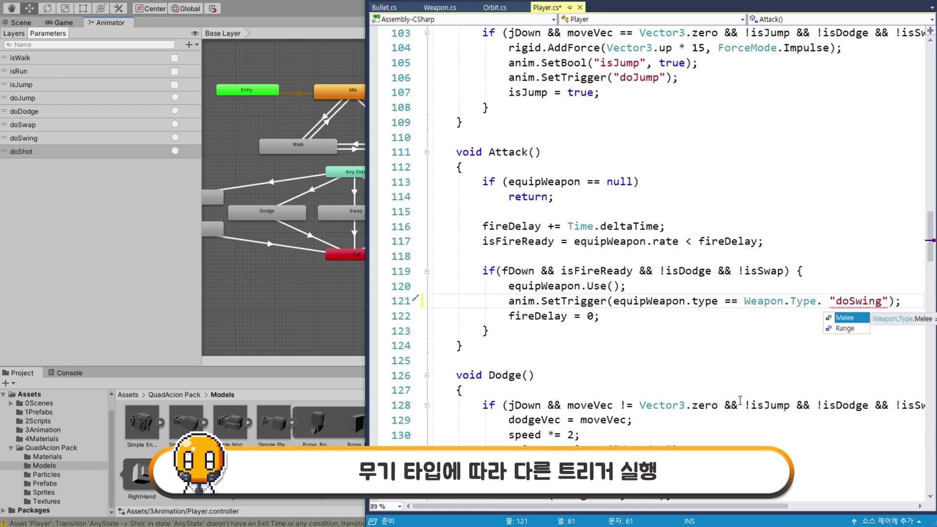
key(Tab)
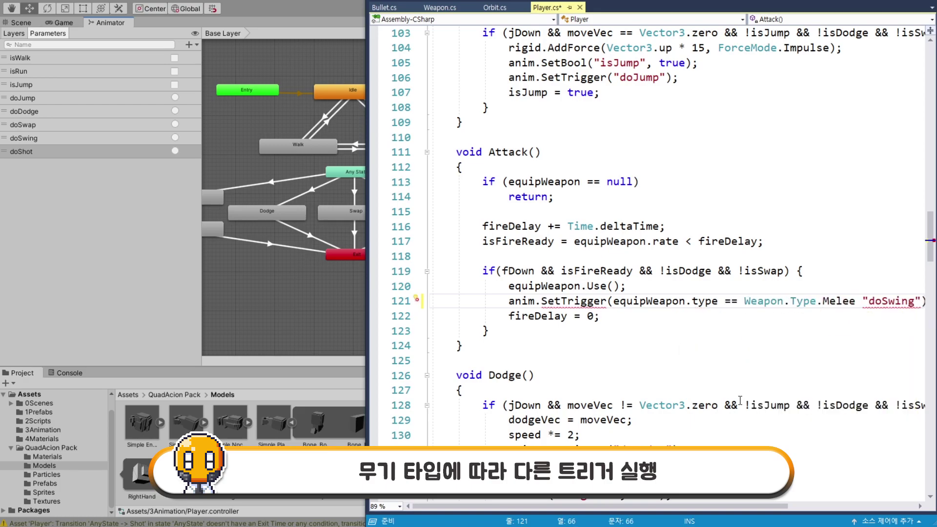
text(?)
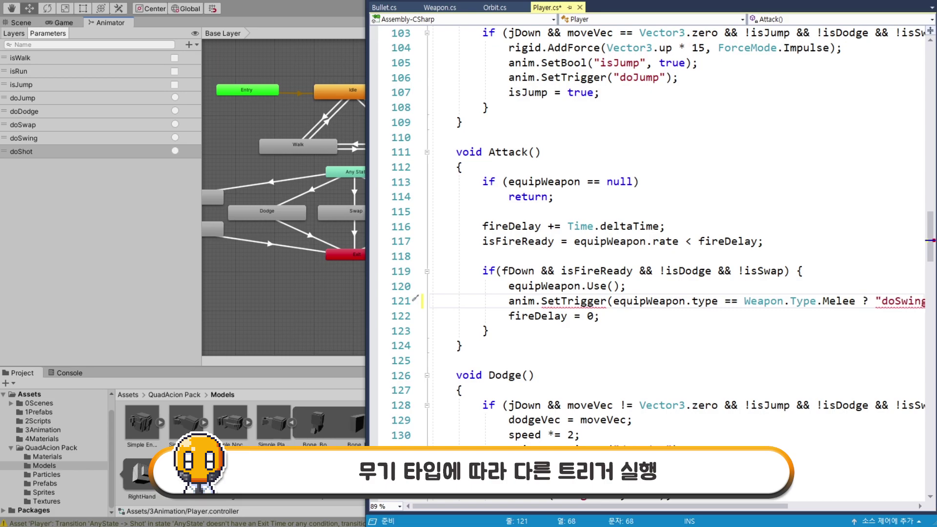
drag(781, 506, 866, 504)
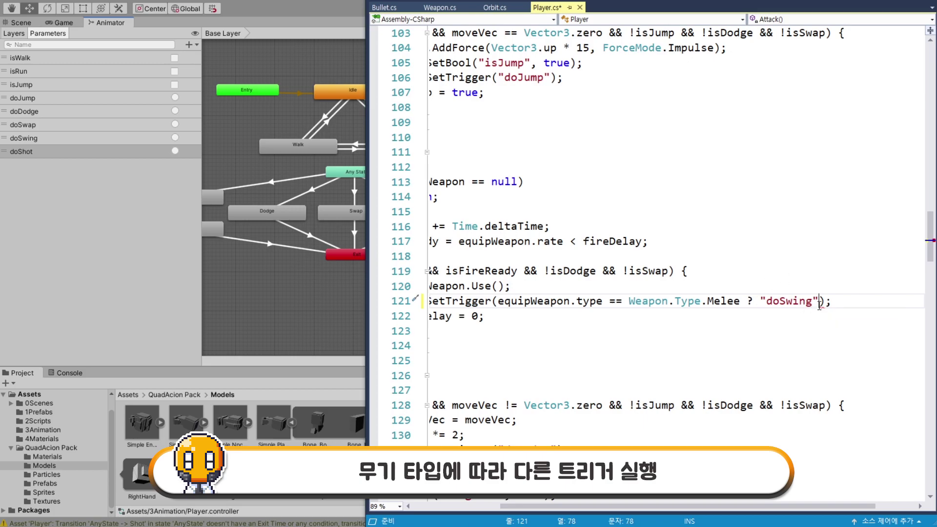
text(: )
text(")
text(doShot)
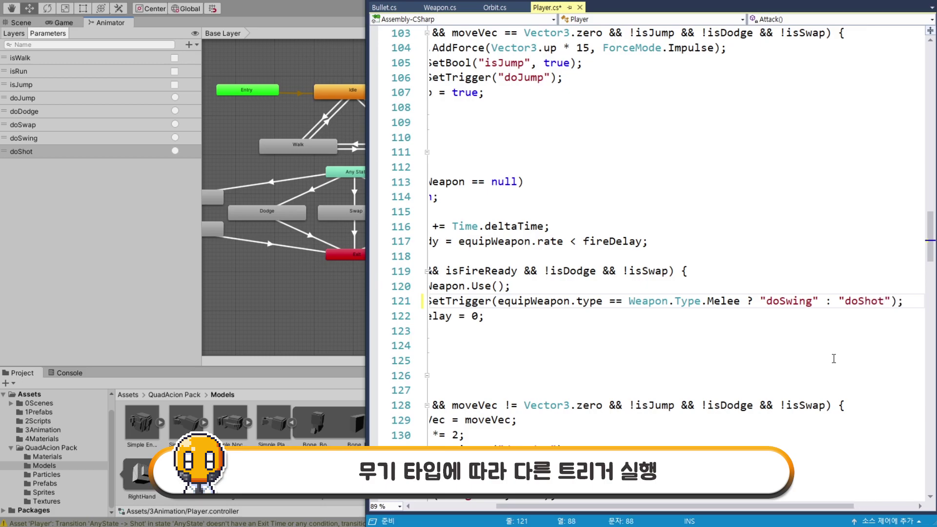
Review the doSwing/doShot conditional expression and save Player.cs.
double_click(788, 305)
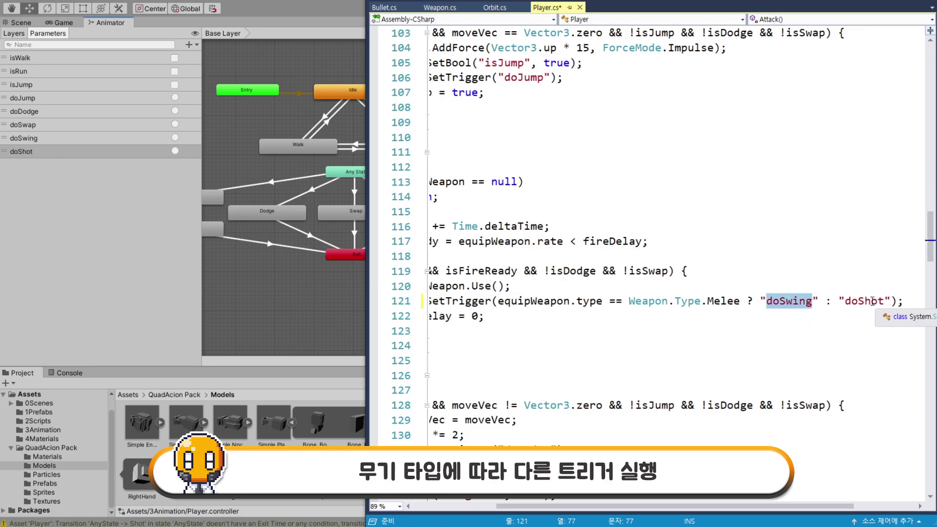
double_click(850, 303)
click(747, 326)
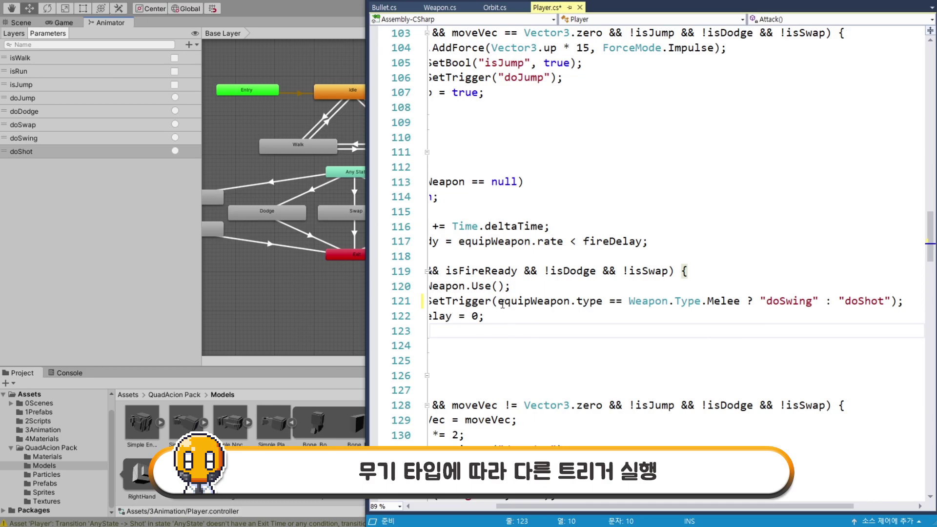
drag(498, 302, 891, 303)
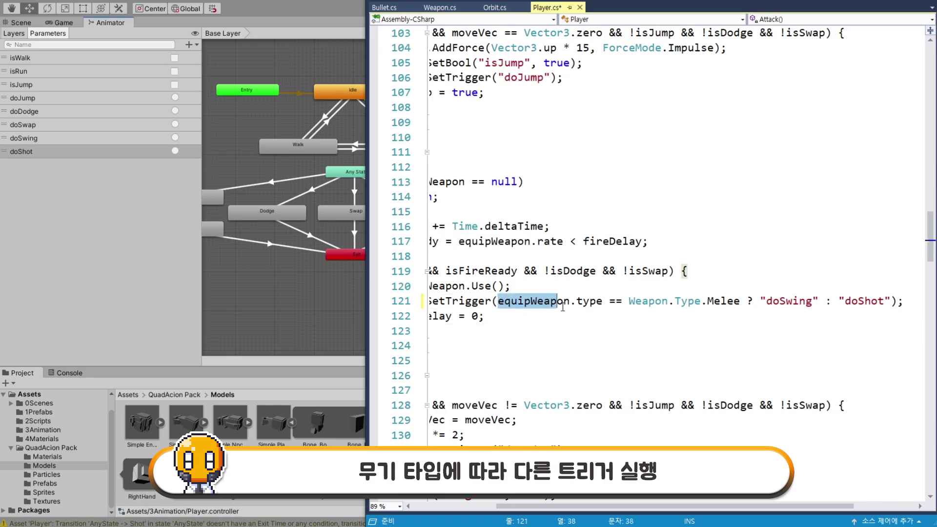
click(891, 304)
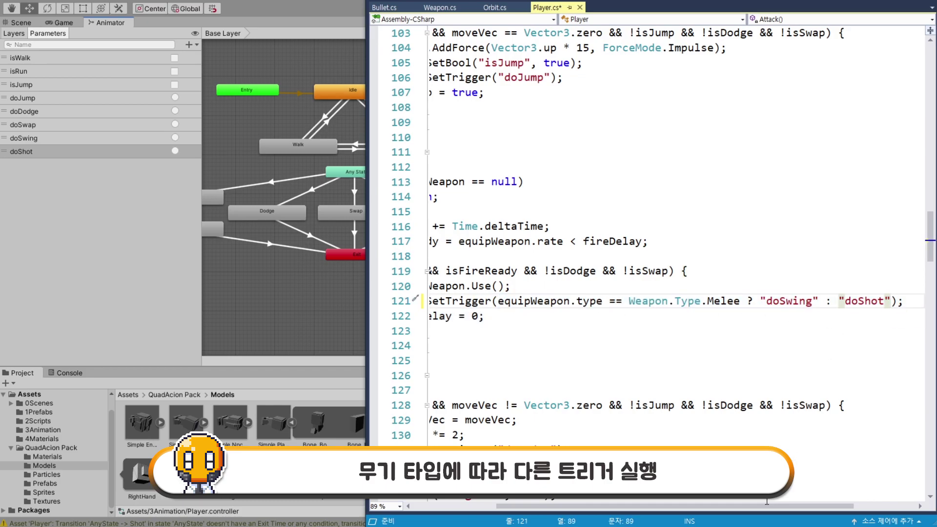
key(ctrl+s)
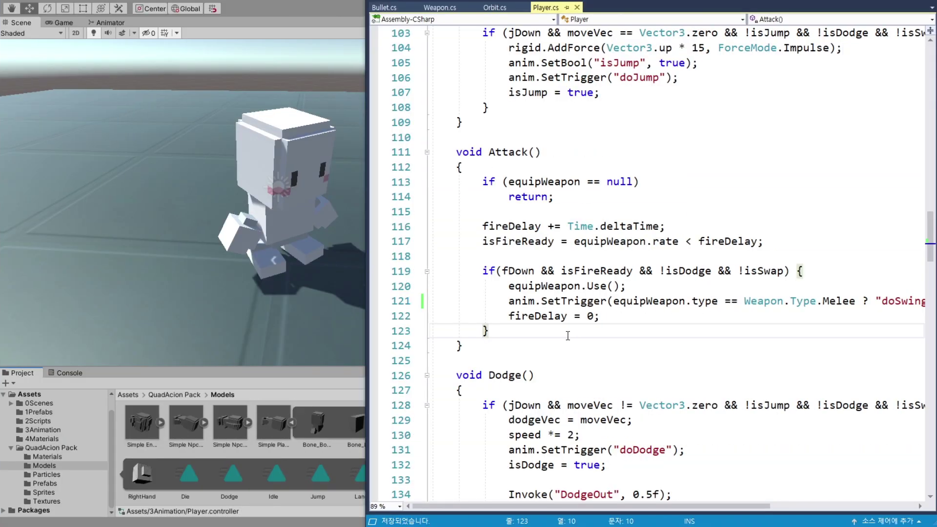
Back in Unity, compare the Weapon Point weapons' settings and select Weapon HandGun.
click(330, 15)
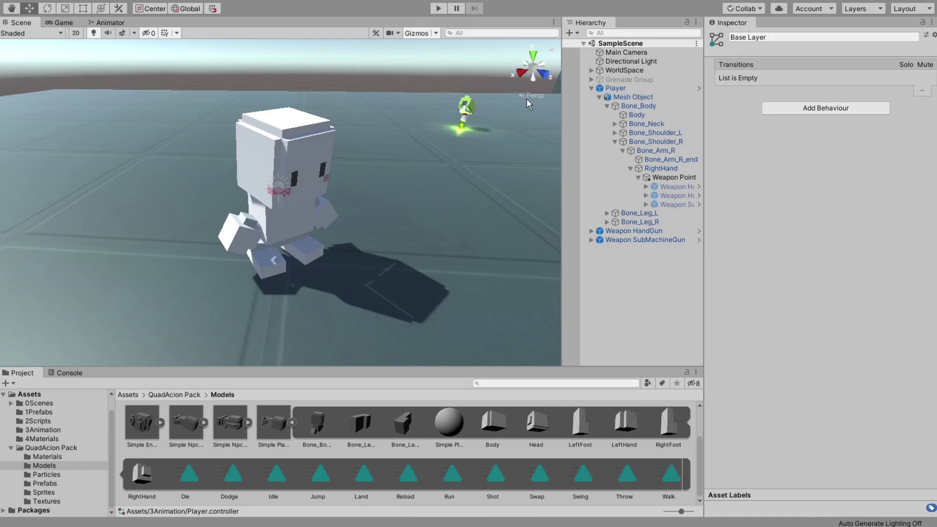
click(678, 187)
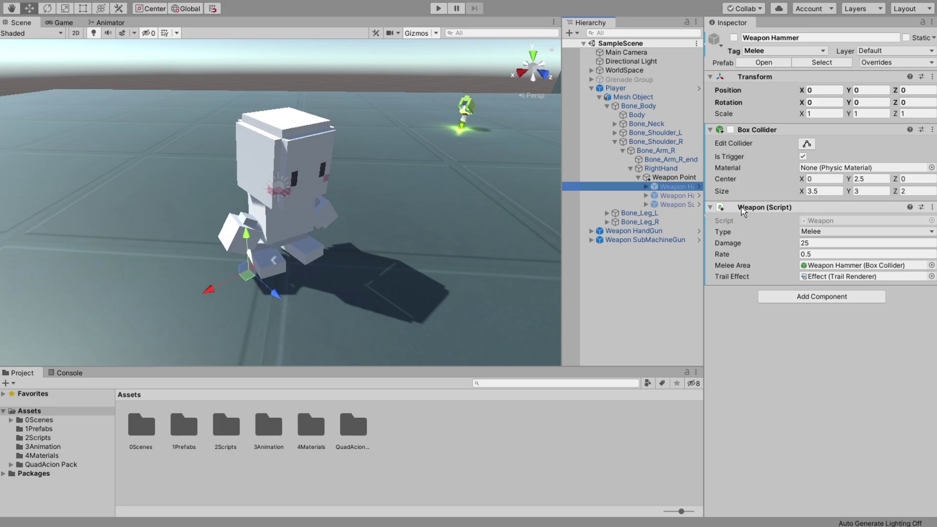
click(680, 202)
key(Down)
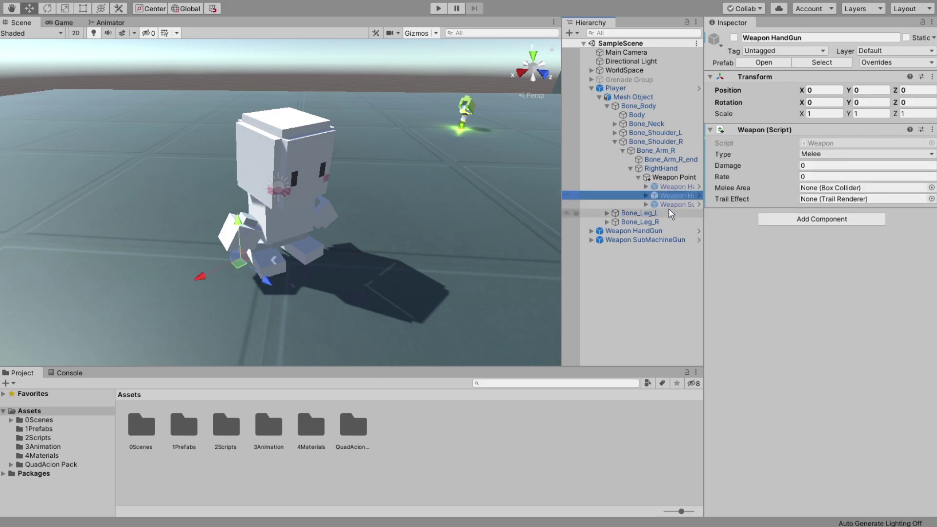
key(Up)
key(Up)
key(Up)
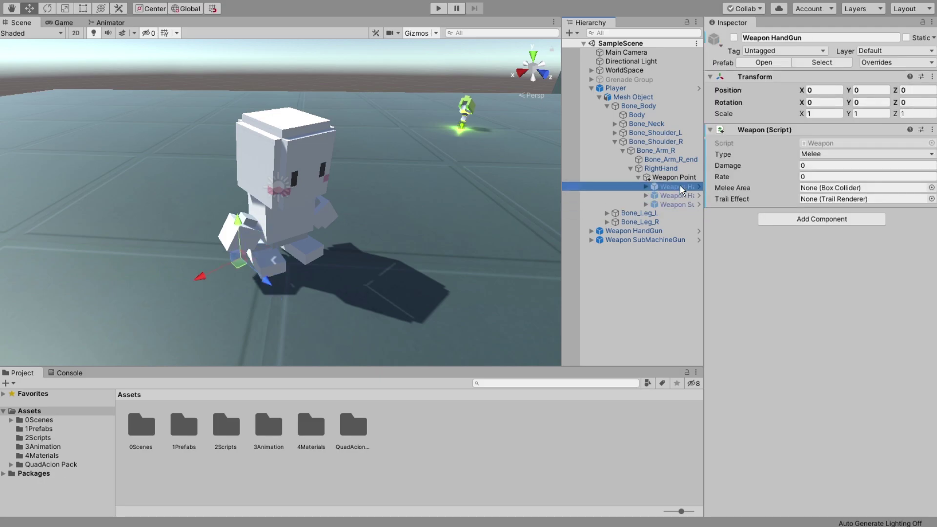
key(Down)
key(Down)
key(Up)
key(Down)
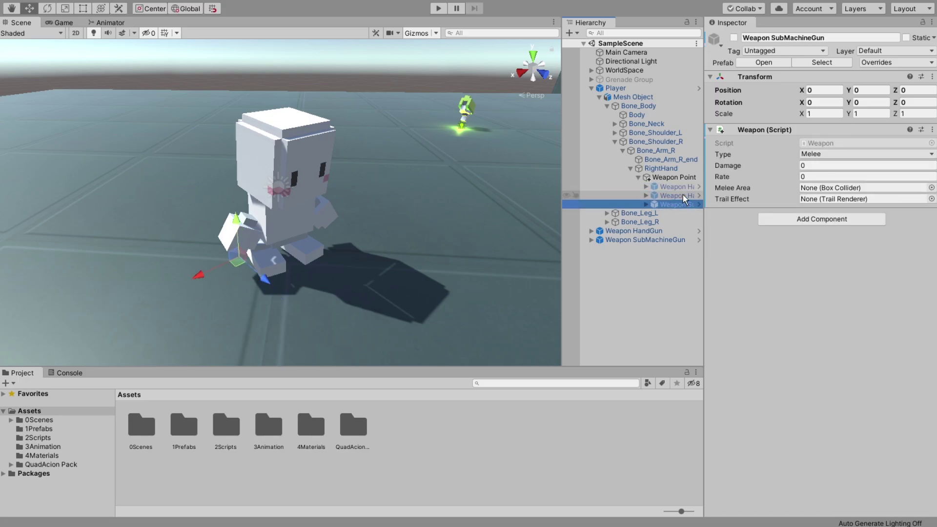
key(Up)
key(Down)
key(Up)
key(Down)
key(Up)
key(Down)
key(Up)
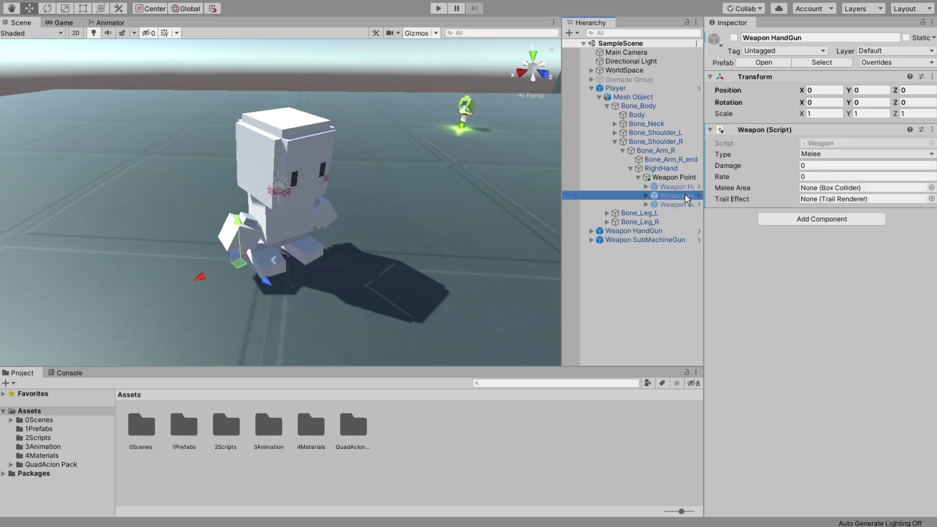
key(Down)
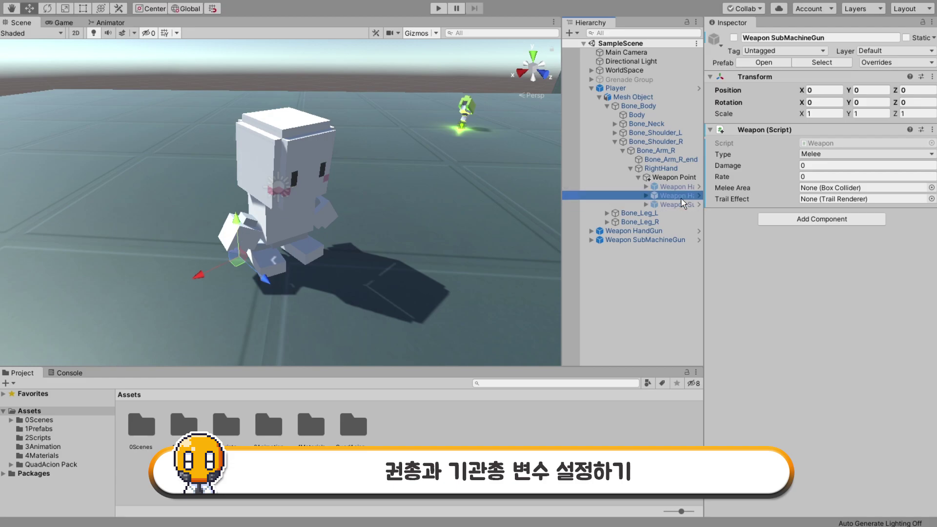
key(Up)
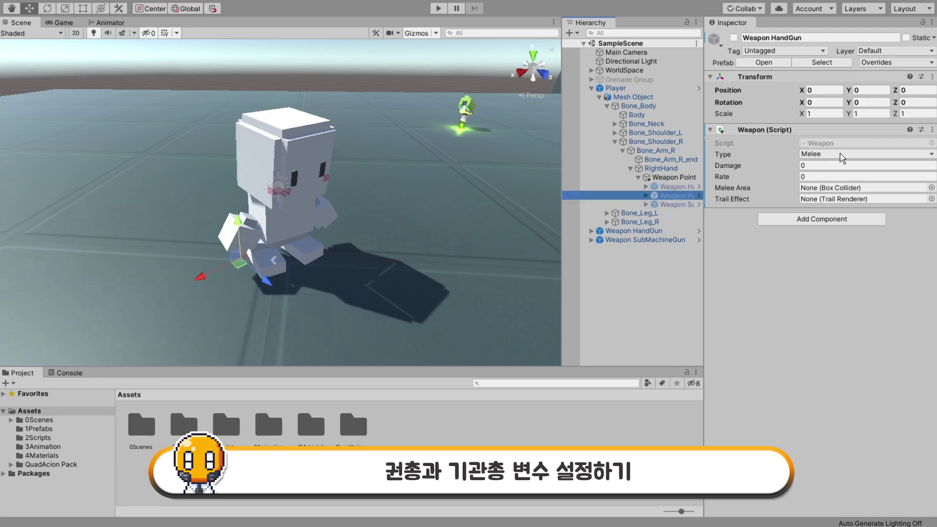
Set the Type of Weapon HandGun and Weapon SubMachineGun to Range.
click(826, 155)
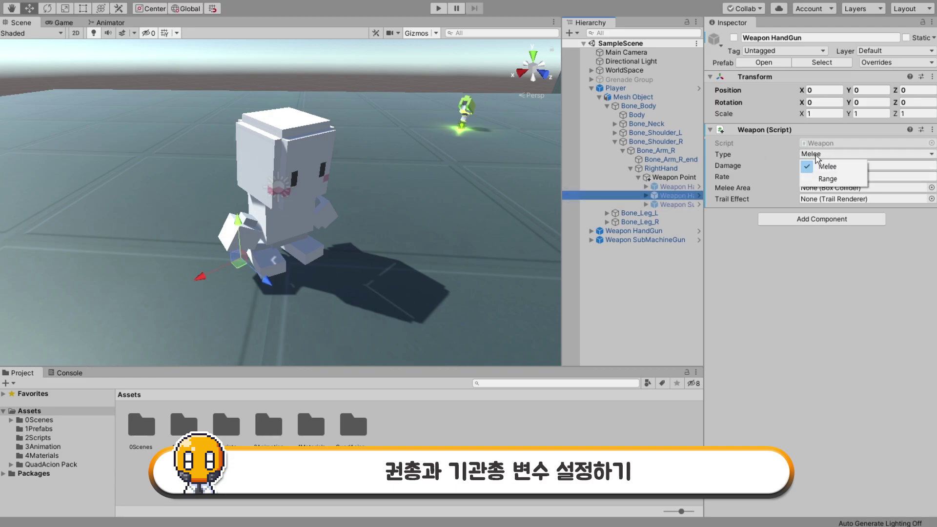
click(825, 179)
click(676, 205)
click(810, 154)
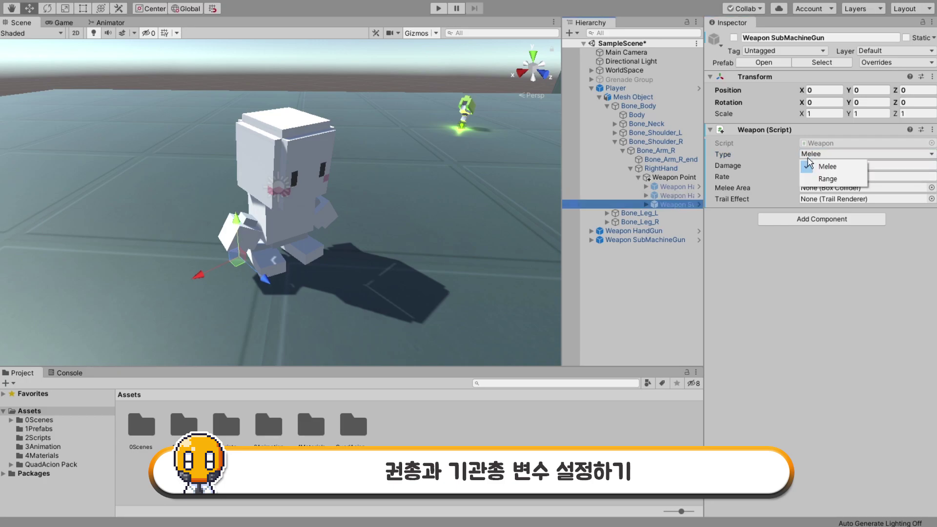
click(833, 180)
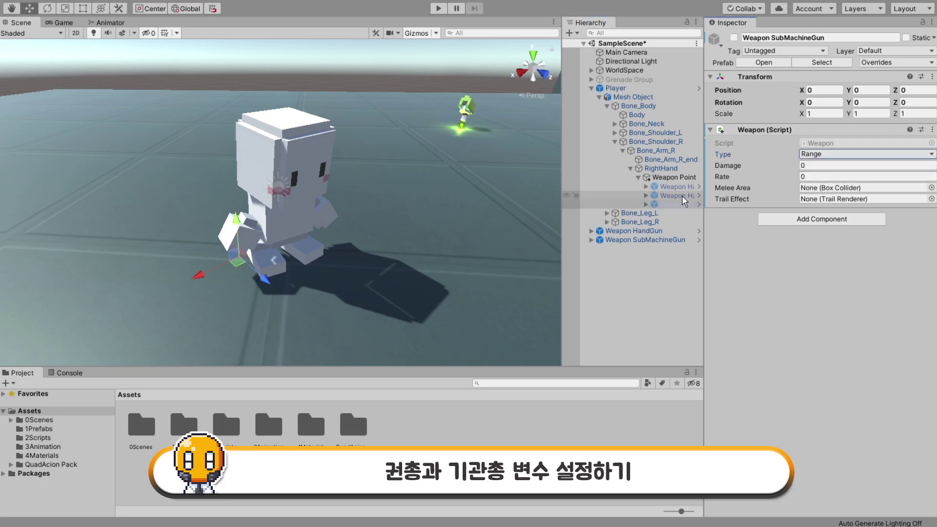
Set the HandGun's Rate to 0.4 and the SubMachineGun's Rate to 0.15.
click(676, 195)
click(814, 162)
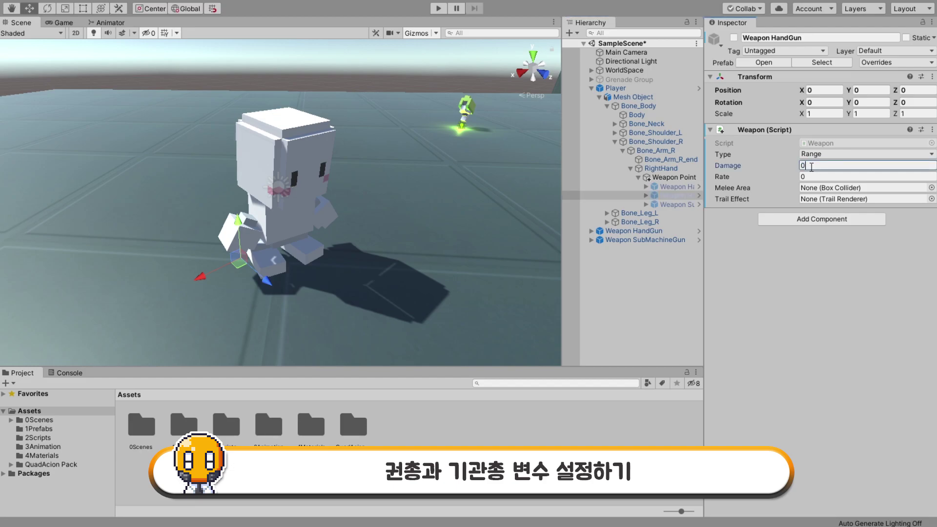
click(811, 177)
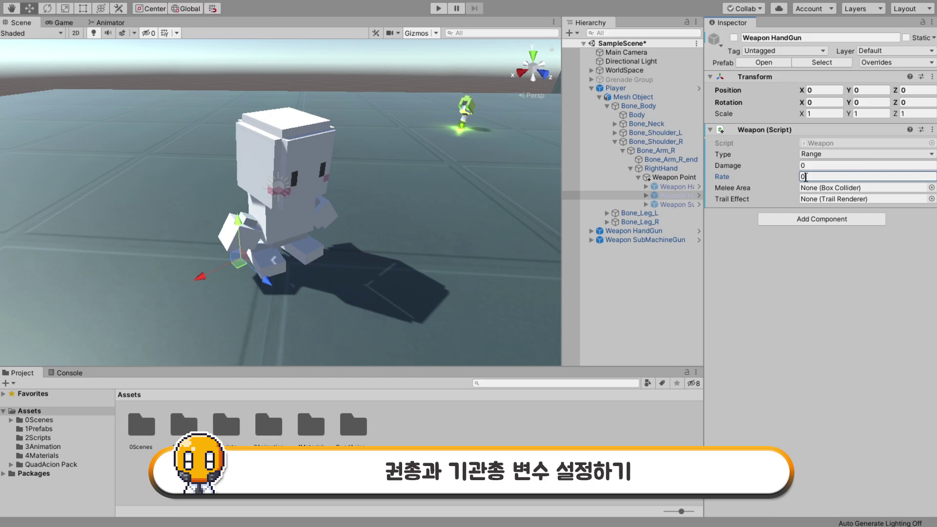
text(.4)
click(674, 205)
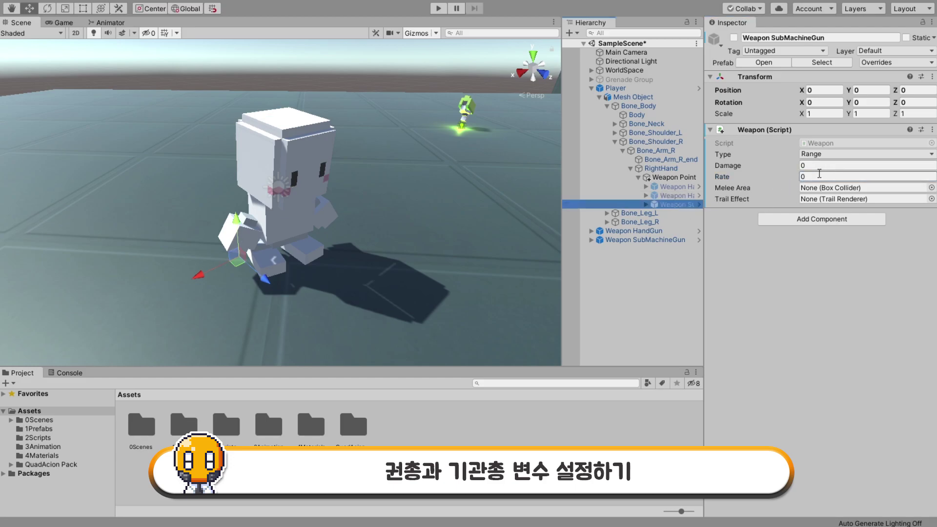
click(816, 176)
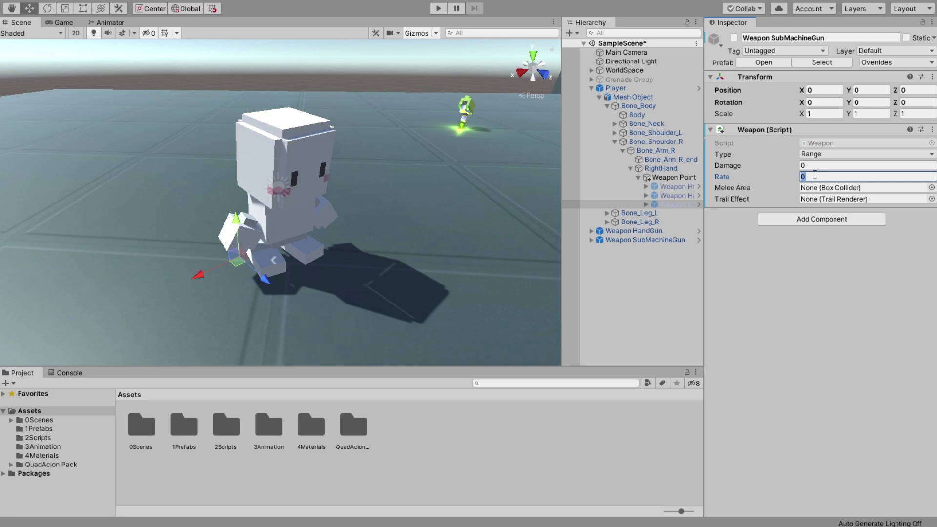
text(.15)
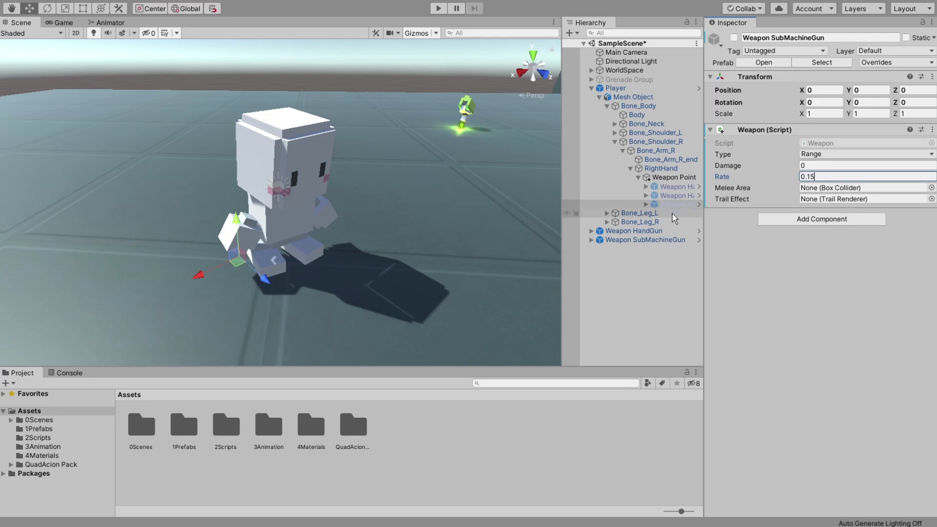
click(676, 195)
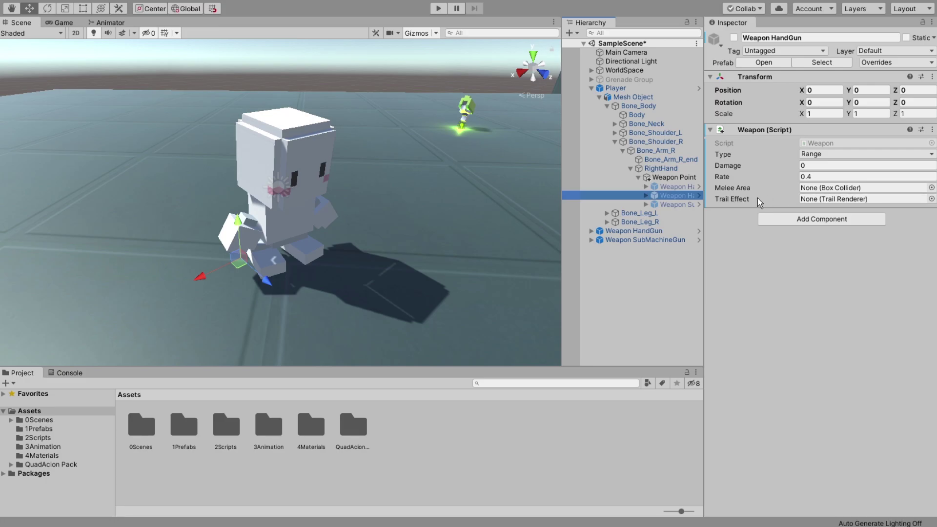
click(680, 204)
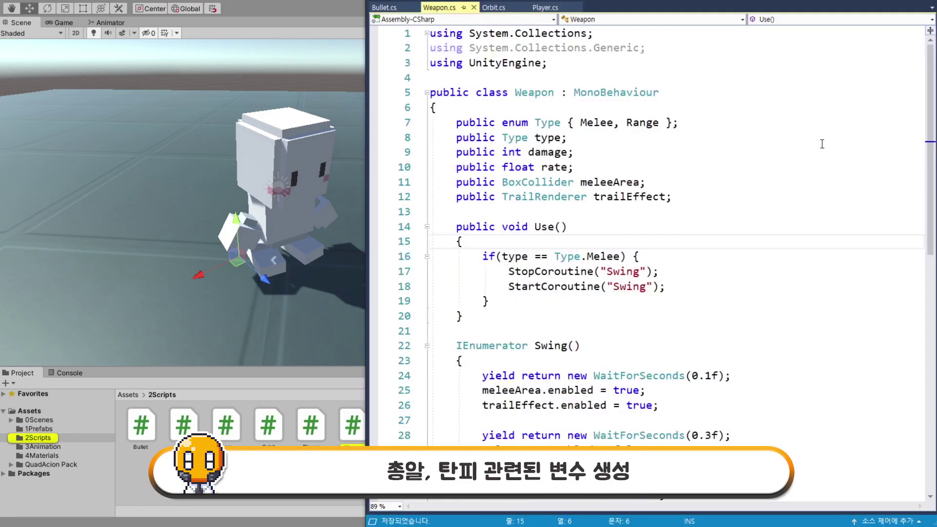
Add a public Transform bulletPos field after trailEffect in Weapon.cs.
click(503, 211)
key(Return)
key(Up)
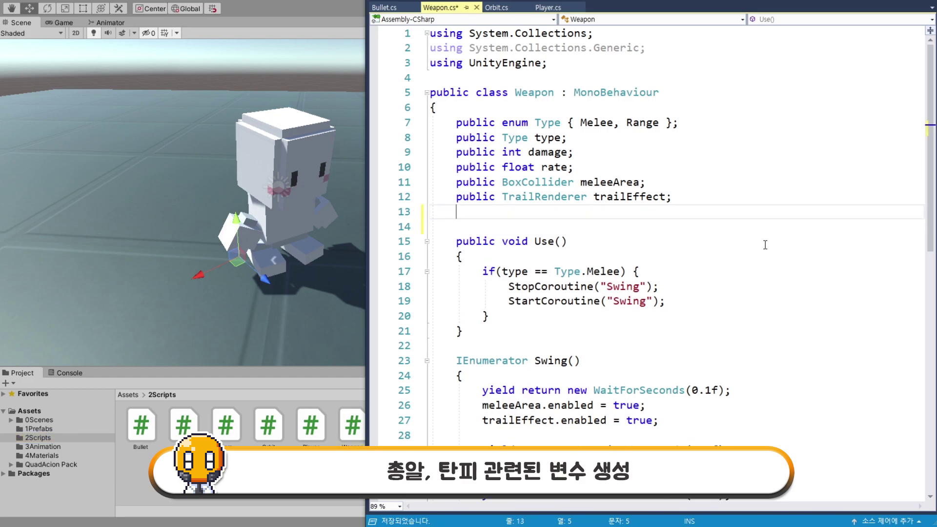
text(public Transform d)
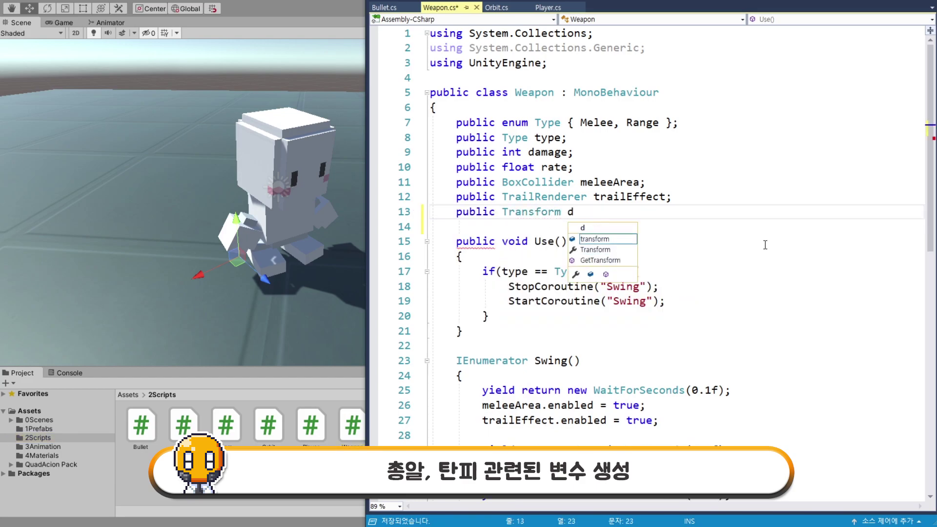
key(BackSpace)
text(bulletPo)
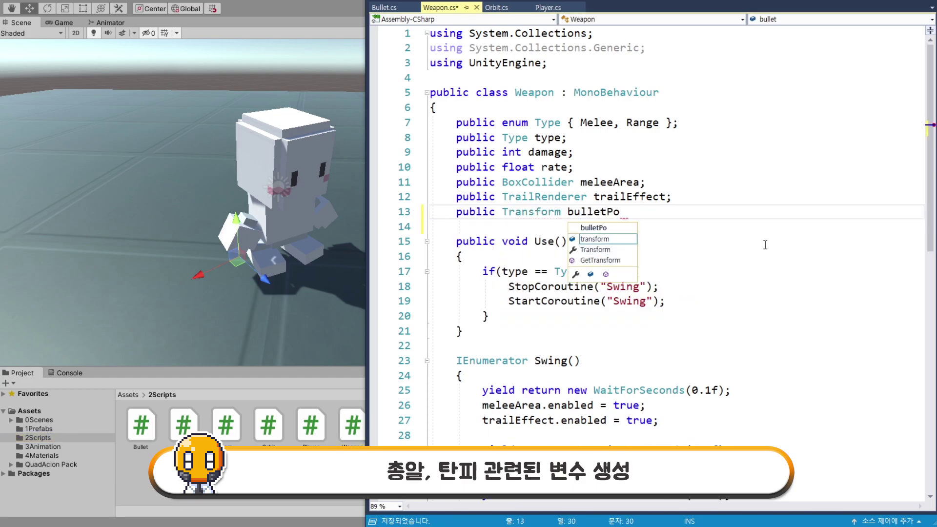
text(s;)
key(Return)
Duplicate the declaration into a public GameObject bullet field.
key(Up)
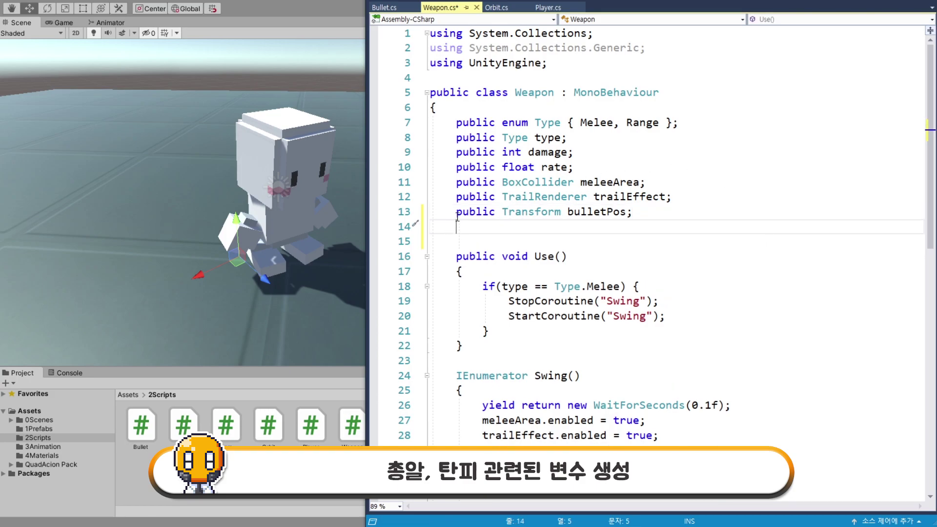
key(shift+End)
key(ctrl+c)
key(Down)
key(ctrl+v)
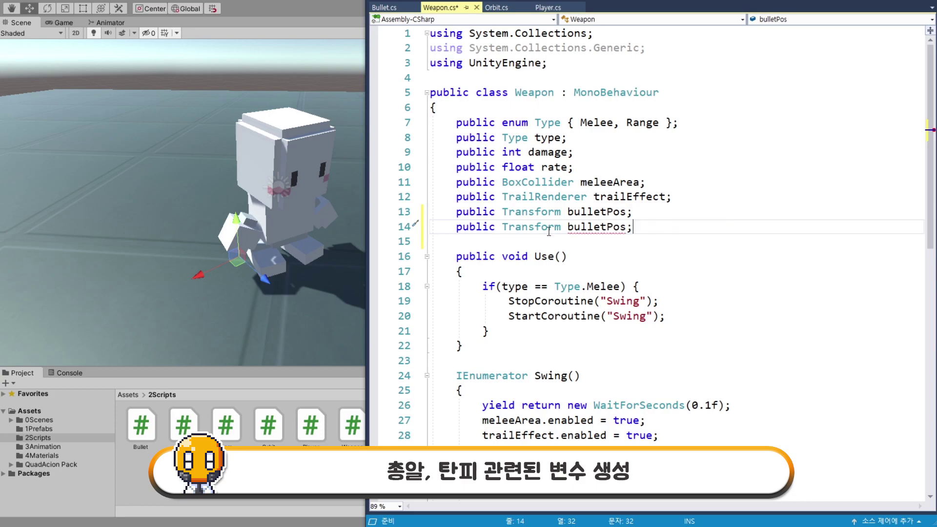
key(Left)
key(BackSpace)
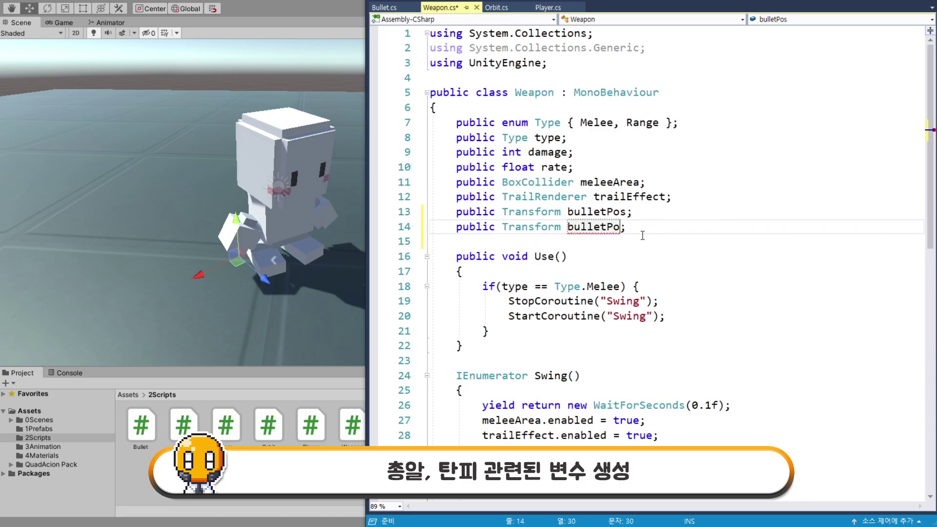
key(BackSpace)
key(BackSpace)
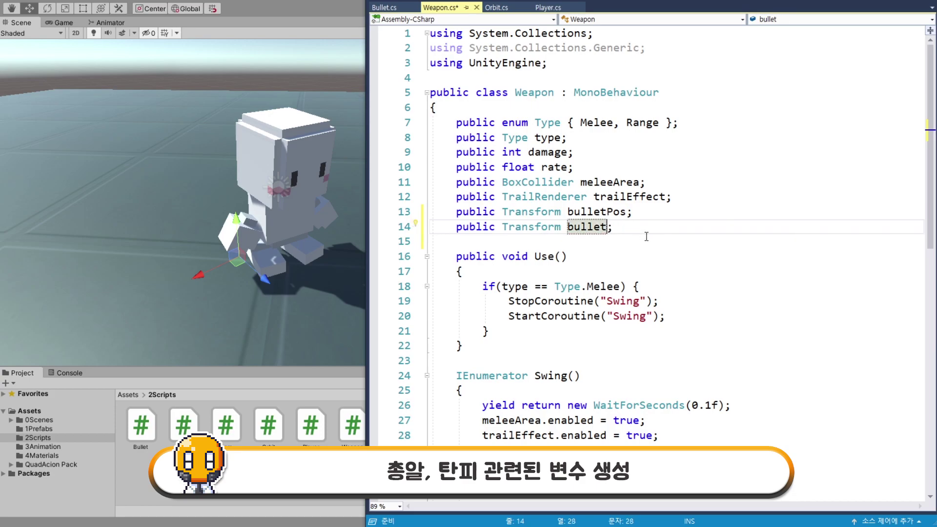
double_click(531, 227)
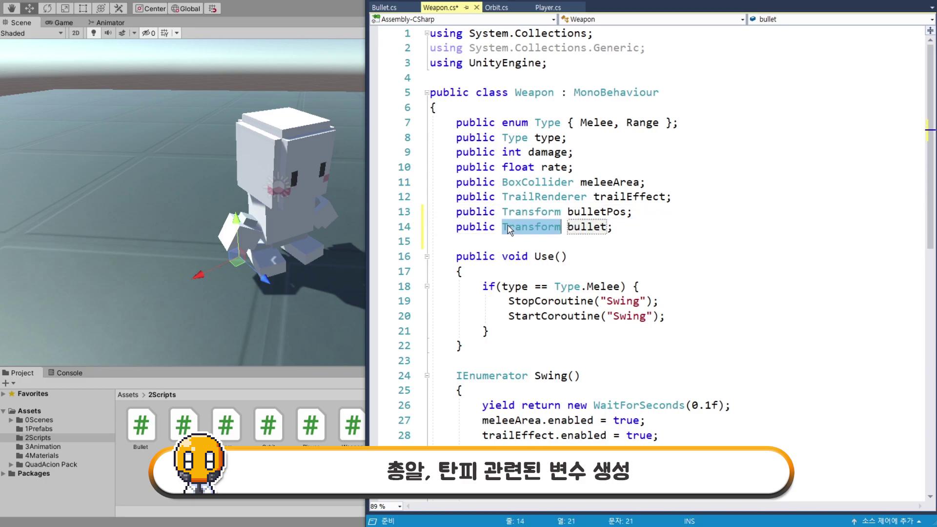
text(GameObj)
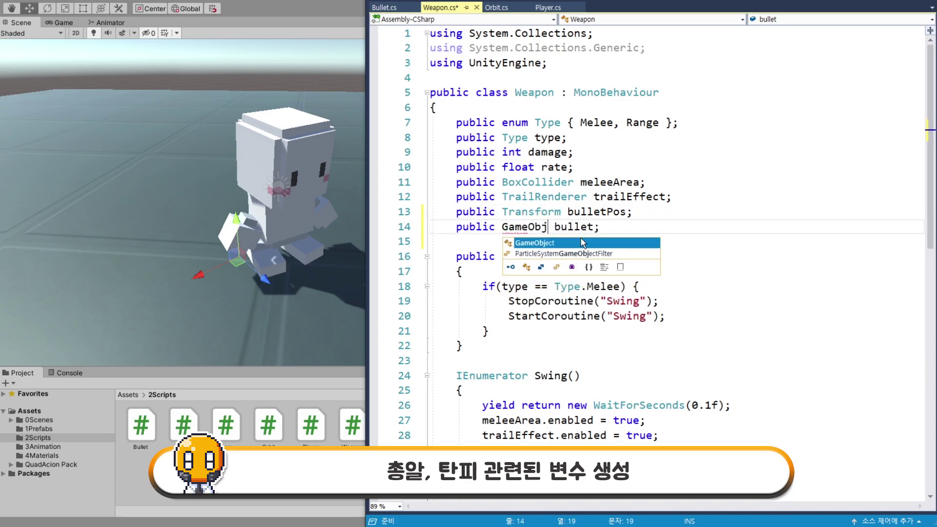
text(ecty)
key(BackSpace)
key(Escape)
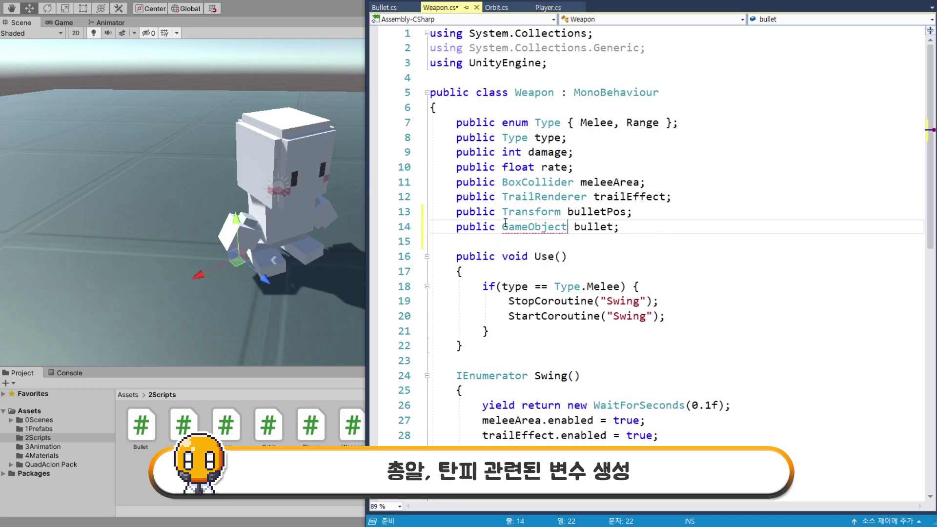
Add a public Transform bulletCasePos field below bullet.
drag(456, 211, 638, 222)
click(638, 223)
drag(456, 227, 619, 228)
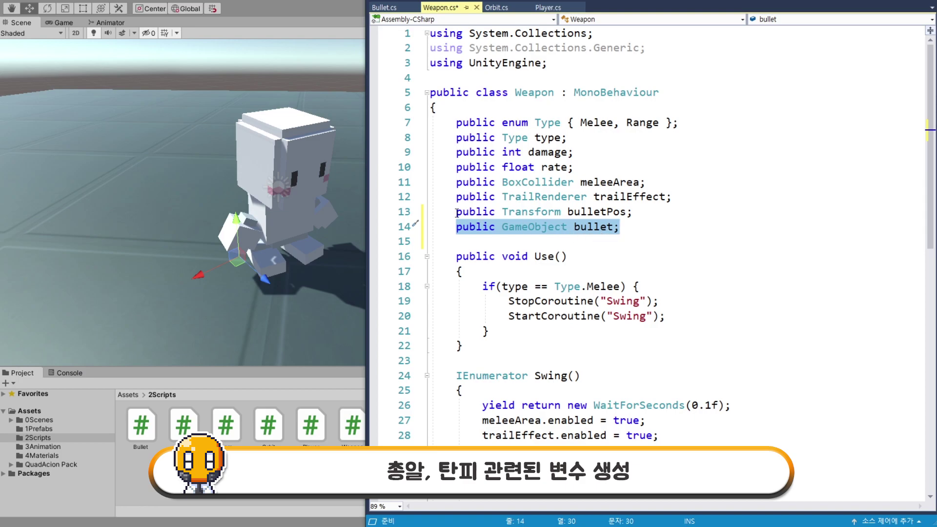
drag(456, 213, 640, 214)
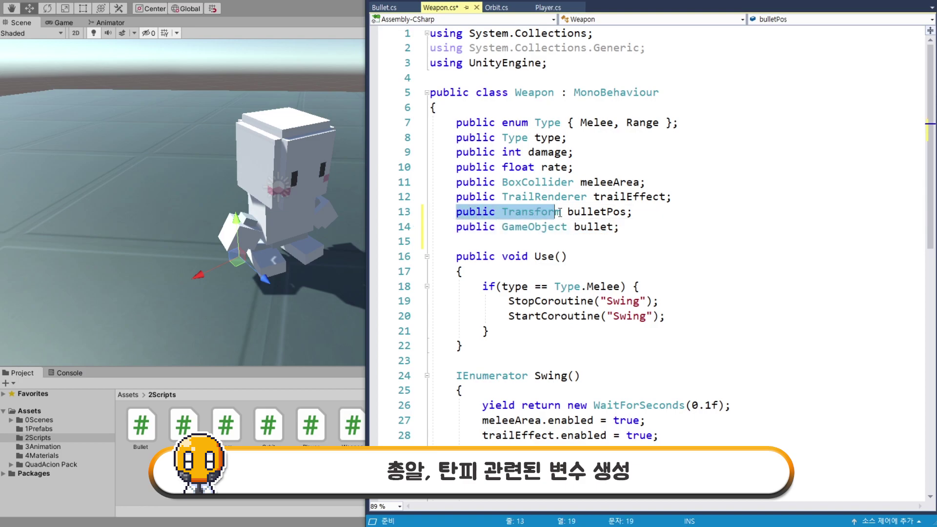
click(633, 225)
key(Return)
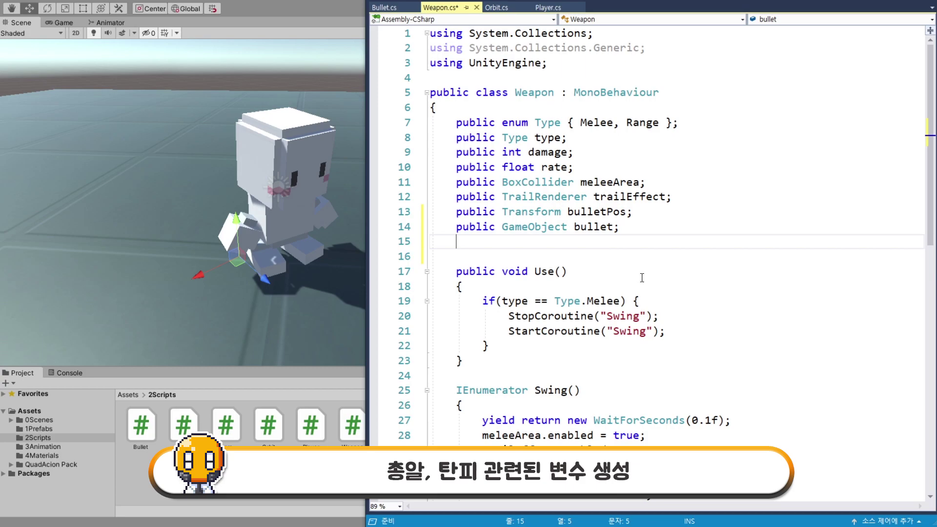
text(public Transform bullet)
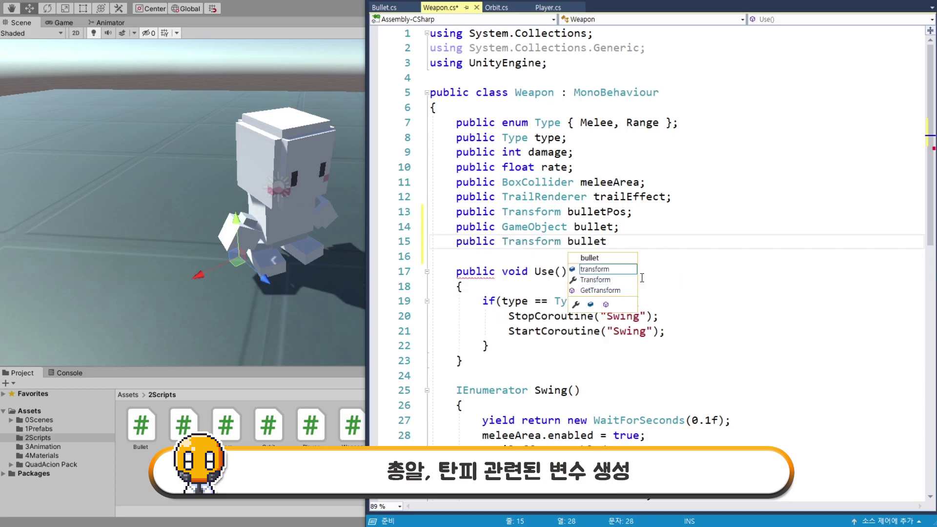
text(CasePos;)
key(Return)
Add a public GameObject bulletCase field and save Weapon.cs.
key(ctrl+v)
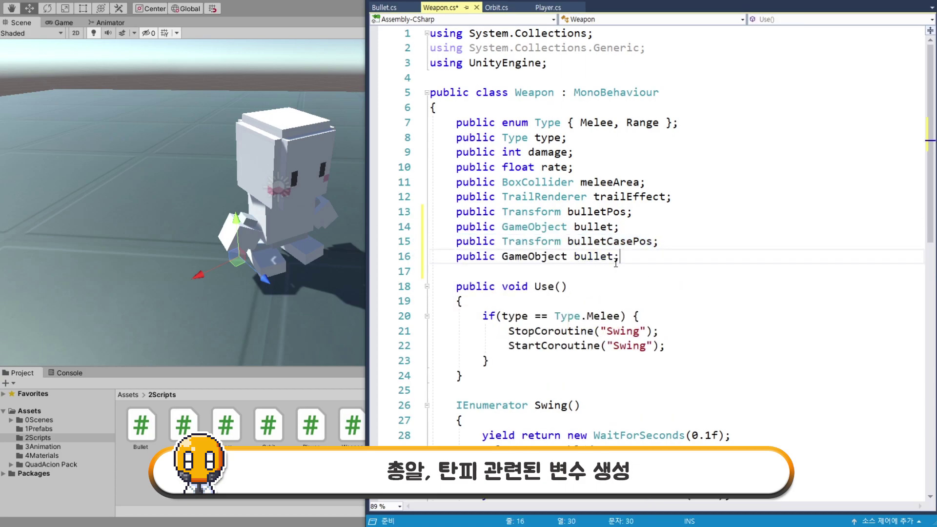
key(Left)
text(B)
key(BackSpace)
text(Case)
key(ctrl+s)
drag(456, 211, 662, 259)
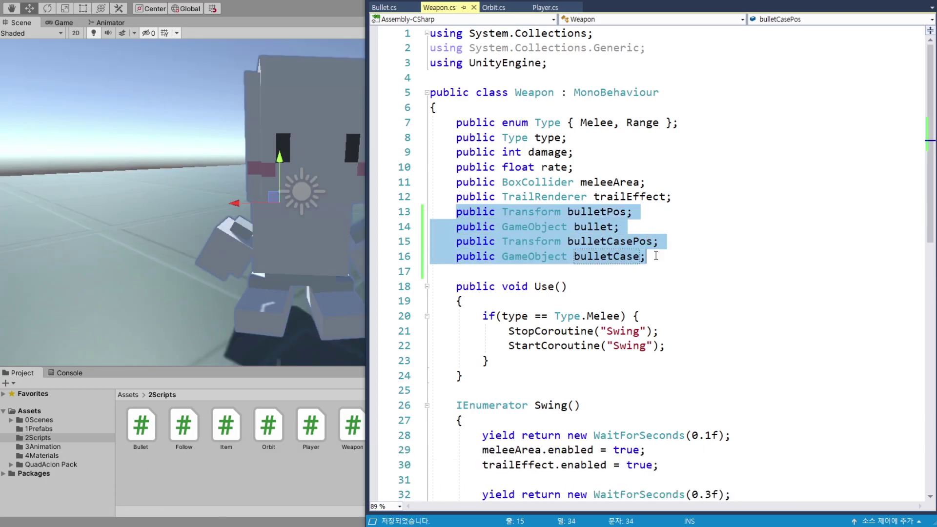
click(662, 259)
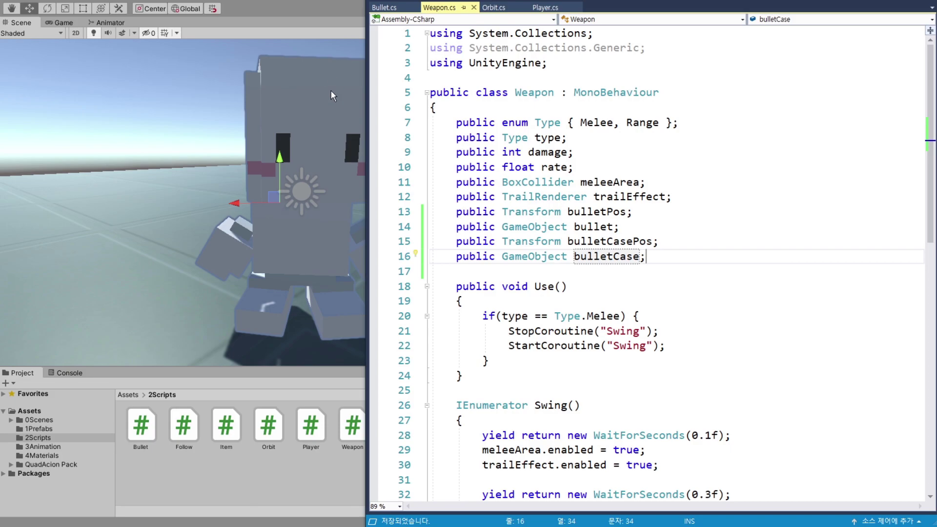
click(349, 11)
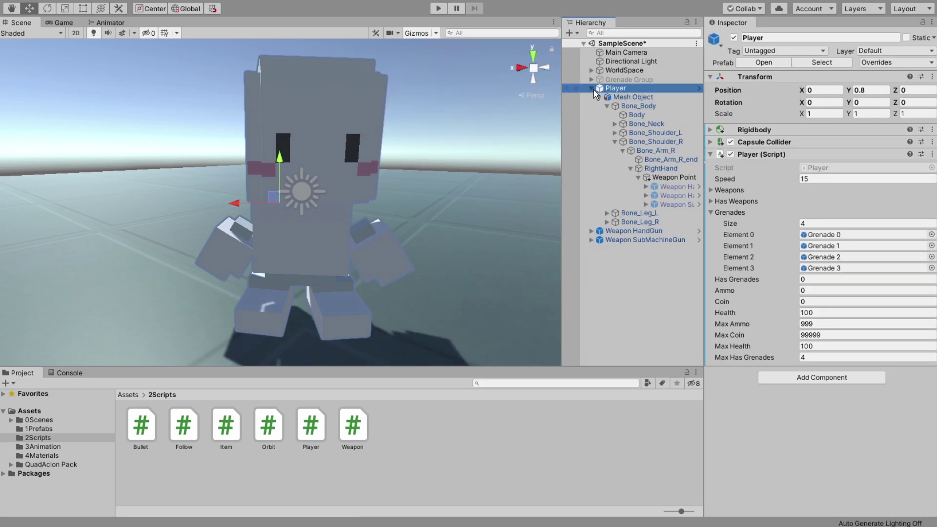
Add an empty child under Player and name it Bullet Pos.
click(598, 96)
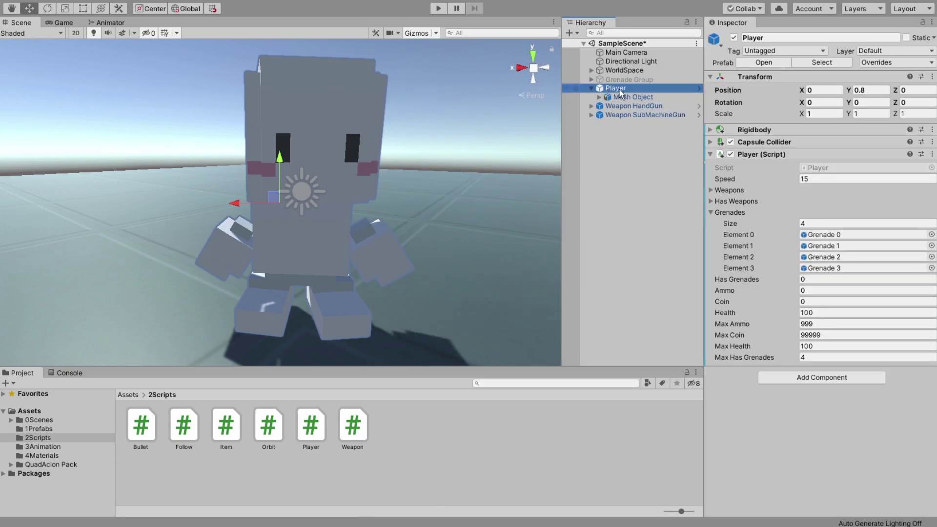
right_click(620, 92)
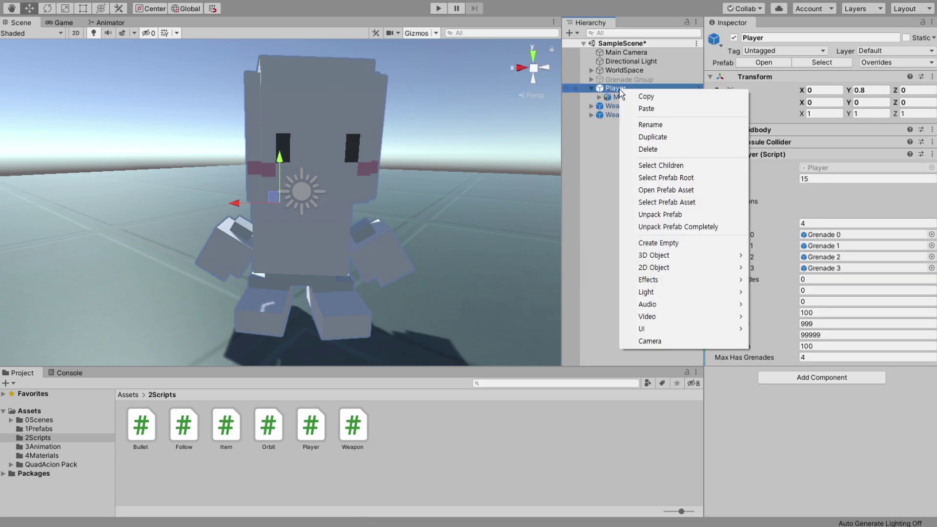
click(686, 244)
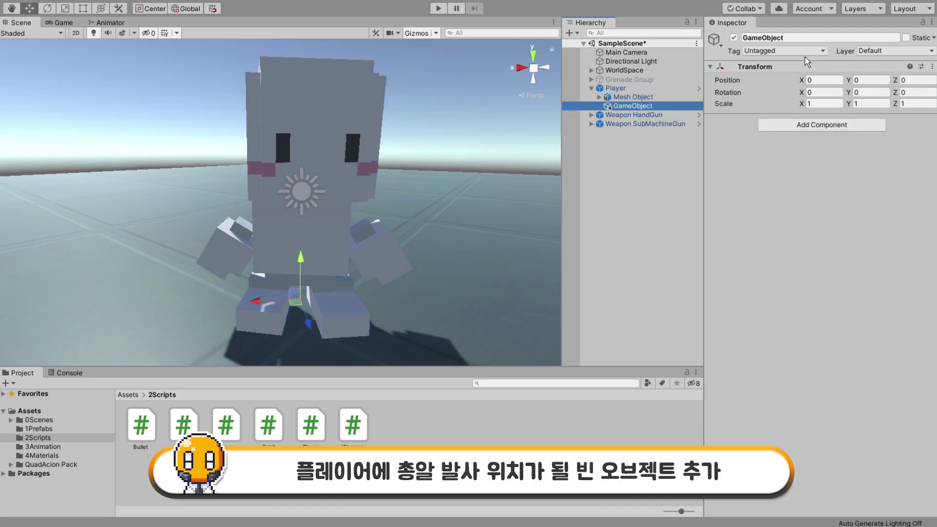
click(801, 37)
text(Bullet)
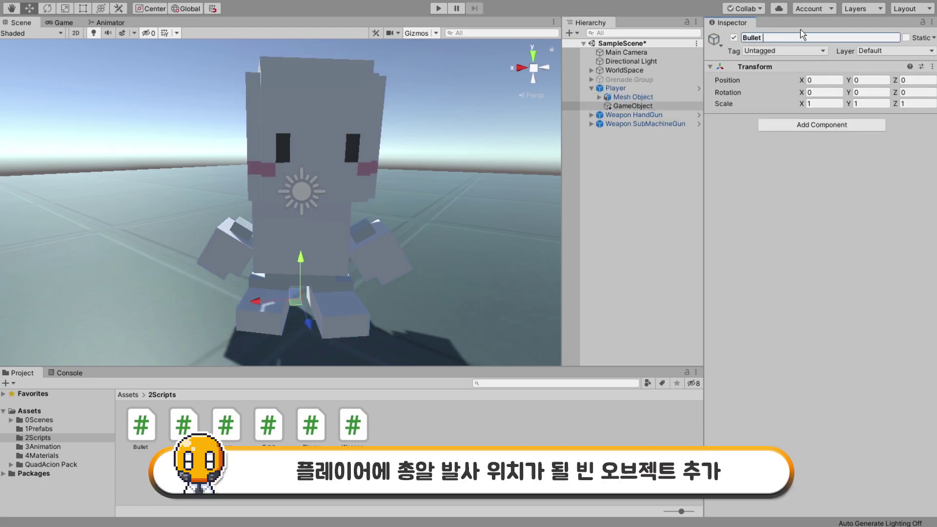
text(Pos)
Place Bullet Pos in front of the character's face at position 1, 2.5, 1.8.
mouse_move(294, 296)
mouse_down()
mouse_move(243, 157)
mouse_move(273, 189)
mouse_move(388, 198)
mouse_move(200, 96)
mouse_move(244, 118)
mouse_move(250, 139)
mouse_up()
key(Tab)
text(.95)
mouse_move(251, 139)
alt+mouse_down()
mouse_move(359, 138)
mouse_move(273, 147)
alt+mouse_up()
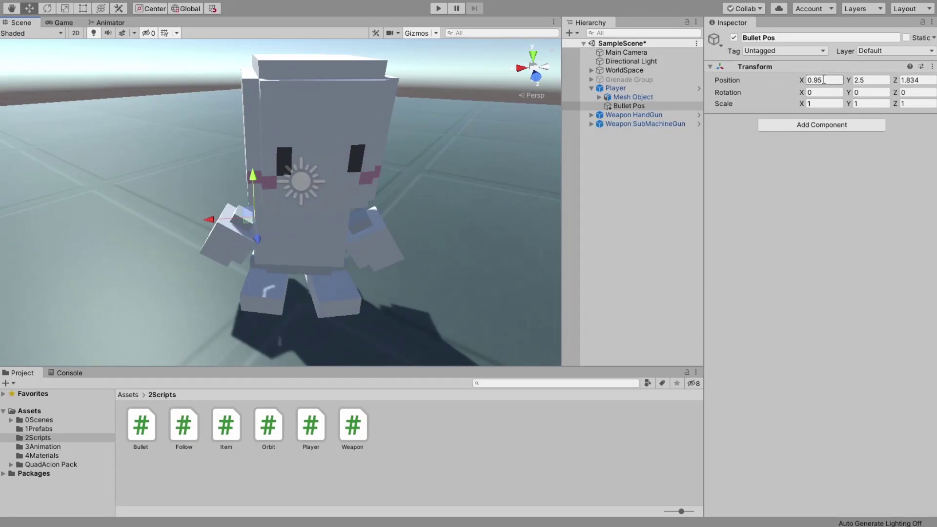
click(814, 79)
text(1)
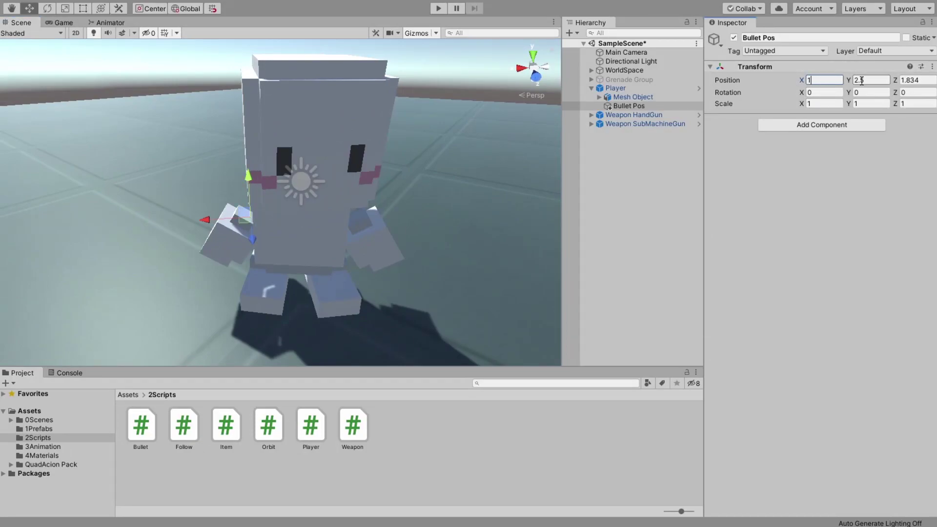
click(914, 80)
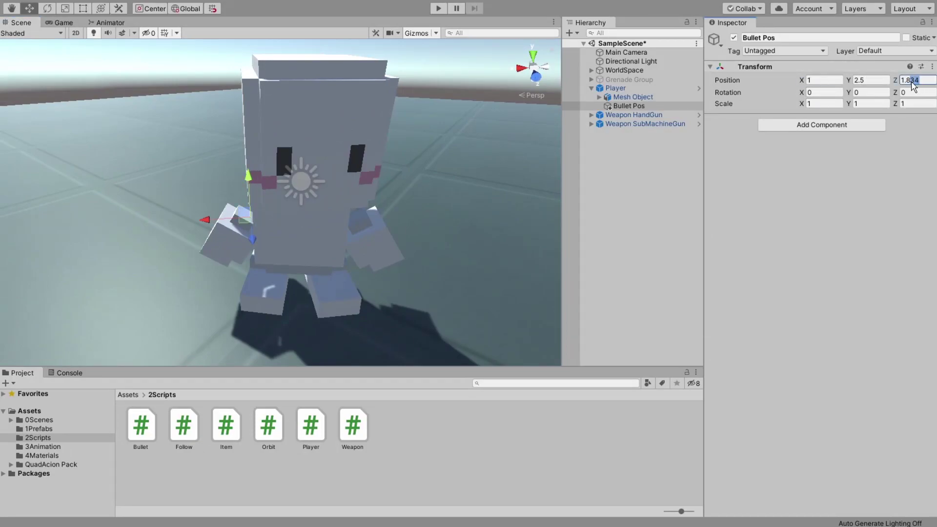
text(1.8)
mouse_move(305, 288)
alt+mouse_down()
mouse_move(347, 280)
mouse_move(394, 292)
alt+mouse_up()
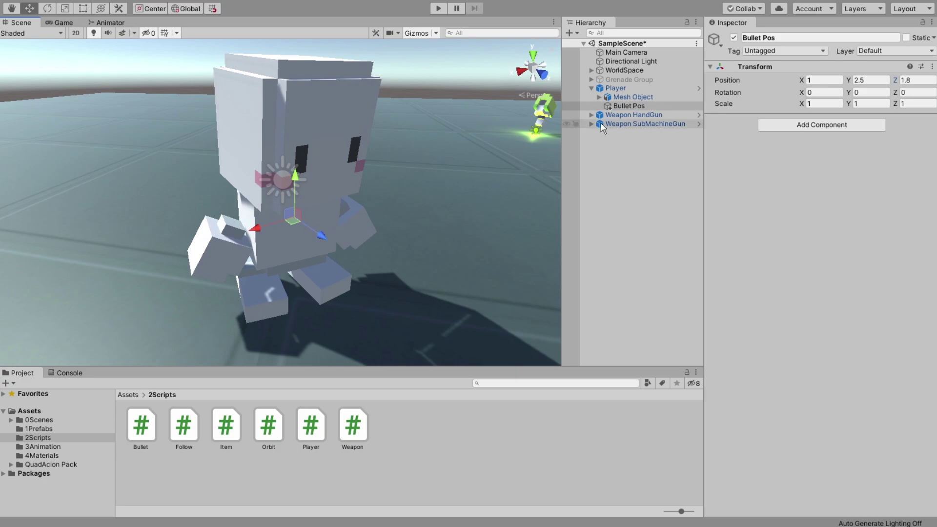
click(601, 139)
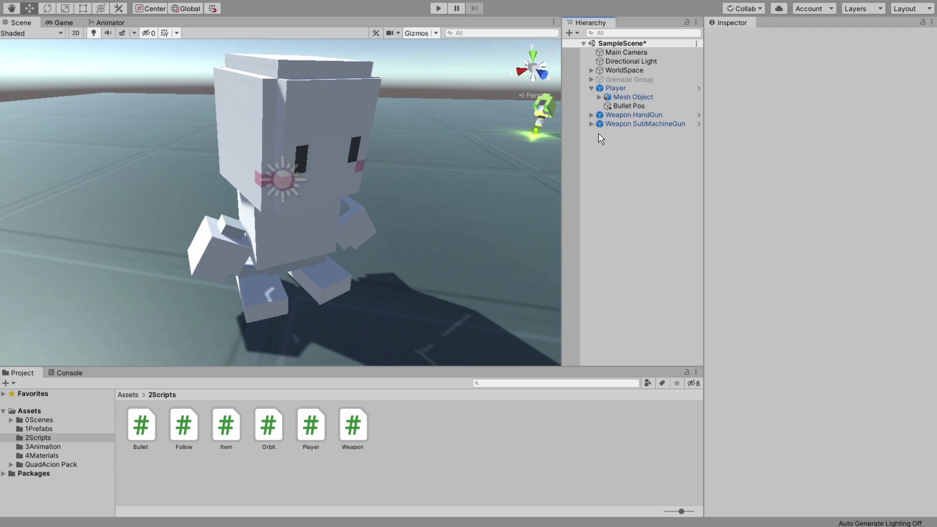
click(600, 98)
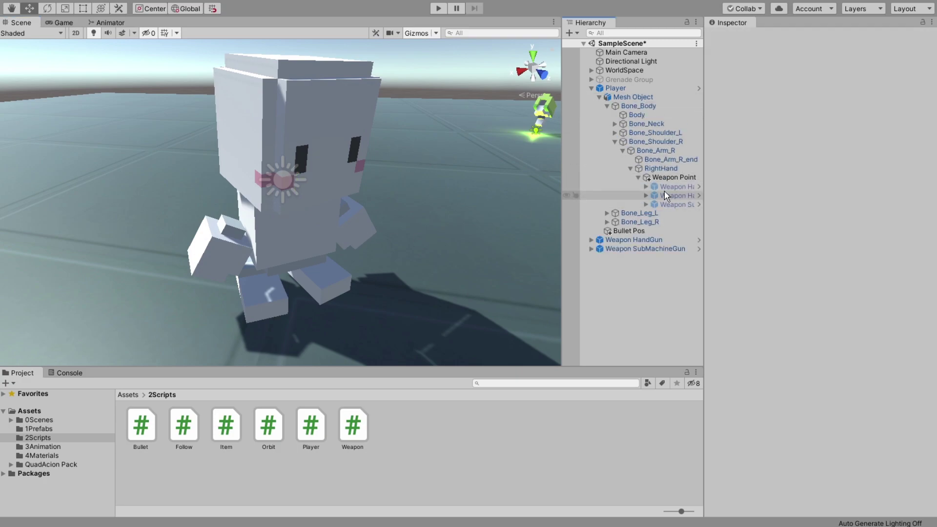
Activate the hand-held Weapon HandGun and frame the view on it.
click(673, 197)
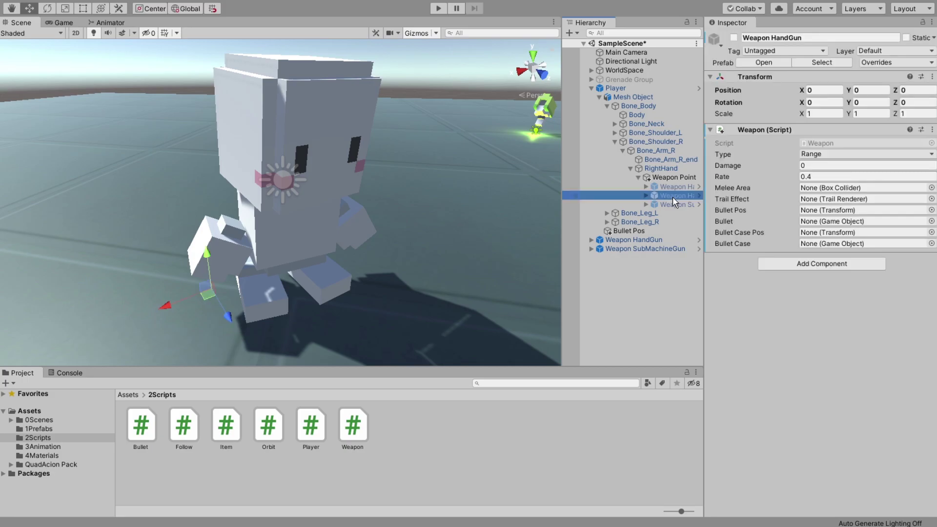
click(733, 37)
right_drag(336, 194, 532, 239)
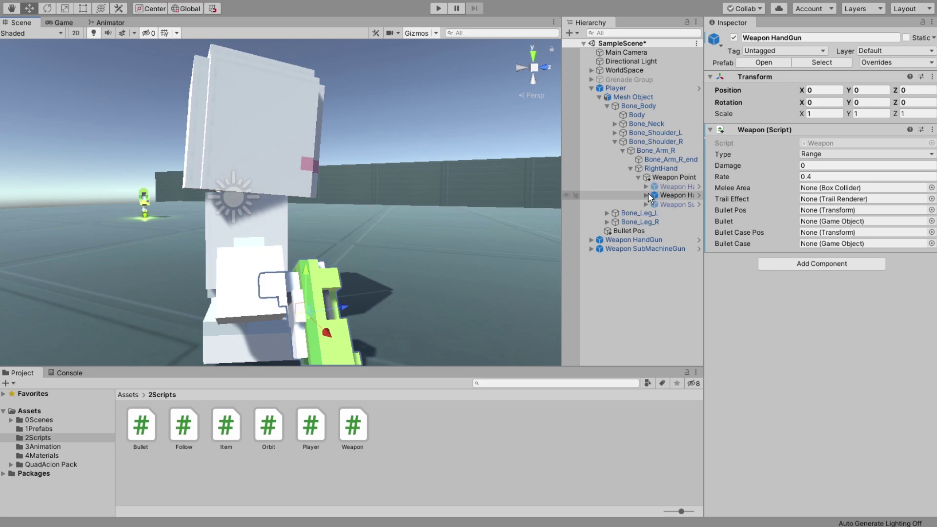
scroll(374, 283, down, 3)
scroll(403, 288, down, 2)
double_click(669, 196)
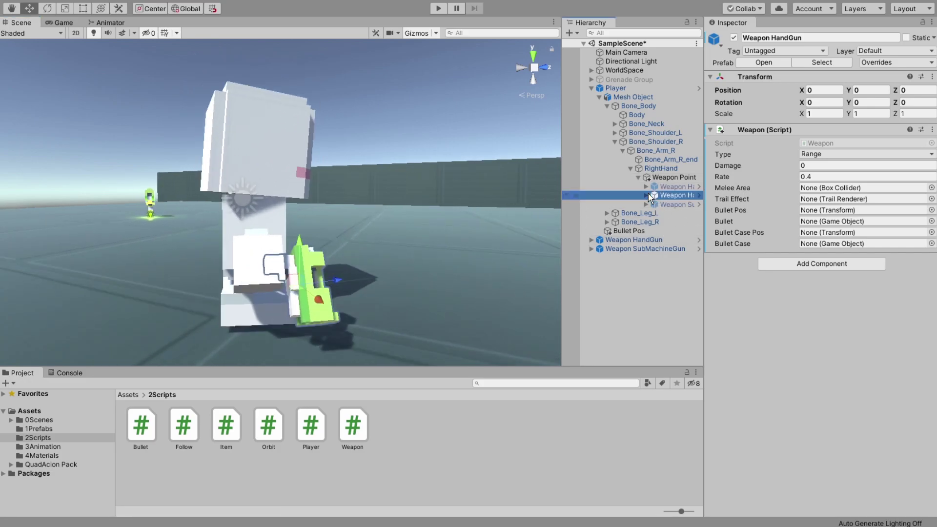
Add an empty child named Case Pos under Weapon HandGun.
right_click(669, 196)
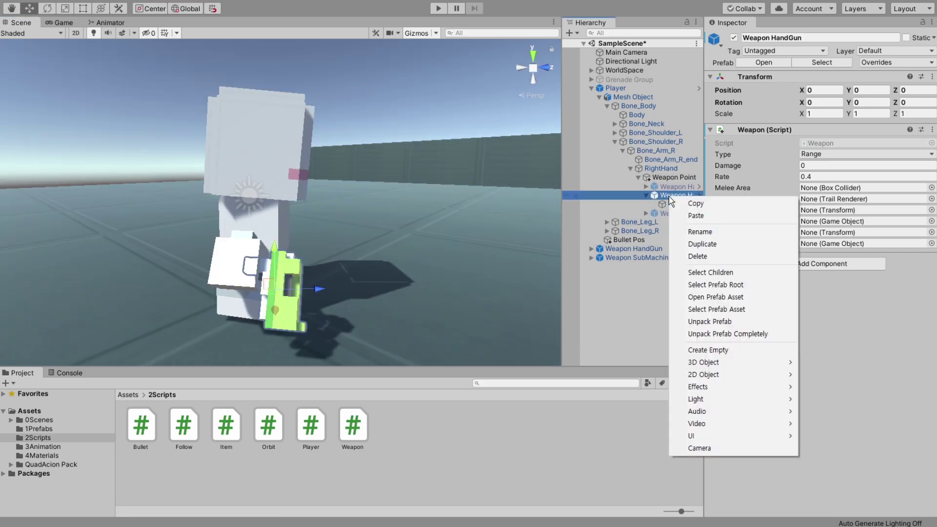
click(708, 349)
click(823, 38)
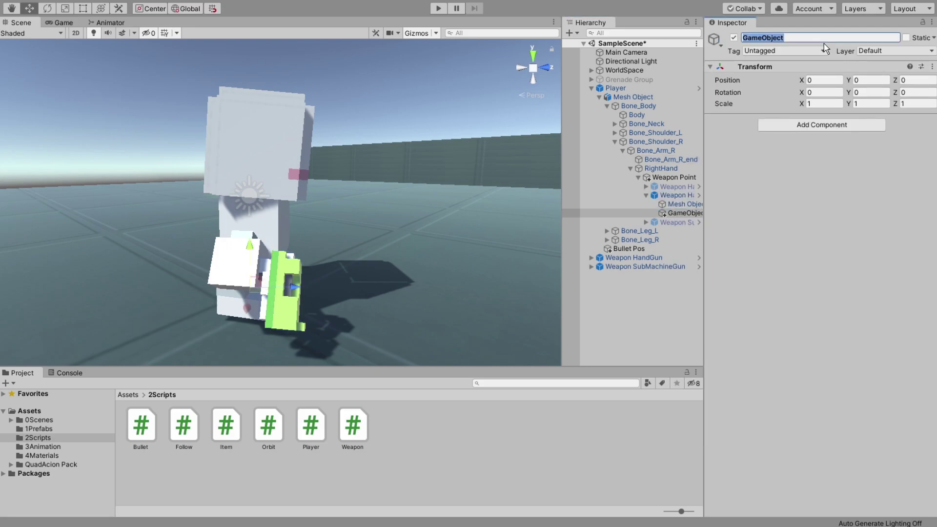
text(Case Pos)
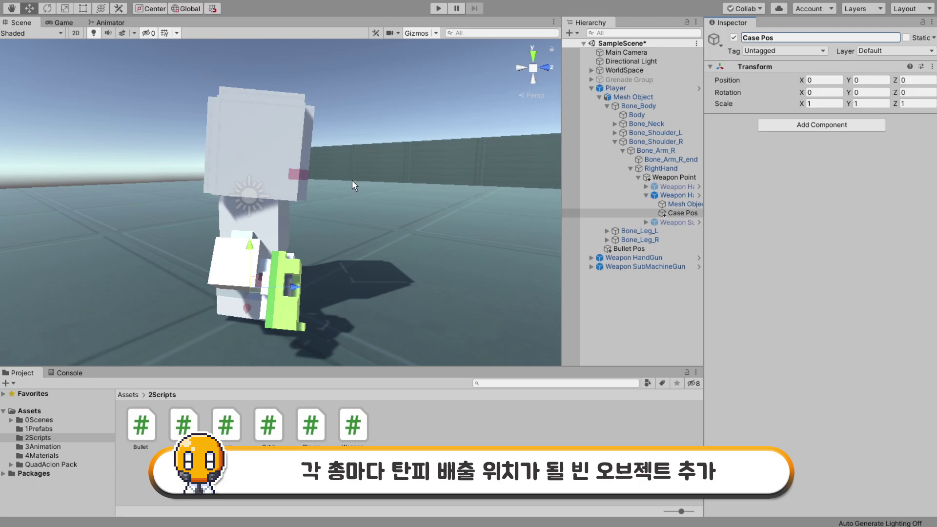
mouse_move(237, 227)
alt+mouse_down()
mouse_move(138, 171)
mouse_move(427, 287)
alt+mouse_up()
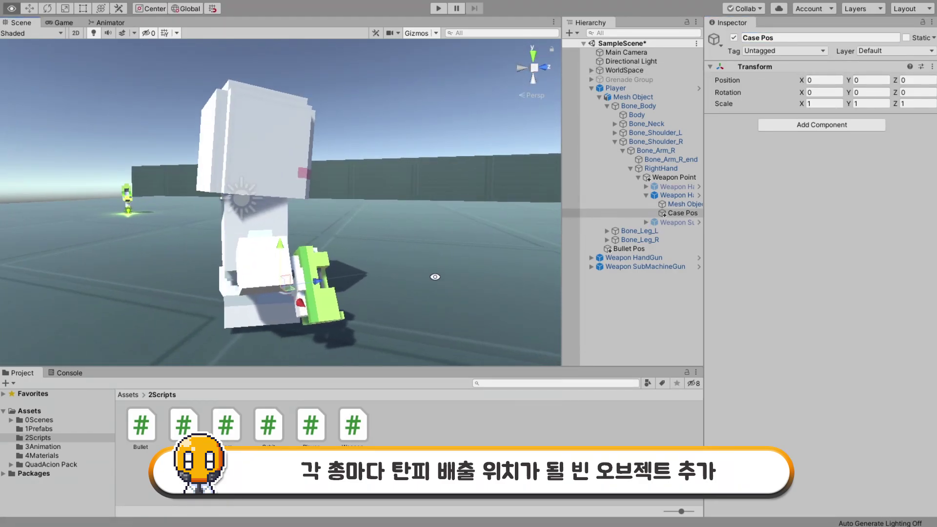
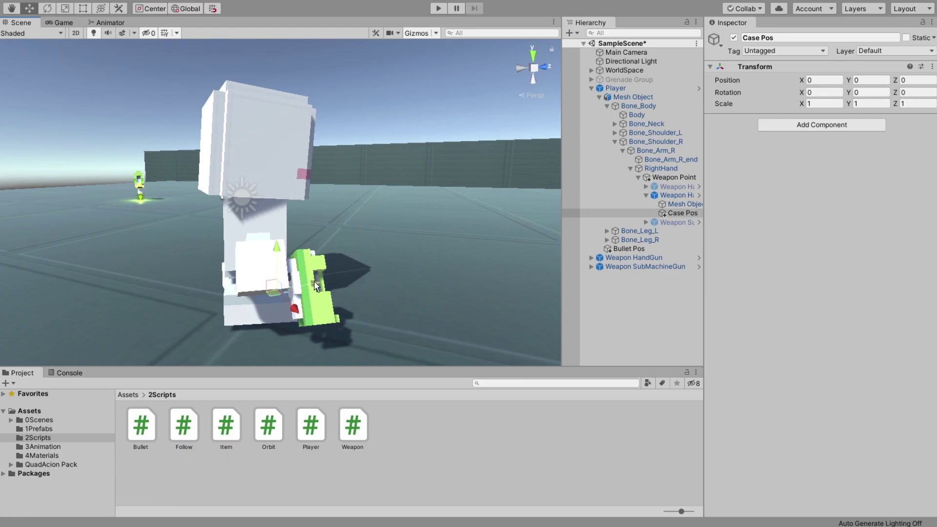
With Local handles, move Case Pos to the handgun's ejection side at about -0.07, 1.034, -0.37.
click(190, 9)
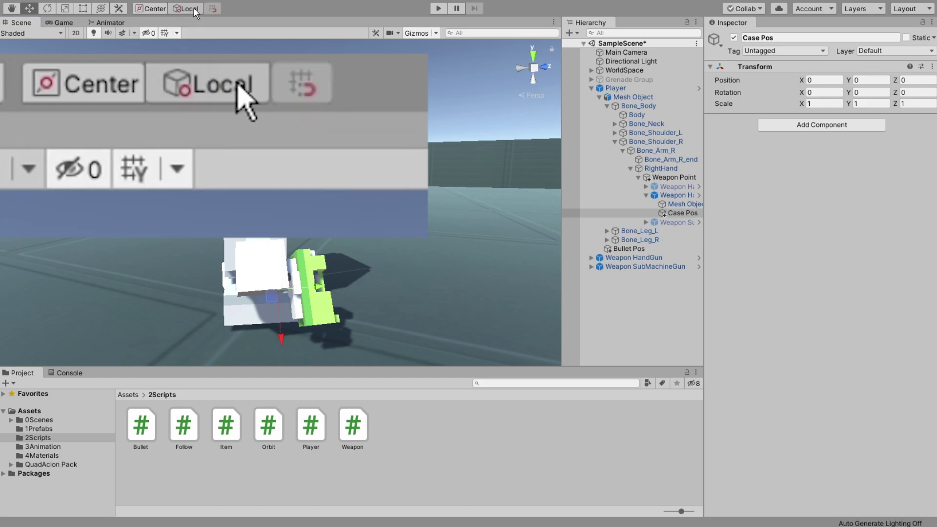
mouse_move(235, 196)
alt+mouse_down()
mouse_move(269, 249)
mouse_move(269, 238)
alt+mouse_up()
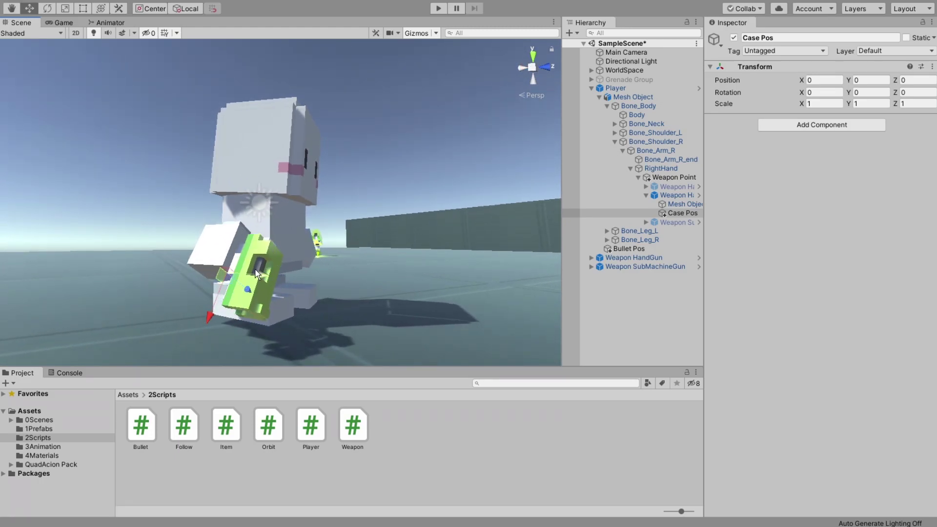
alt+drag(265, 279, 365, 203)
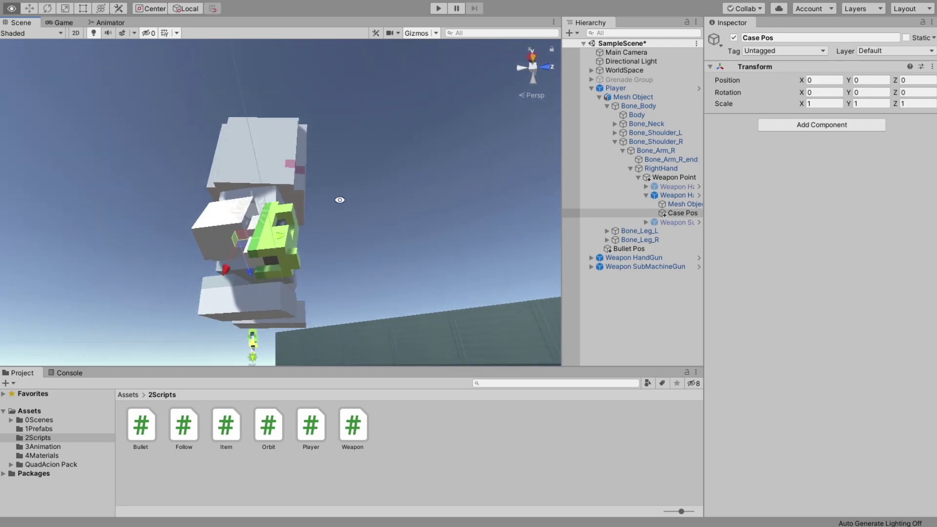
scroll(338, 264, up, 3)
scroll(356, 269, down, 1)
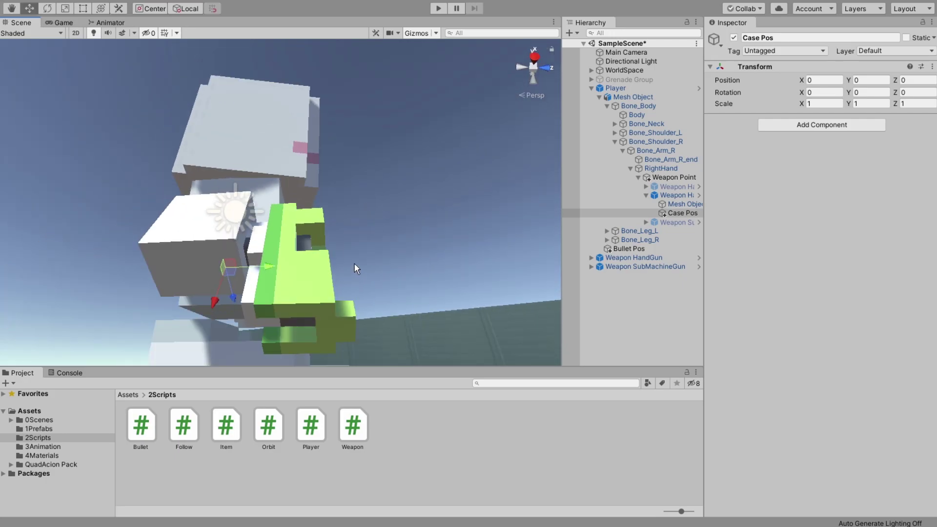
drag(257, 271, 288, 270)
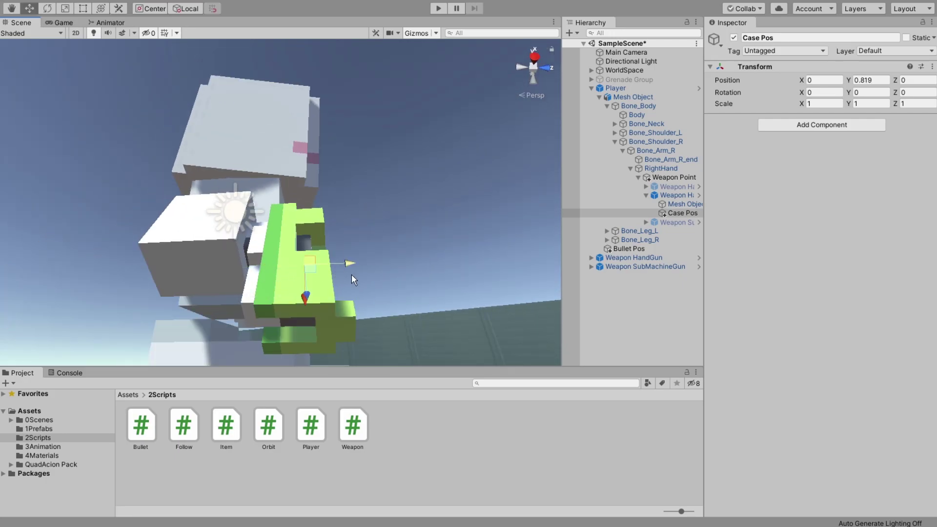
alt+drag(351, 275, 212, 168)
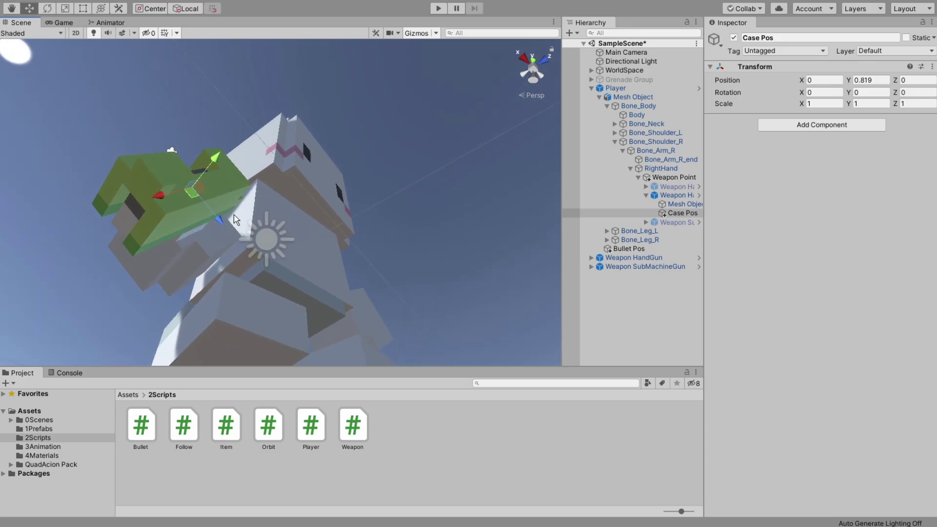
mouse_move(236, 220)
mouse_down()
mouse_move(232, 171)
mouse_move(274, 271)
mouse_move(295, 270)
mouse_move(322, 228)
mouse_move(251, 241)
mouse_move(207, 226)
mouse_move(215, 319)
mouse_move(447, 201)
mouse_move(345, 189)
mouse_move(241, 294)
mouse_move(217, 241)
mouse_move(387, 198)
mouse_move(580, 282)
mouse_up()
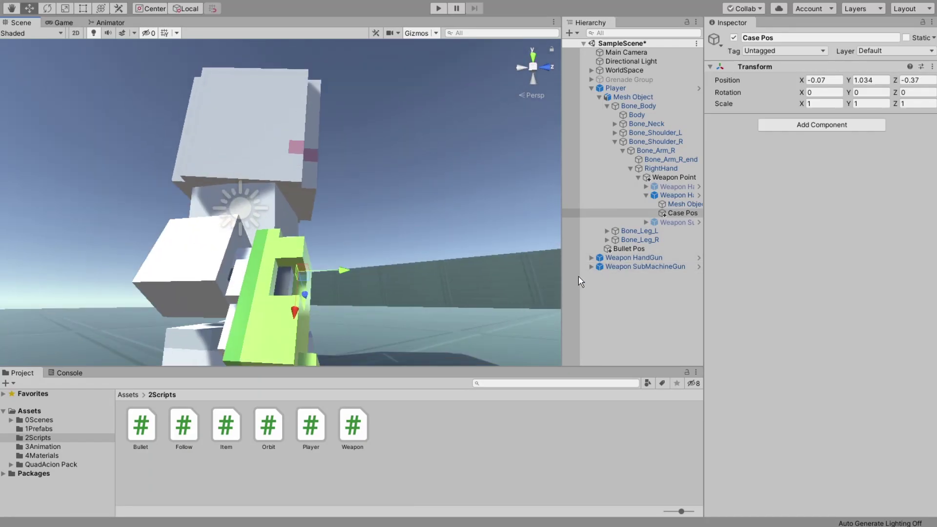
Activate Weapon SubMachineGun, add an empty child named Case Pos, and place it near -0.101, 0.804, -0.307.
click(678, 195)
click(676, 222)
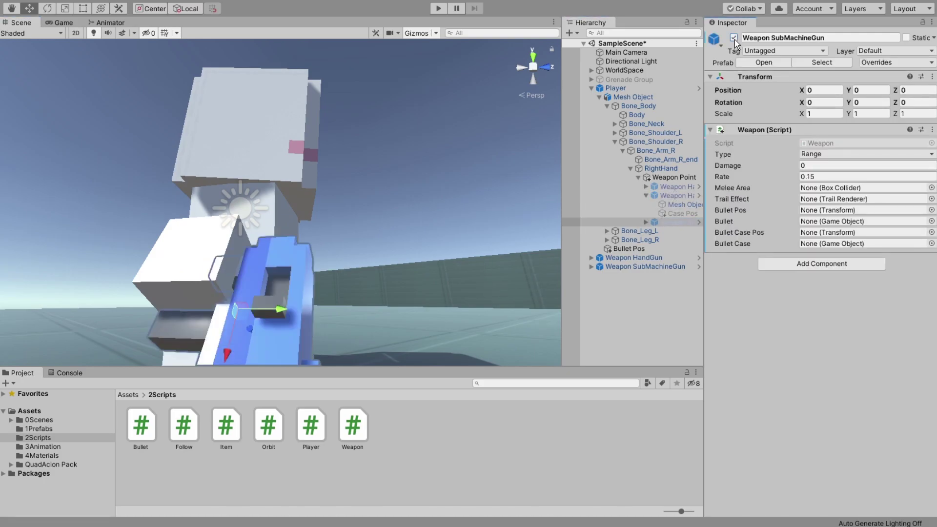
right_click(647, 224)
click(712, 375)
click(824, 38)
text(Case )
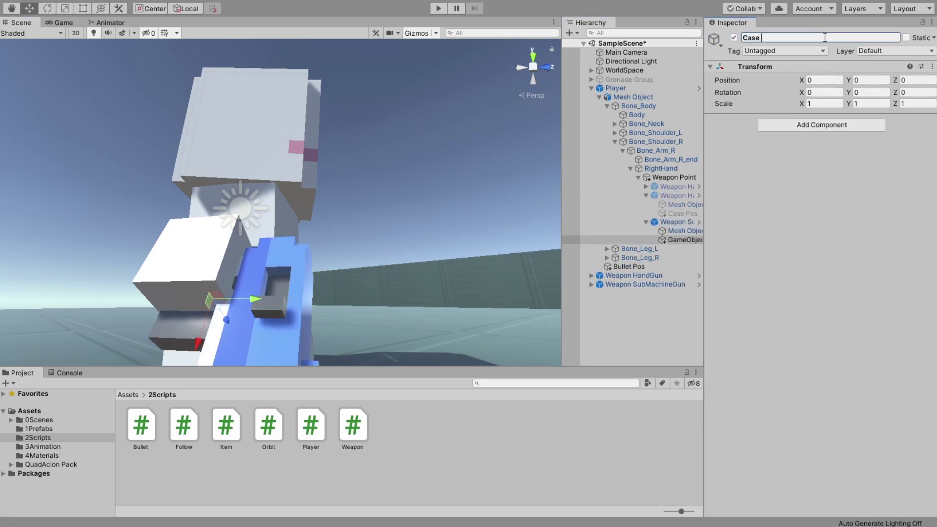
text(Pos)
key(Return)
mouse_move(253, 301)
alt+mouse_down()
mouse_move(284, 282)
mouse_move(312, 293)
alt+mouse_up()
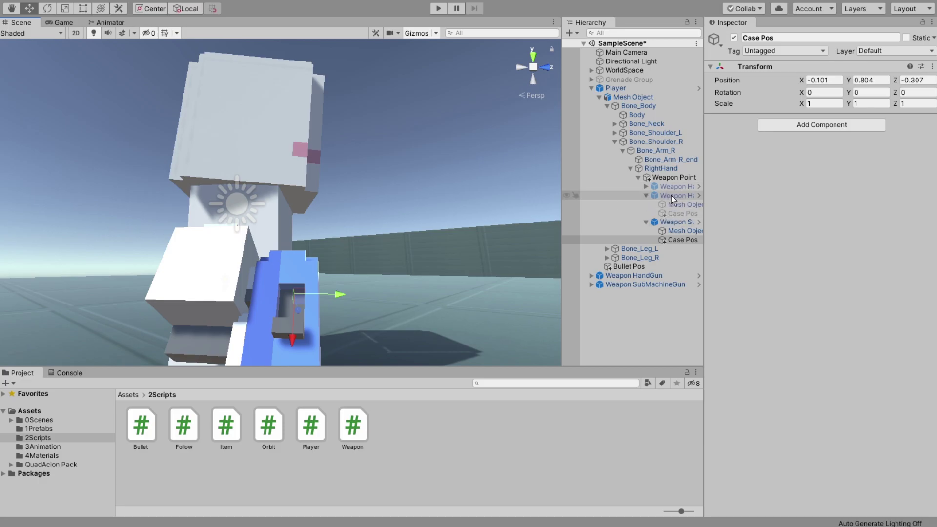
click(674, 223)
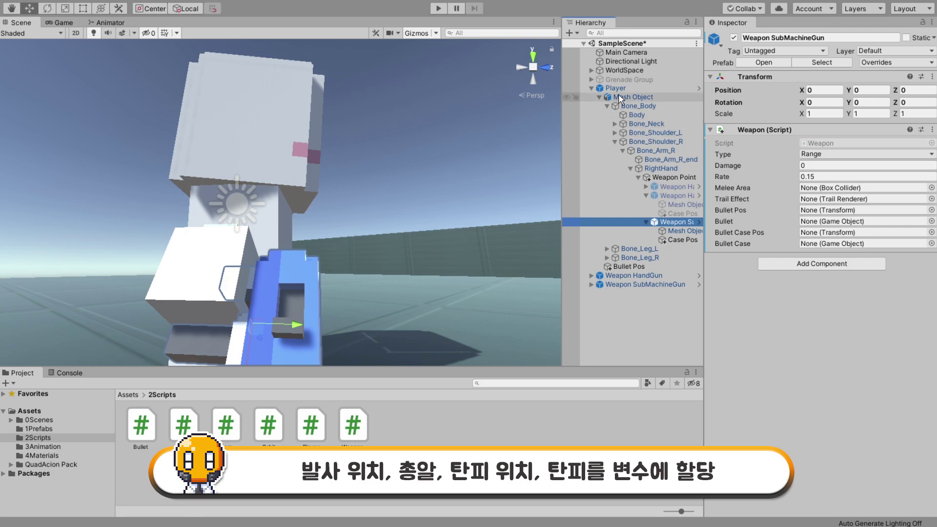
Assign Bullet Pos, Bullet SubMachineGun, Case Pos and Bullet Case to the submachine gun's Weapon fields.
drag(633, 267, 831, 214)
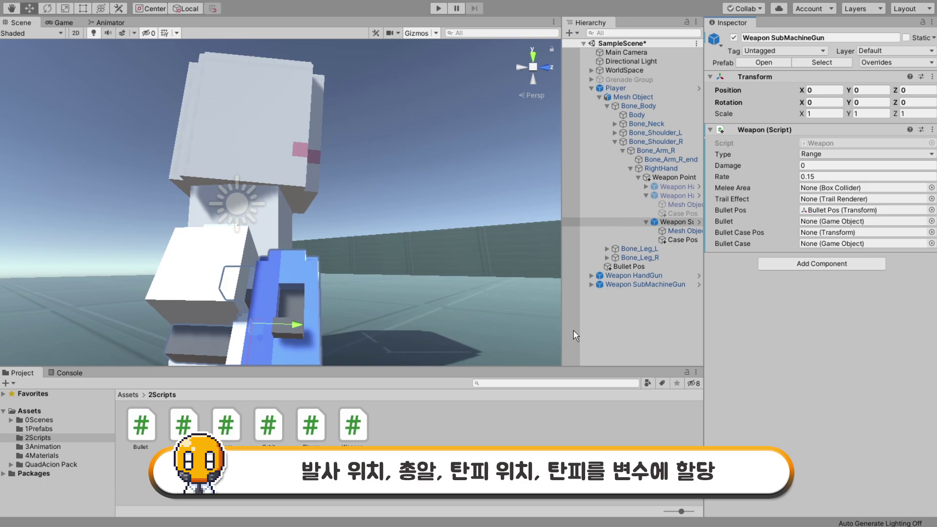
click(52, 432)
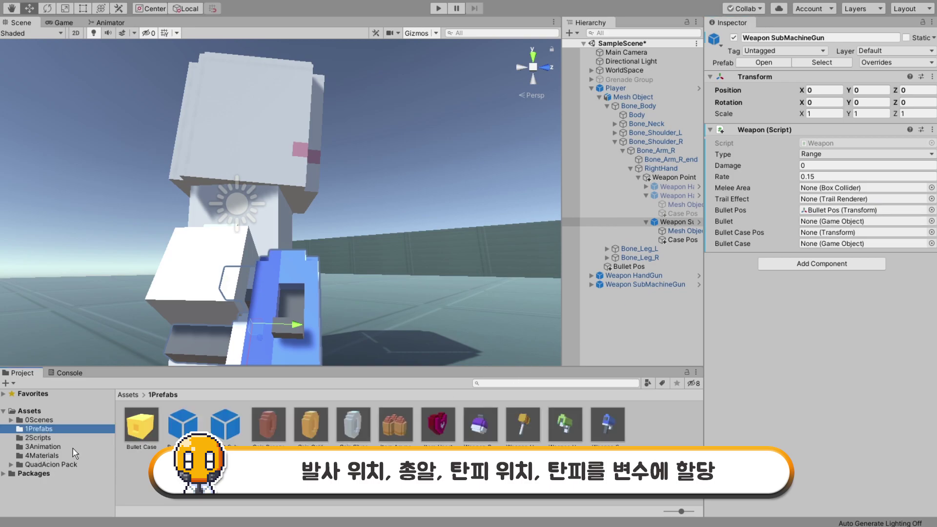
drag(233, 429, 816, 221)
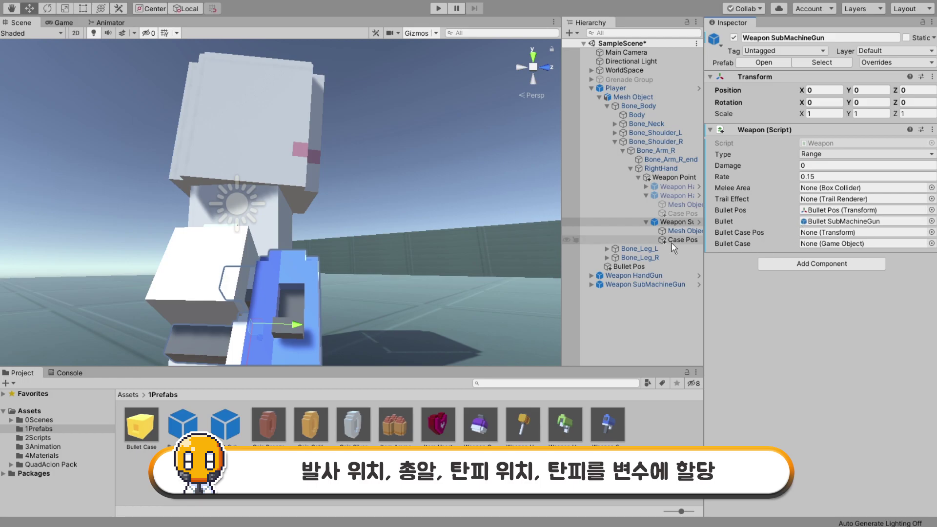
drag(675, 240, 821, 231)
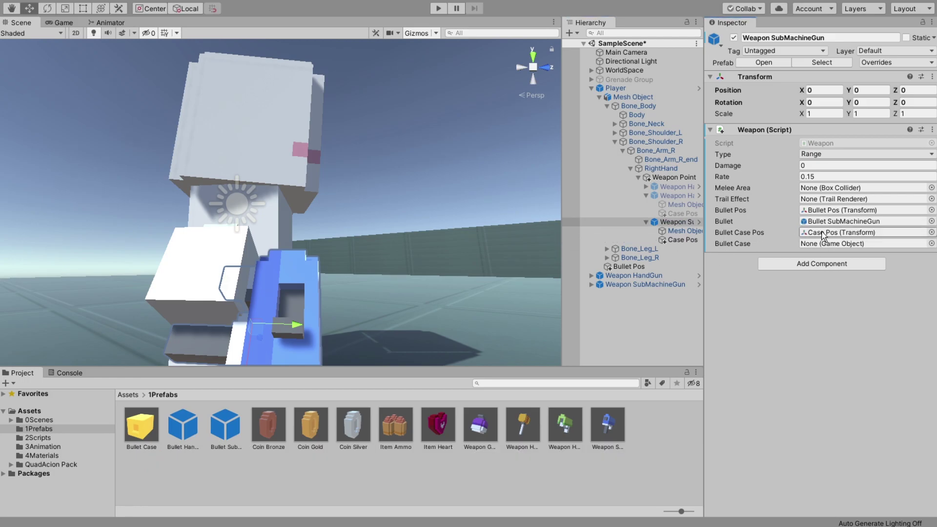
mouse_move(156, 423)
mouse_down()
mouse_move(656, 400)
mouse_move(827, 245)
mouse_up()
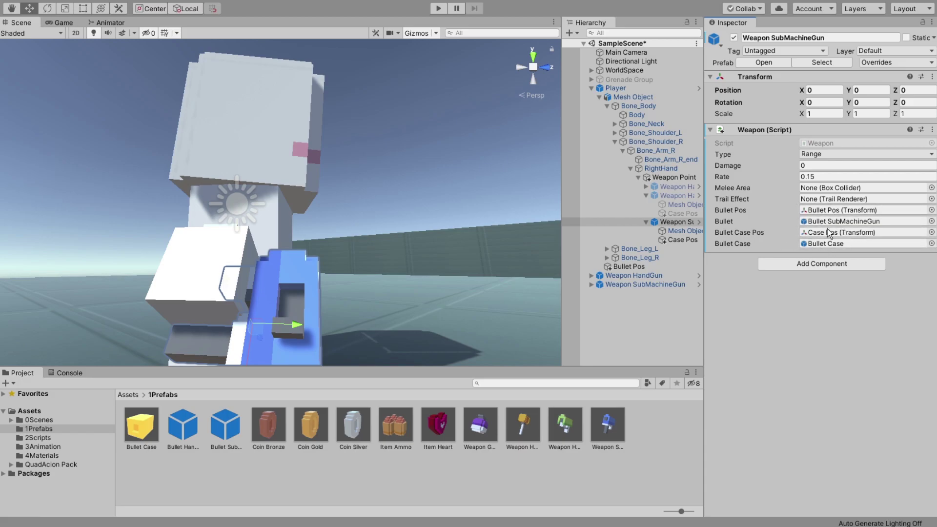
click(670, 226)
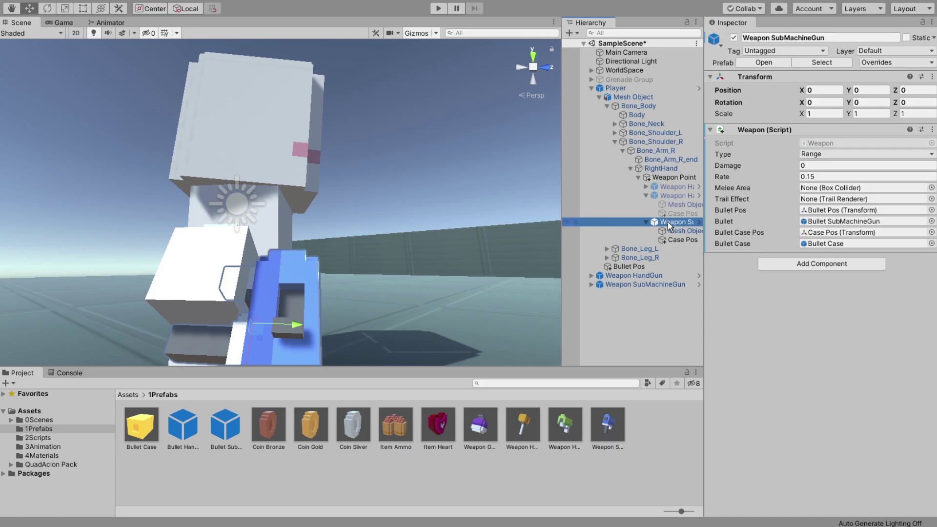
Activate the handgun instead, assign Bullet Pos, Bullet HandGun, Case Pos and Bullet Case, then deactivate it.
click(733, 38)
click(673, 195)
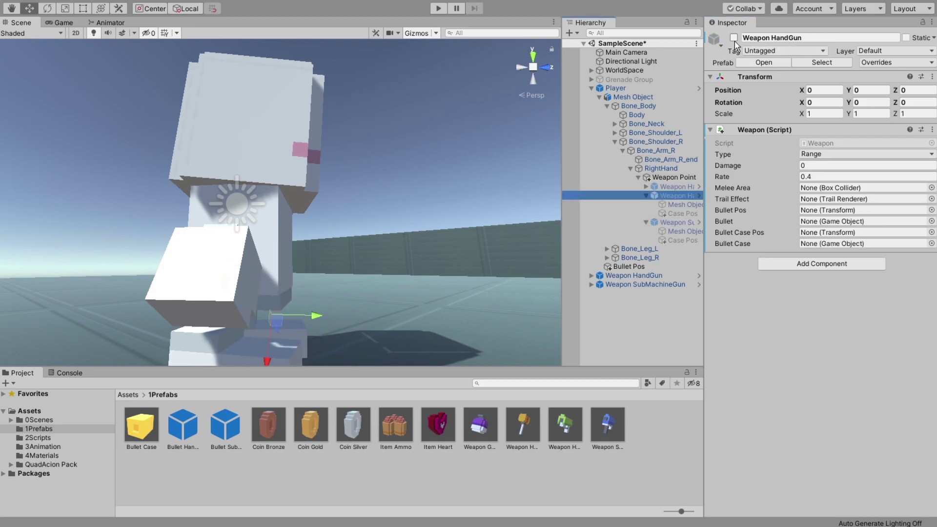
click(734, 38)
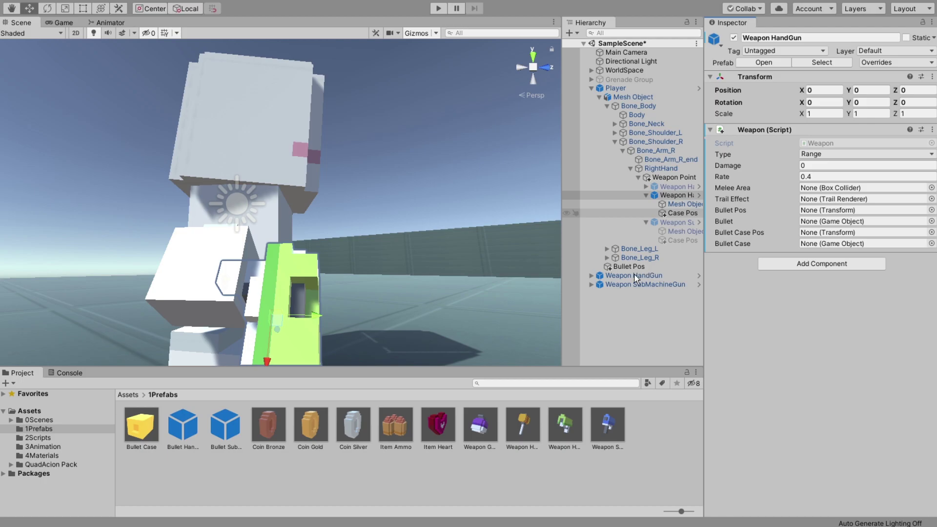
drag(627, 266, 815, 209)
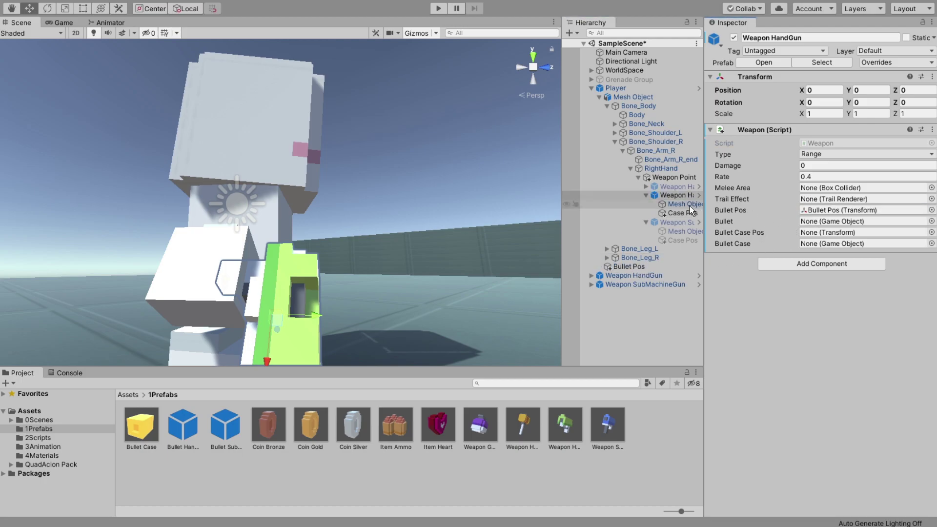
drag(183, 424, 830, 222)
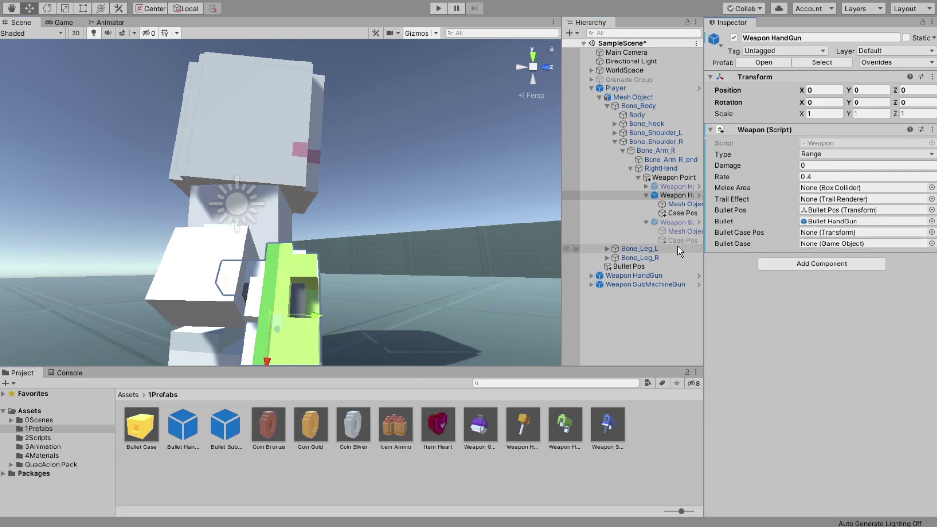
drag(682, 213, 814, 234)
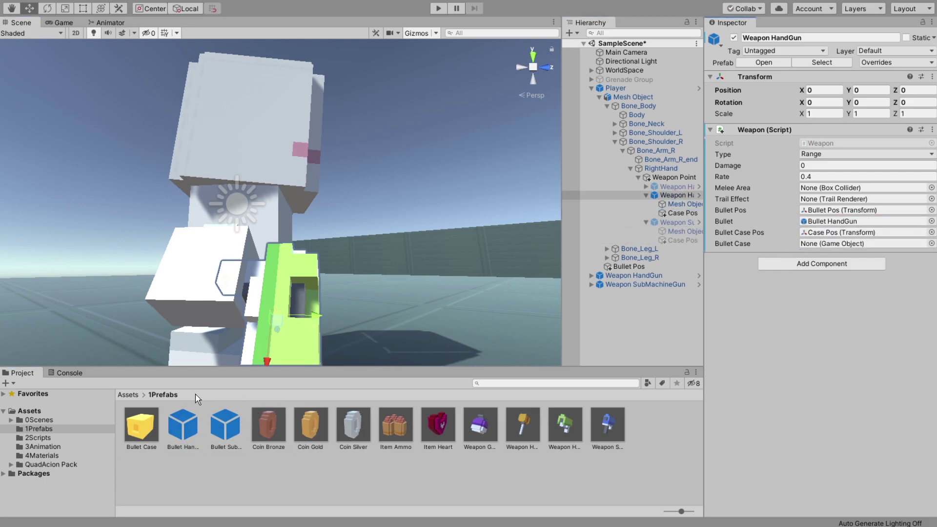
drag(142, 423, 853, 243)
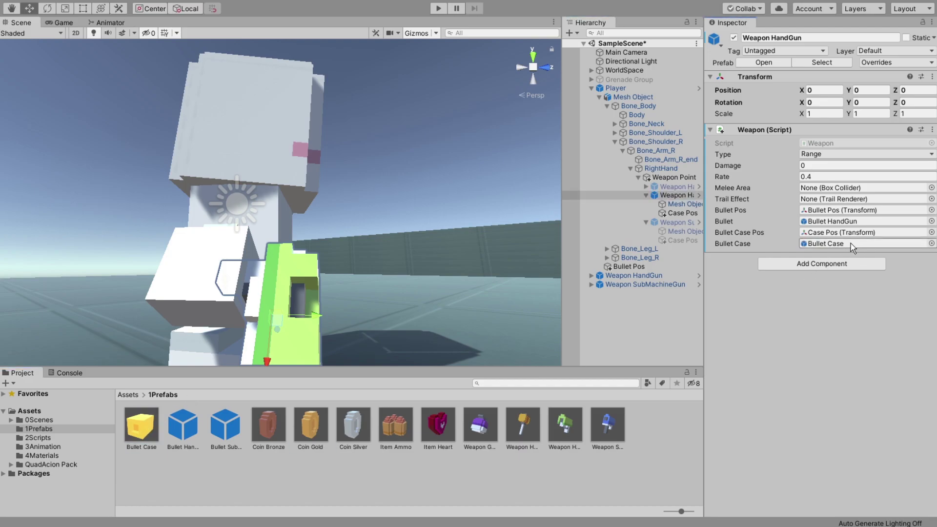
click(733, 38)
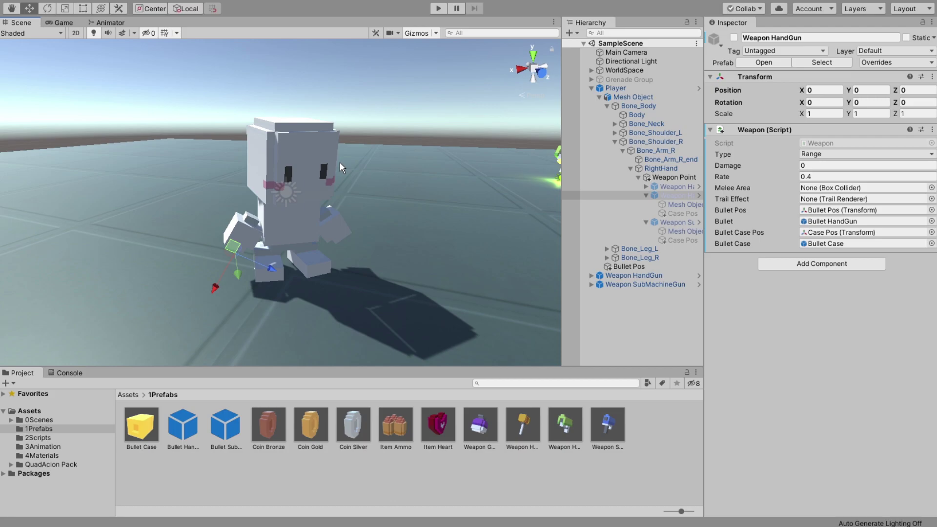
In Weapon.cs, duplicate the melee if-block of Use() as a new else-if branch.
double_click(836, 143)
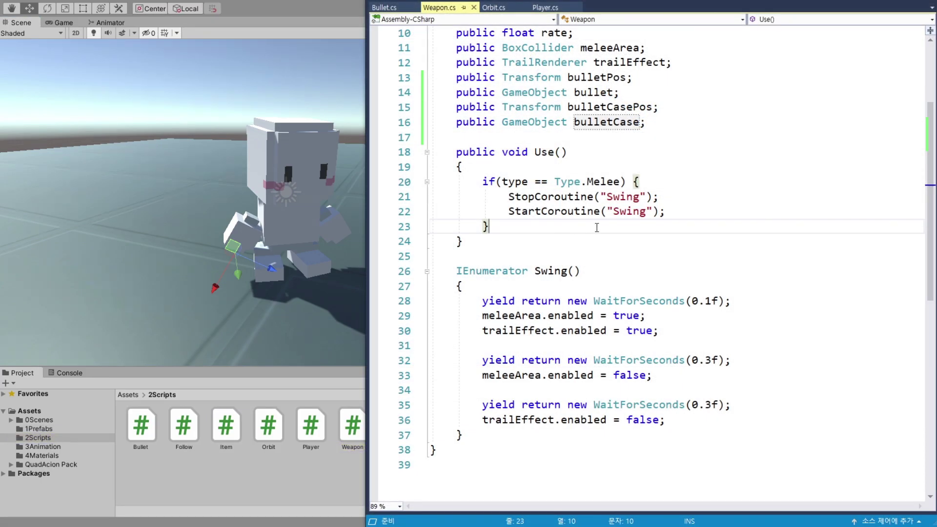
click(567, 271)
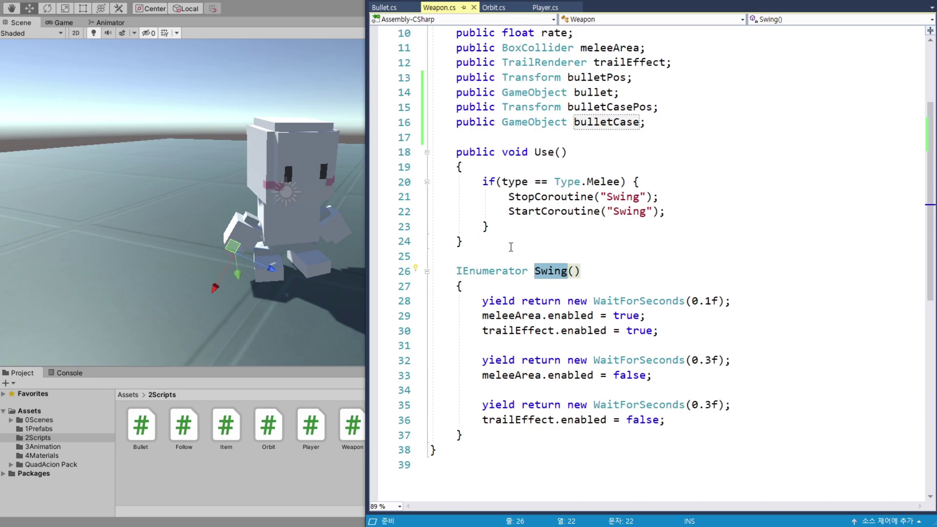
click(502, 222)
key(Return)
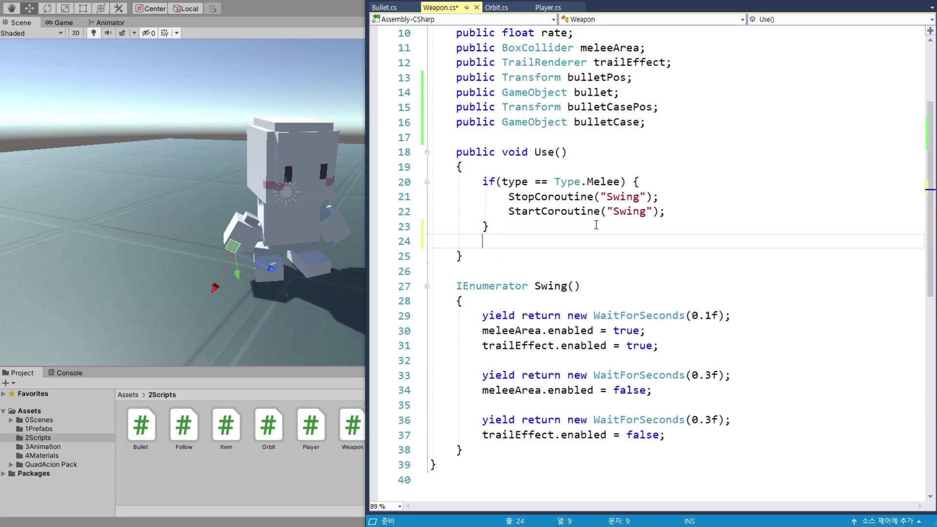
text(else)
key(Escape)
drag(482, 181, 493, 223)
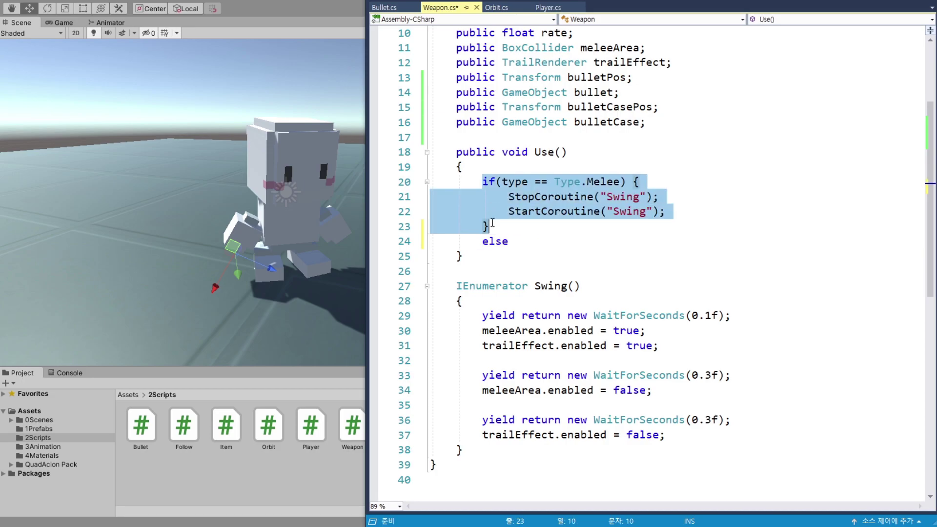
key(ctrl+c)
click(535, 242)
key(ctrl+v)
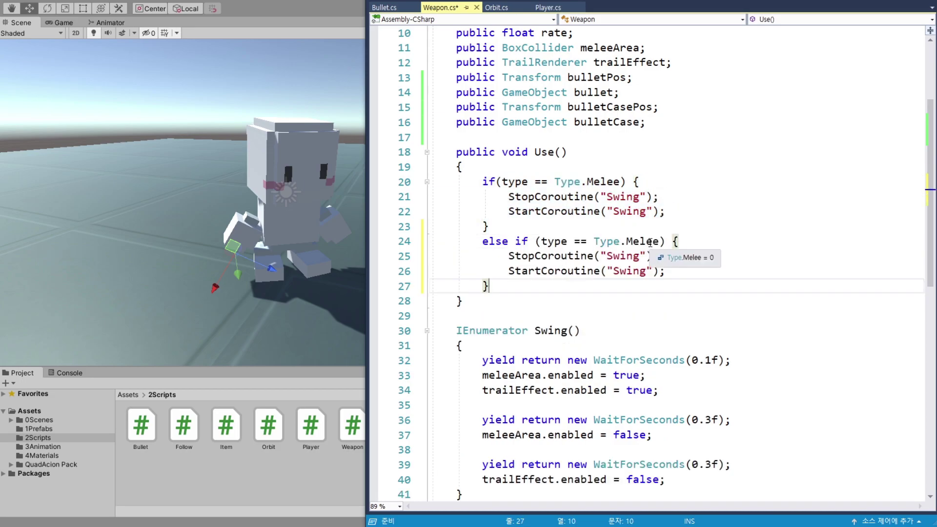
Change the new branch's condition to Range and remove its StopCoroutine("Swing") line.
double_click(640, 241)
key(BackSpace)
text(R)
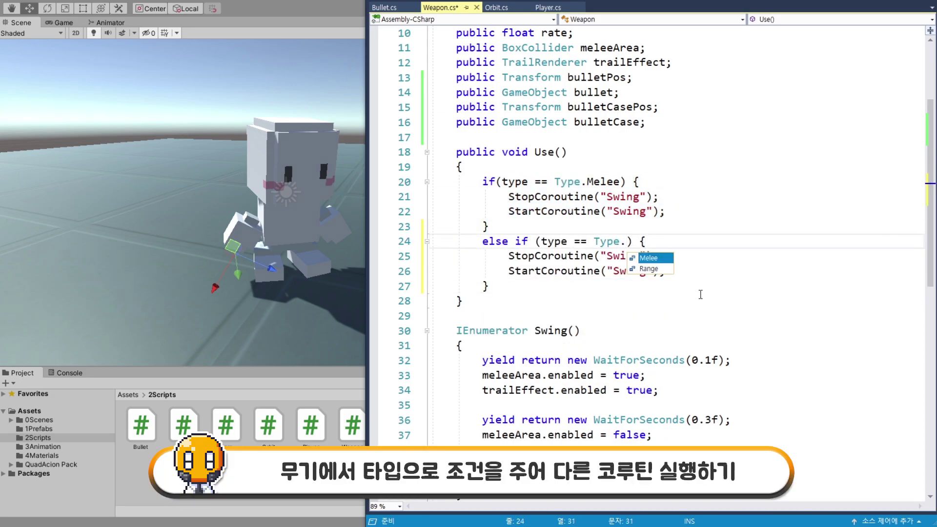
text(ange)
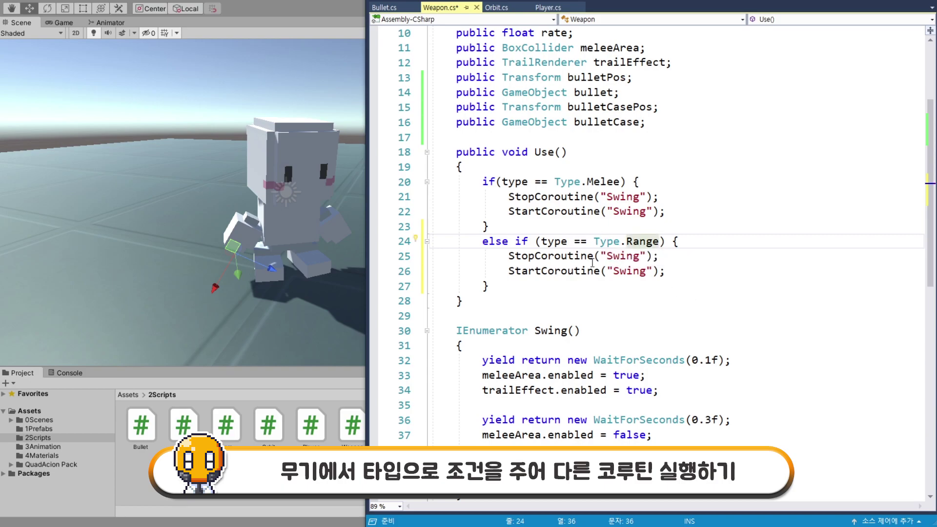
click(574, 259)
key(ctrl+x)
double_click(631, 256)
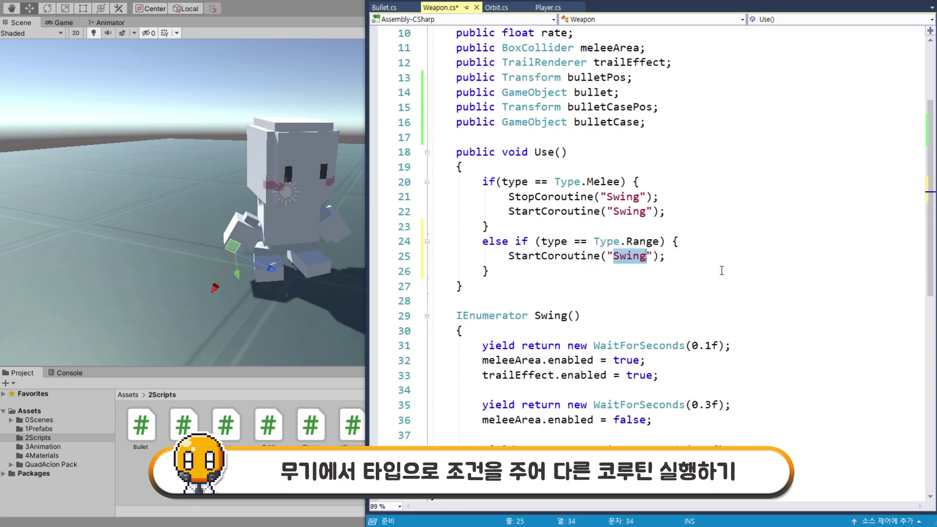
Make the Range branch start "Shot" and paste a copy of Swing() below it.
text(Shot)
scroll(645, 270, down, 1)
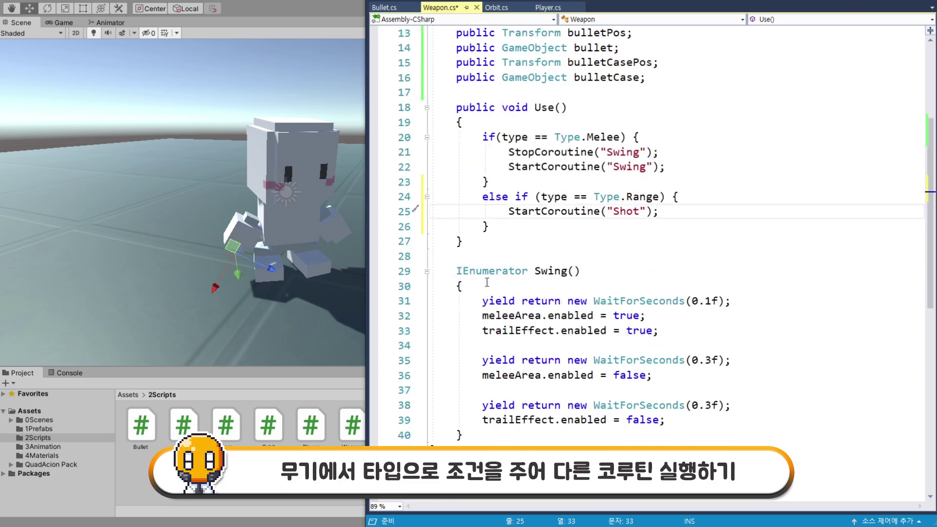
drag(458, 274, 473, 432)
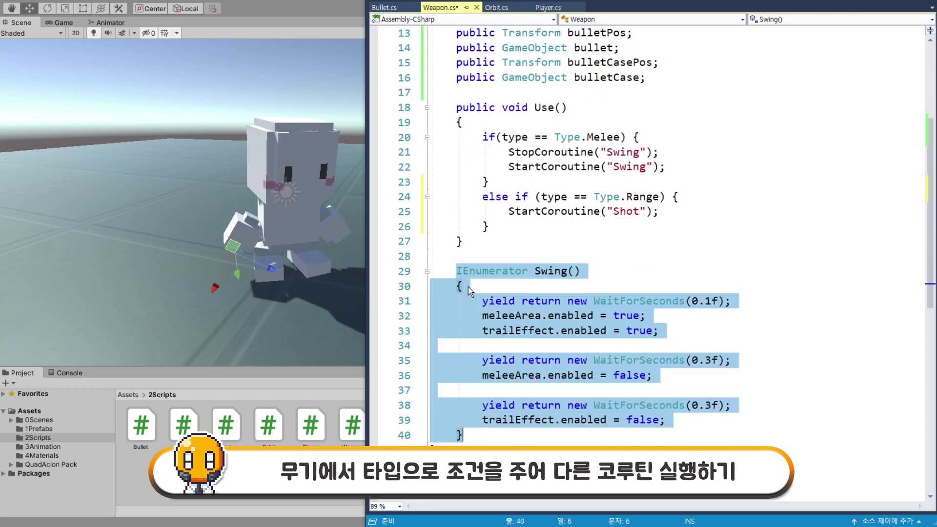
key(Right)
scroll(477, 359, down, 2)
key(Return)
key(Return)
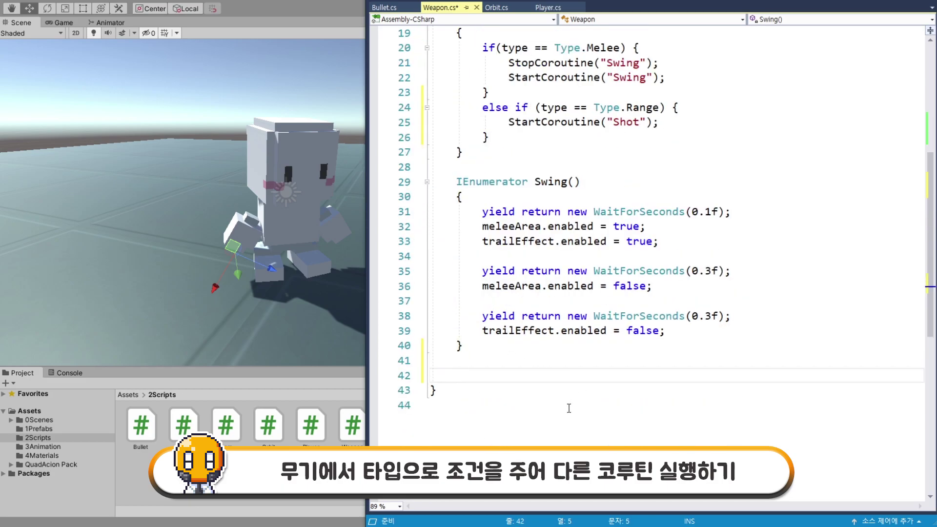
key(ctrl+v)
scroll(532, 390, down, 2)
Rename the pasted coroutine to Shot() and save Weapon.cs.
key(Return)
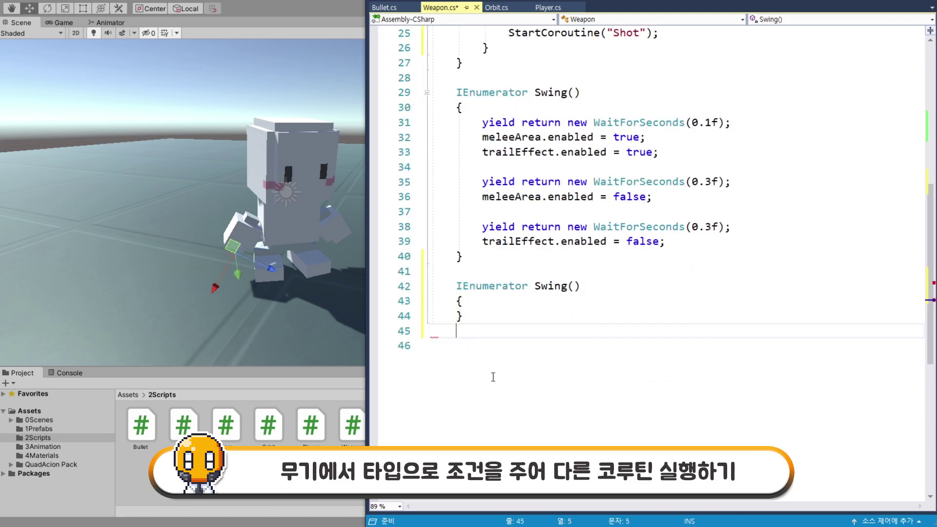
text(})
click(496, 301)
key(Return)
double_click(561, 292)
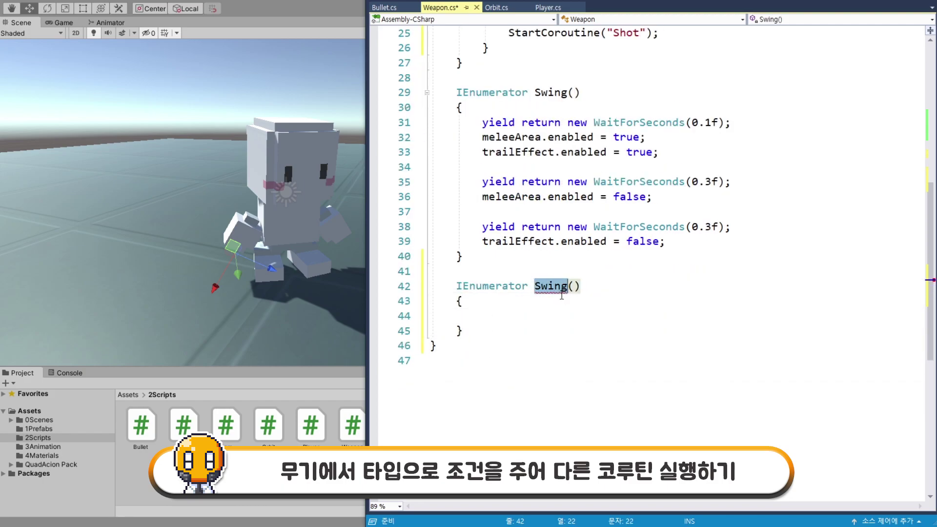
text(Shot)
click(644, 257)
click(573, 315)
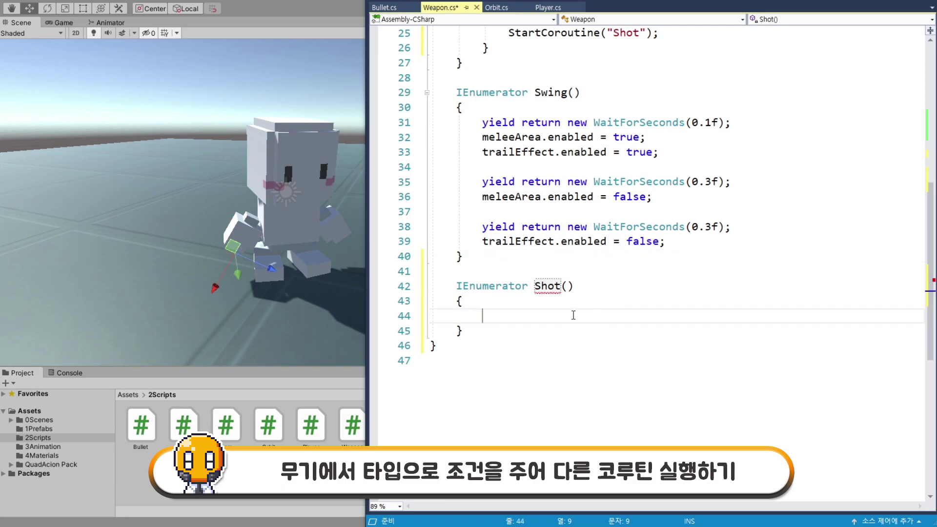
key(ctrl+s)
Put yield return null; inside the Shot() body and save.
scroll(541, 375, up, 1)
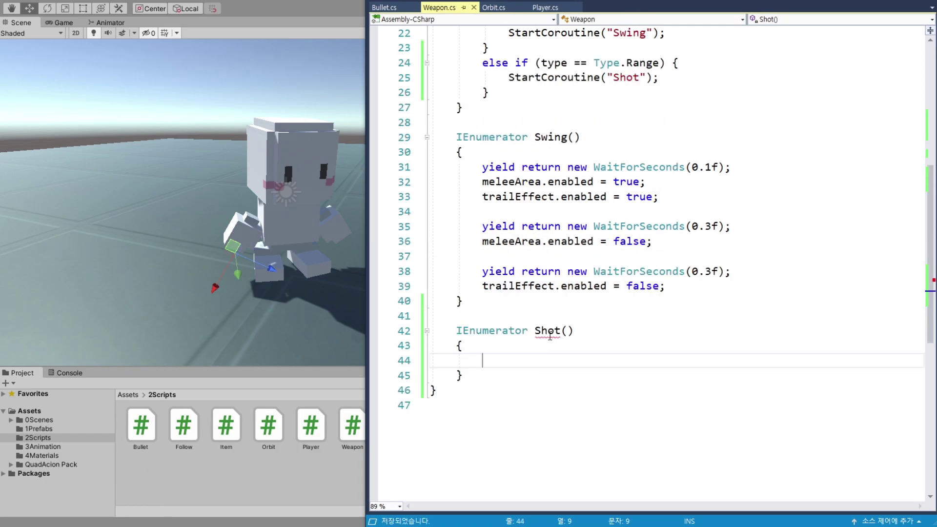
mouse_move(550, 334)
text(y)
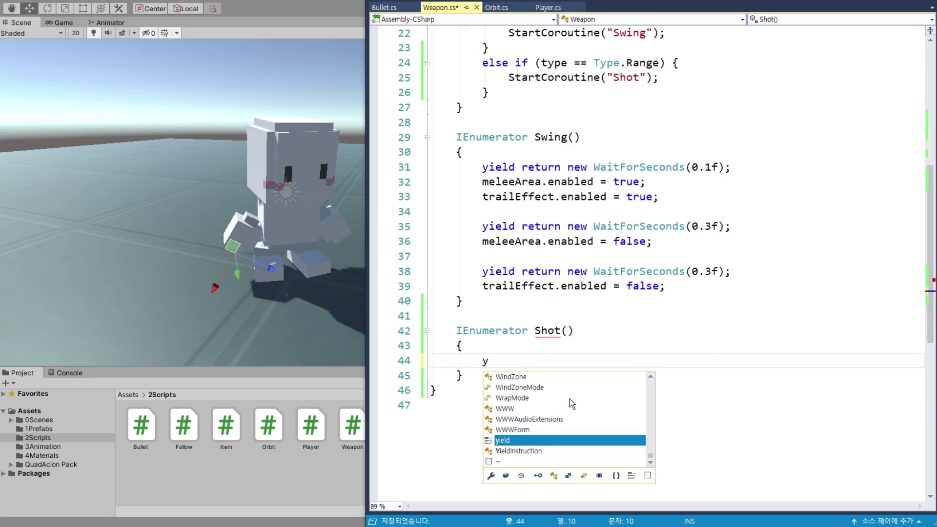
text(ield return )
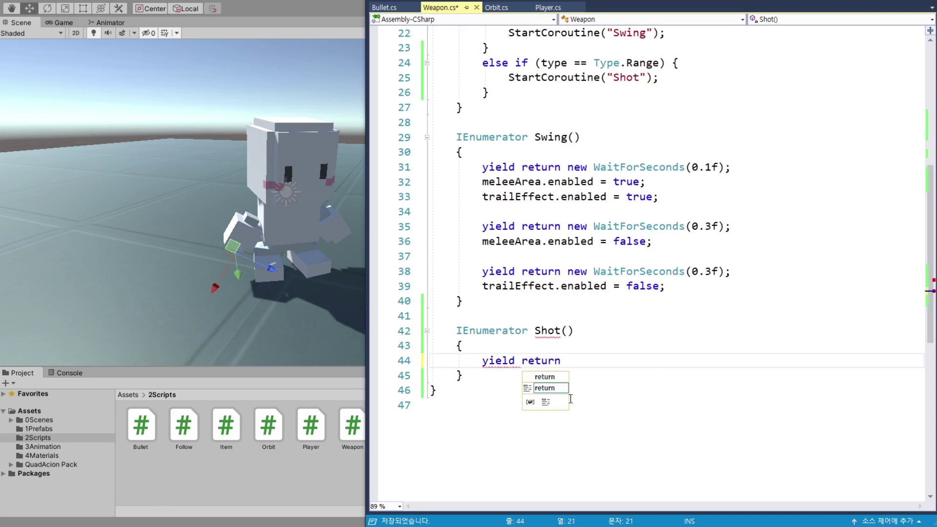
text(nu)
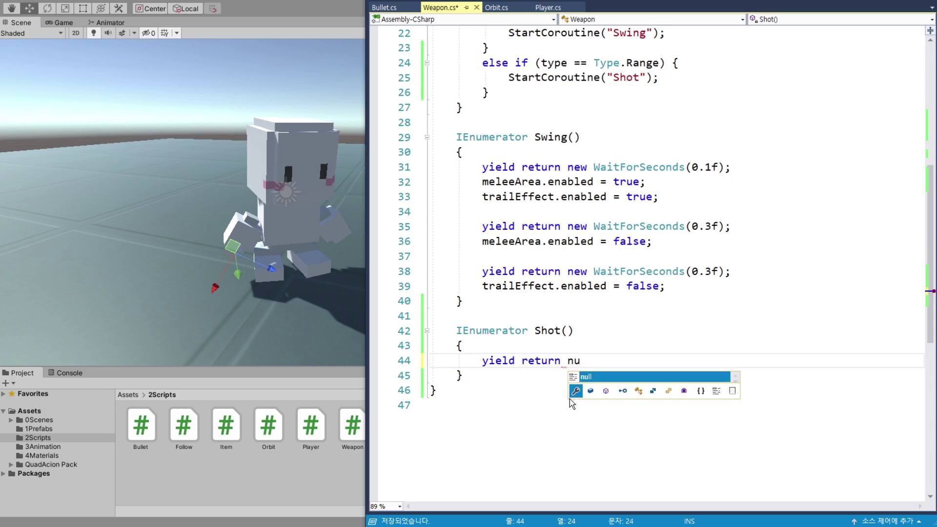
text(ll;)
key(ctrl+s)
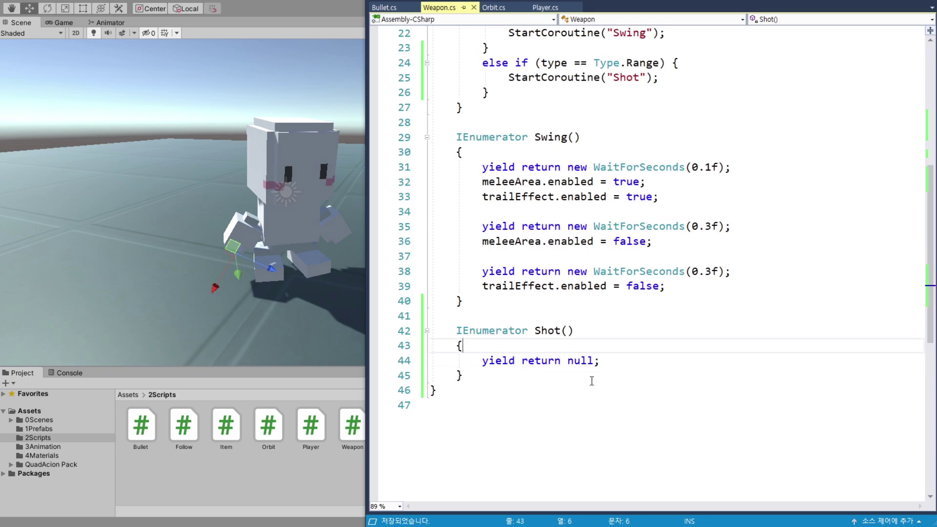
Add the comments //#1. 총알 발사 above and //#2. 탄피 배출 below yield return null.
scroll(591, 381, down, 1)
key(ctrl+Return)
text(//#1.총알 발사)
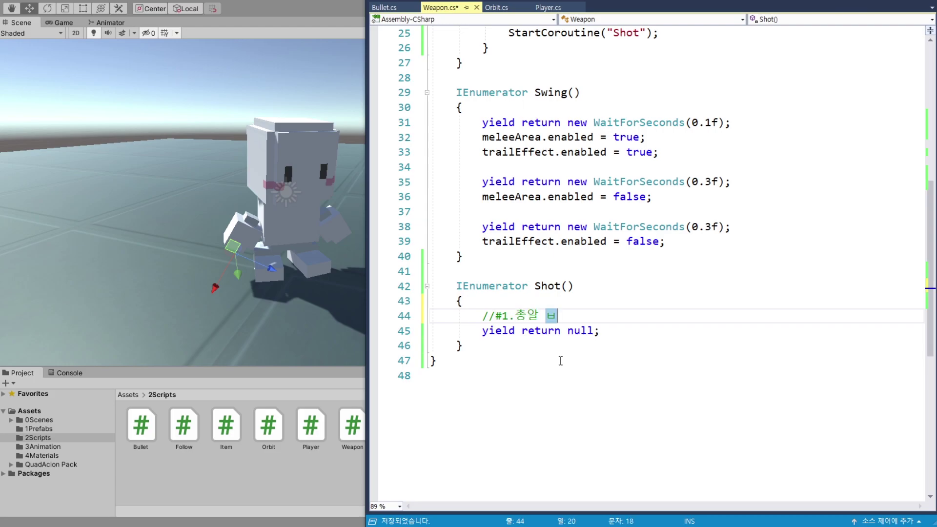
click(640, 330)
key(Return)
text(//#2. 탄피)
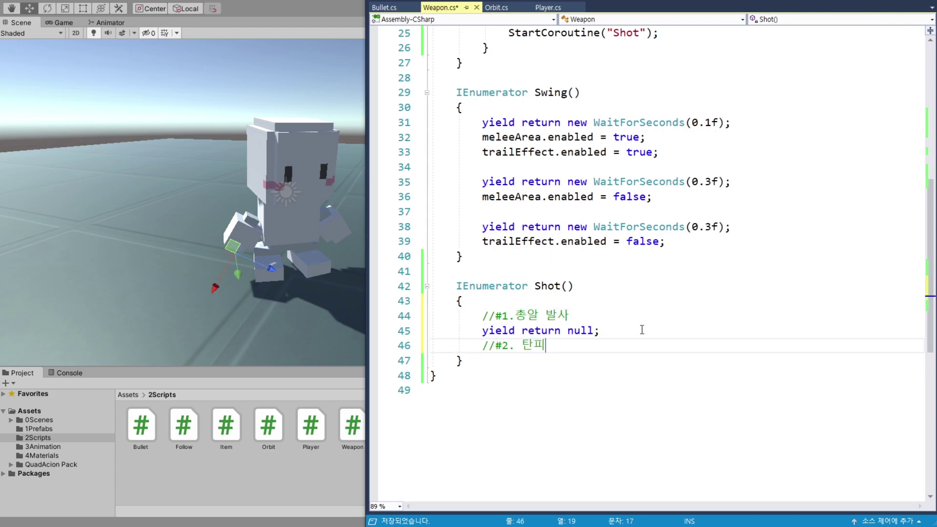
text( 배출)
key(Return)
click(609, 332)
key(ctrl+Return)
scroll(550, 378, down, 1)
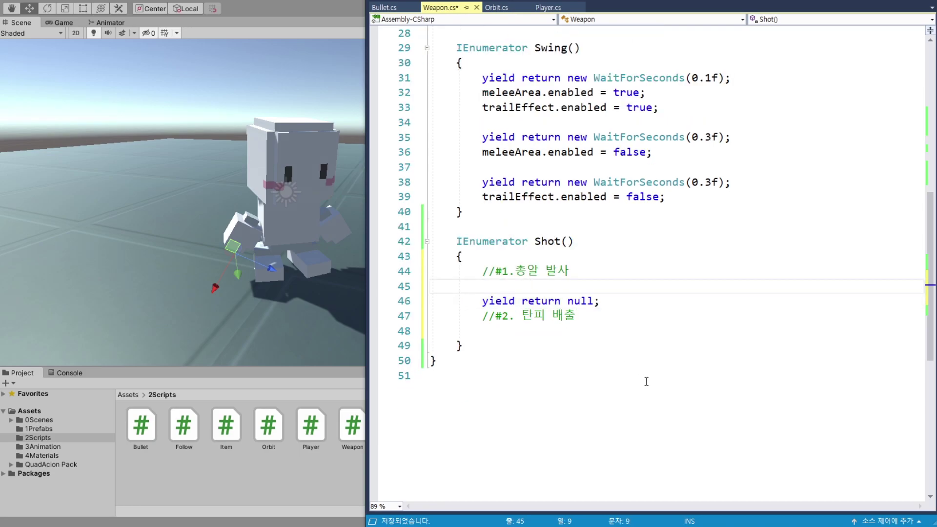
Write GameObject intantBullet = Instantiate(bullet, bulletPos.position, bulletPos.rotation); under the firing comment.
text(Game)
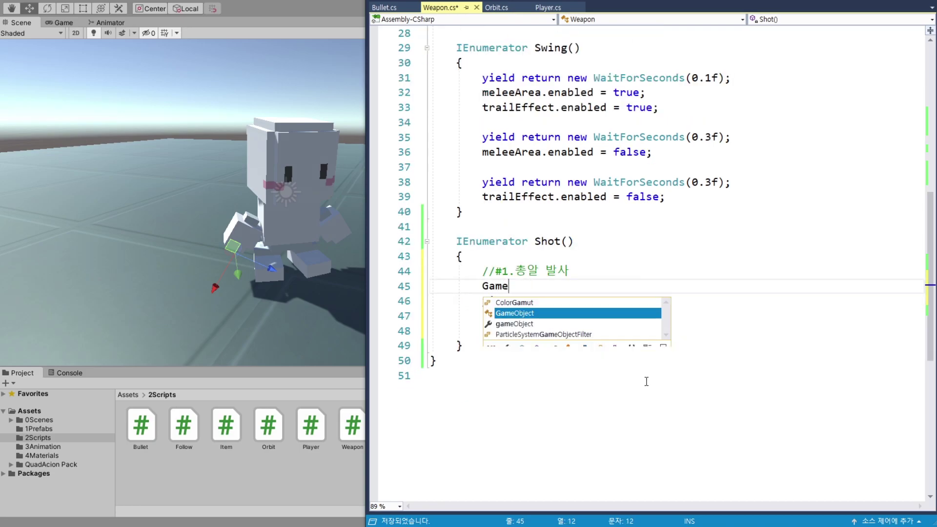
text(Object i)
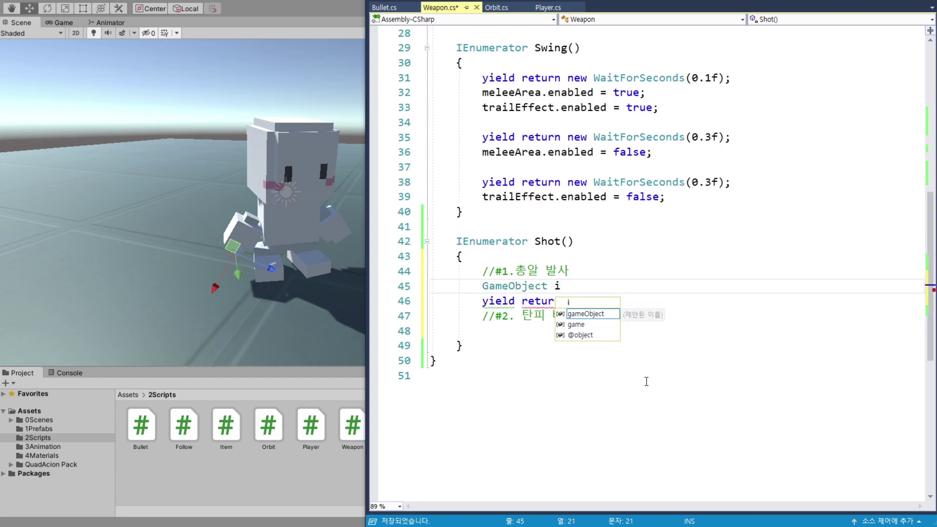
text(ntantBul)
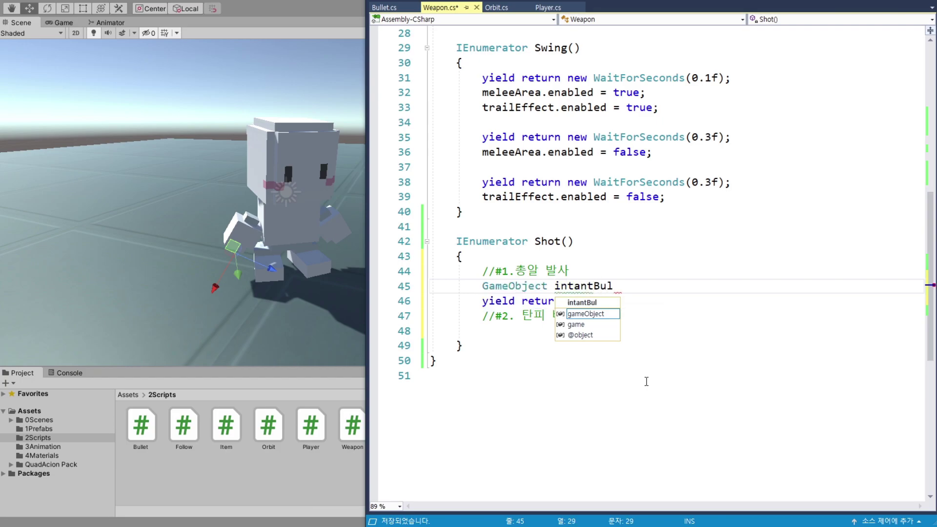
text(let = )
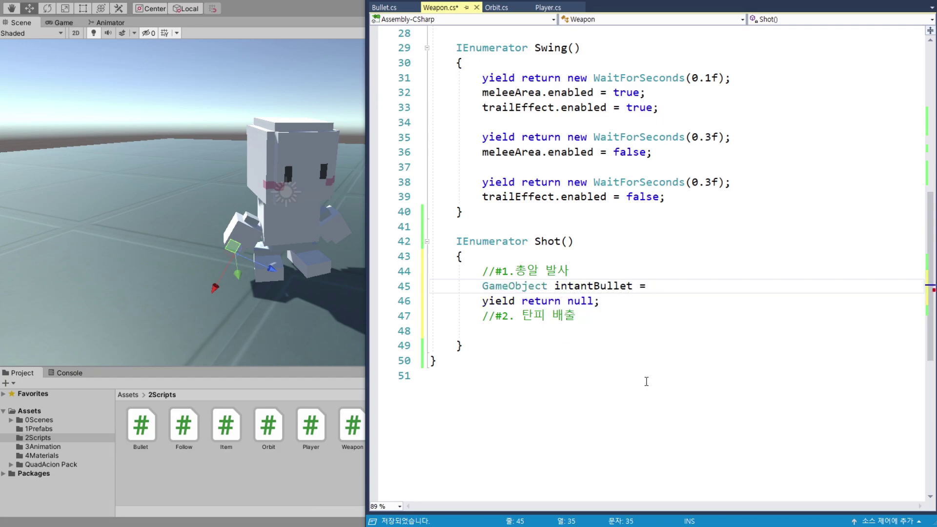
text(Int)
key(BackSpace)
text(s)
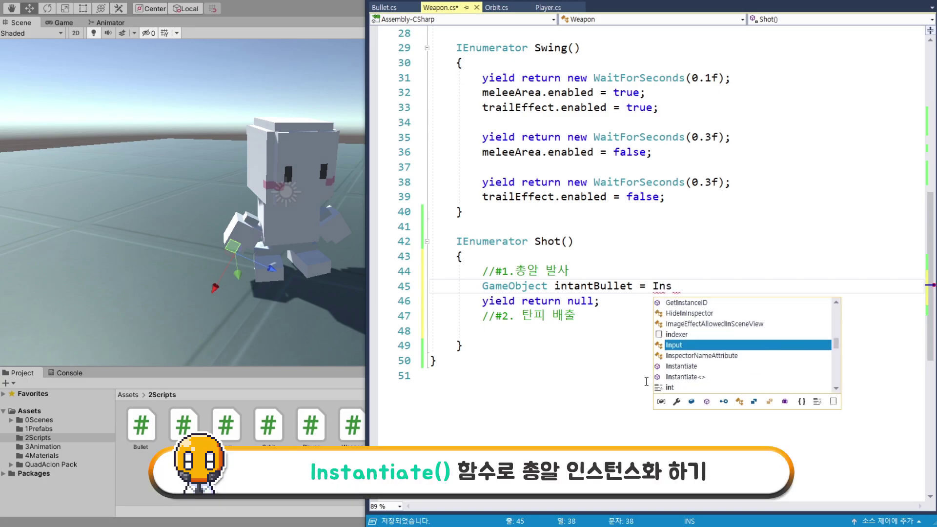
text(tan)
key(Tab)
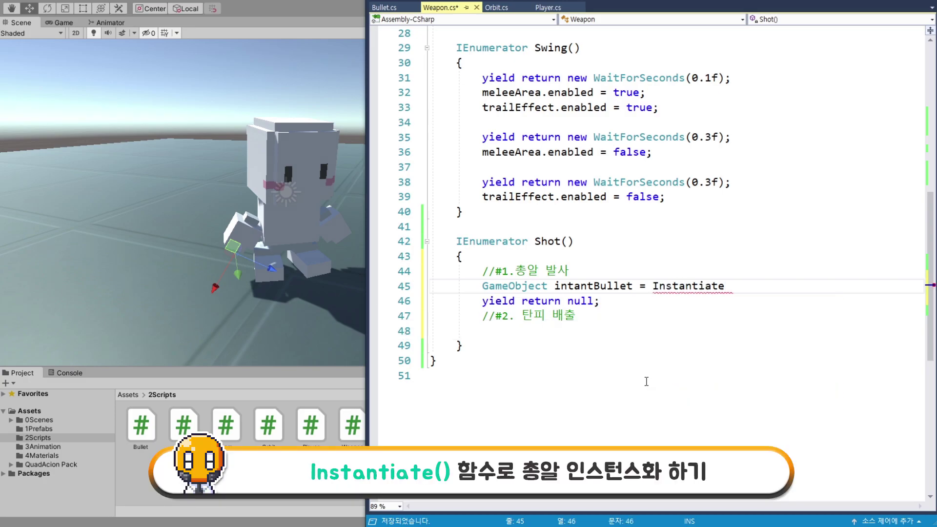
text(()
text(bullet)
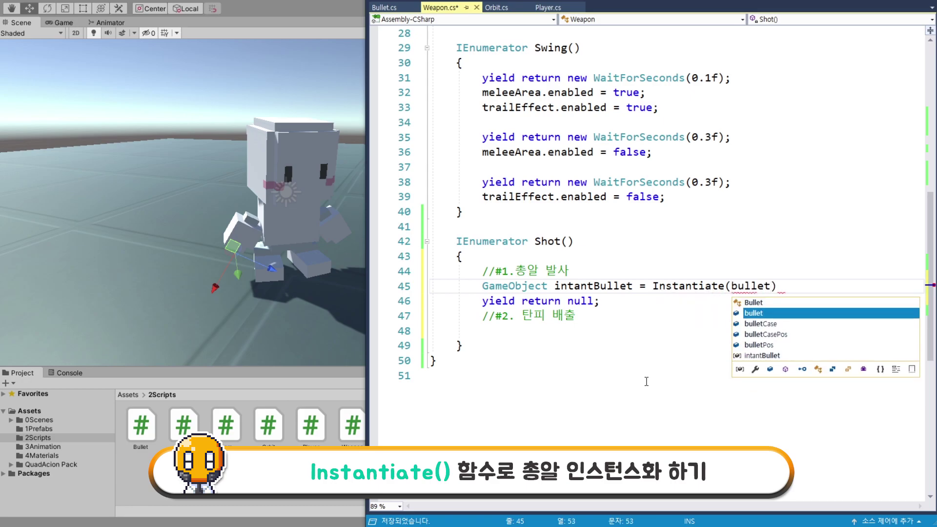
key(Escape)
text(,)
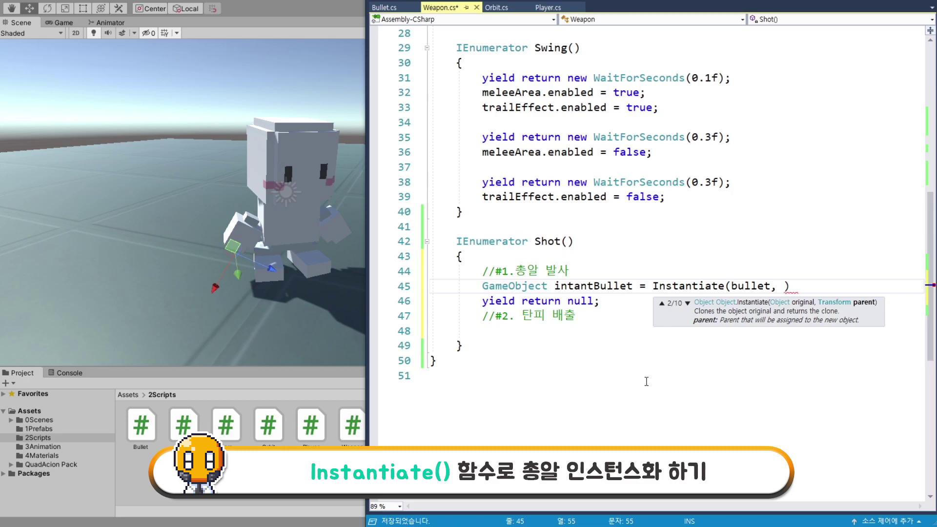
text( bulletPo)
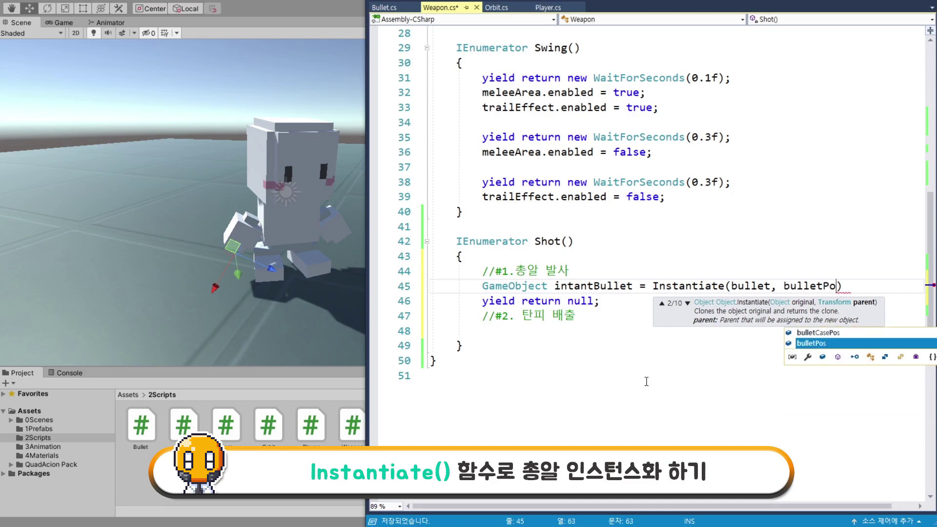
text(s.)
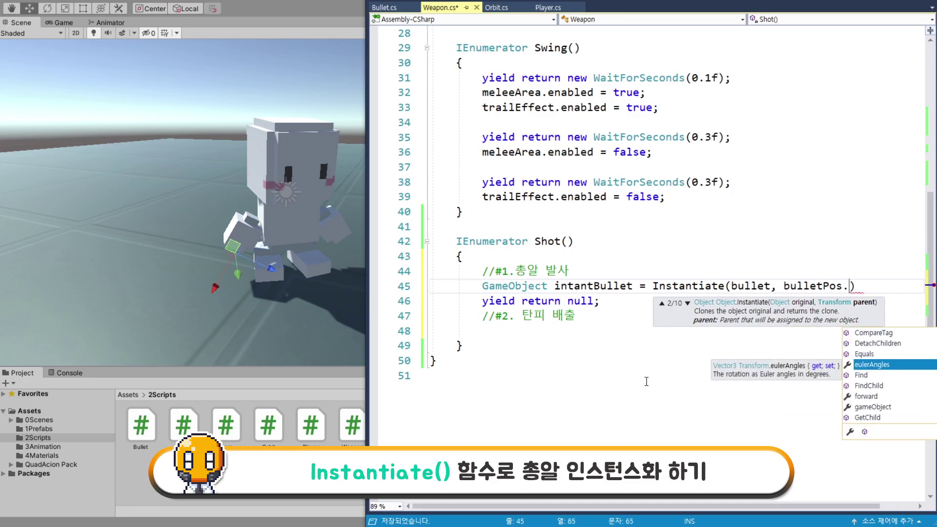
text(p)
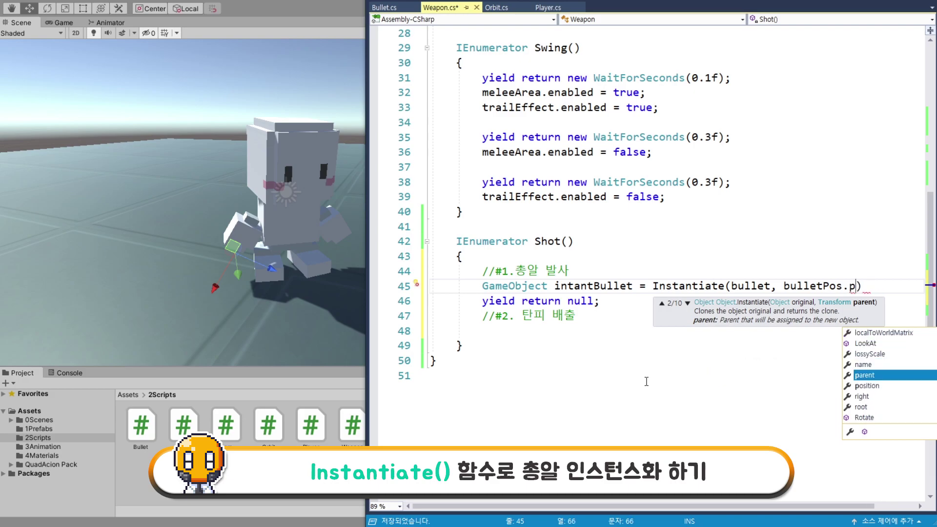
text(o)
key(Tab)
text(, )
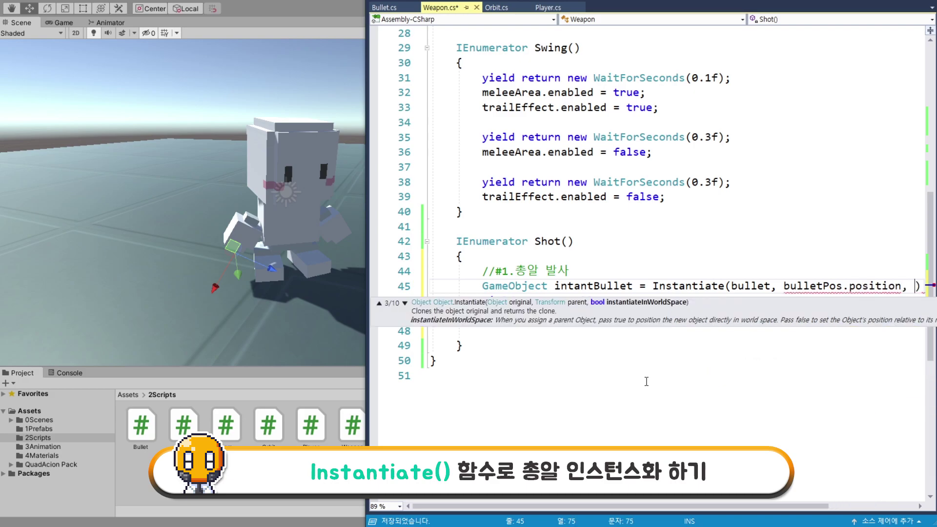
text(bullet)
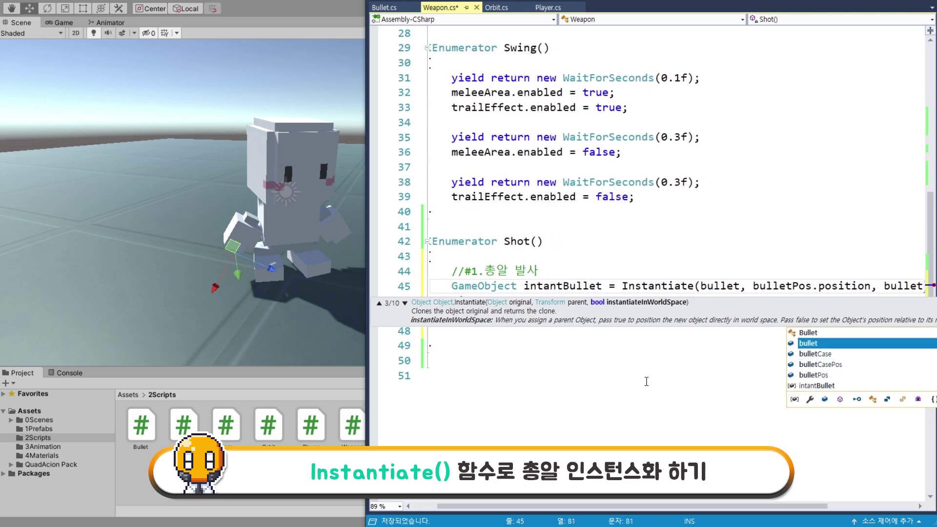
key(Down)
key(Down)
key(Down)
key(Tab)
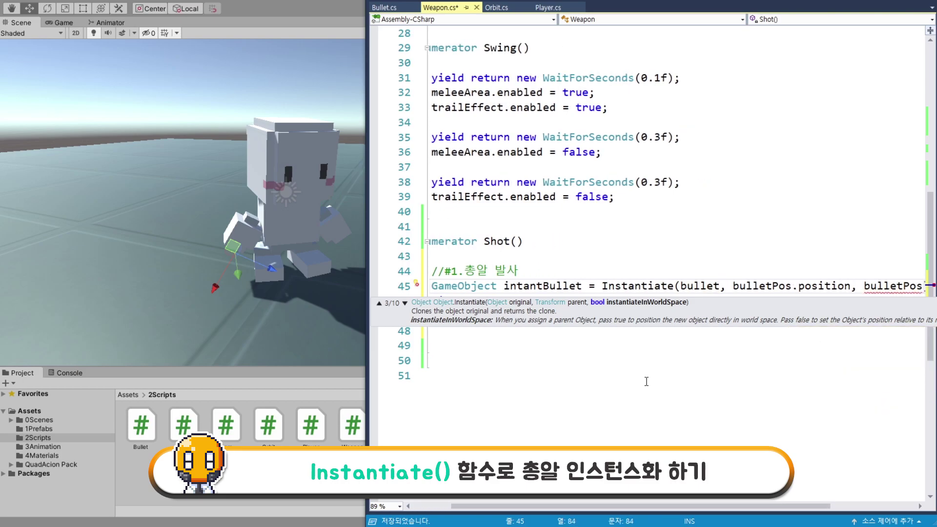
text(,)
key(BackSpace)
text(.)
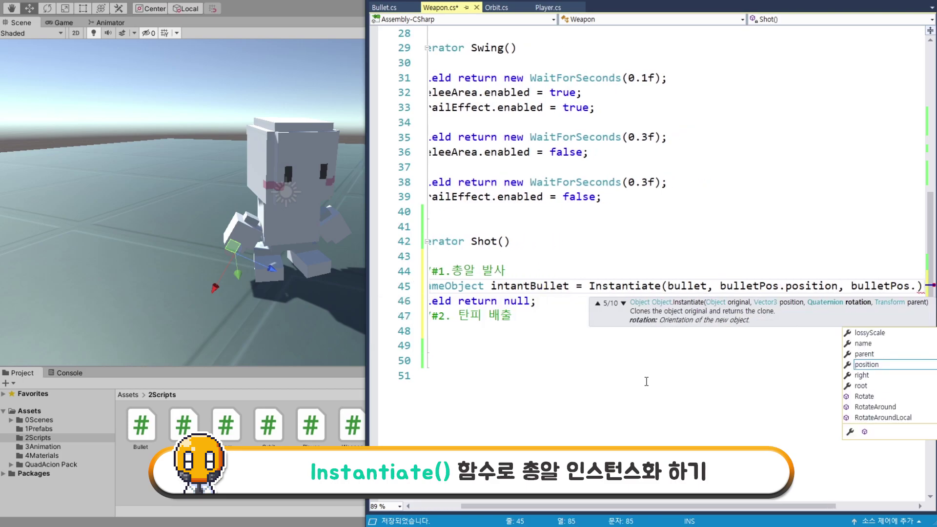
text(rot)
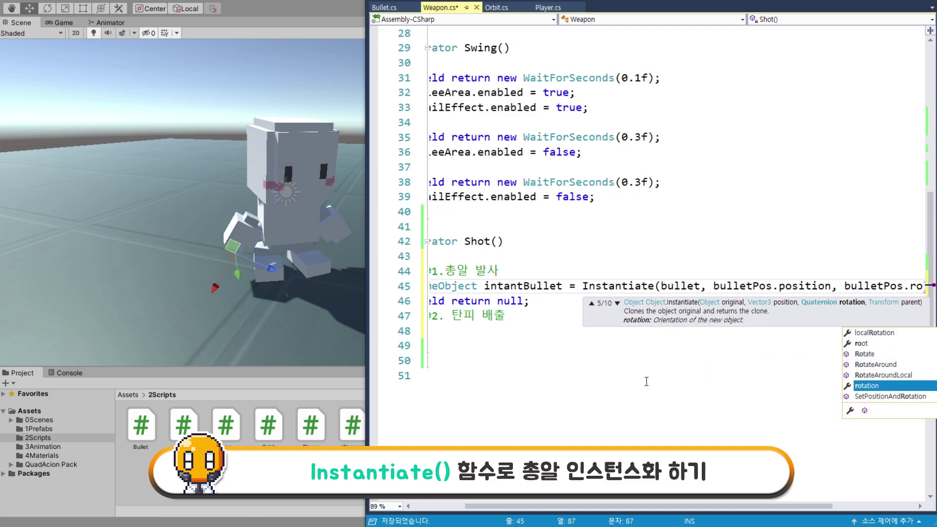
key(Tab)
text();)
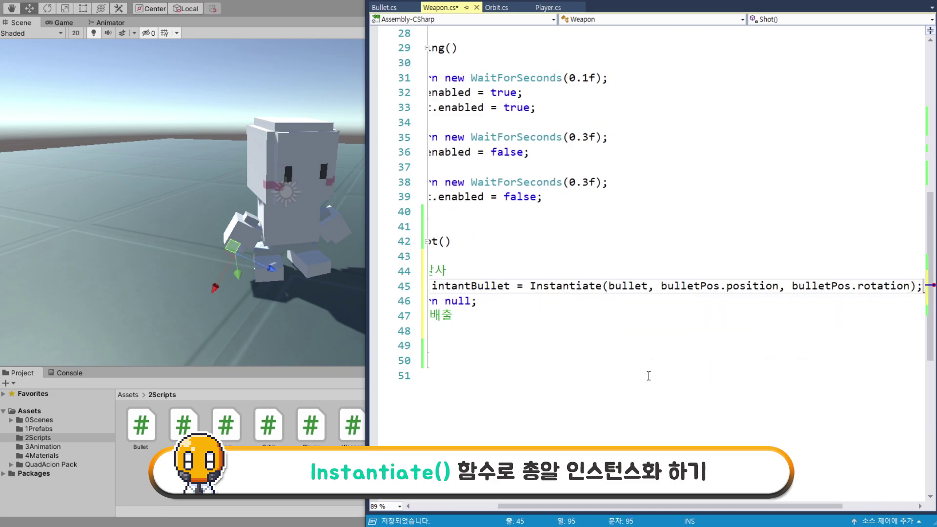
key(Return)
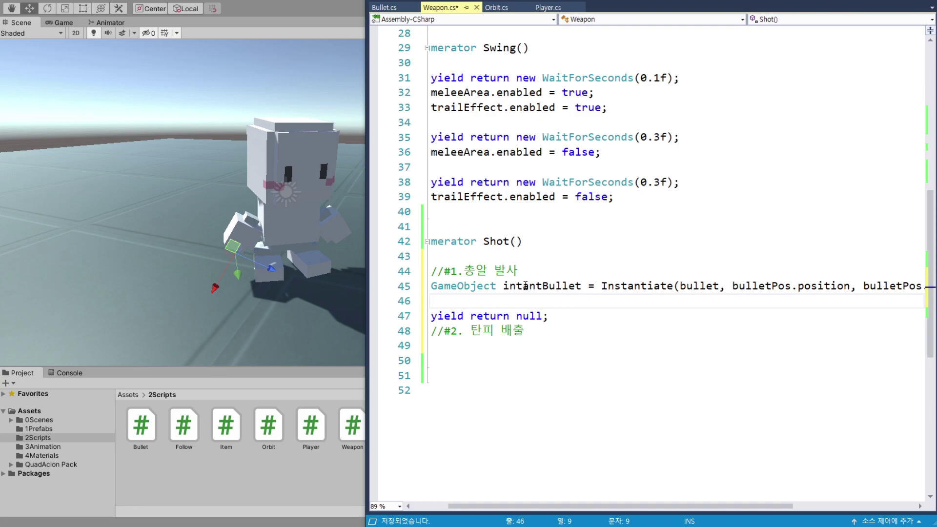
Add Rigidbody bulletRigid = intantBullet.GetComponent<Rigidbody>(); and begin bulletRigid.velocity = on the next line.
text(R)
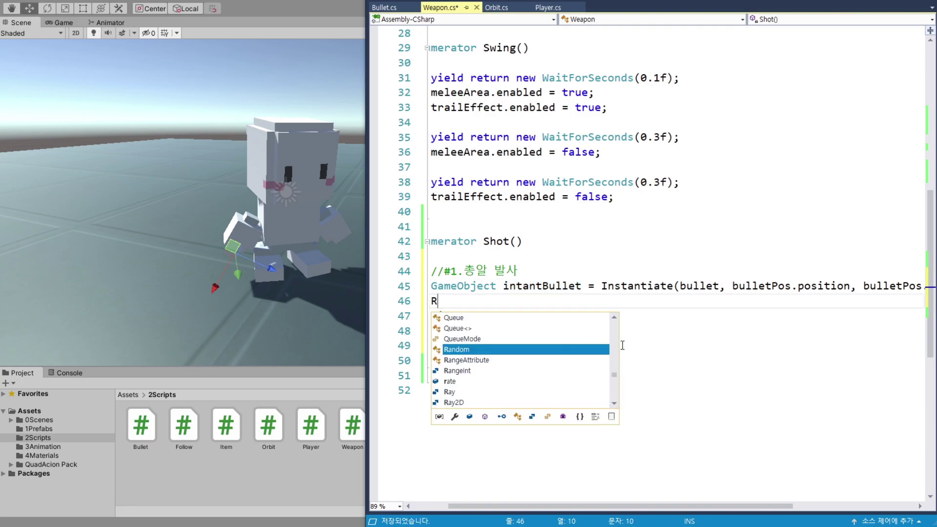
text(igidbody)
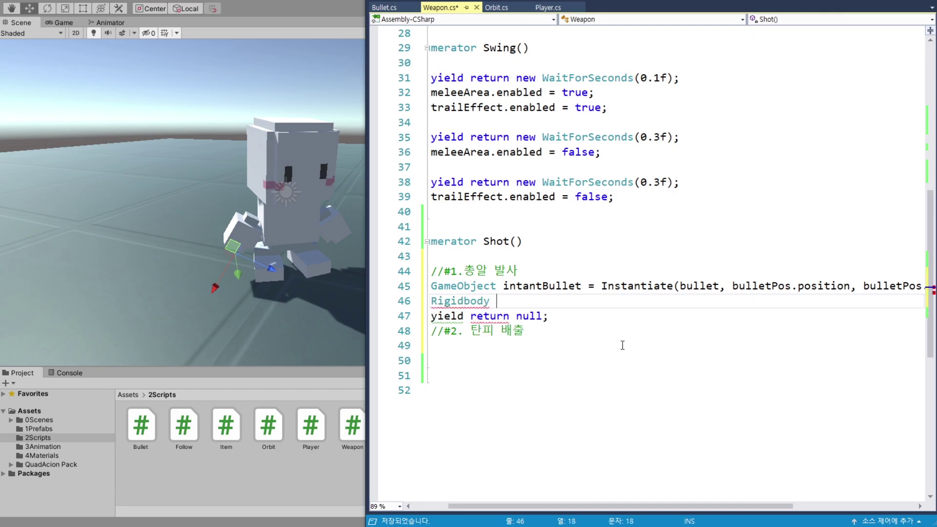
text( bulletRigid = )
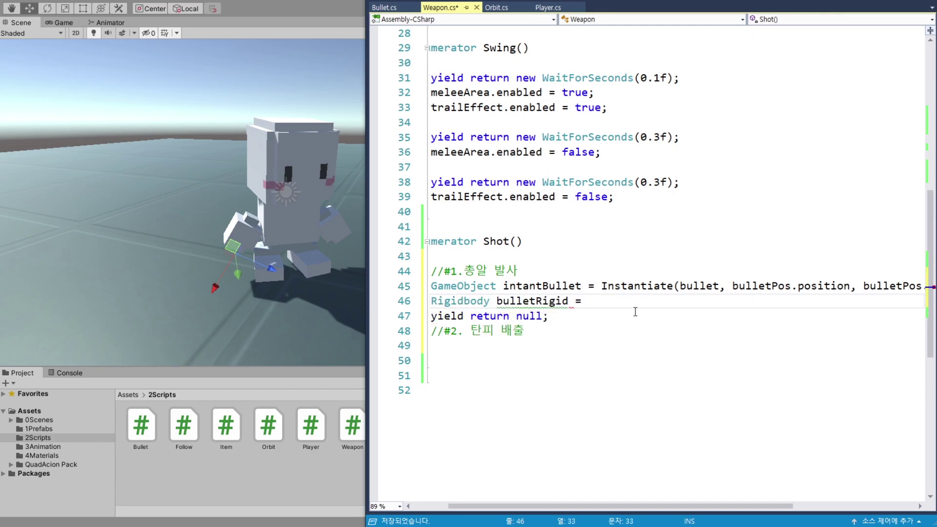
text(intantBullet.GetComponent<Rigidbody>();)
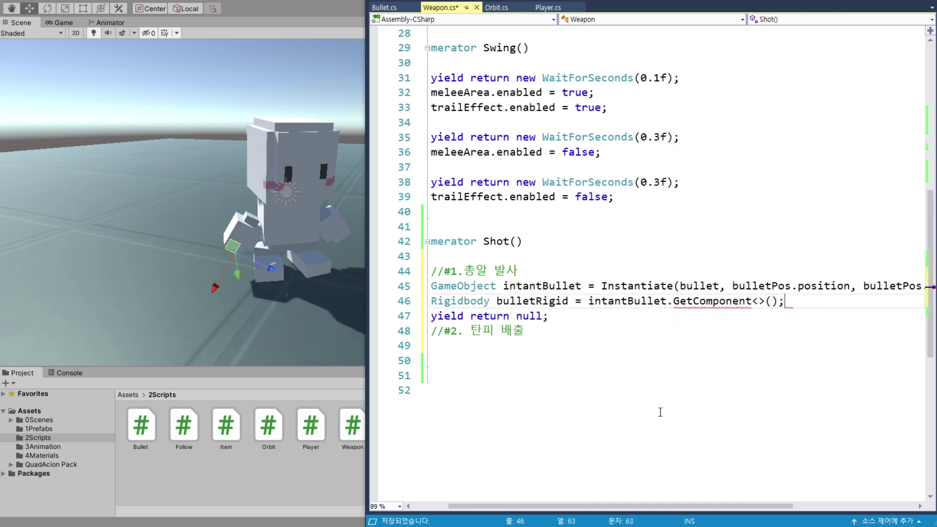
key(Left)
key(Left)
key(Left)
text(Rigidbody)
key(End)
key(Return)
text(bulletRigid)
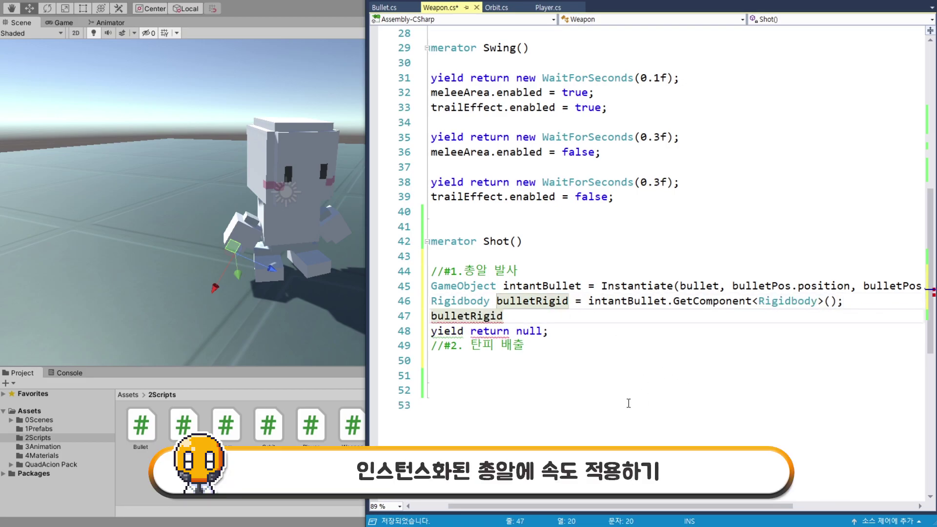
text(.vel)
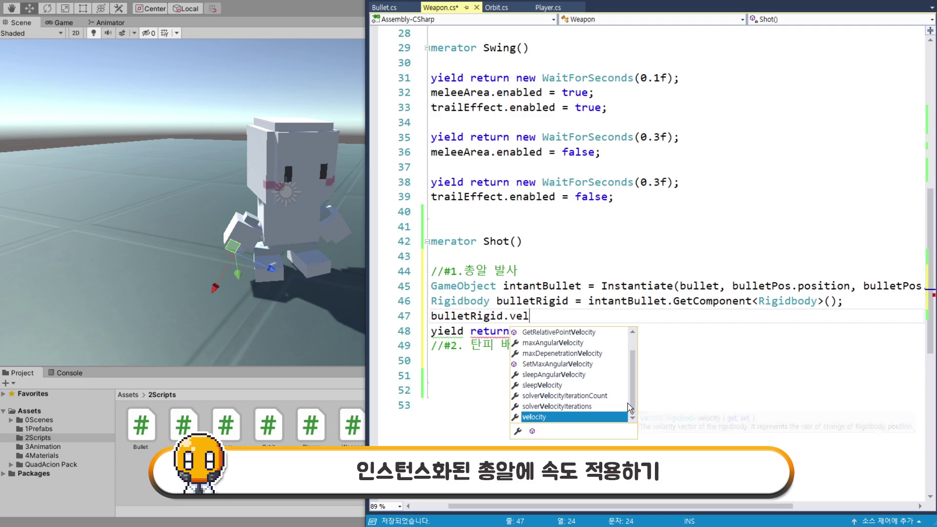
key(Tab)
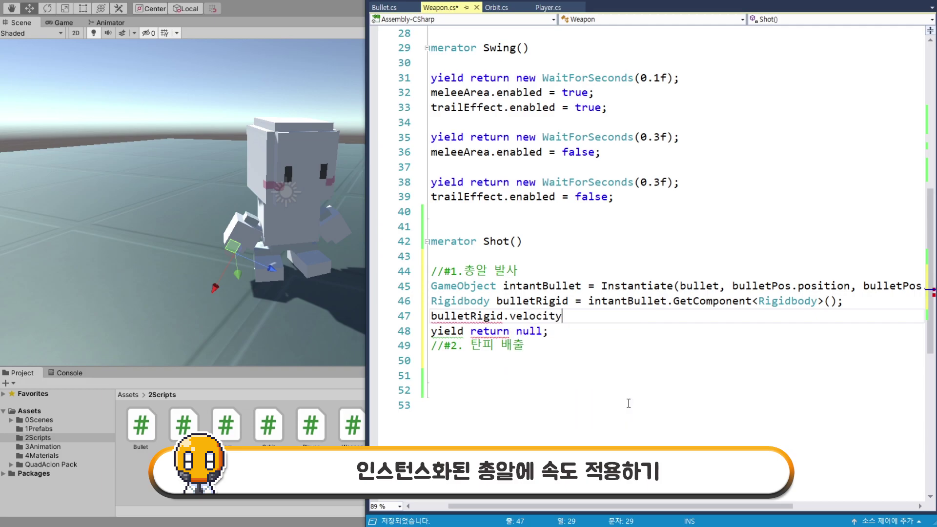
text(=)
In Unity, frame Bullet Pos and orbit around it to see which way it faces.
click(327, 1)
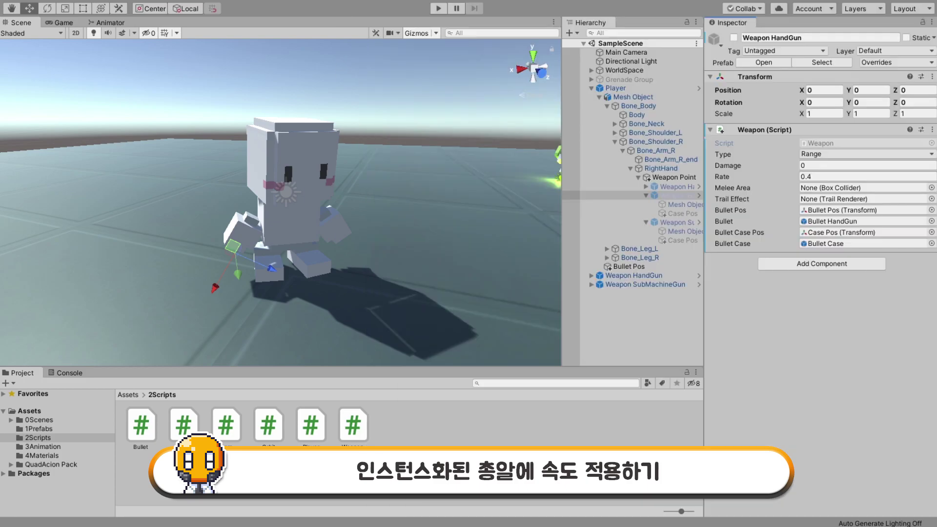
click(629, 267)
key(f)
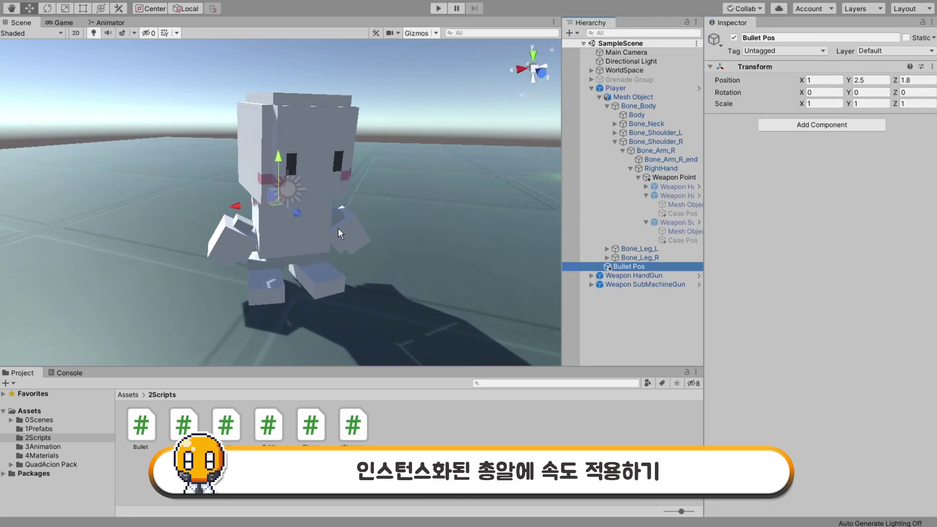
alt+drag(338, 227, 402, 259)
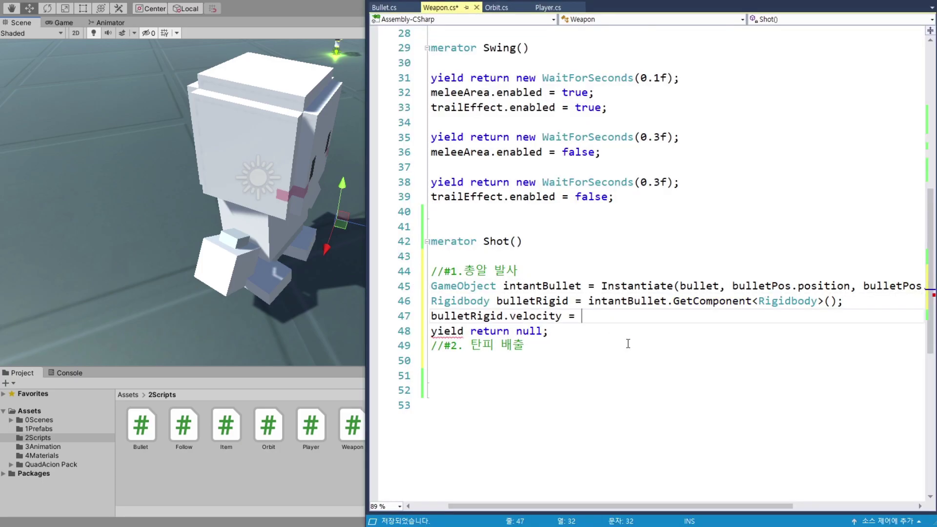
Complete the line as bulletRigid.velocity = bulletPos.forward * 50; and add a blank line after it.
text(bulletPos.)
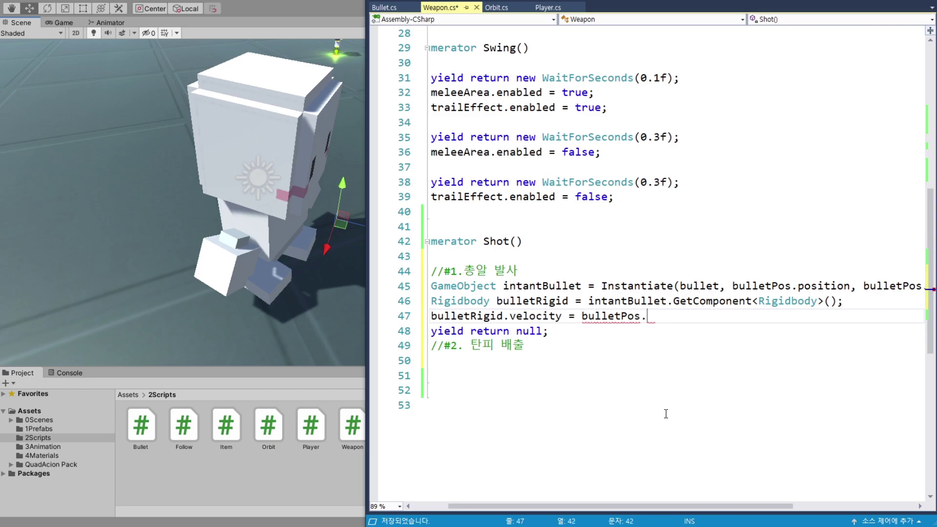
text(fo)
key(Tab)
text(* )
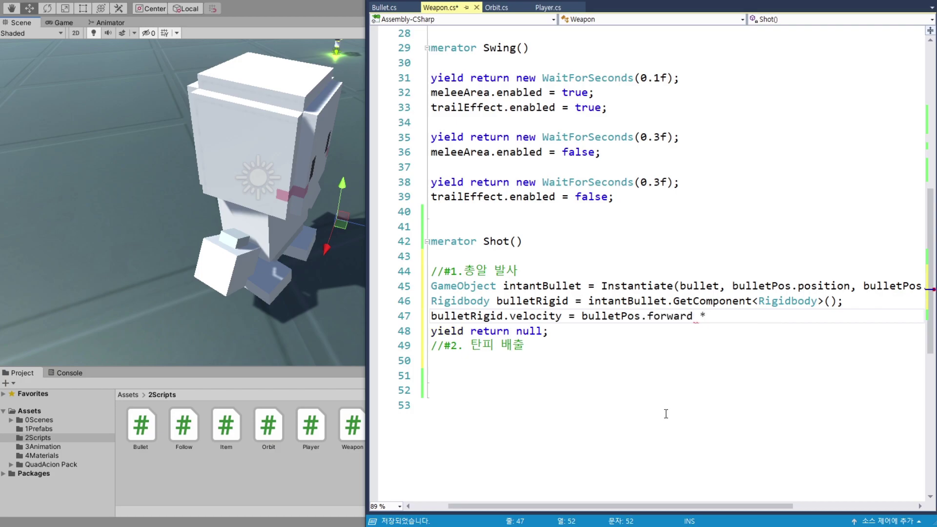
text(50;)
key(Return)
Review the Shot() lines, add a blank line under the //#2 comment, and select the bullet-spawning lines.
drag(536, 506, 497, 511)
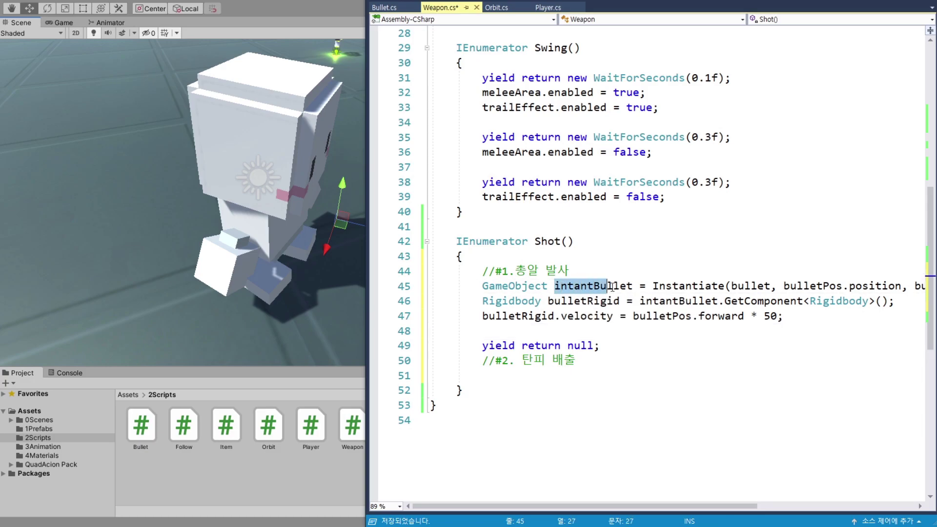
drag(559, 287, 825, 287)
click(482, 316)
drag(481, 316, 801, 320)
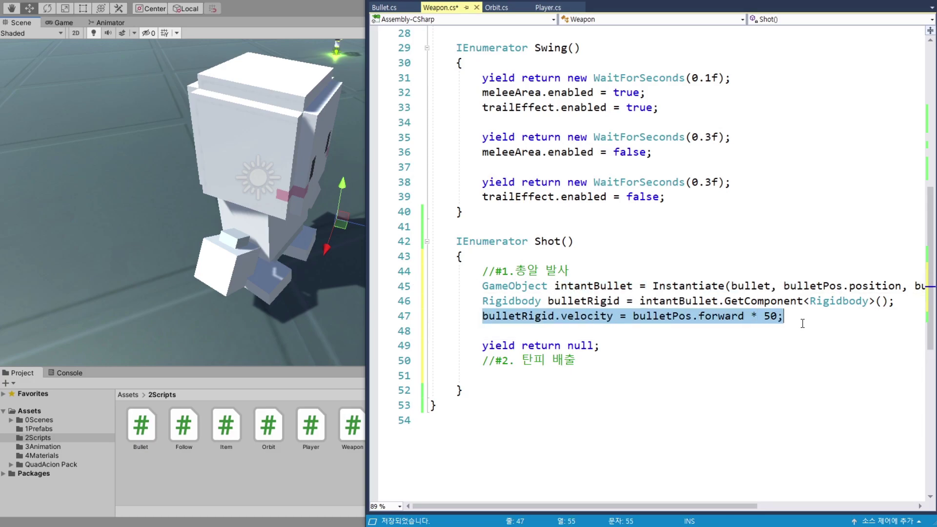
click(791, 330)
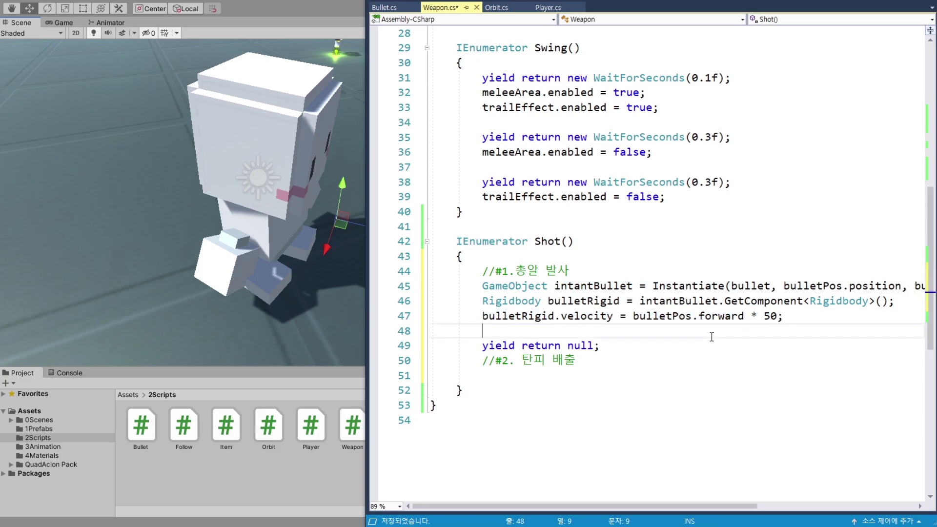
click(481, 346)
drag(481, 346, 600, 345)
click(579, 360)
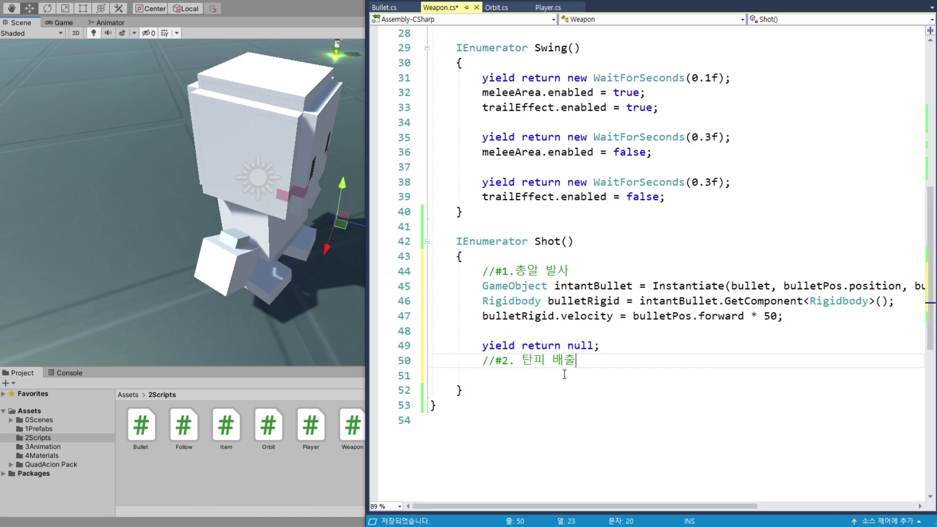
key(Return)
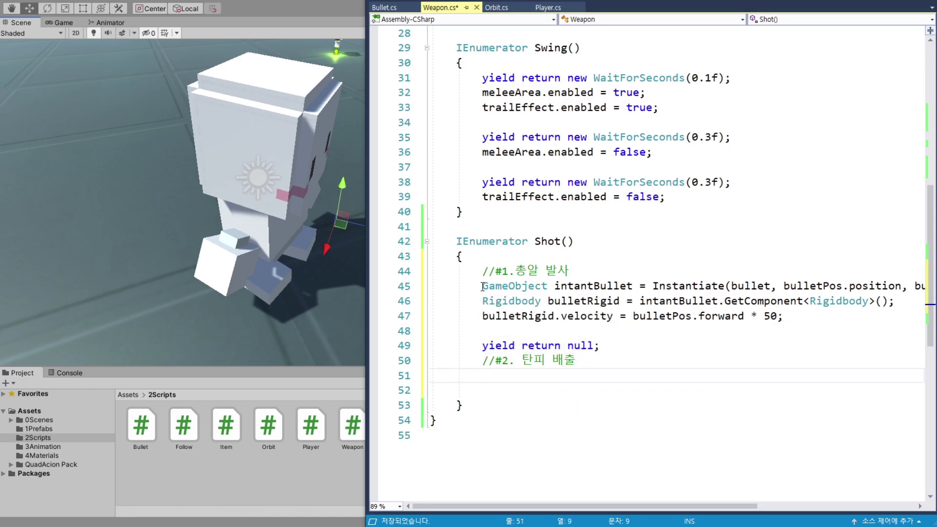
drag(482, 286, 893, 301)
Paste a copy of the bullet spawn lines under the casing comment, renaming the instance to intantCase.
key(ctrl+c)
click(592, 376)
key(ctrl+v)
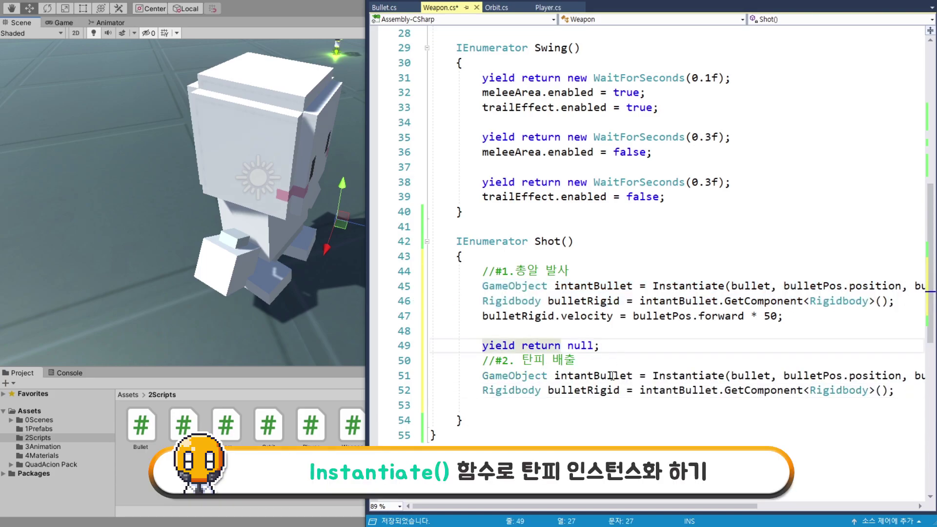
scroll(592, 351, down, 1)
double_click(585, 331)
text(intantCase)
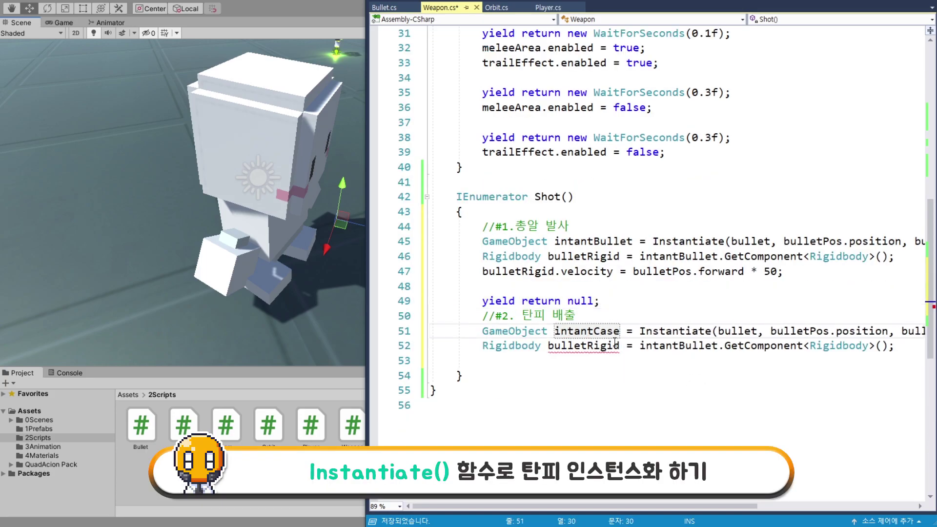
Make intantCase spawn the bulletCase prefab at bulletCasePos position and rotation.
click(757, 331)
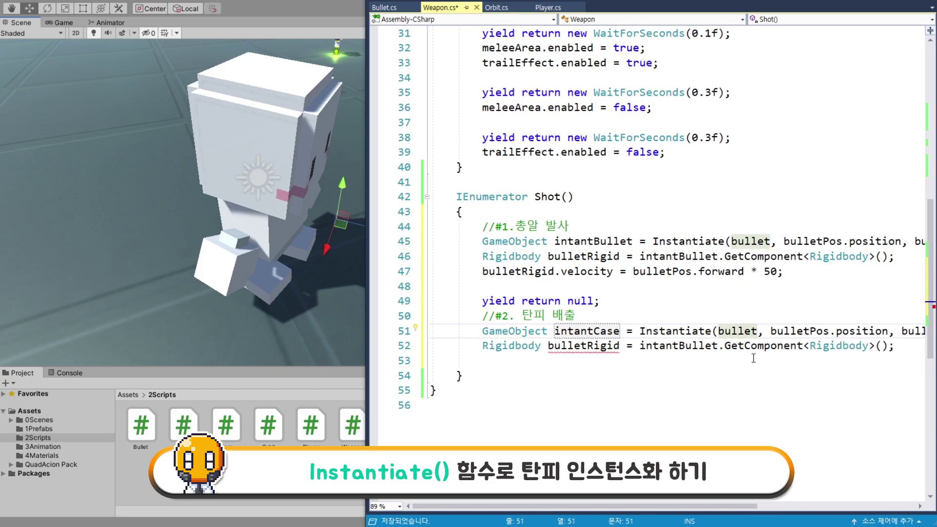
text(Case)
drag(731, 503, 775, 504)
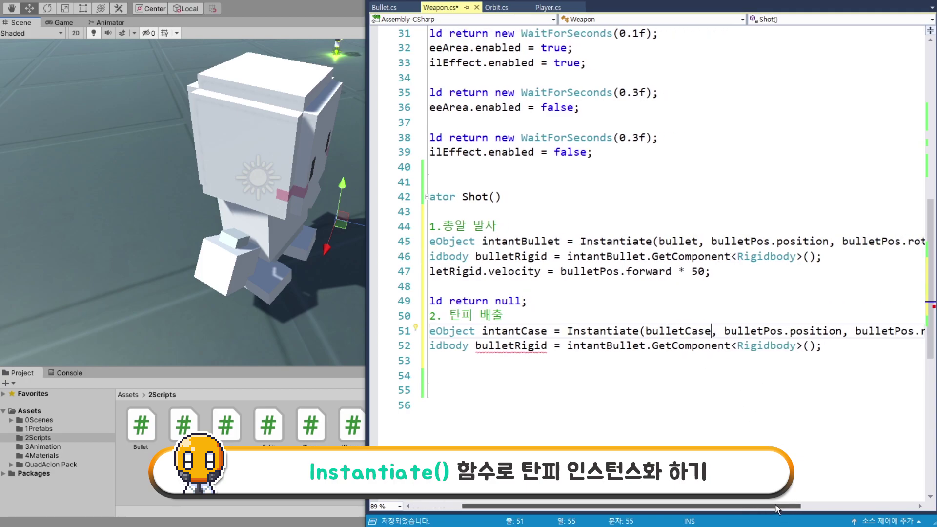
click(764, 331)
text(Ca)
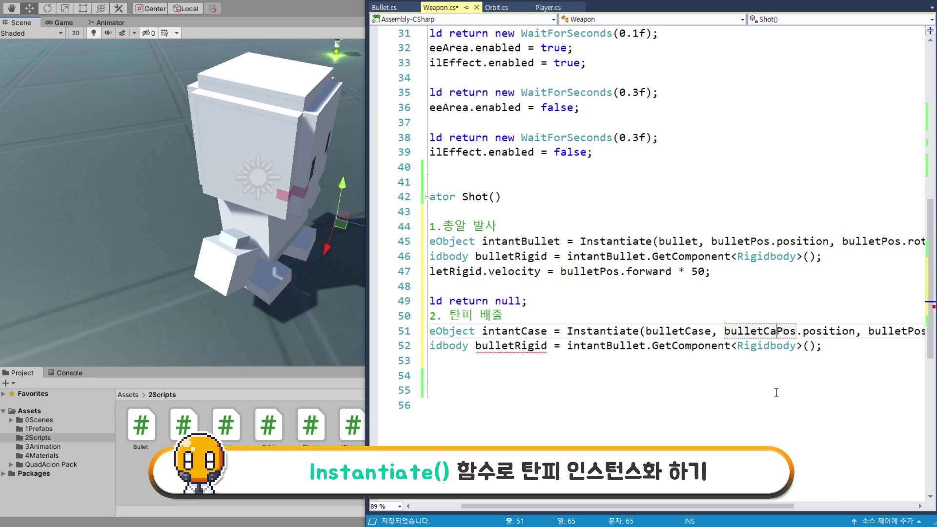
text(se)
drag(781, 506, 838, 506)
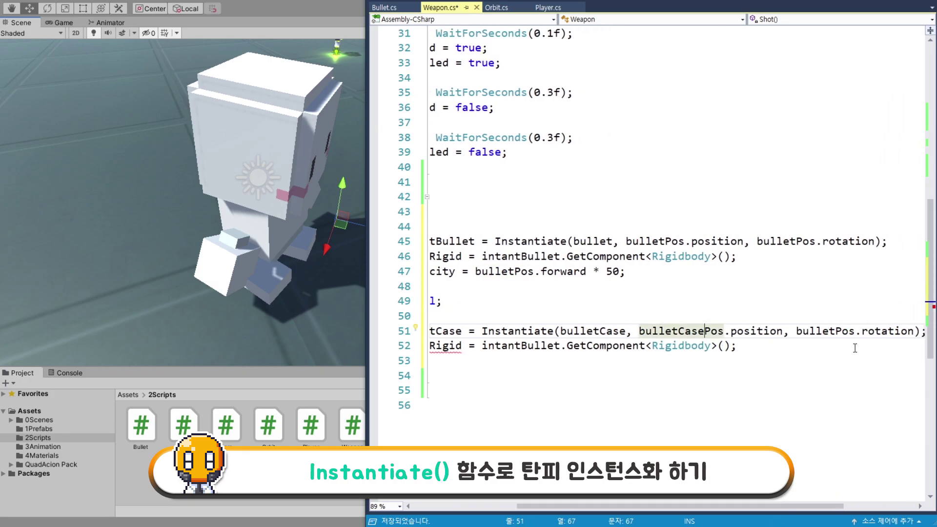
click(835, 331)
text(Case)
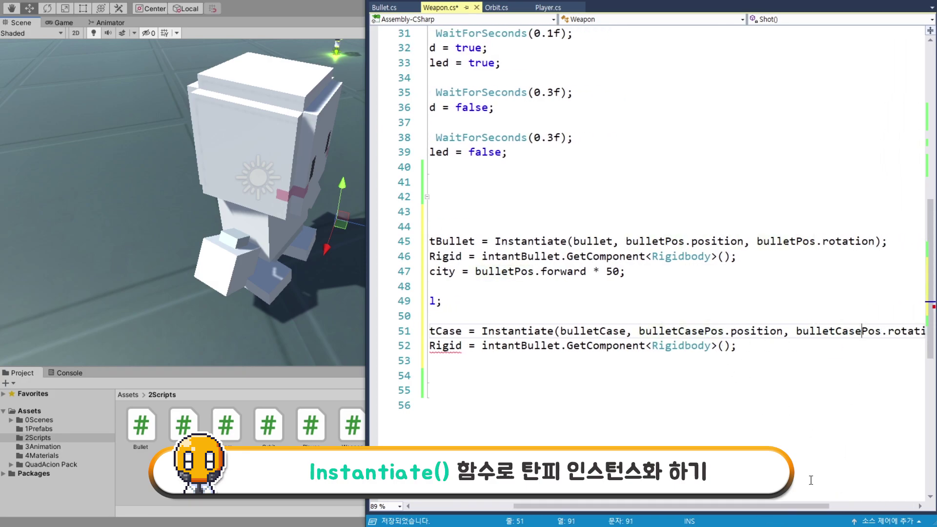
drag(796, 511, 707, 506)
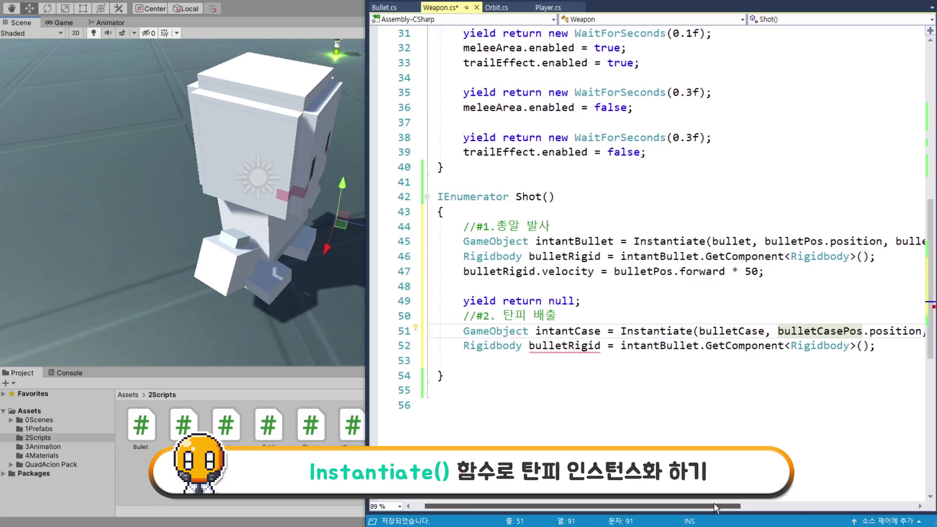
Rename the copied Rigidbody to caseRigid, taken from intantCase, and add a new line after it.
drag(543, 345, 574, 345)
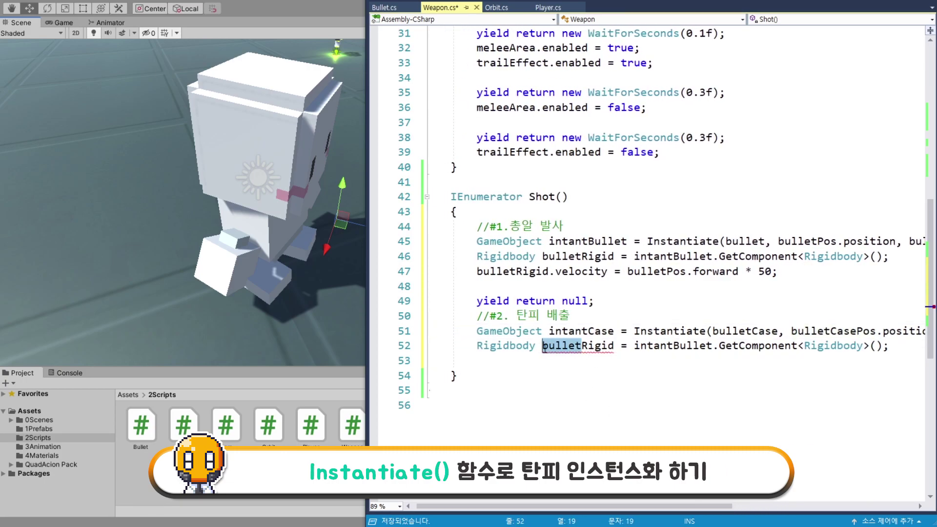
text(case)
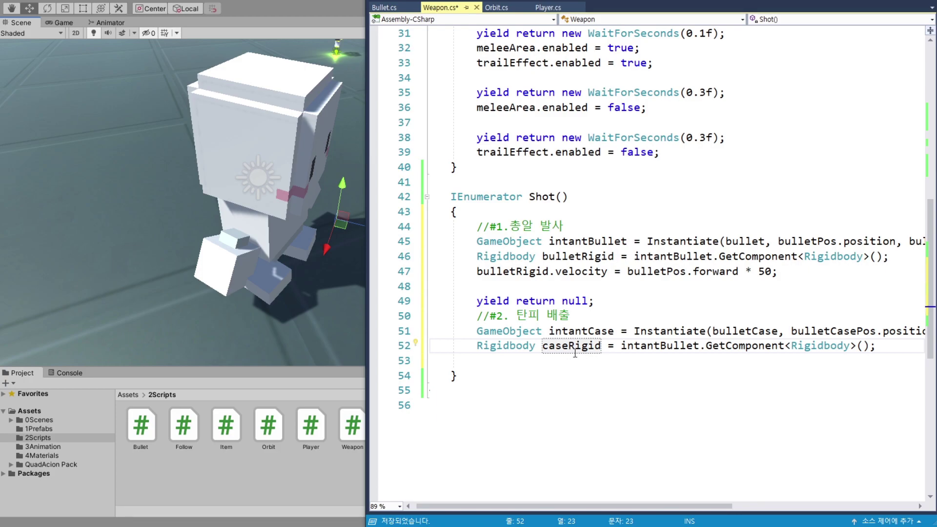
click(588, 346)
drag(699, 346, 660, 345)
text(Case)
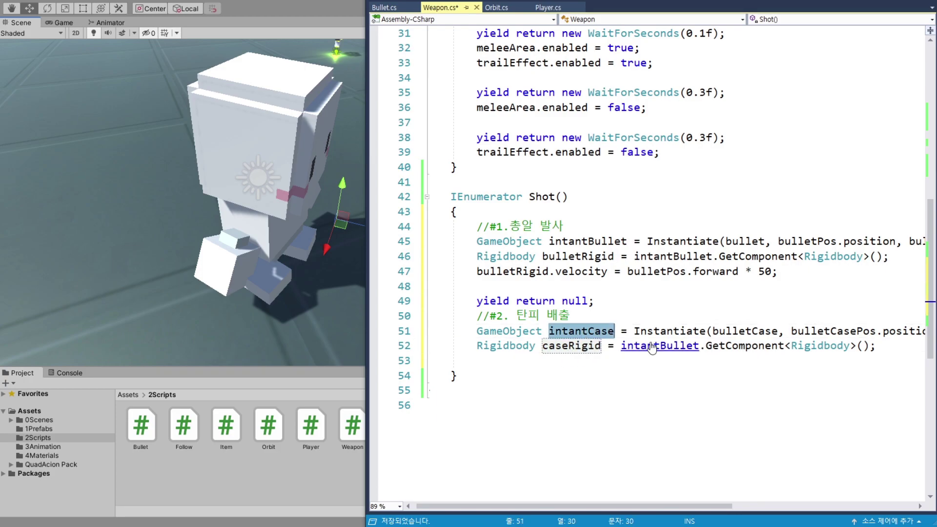
double_click(655, 347)
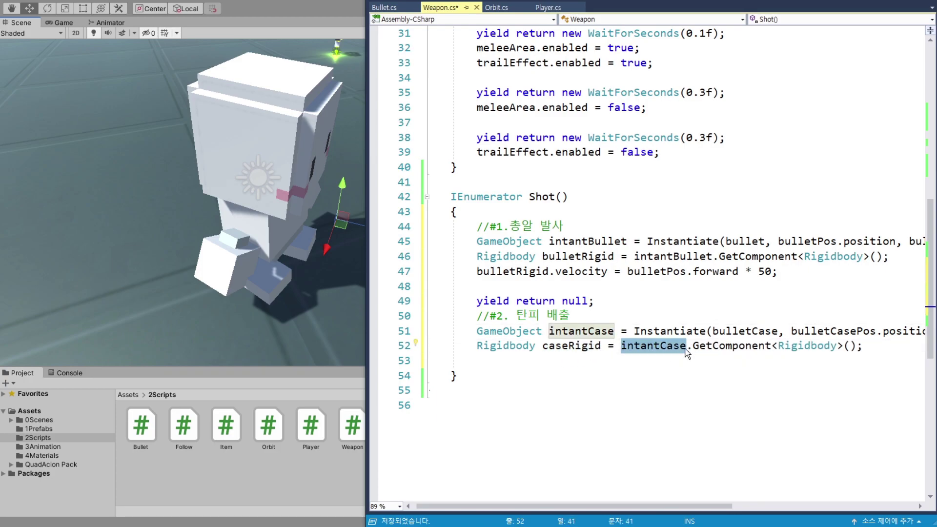
click(869, 347)
key(Return)
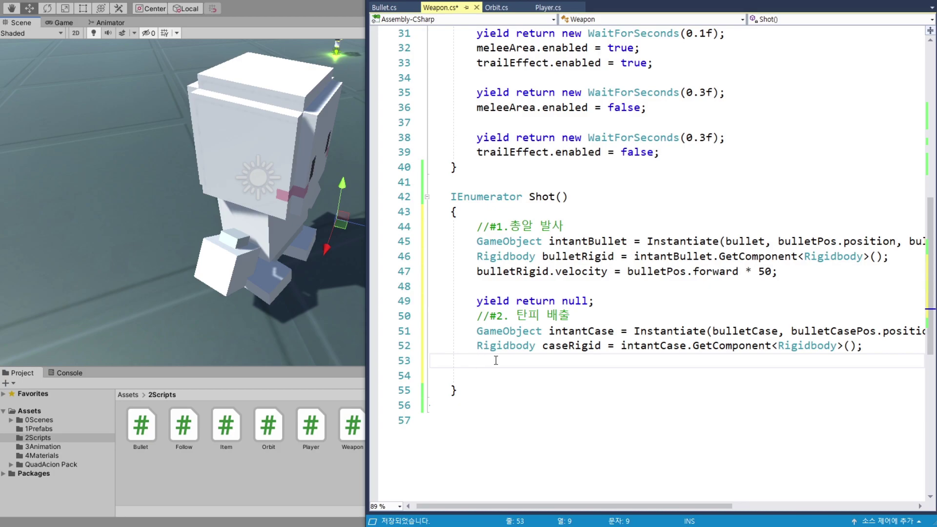
On line 53, begin the declaration 'Vector3 caseVec =' using the Vector3 suggestion.
key(Delete)
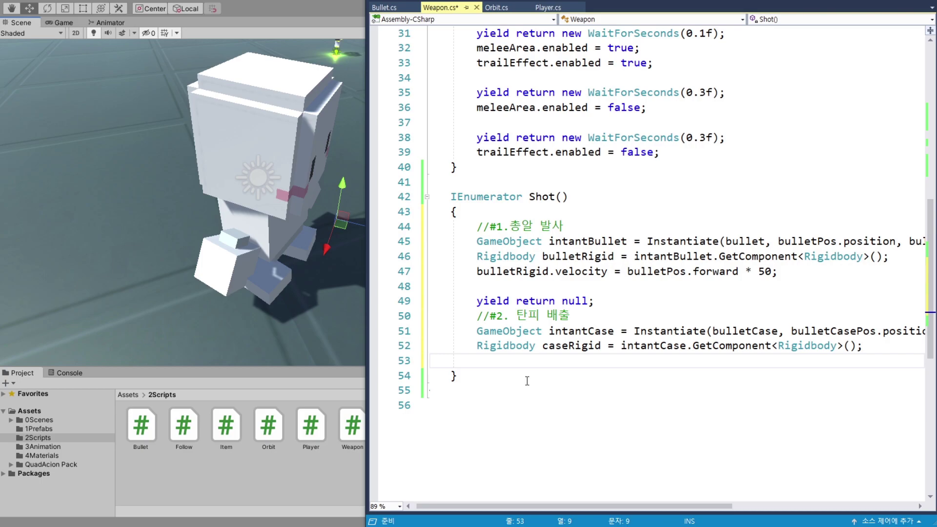
text(Vec)
key(Down)
key(Down)
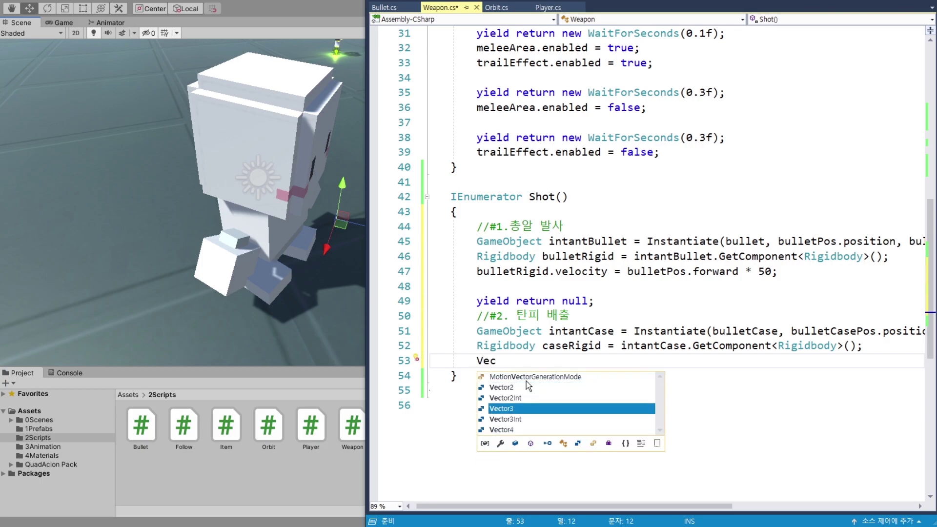
key(Tab)
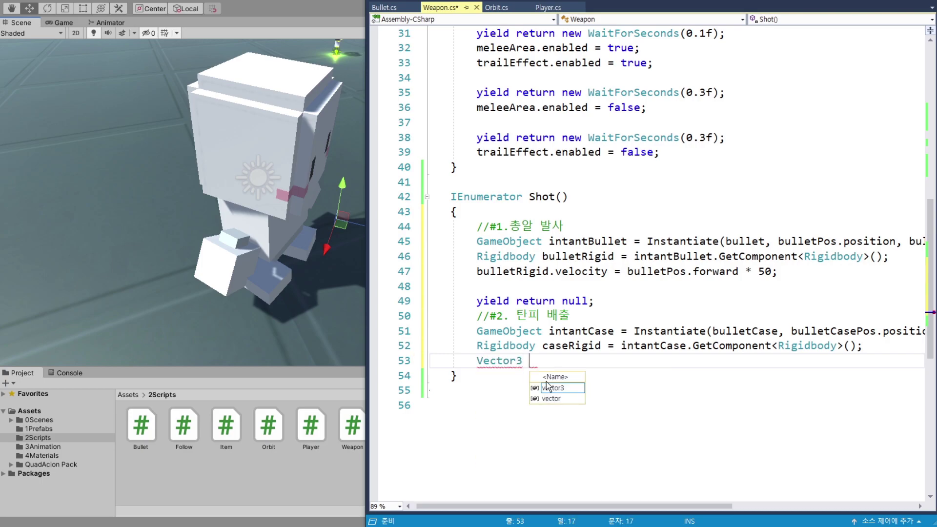
text(case)
text(Vec)
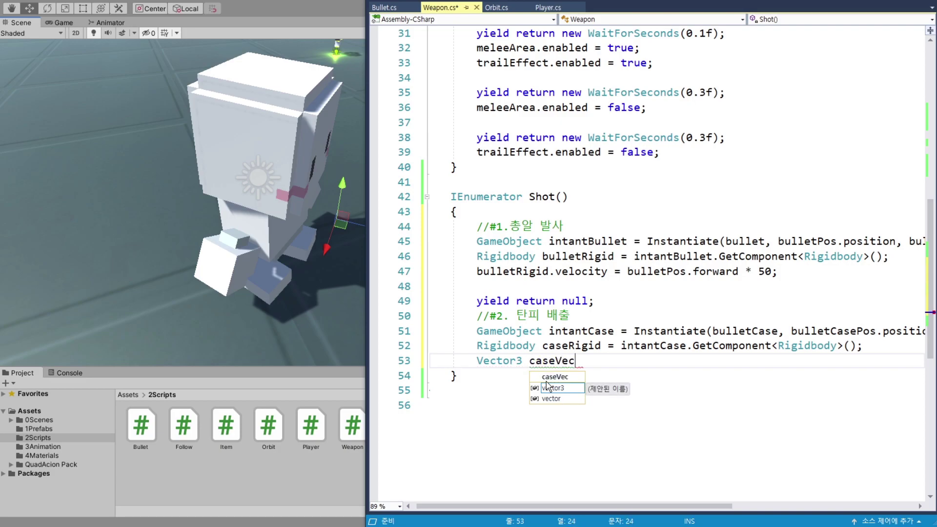
text( =)
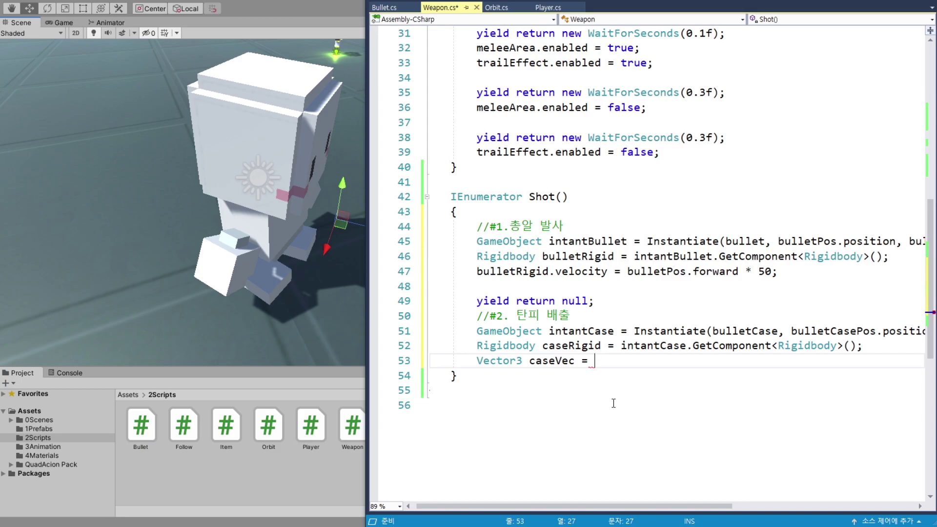
Reactivate Weapon HandGun in Unity and frame its Case Pos point in the Scene view.
click(335, 5)
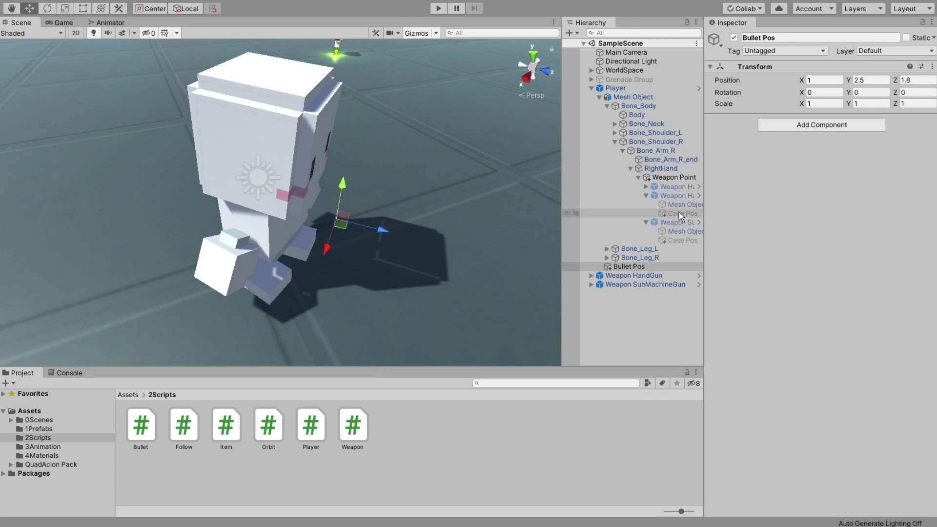
click(680, 196)
click(738, 39)
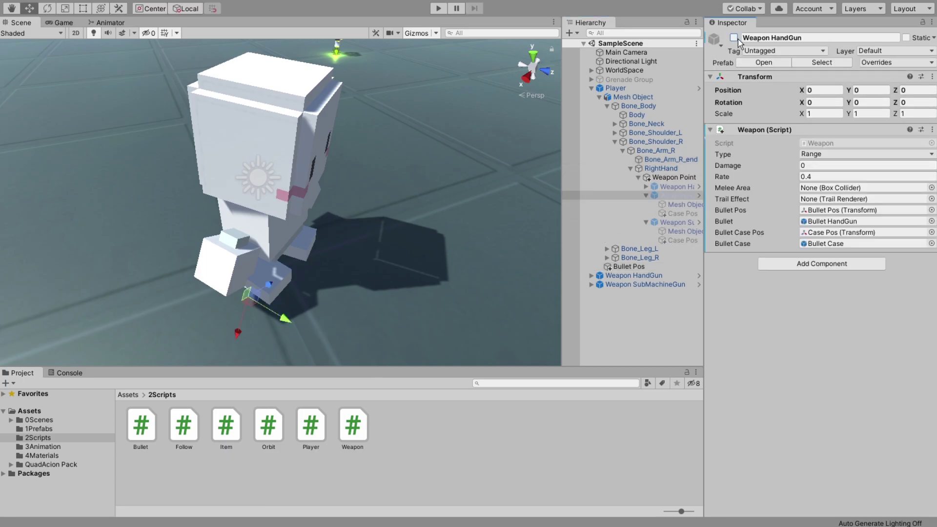
click(738, 39)
double_click(680, 213)
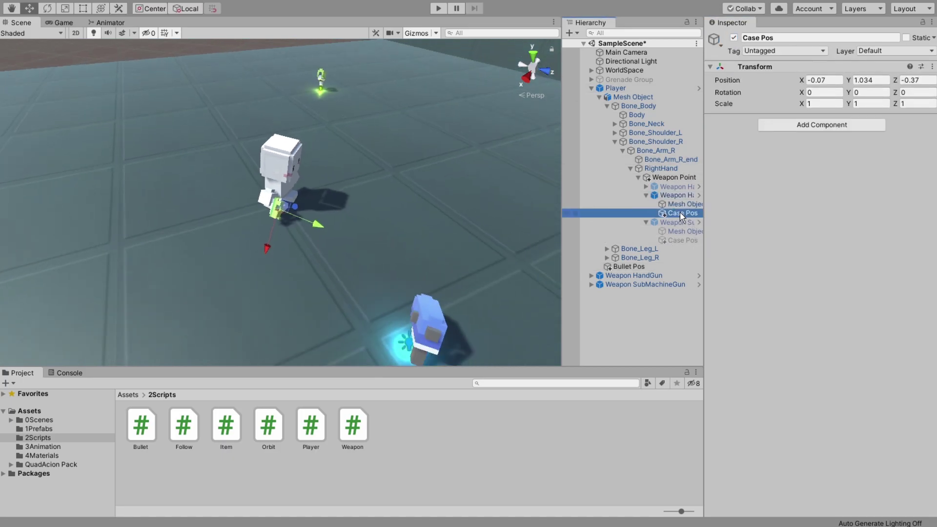
mouse_move(356, 227)
alt+mouse_down()
mouse_move(165, 211)
mouse_move(305, 236)
alt+mouse_up()
scroll(305, 235, up, 5)
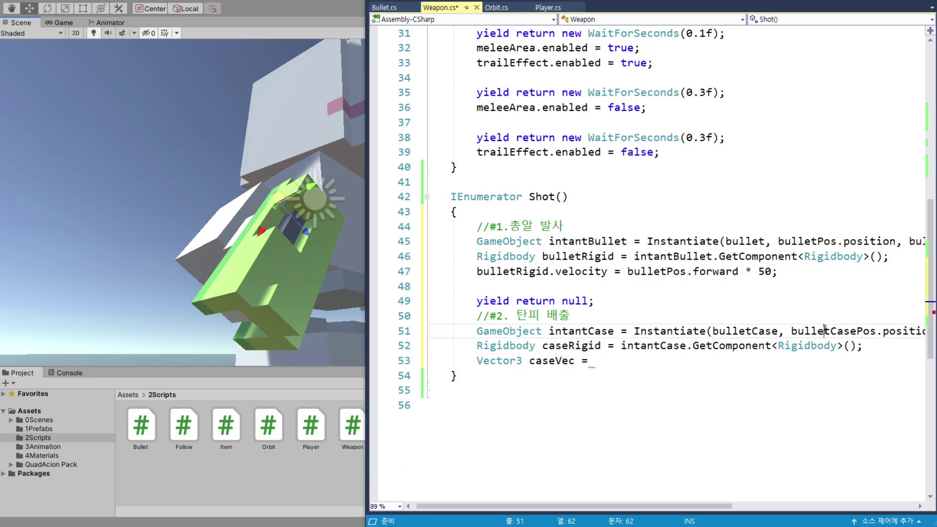
Assign caseVec the value bulletCasePos.forward * Random.Range(-3, -2).
text(bulletCasePos.ba)
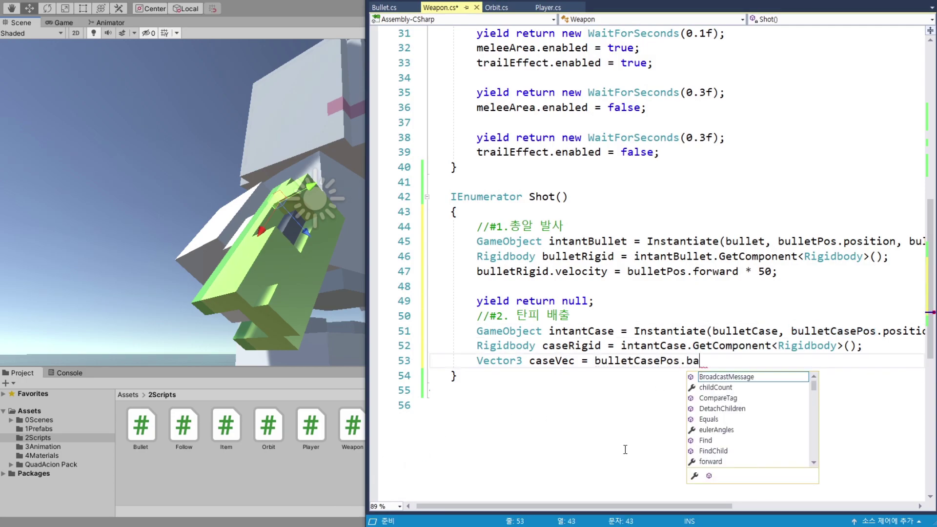
text(ck)
key(BackSpace)
key(BackSpace)
key(BackSpace)
text(f)
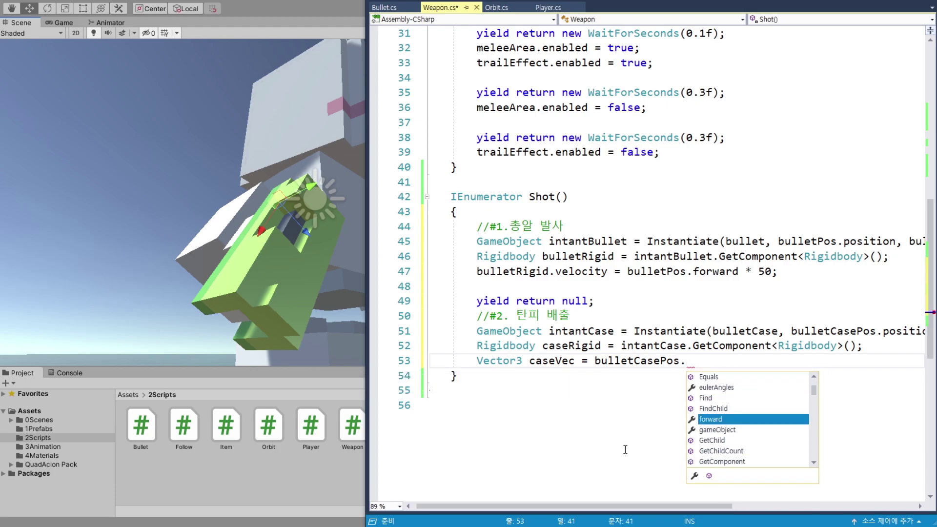
text(or)
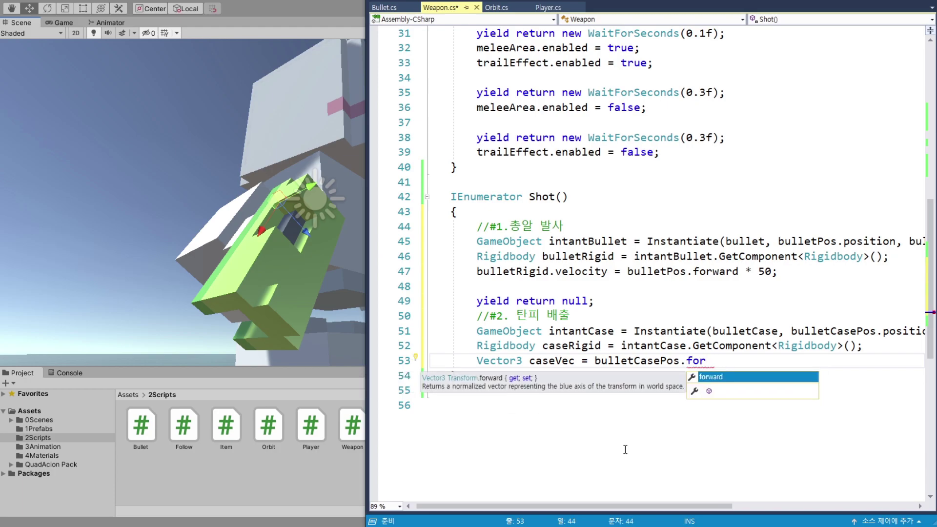
key(Tab)
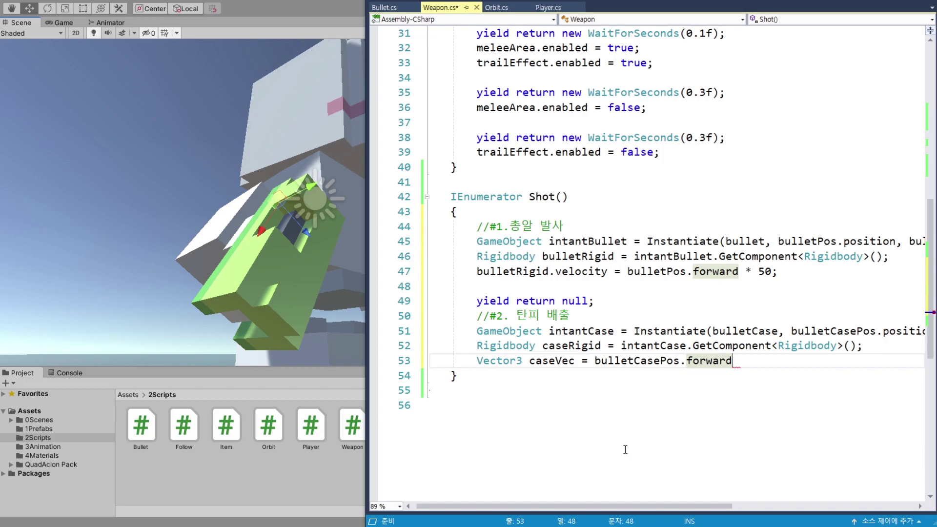
text(* )
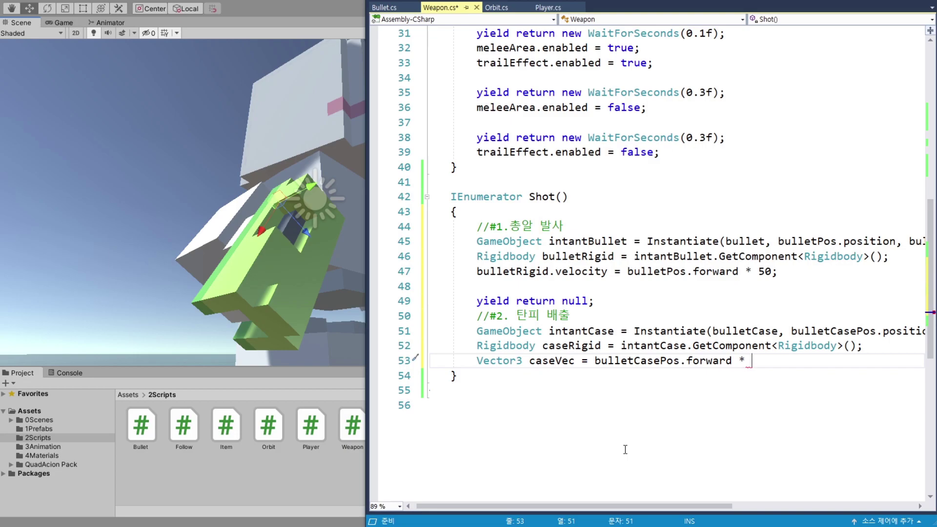
text(R)
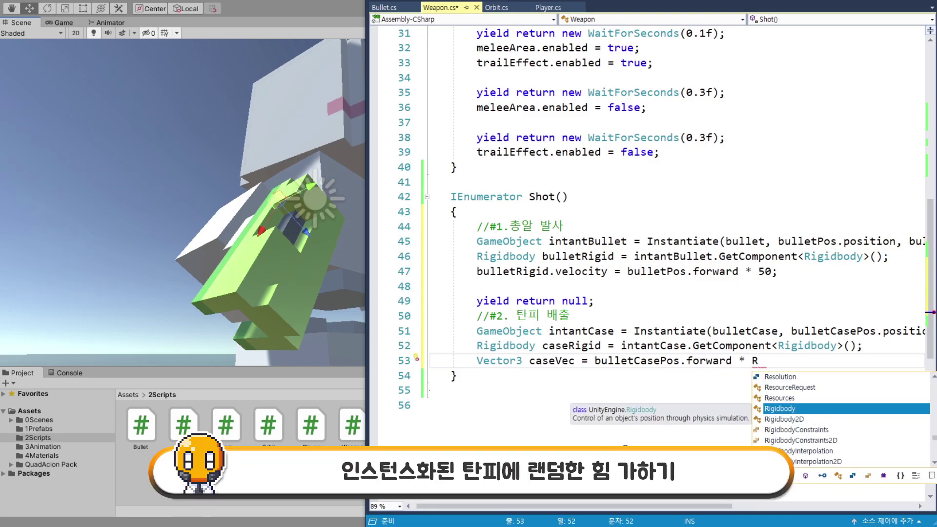
text(andom.)
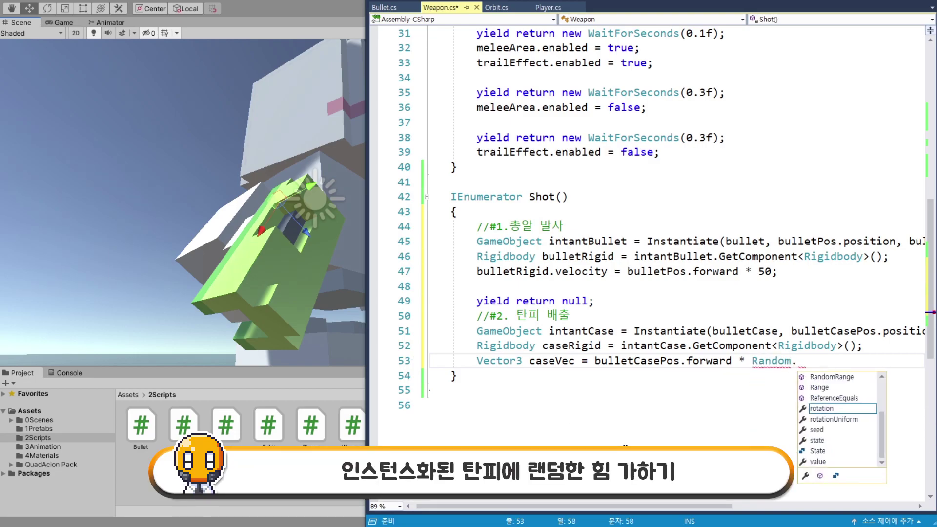
text(Range)
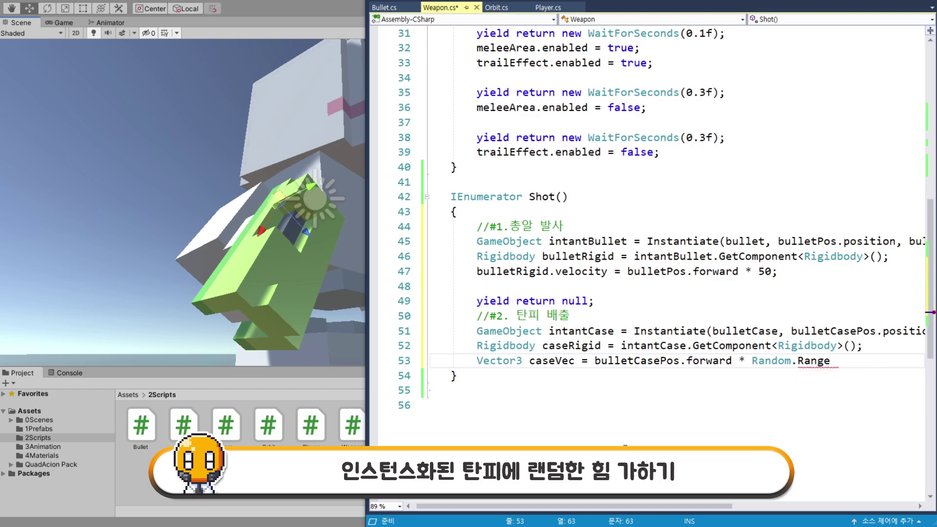
text(()
text(-3, )
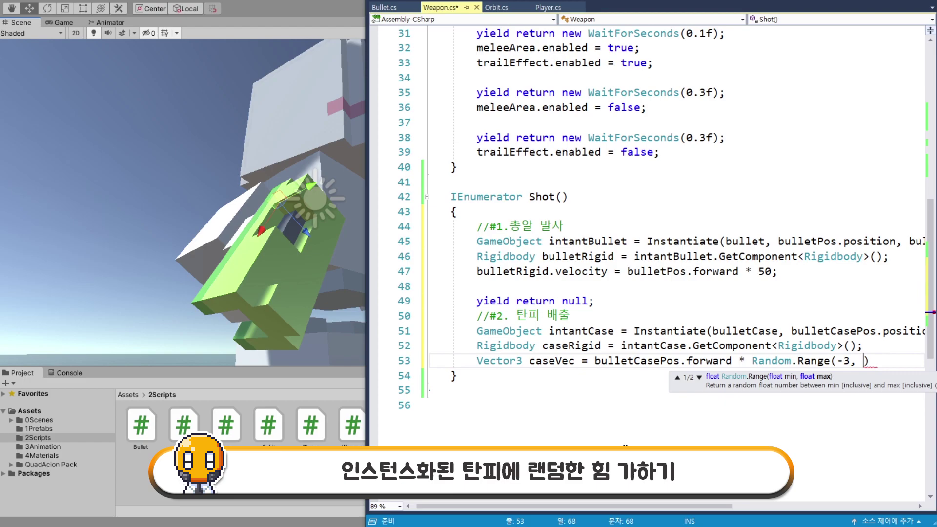
text(-2))
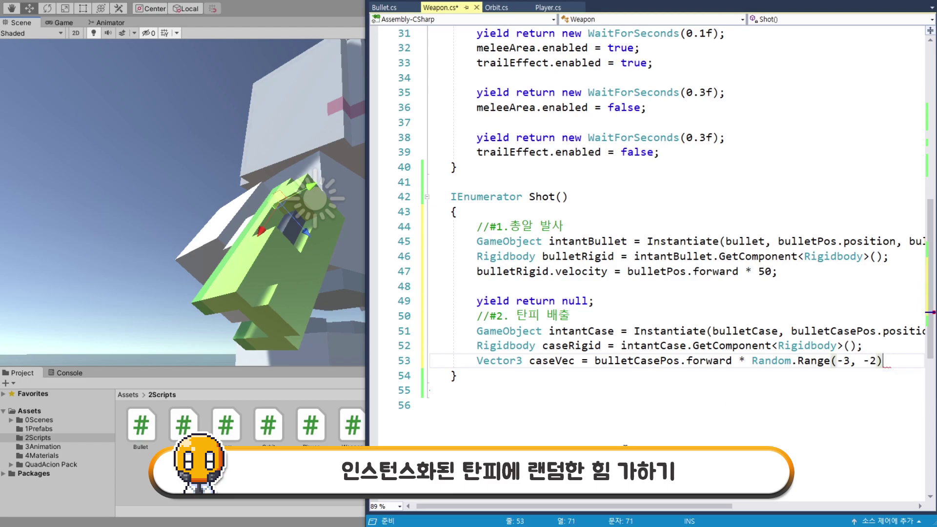
drag(722, 508, 773, 507)
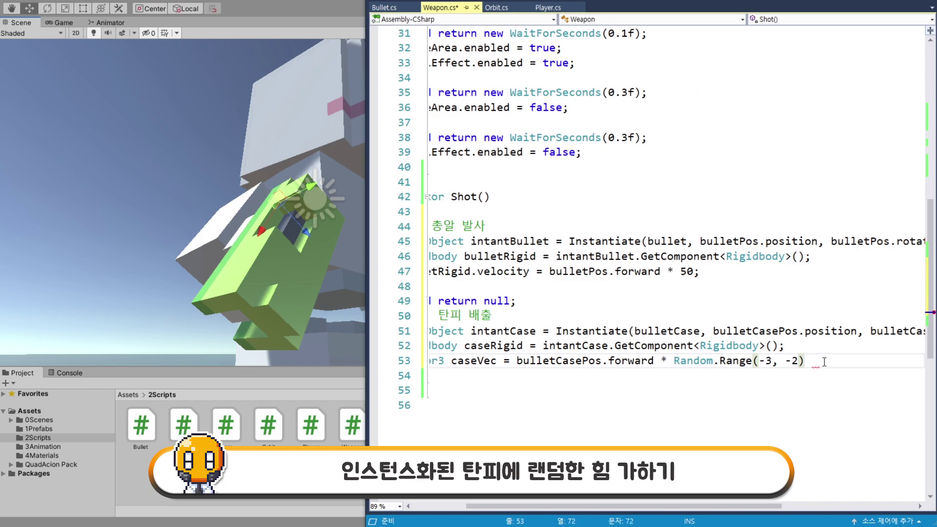
Append '+ Vector3.up * Random.Range(2, 3)' to the caseVec expression.
text(+ )
text(Vect)
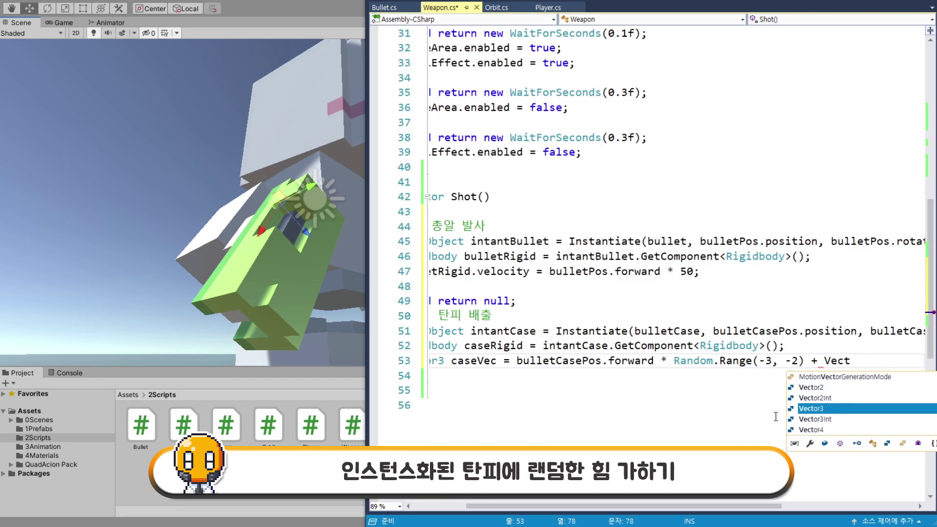
text(or3.)
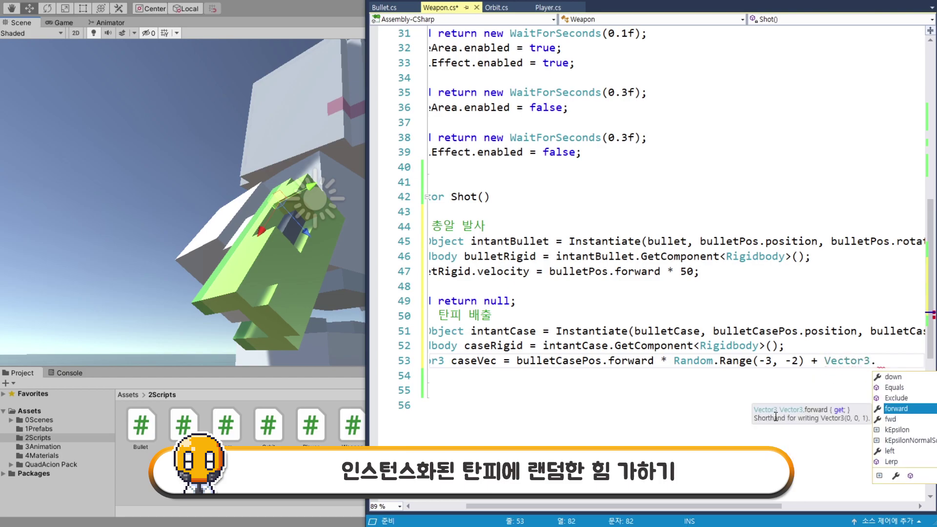
text(u)
key(Tab)
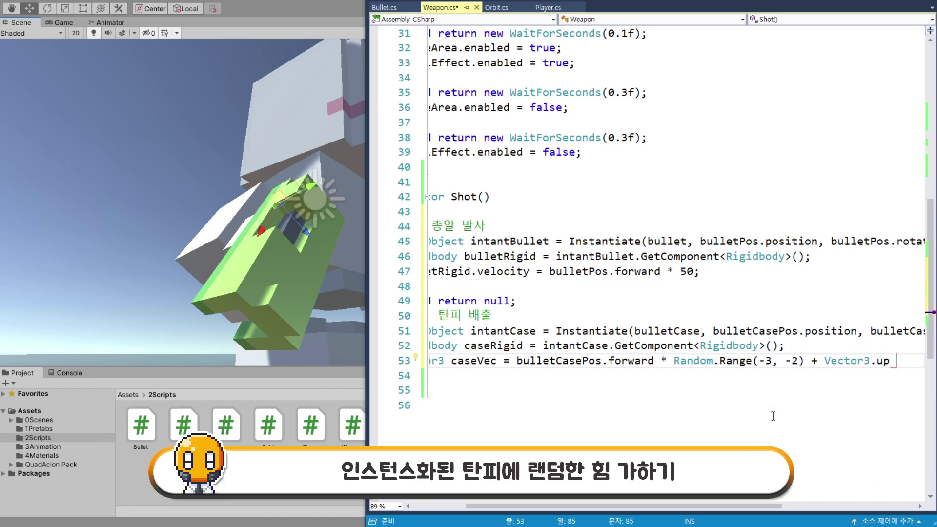
drag(655, 361, 891, 362)
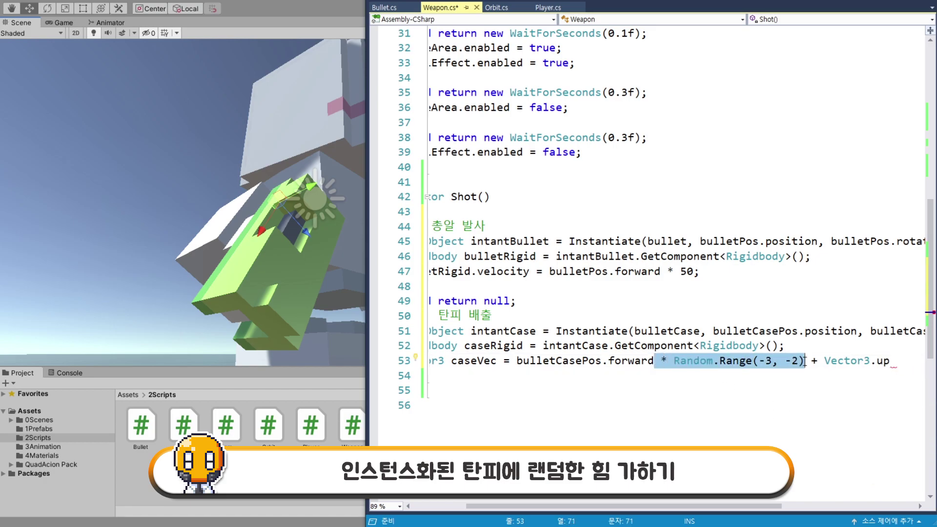
click(891, 362)
text(* Random.Range(-3, -2))
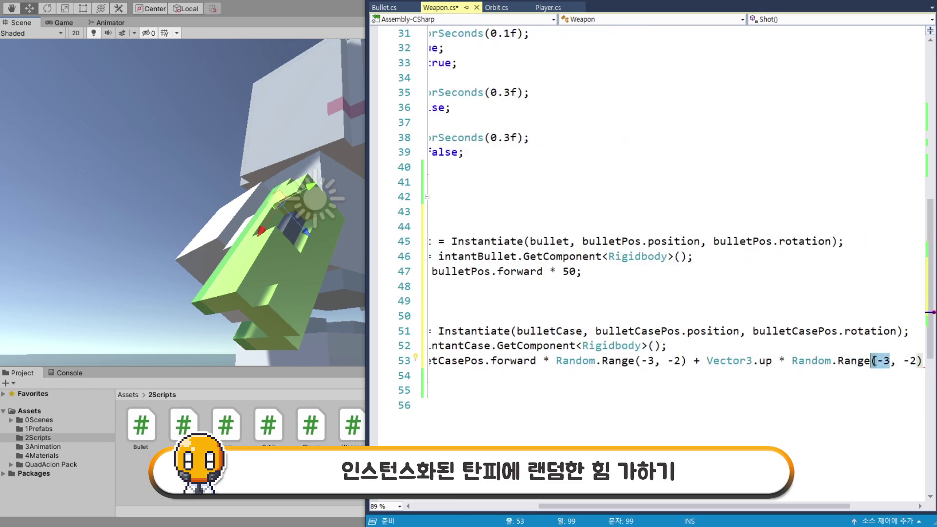
drag(878, 363, 910, 362)
text(2, 3)
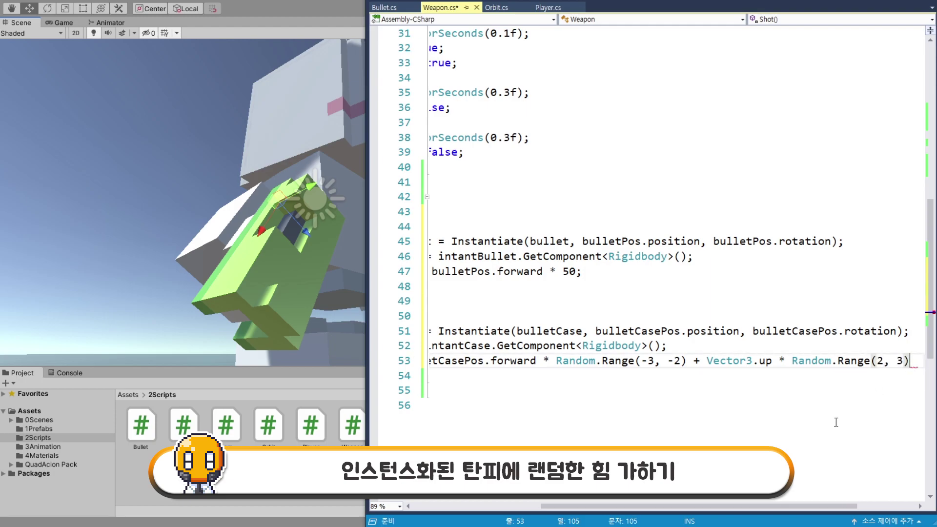
key(End)
End the caseVec statement and start a caseRigid.AddForce() call on line 54.
text(;)
key(Return)
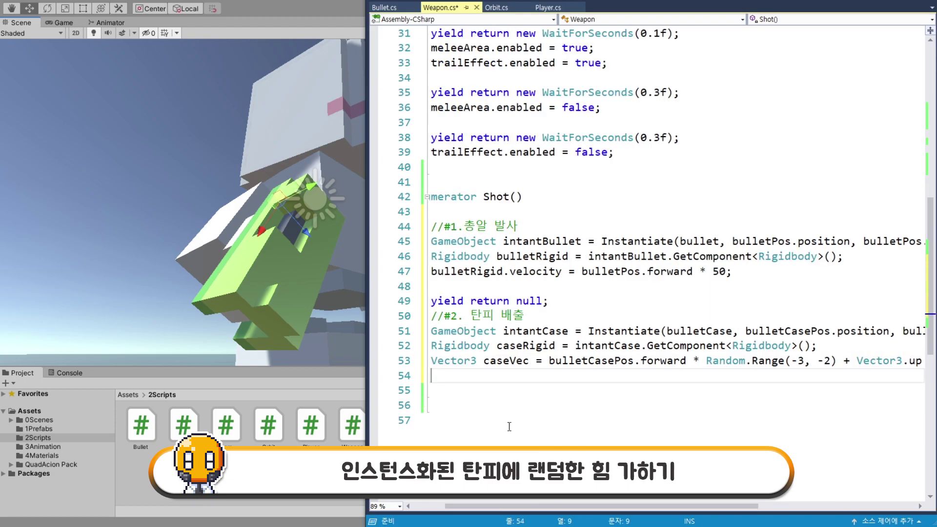
drag(523, 506, 496, 506)
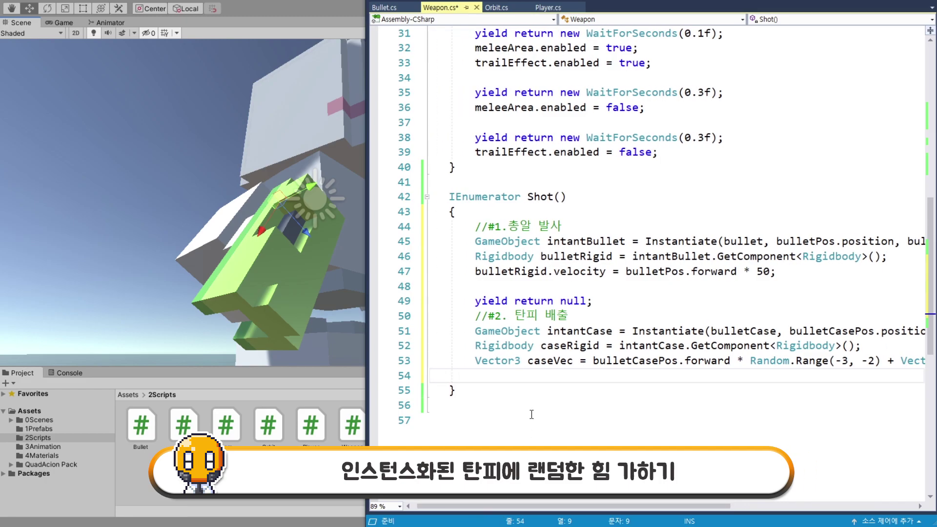
double_click(534, 362)
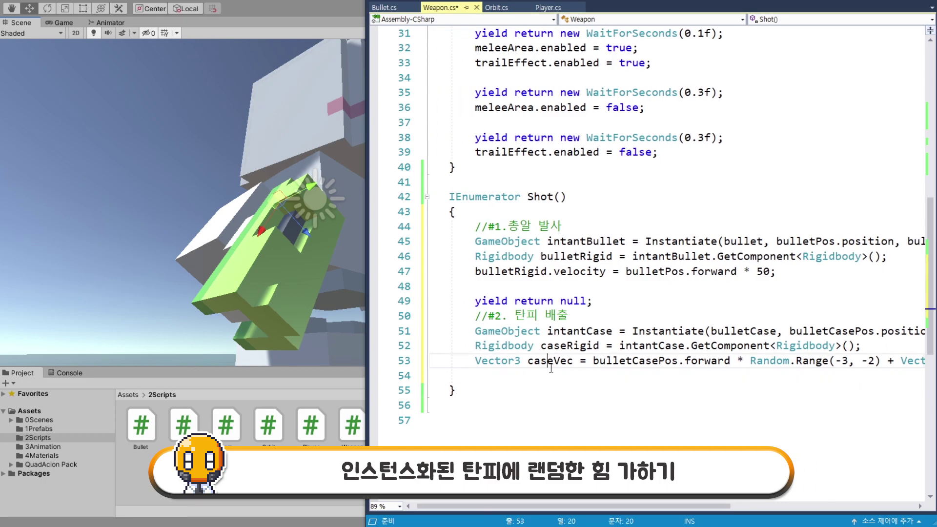
click(518, 377)
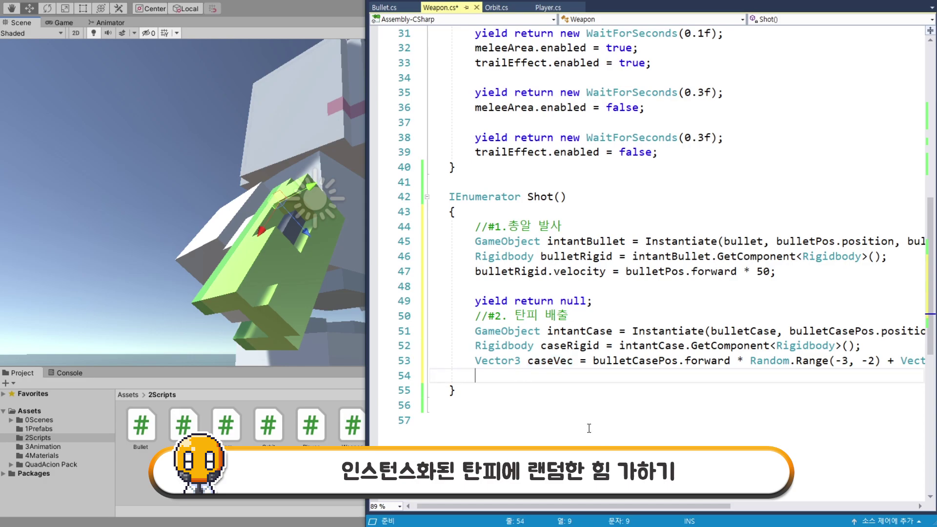
double_click(569, 345)
key(ctrl+c)
click(573, 376)
key(ctrl+v)
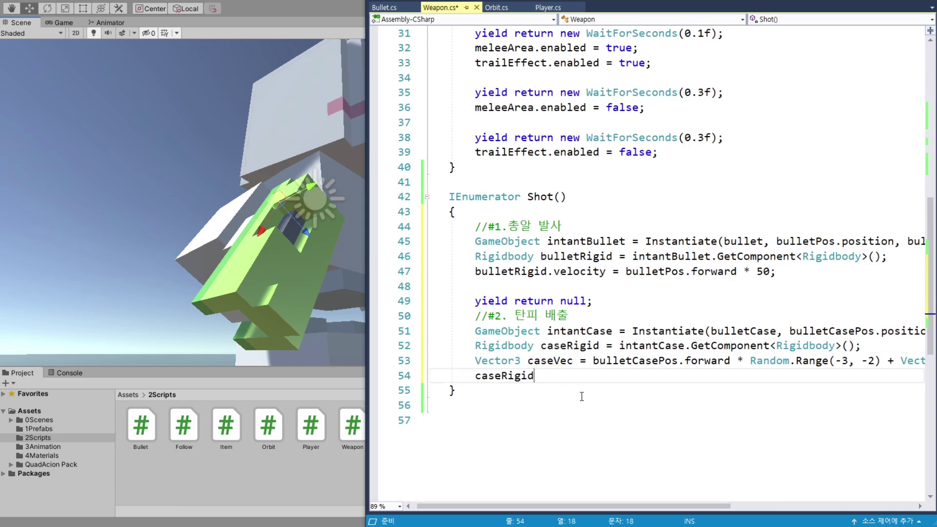
text(.A)
key(Tab)
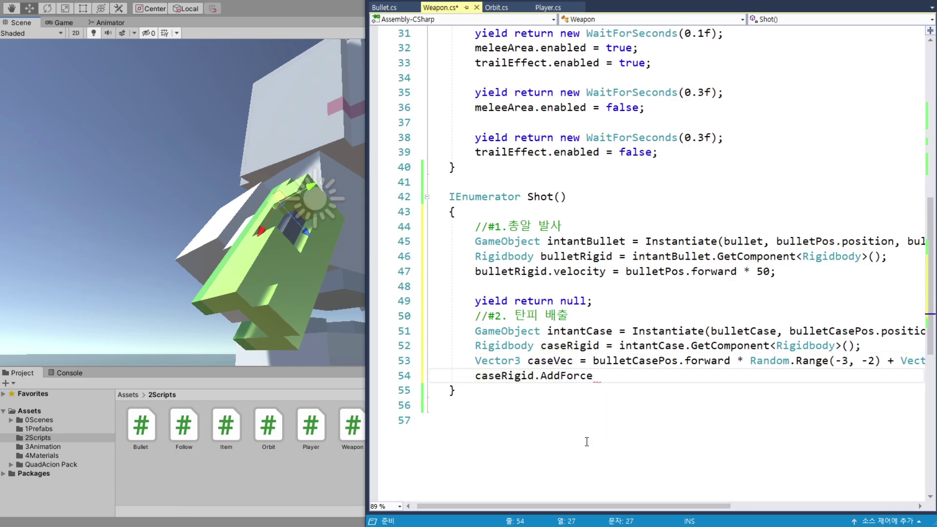
text(())
Pass caseVec and ForceMode.Impulse to AddForce, close the statement, and add a new line.
double_click(550, 361)
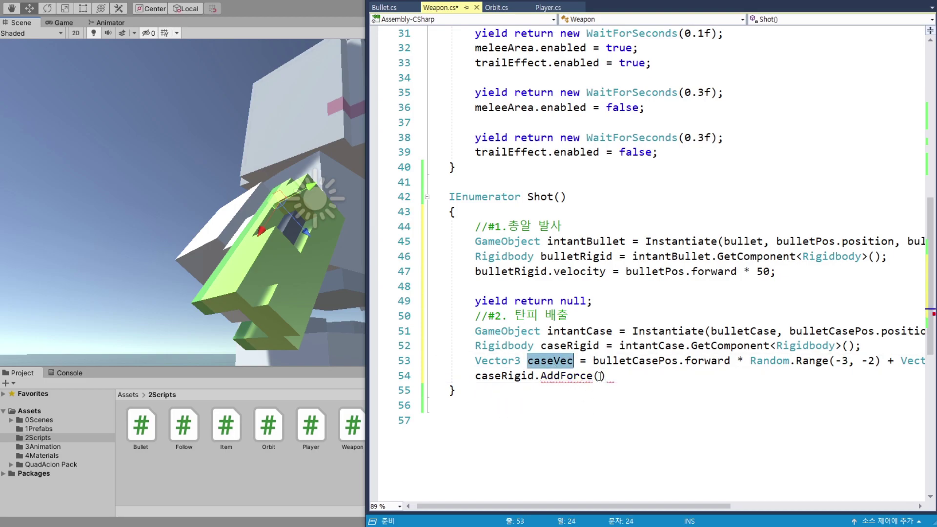
key(ctrl+c)
click(606, 376)
key(ctrl+v)
text(, )
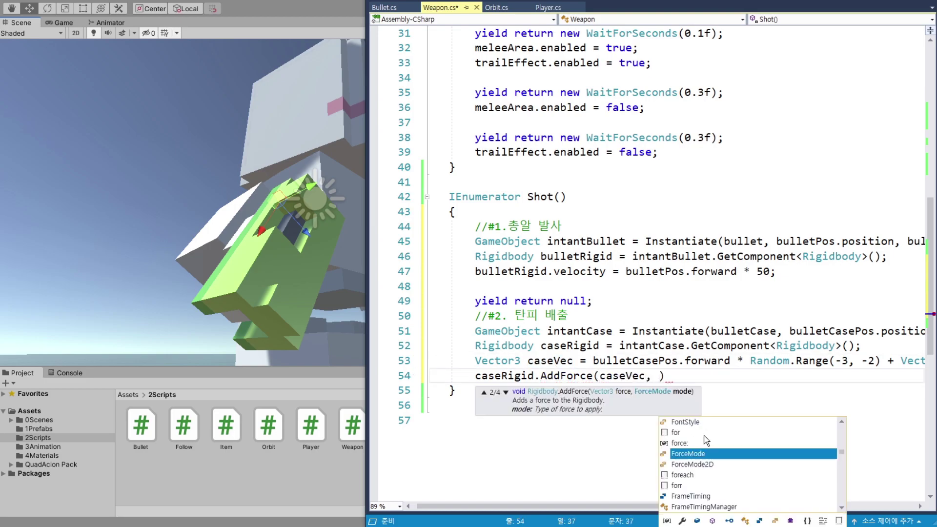
text(F)
key(Tab)
text(.)
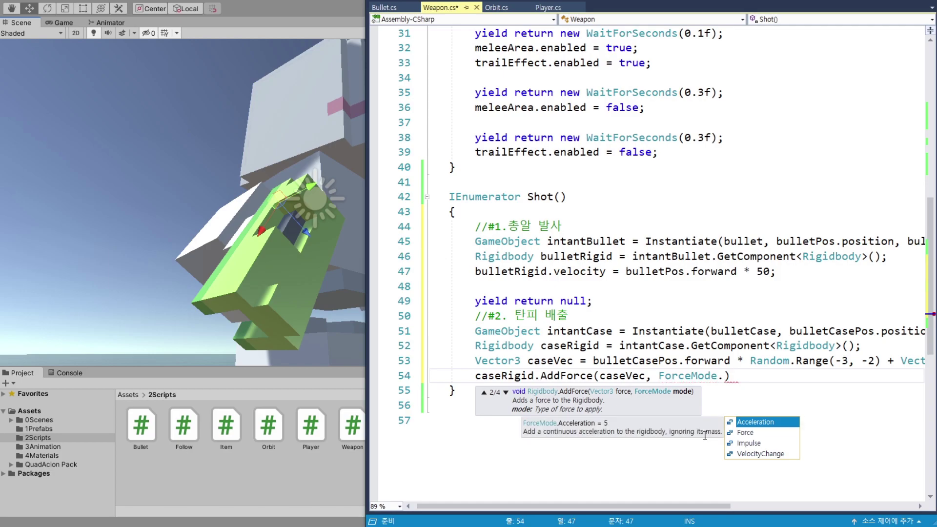
key(Down)
key(Down)
key(Tab)
text())
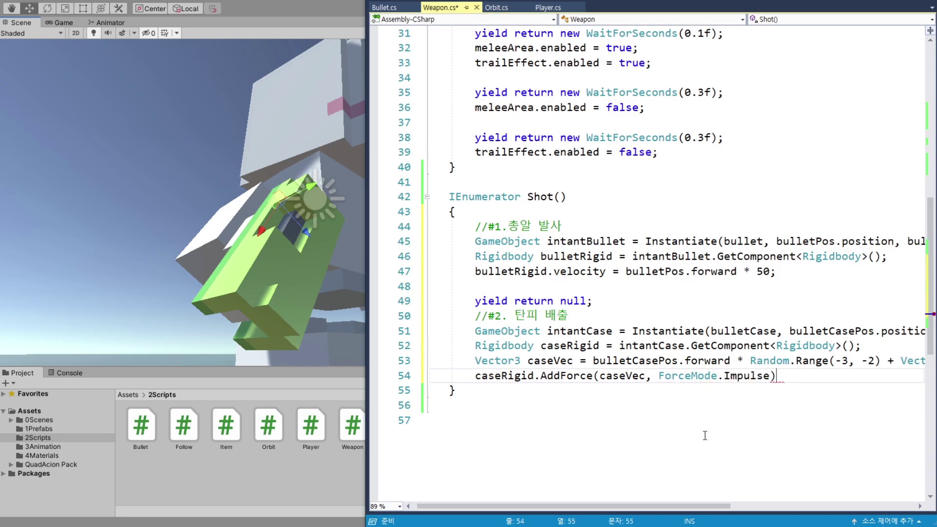
text(;)
key(Return)
On line 55, write caseRigid.AddTorque(Vector3.up * 10, ForceMode.Impulse);.
double_click(512, 376)
key(ctrl+c)
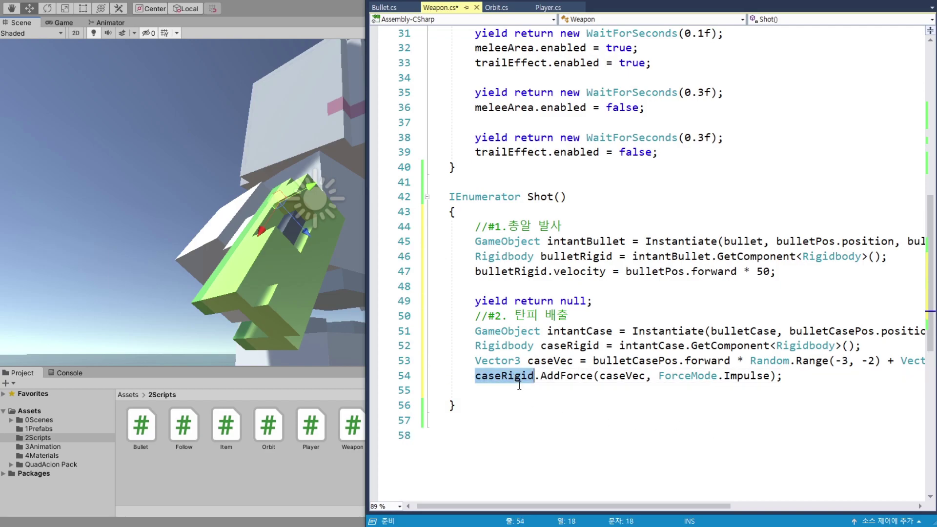
click(512, 390)
key(ctrl+v)
text(.Ad)
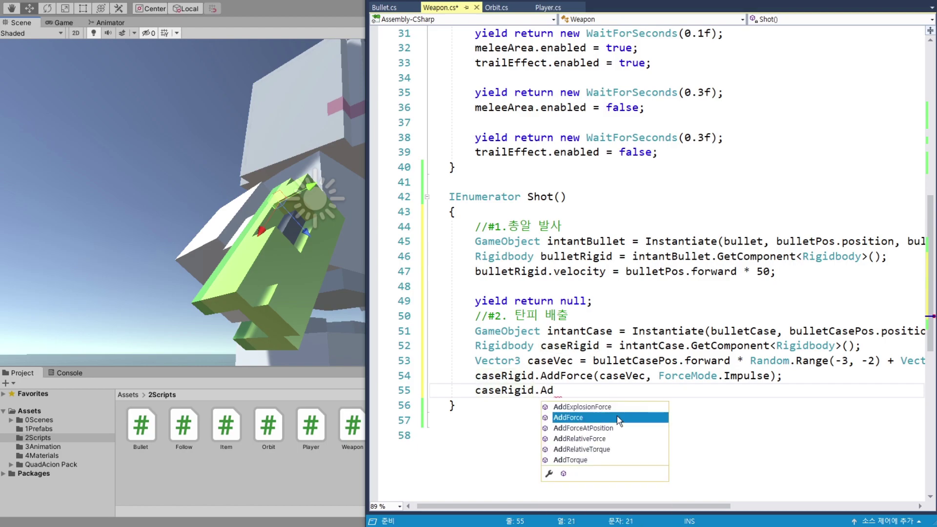
text(d)
key(Down)
key(Down)
key(Down)
key(Down)
key(Tab)
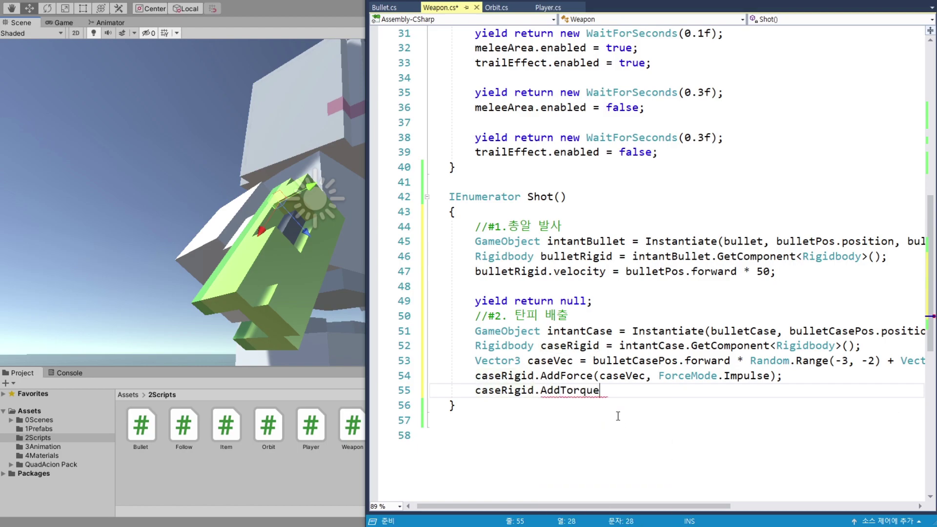
text(()
text(Vec)
key(Tab)
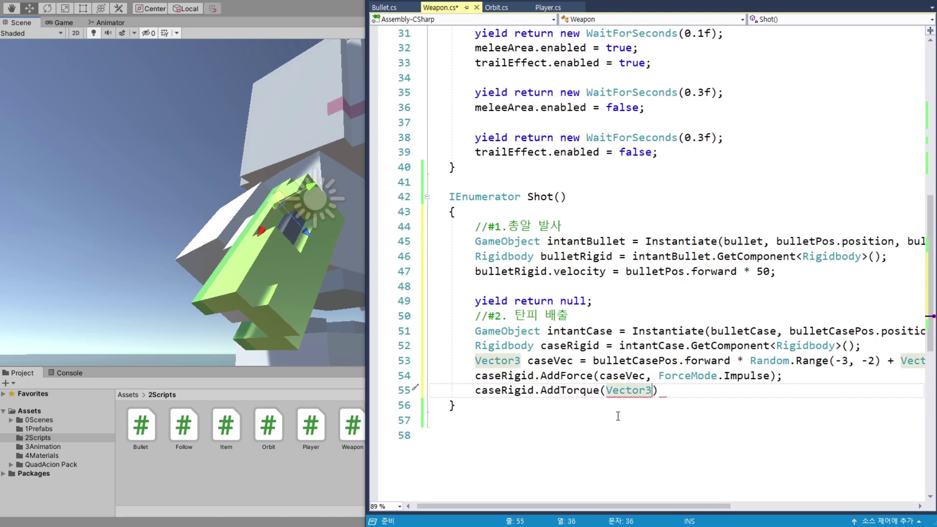
text(.)
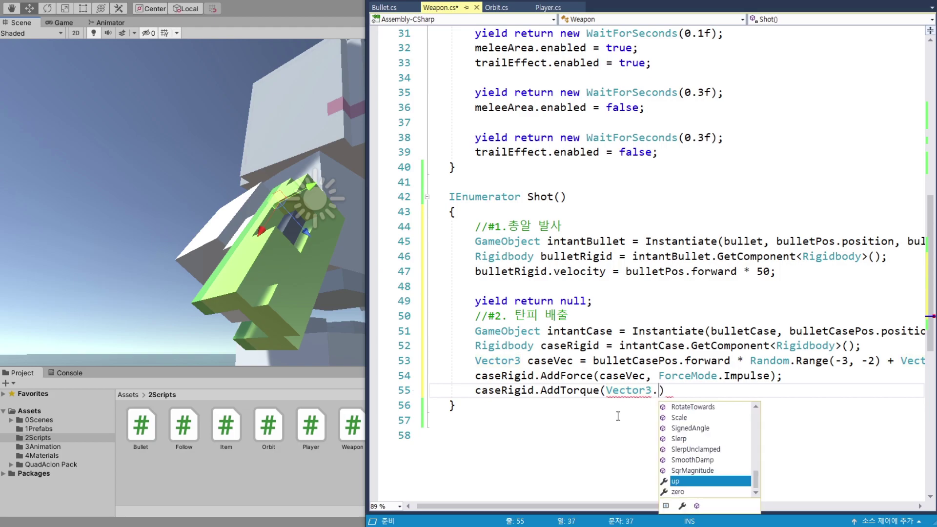
text(up)
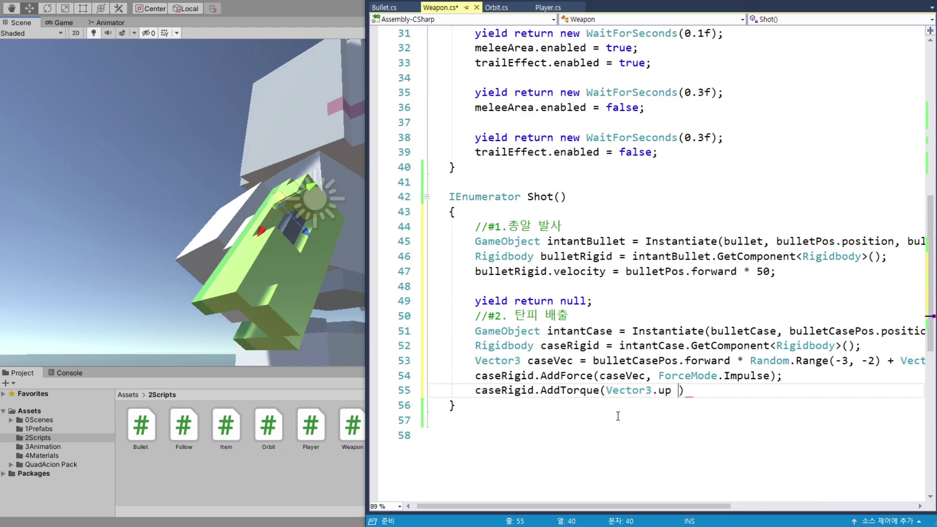
text( * )
text(10)
text(,)
key(Tab)
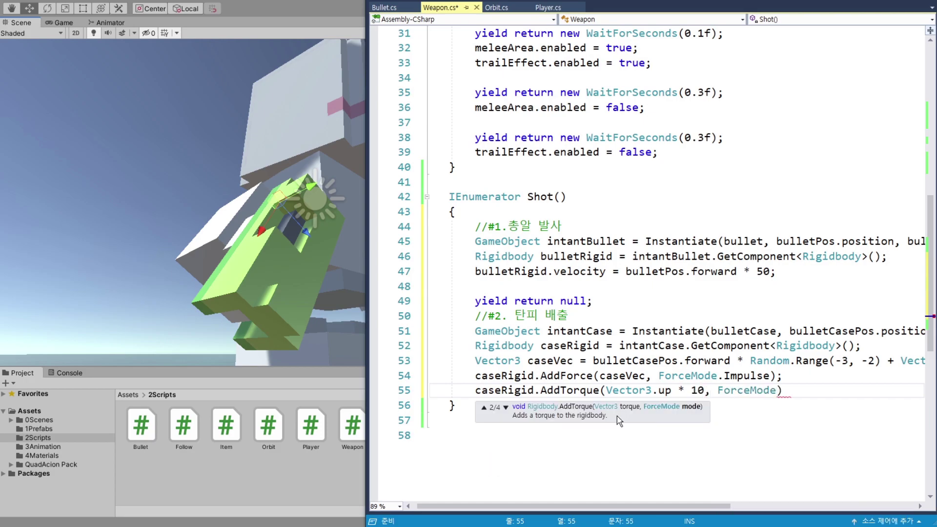
text(.)
key(Tab)
text())
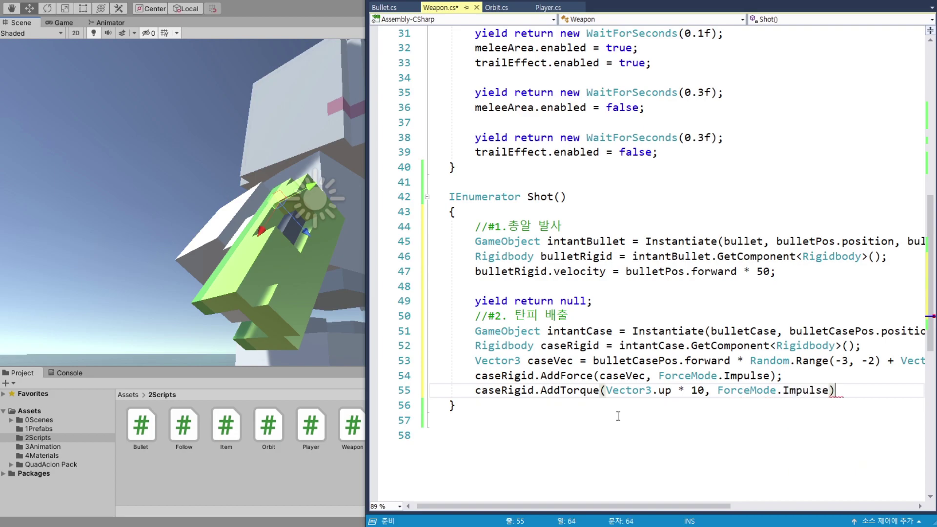
text(;)
Save Weapon.cs and review the bullet-firing and case-ejection blocks of Shot().
key(ctrl+s)
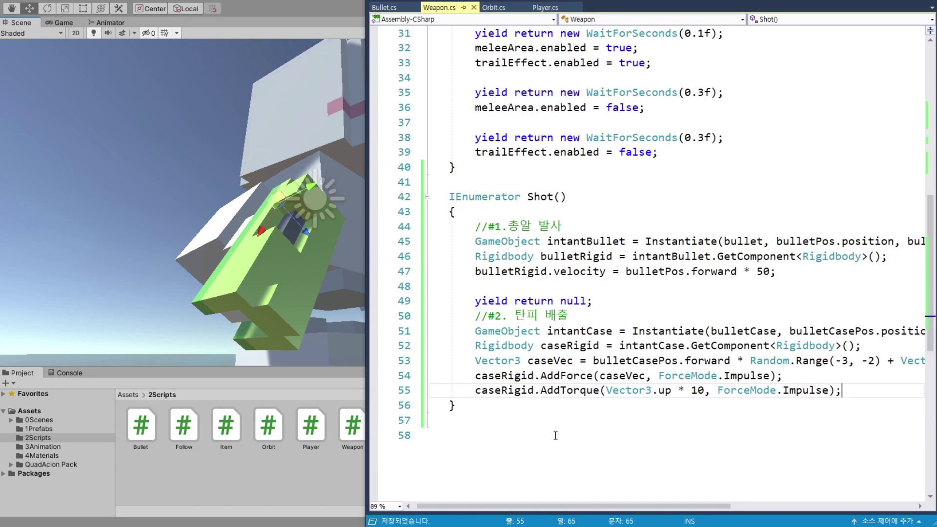
drag(470, 227, 776, 271)
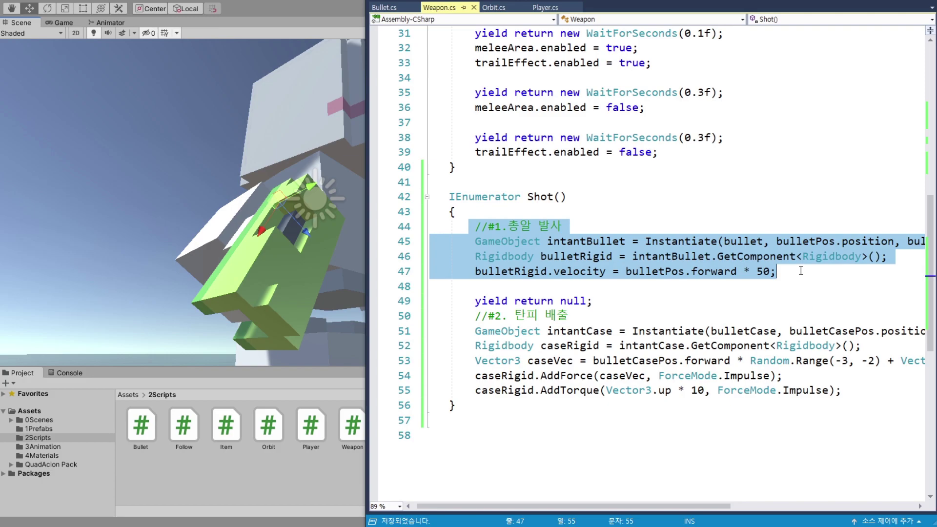
drag(470, 316, 865, 384)
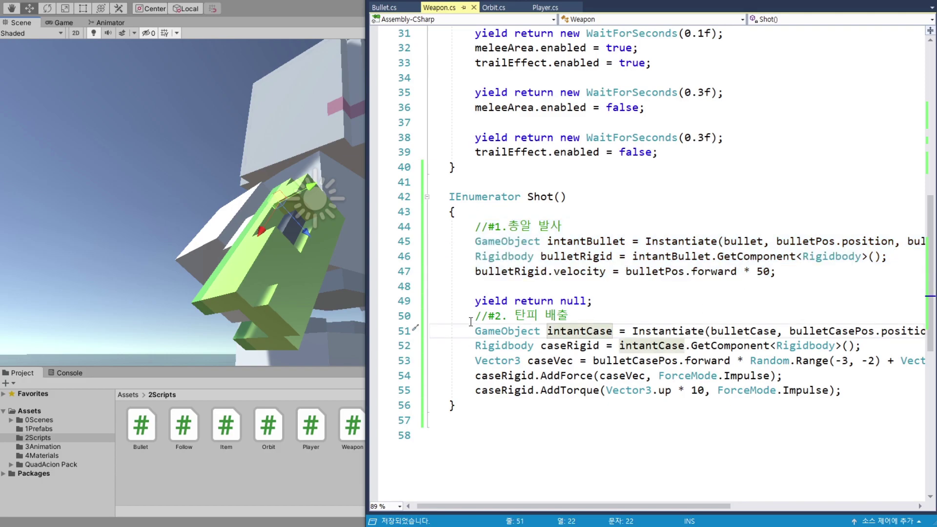
click(561, 415)
text(})
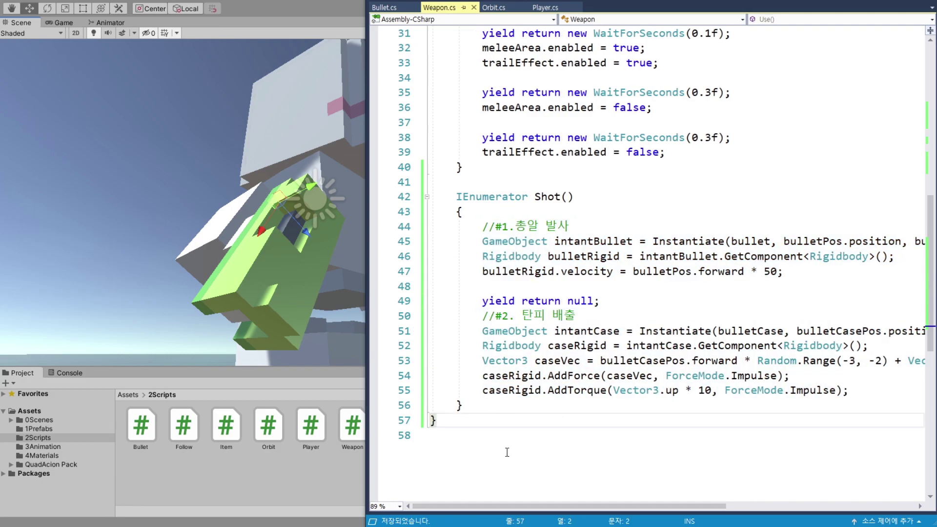
scroll(586, 430, up, 1)
click(562, 241)
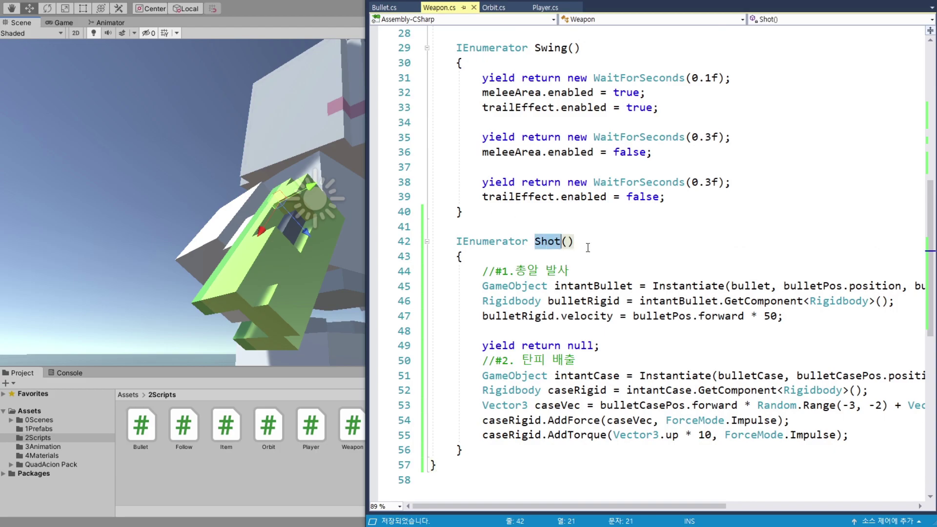
scroll(622, 263, up, 1)
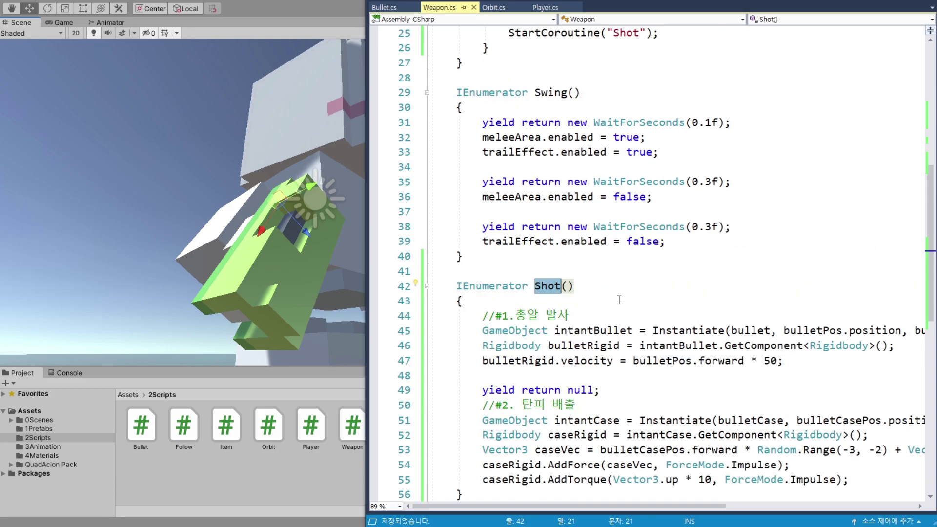
scroll(620, 305, up, 4)
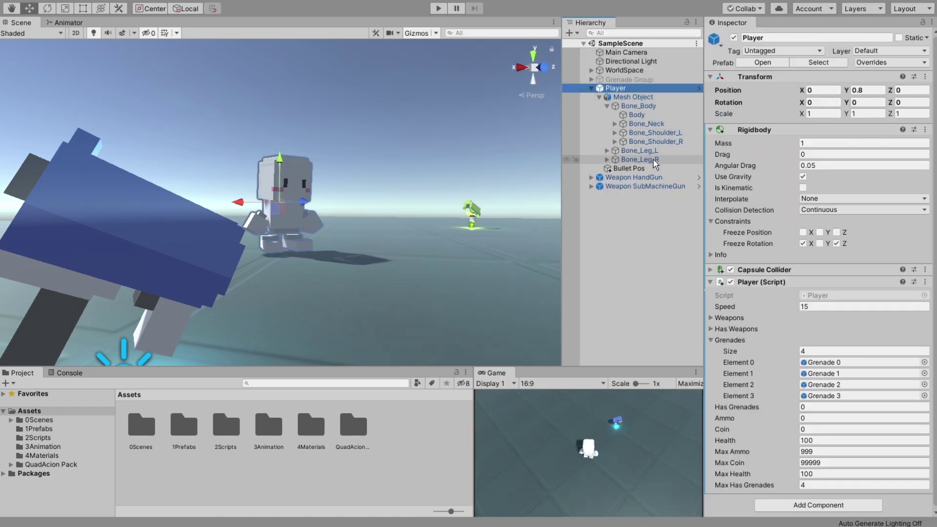
Expand WorldSpace, select a Wall, and create a new tag named Wall.
click(591, 87)
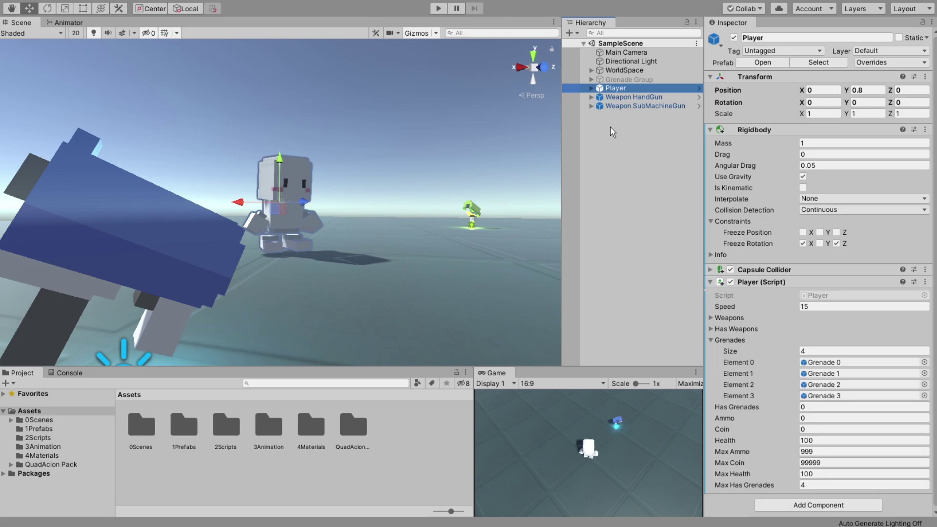
click(591, 71)
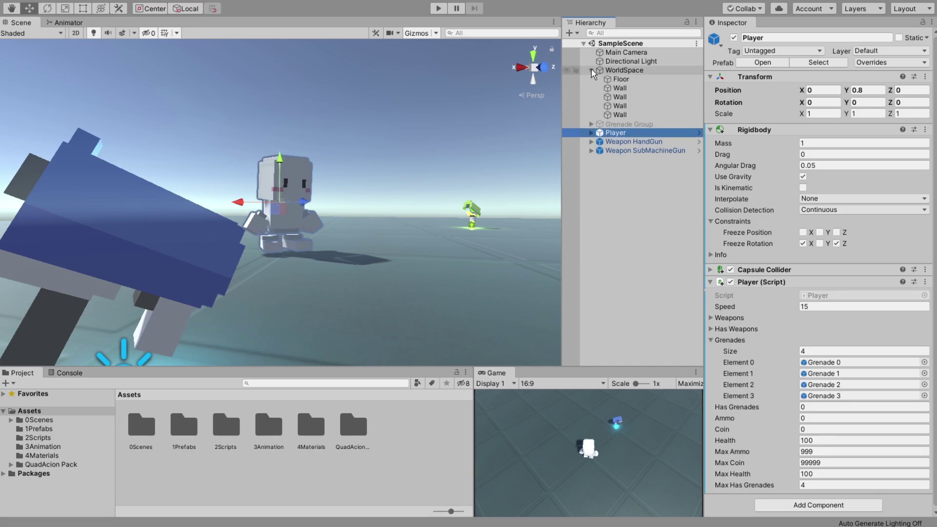
double_click(628, 87)
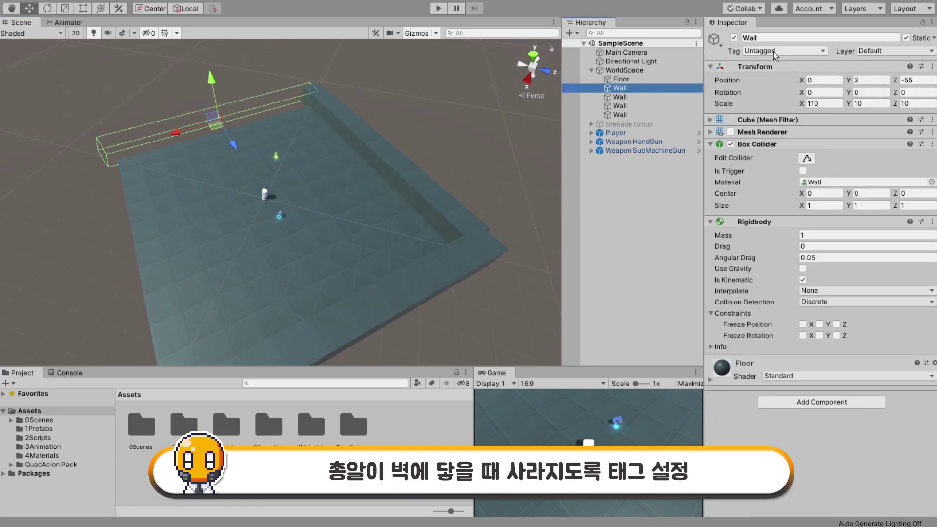
click(773, 51)
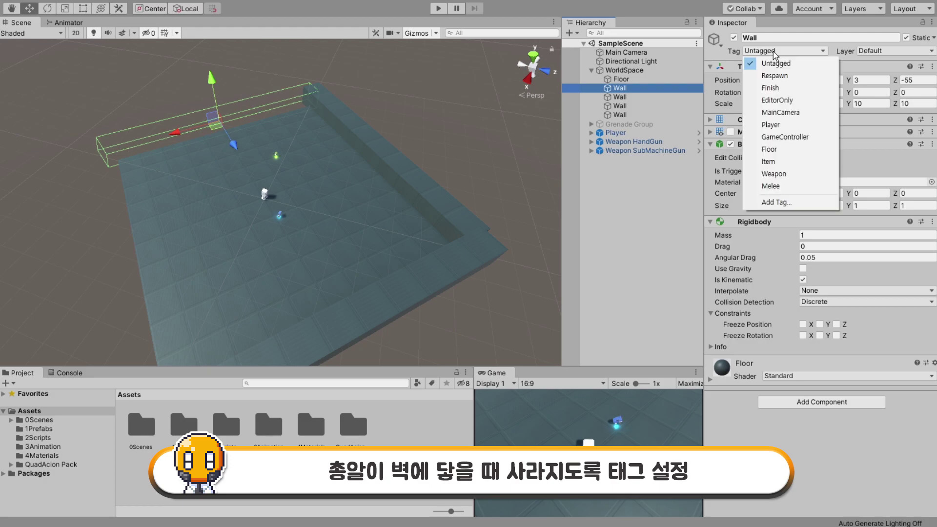
click(765, 203)
click(908, 124)
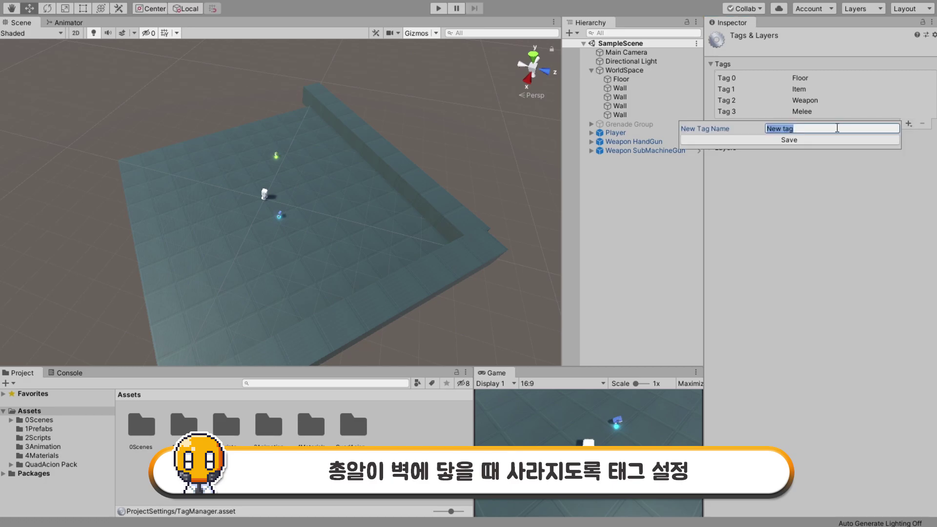
text(Wall)
click(854, 139)
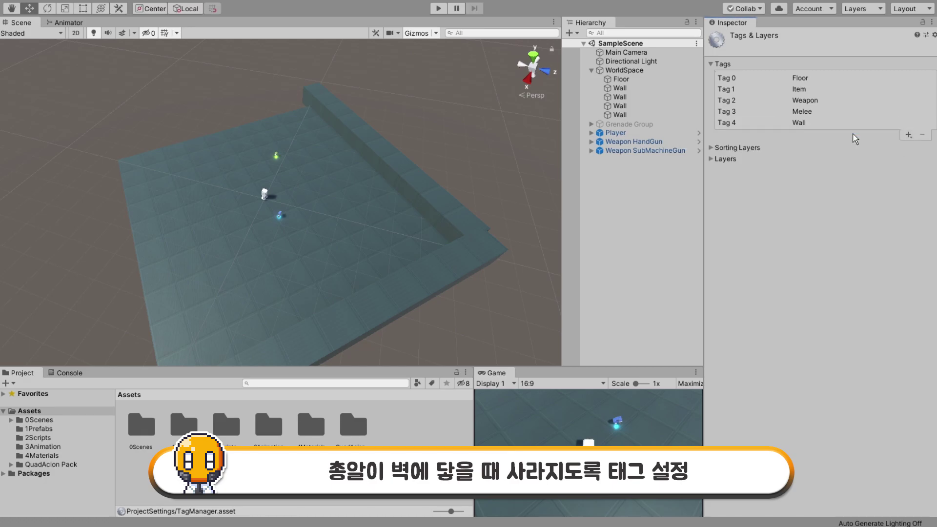
Set the Tag of all four Wall objects to Wall, confirming Floor stays tagged Floor.
click(633, 91)
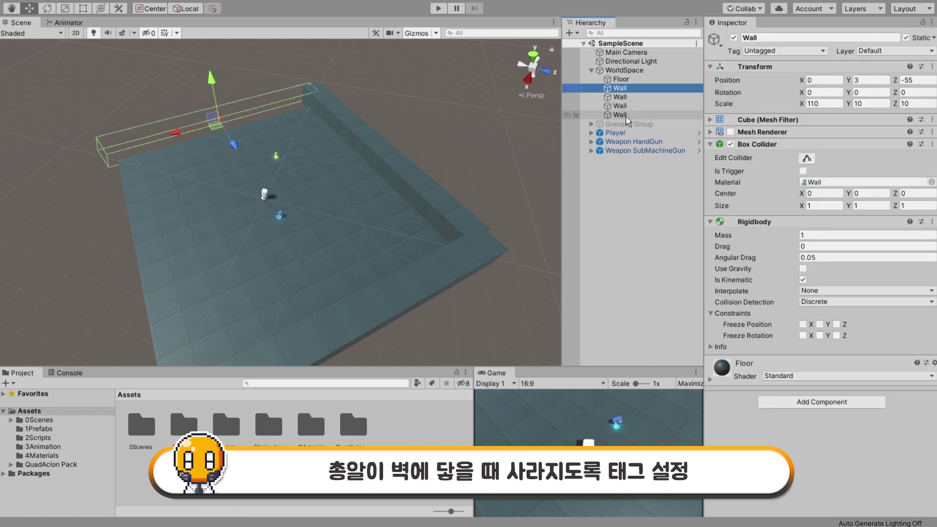
shift+click(626, 115)
click(777, 54)
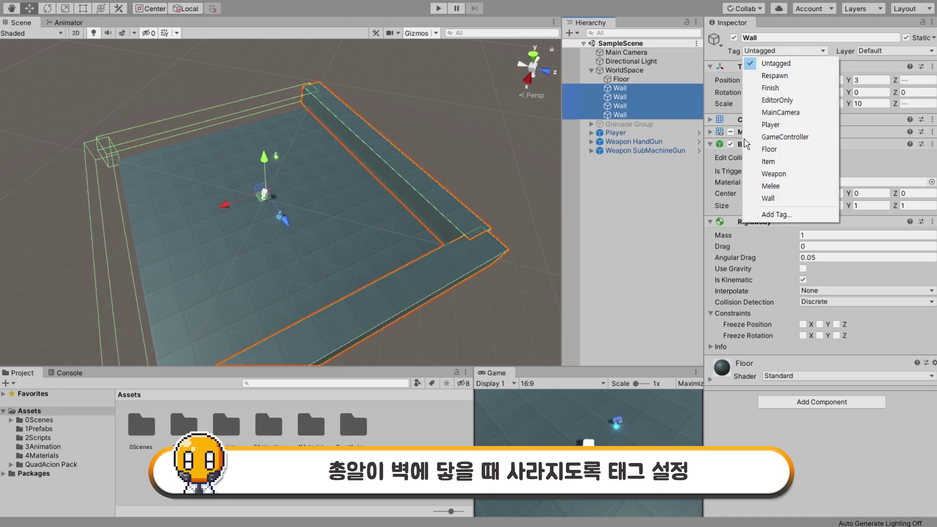
click(789, 198)
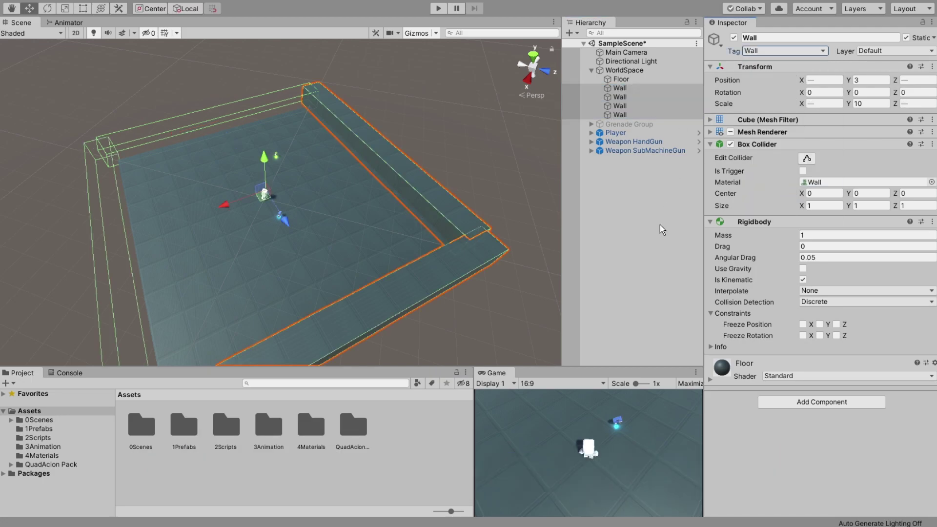
click(620, 80)
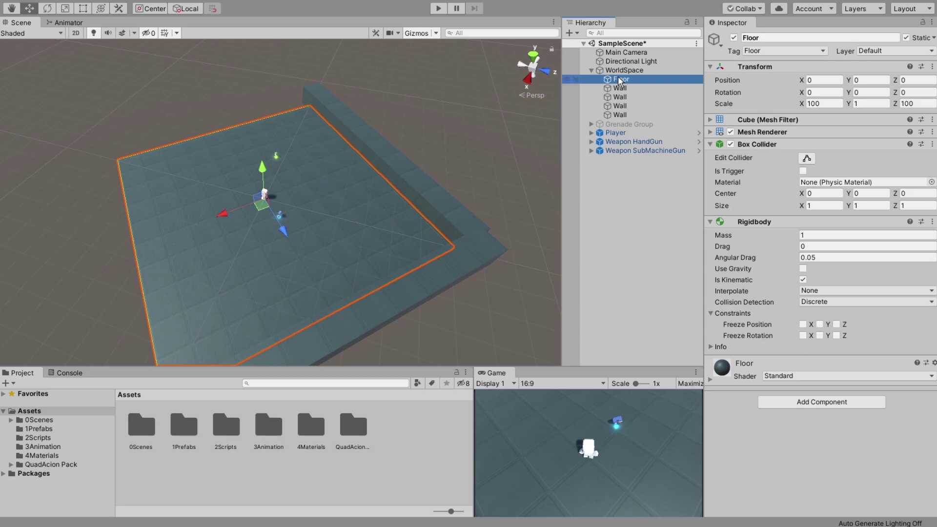
click(592, 70)
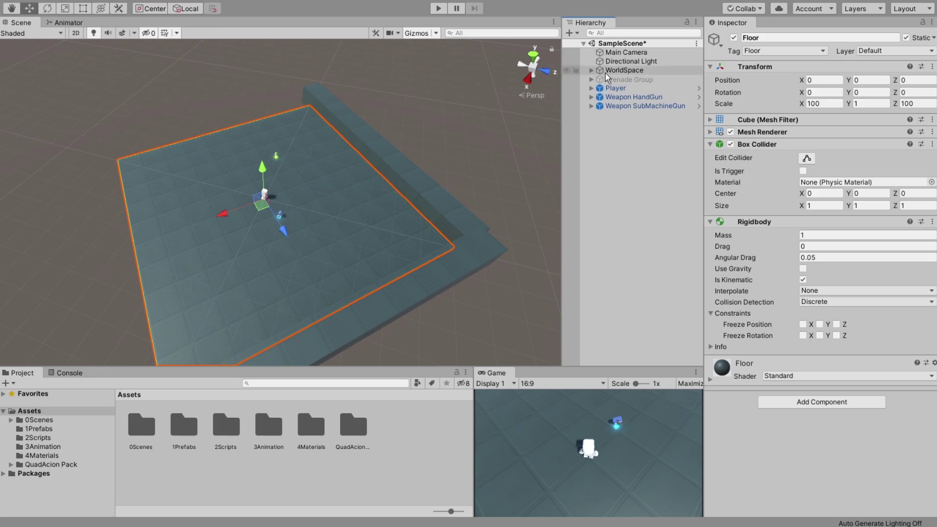
click(656, 176)
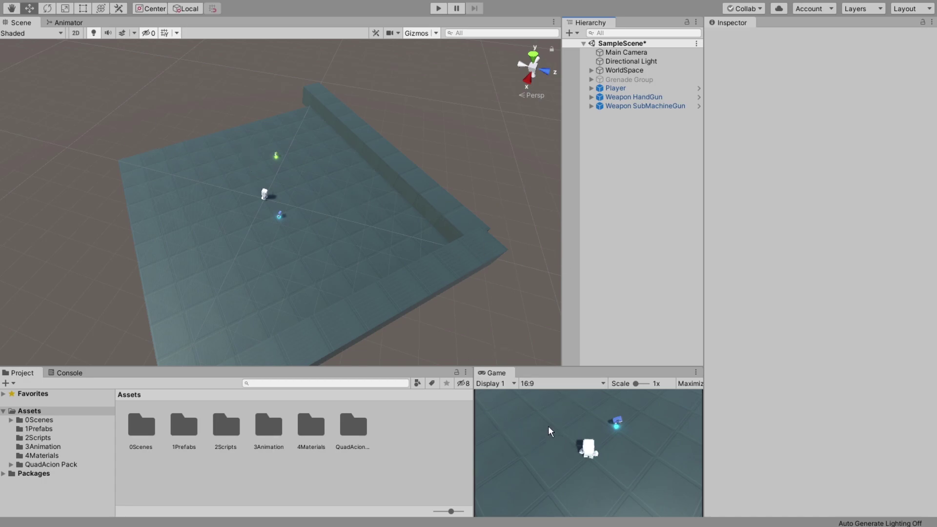
Enter Play mode, pick up the handgun, and fire shots while moving around the floor.
click(438, 8)
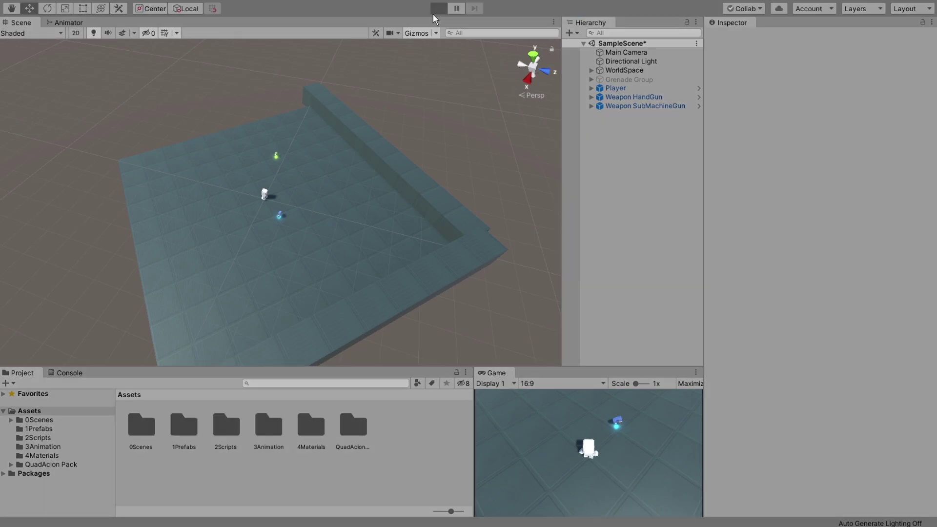
key(a)
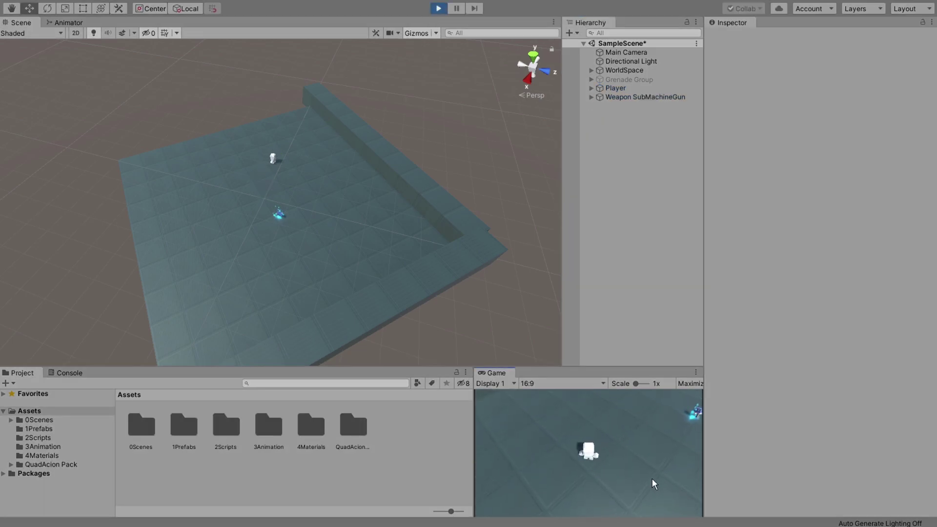
click(544, 425)
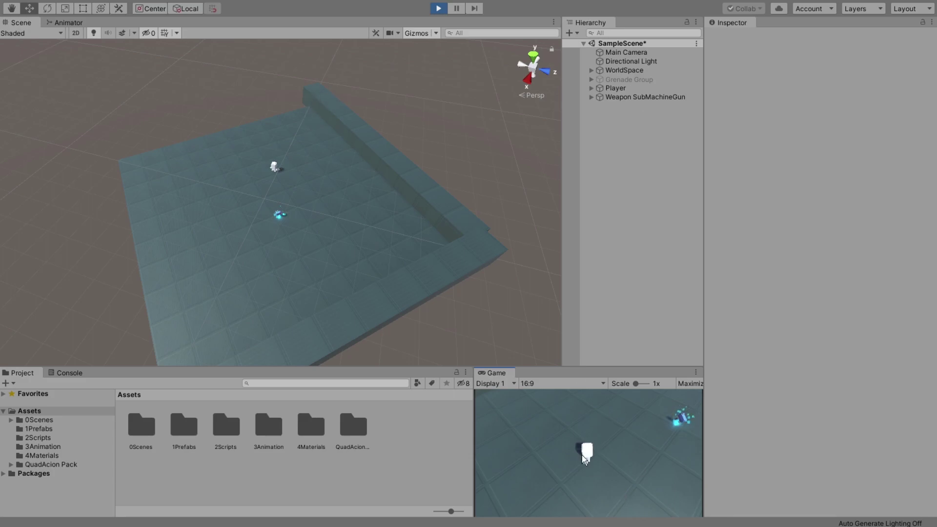
key(w)
click(564, 429)
key(w)
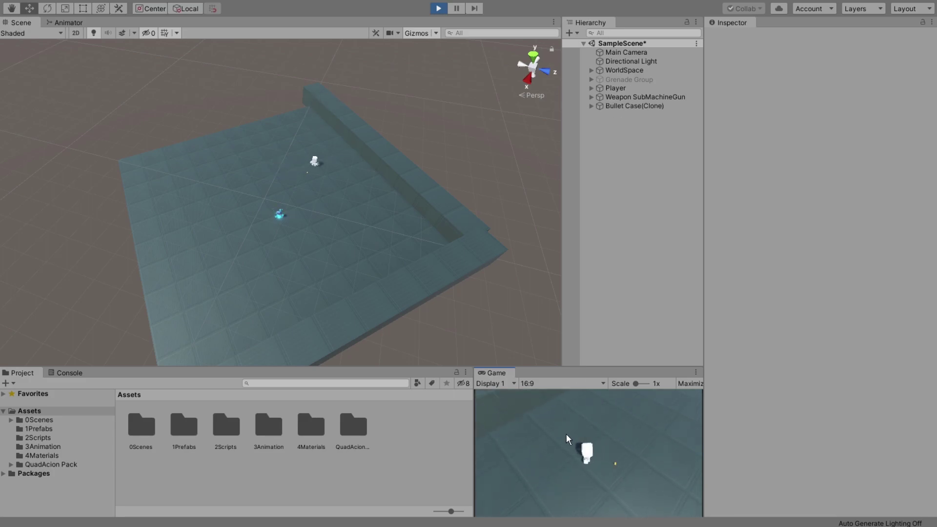
key(s)
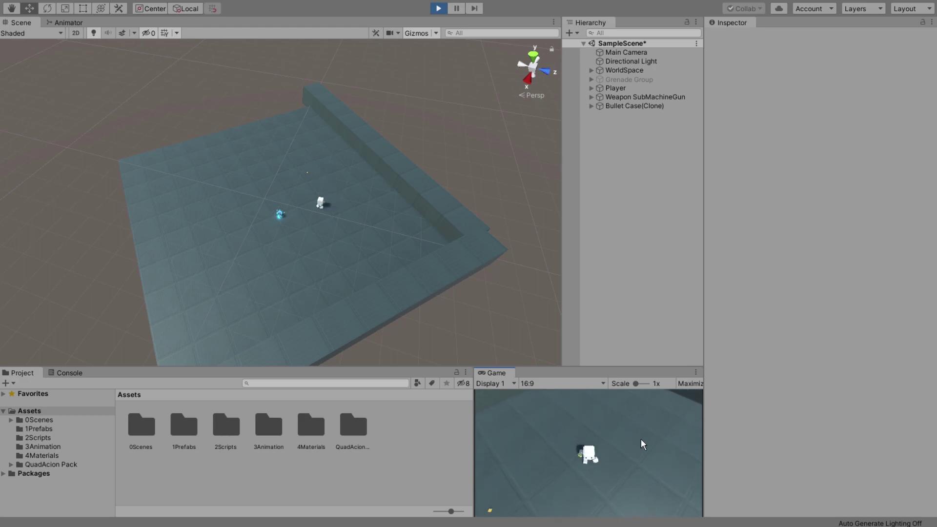
click(652, 417)
key(s)
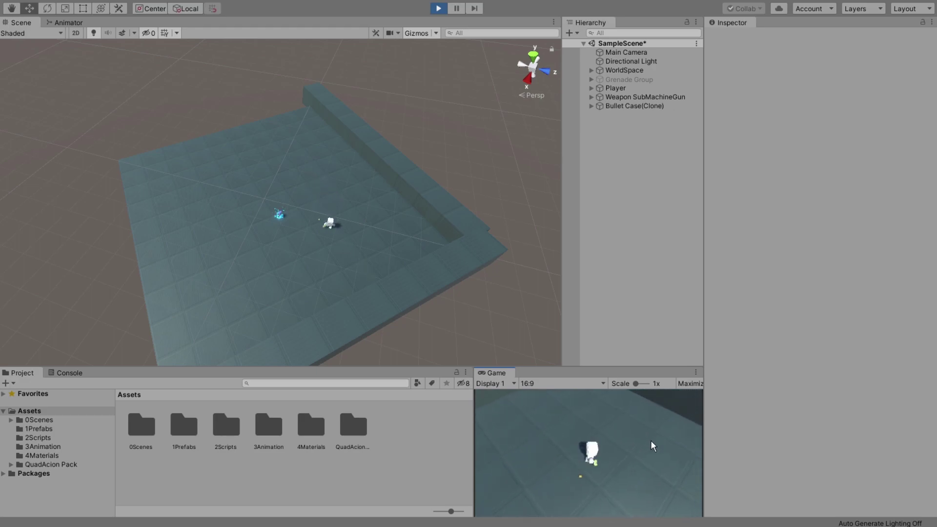
key(a)
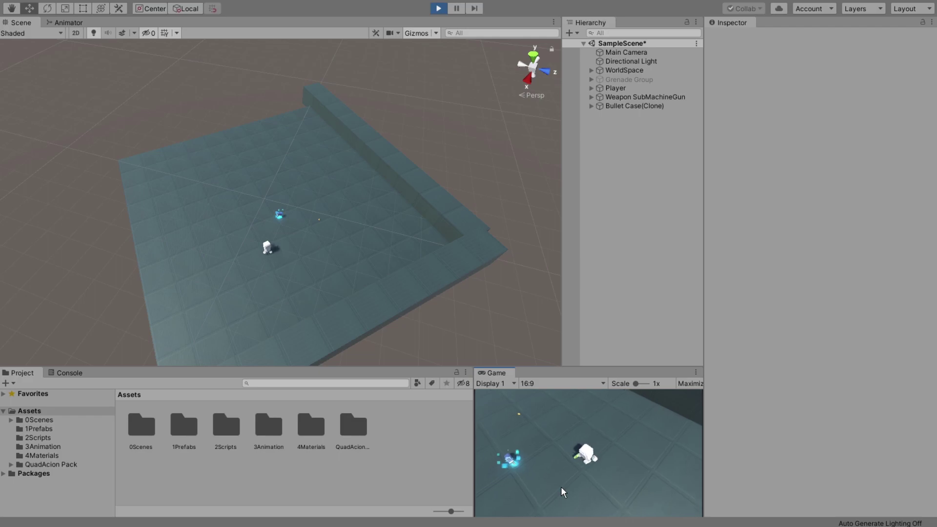
click(561, 487)
click(561, 487)
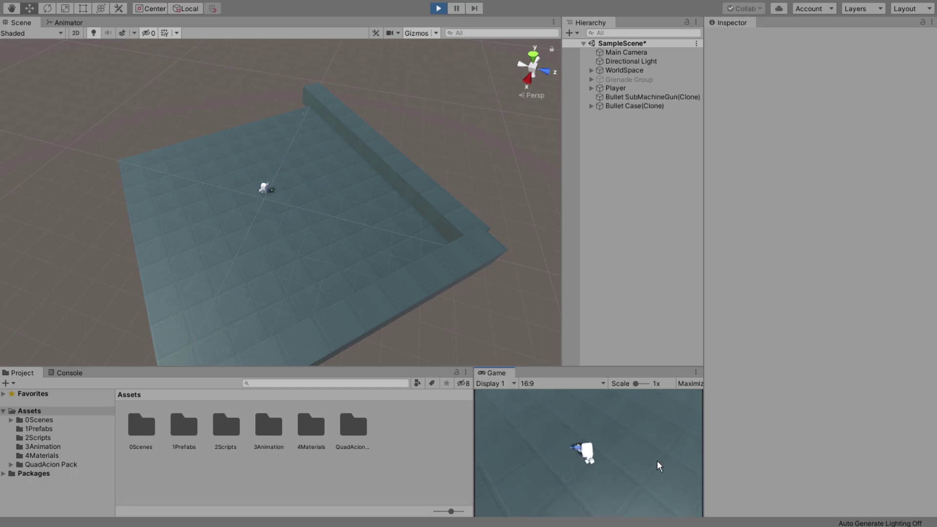
Fire submachine gun bursts, throw a grenade, then exit Play mode.
mouse_move(657, 460)
mouse_down()
mouse_move(645, 497)
mouse_move(566, 489)
mouse_move(604, 432)
mouse_move(679, 452)
mouse_up()
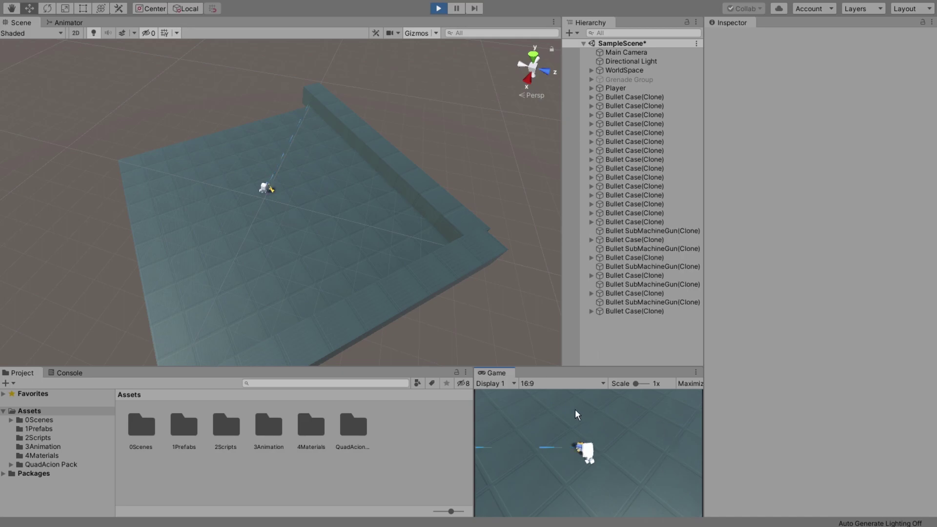
right_click(575, 409)
mouse_move(552, 416)
mouse_down()
mouse_move(654, 477)
mouse_move(646, 480)
mouse_up()
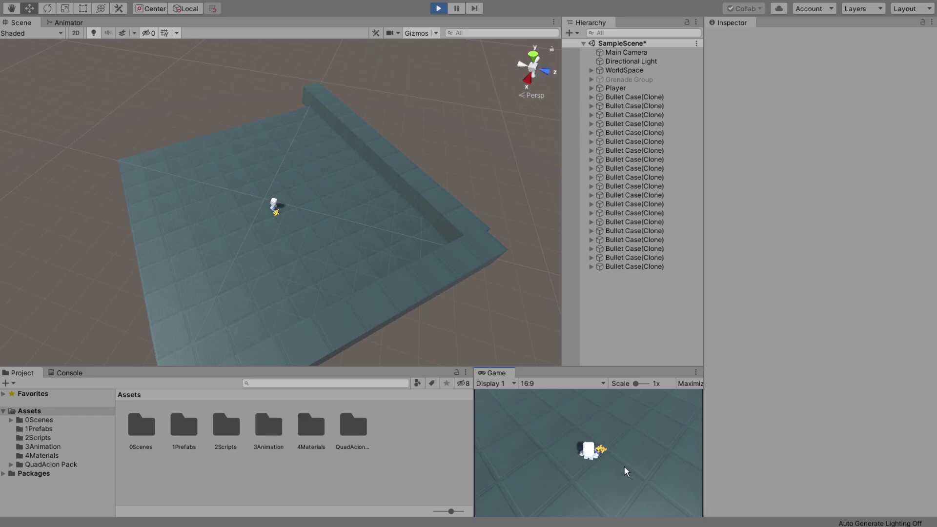
click(438, 8)
On line 73 of Player.cs, change GetButtonDown("Fire1") to GetButton("Fire1") and save.
key(alt+Tab)
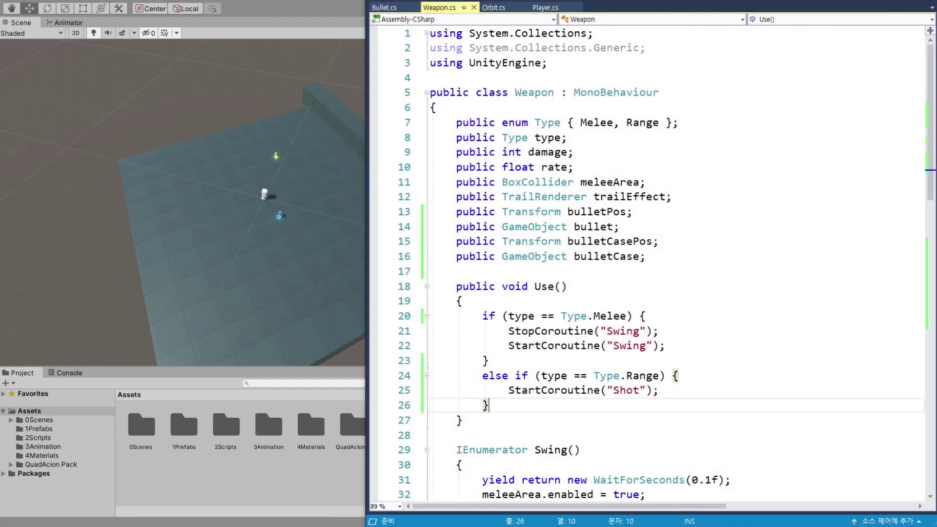
click(546, 7)
scroll(661, 272, up, 6)
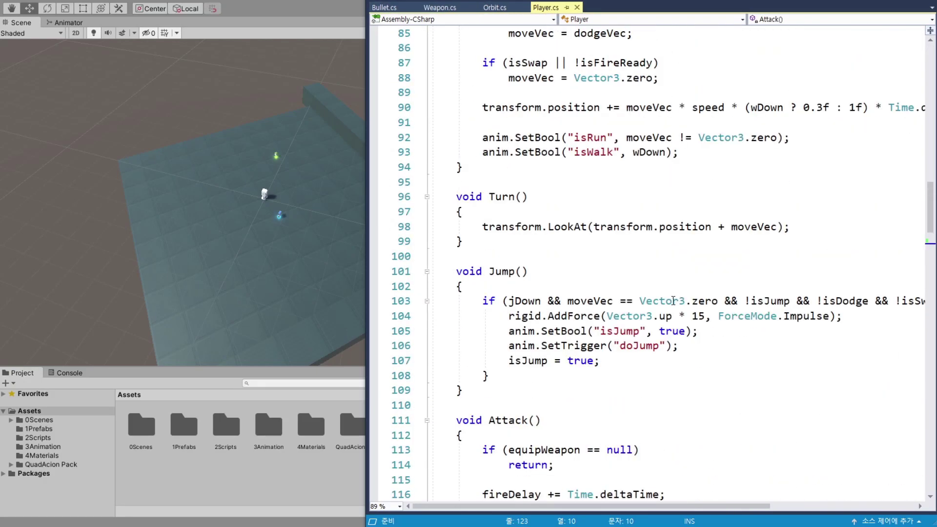
scroll(596, 281, up, 9)
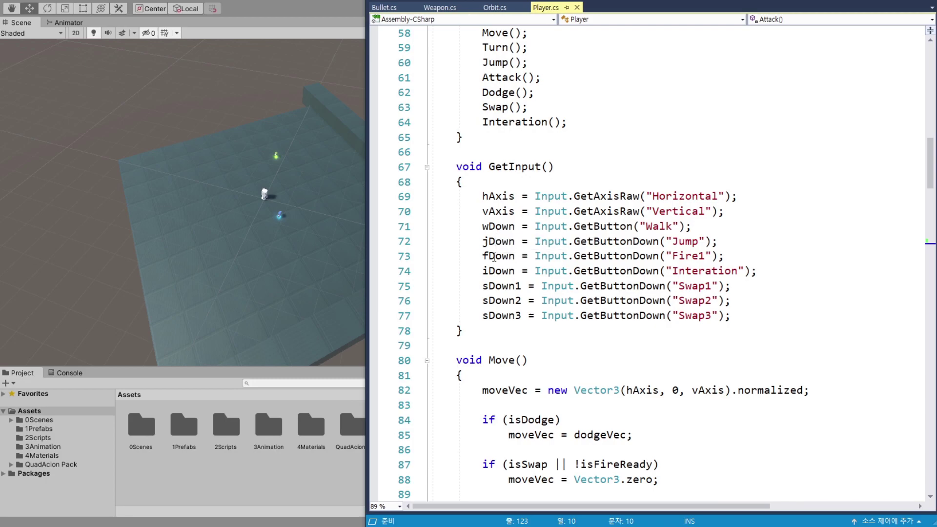
double_click(494, 257)
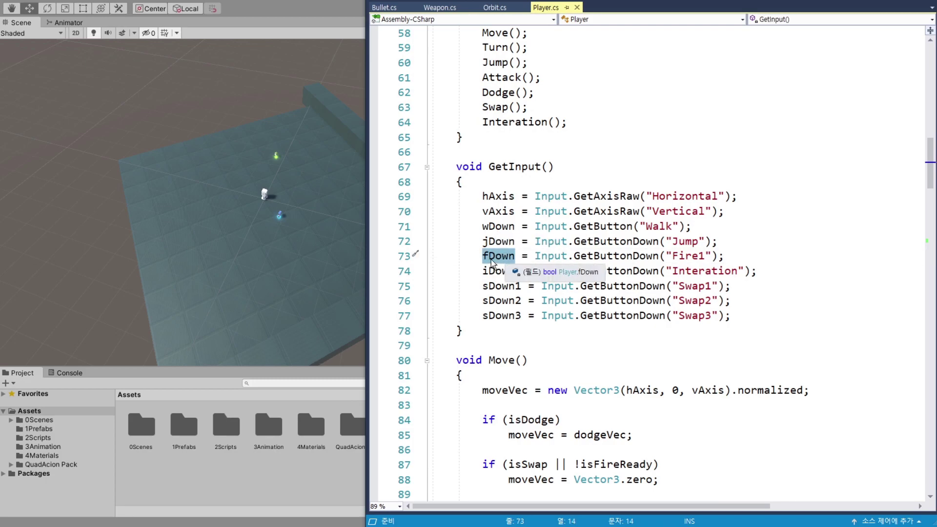
double_click(588, 255)
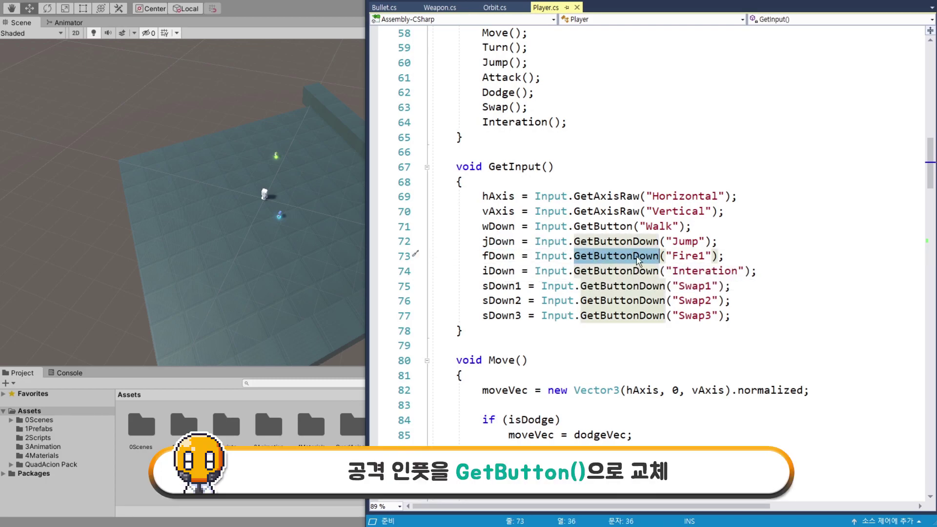
click(657, 258)
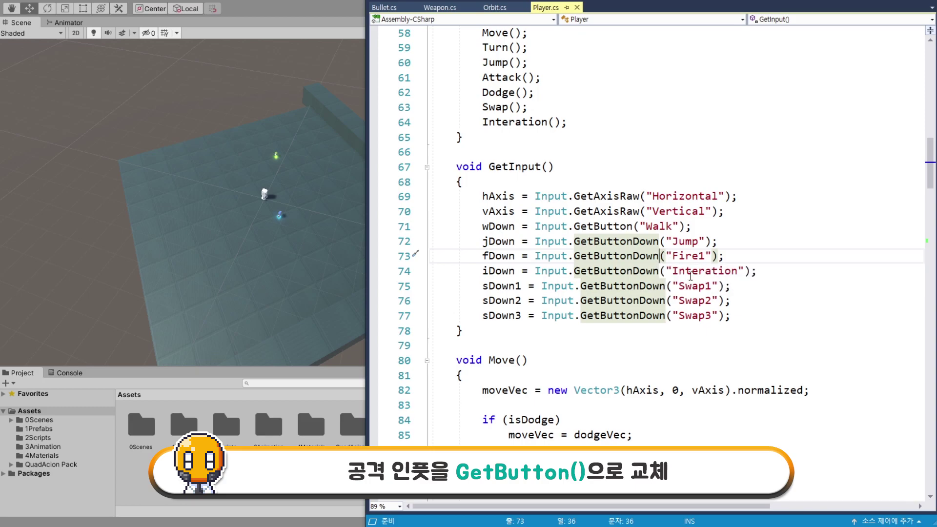
key(BackSpace)
key(BackSpace)
key(BackSpace)
key(BackSpace)
key(ctrl+s)
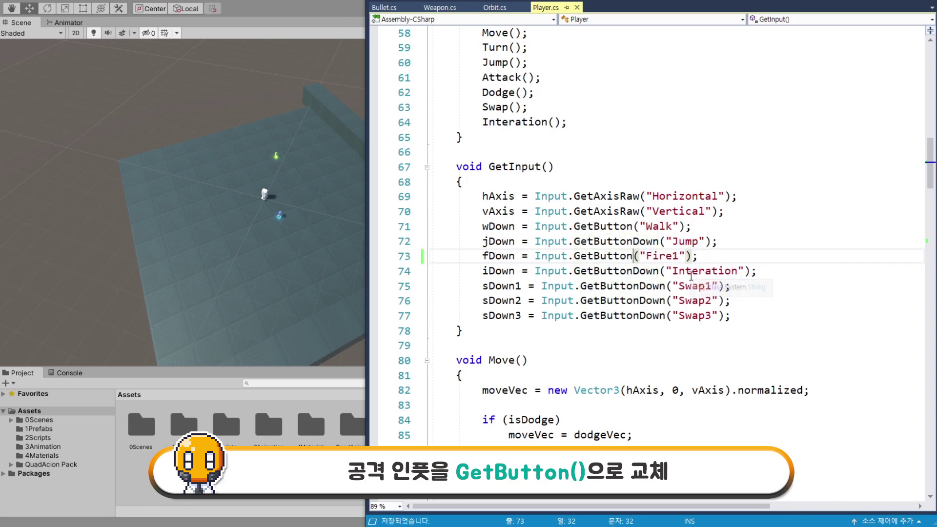
click(701, 257)
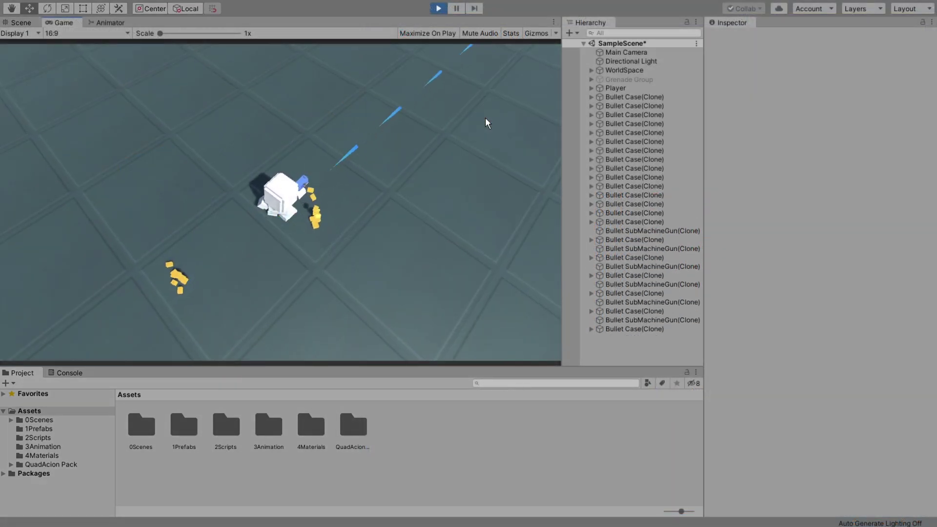
Fire the submachine gun in several directions while moving with WASD, then stop the game.
click(261, 101)
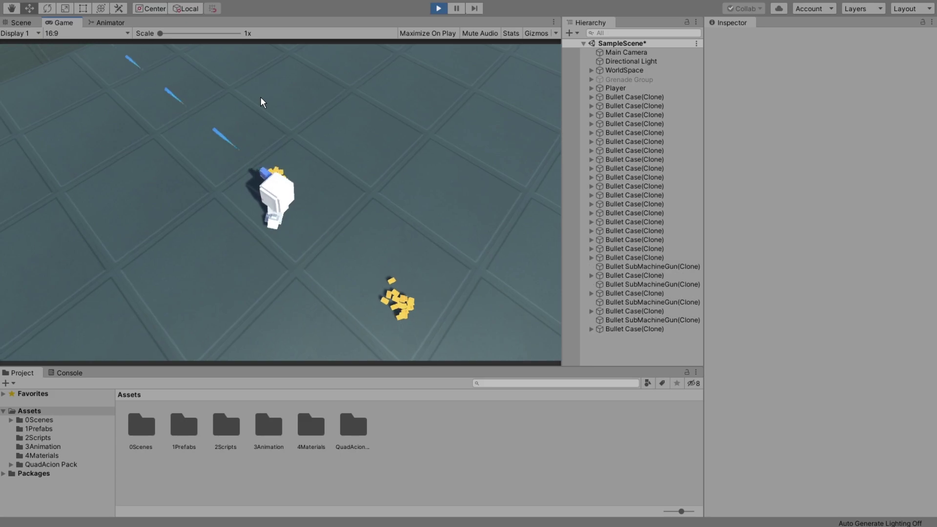
click(359, 300)
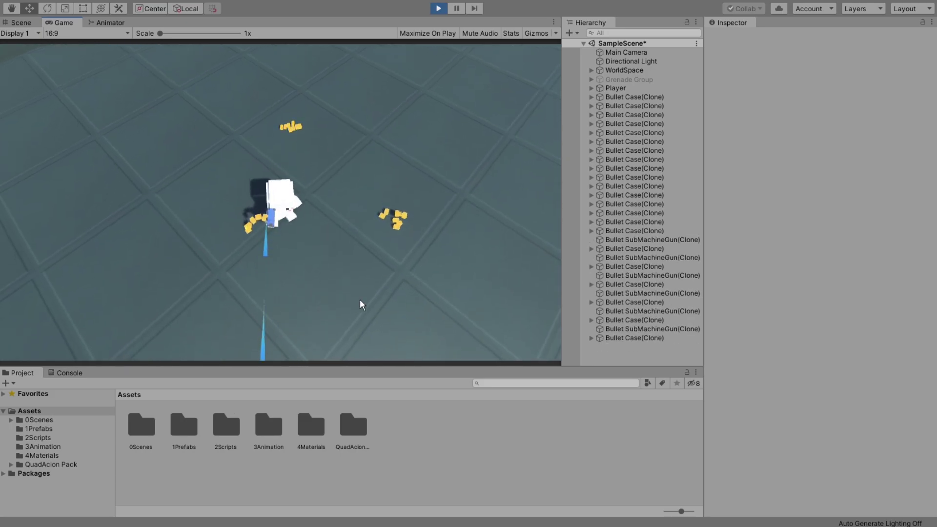
key(w)
key(d)
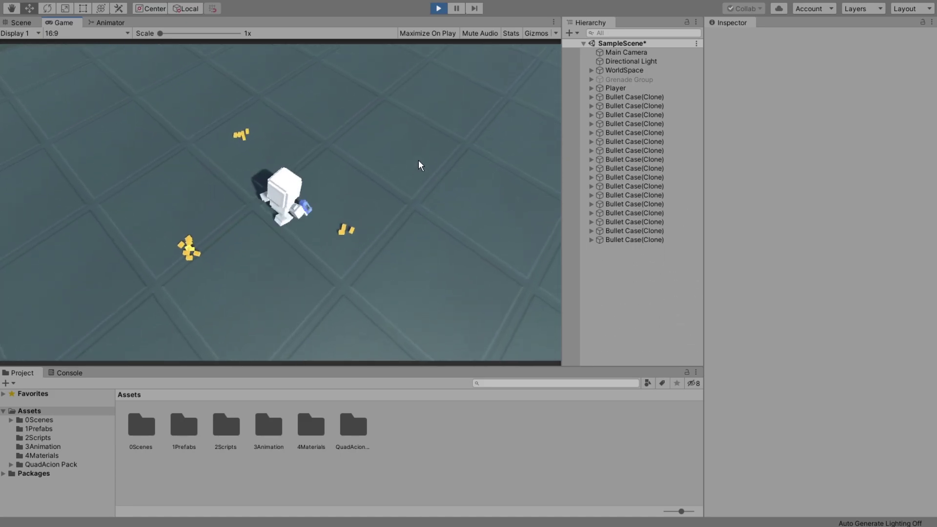
click(449, 136)
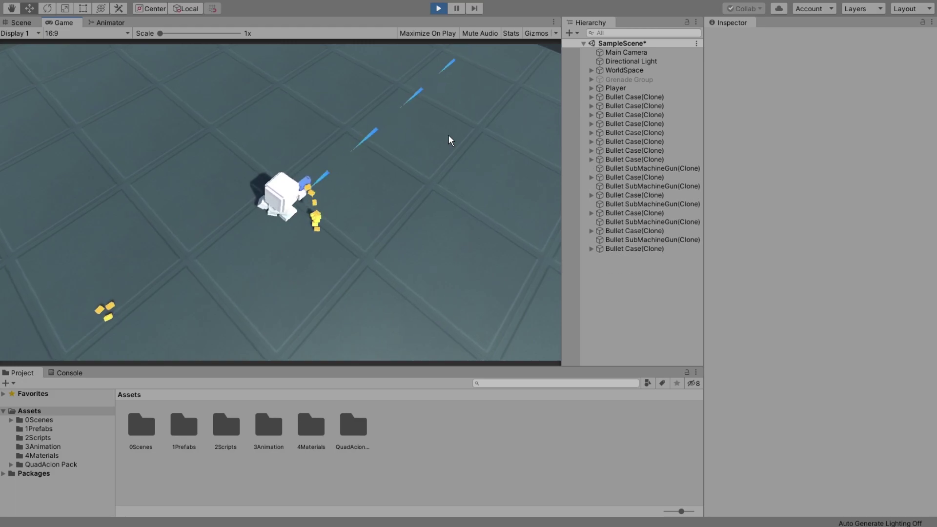
key(a)
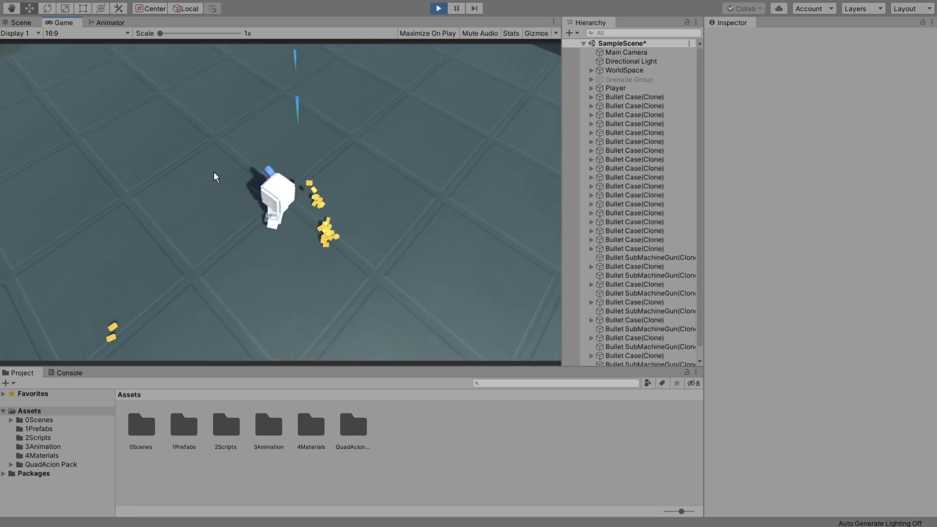
click(135, 145)
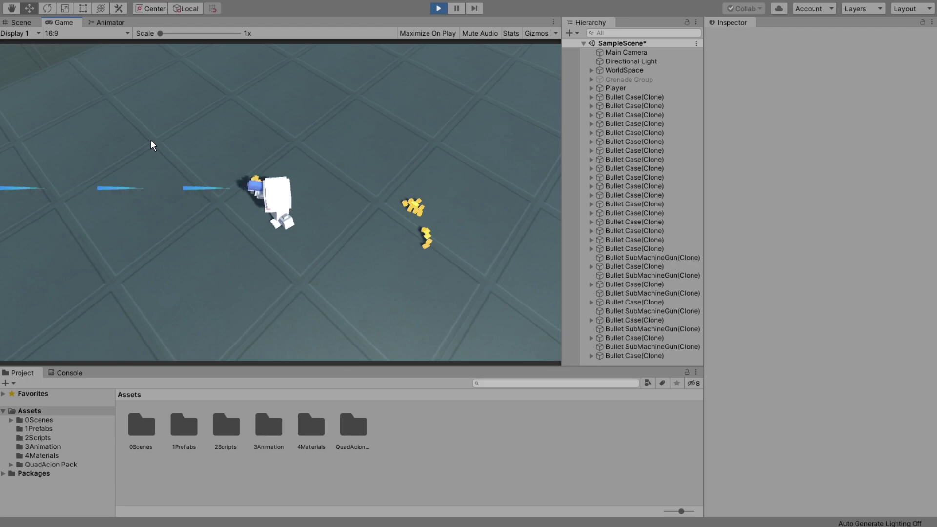
key(s)
click(449, 295)
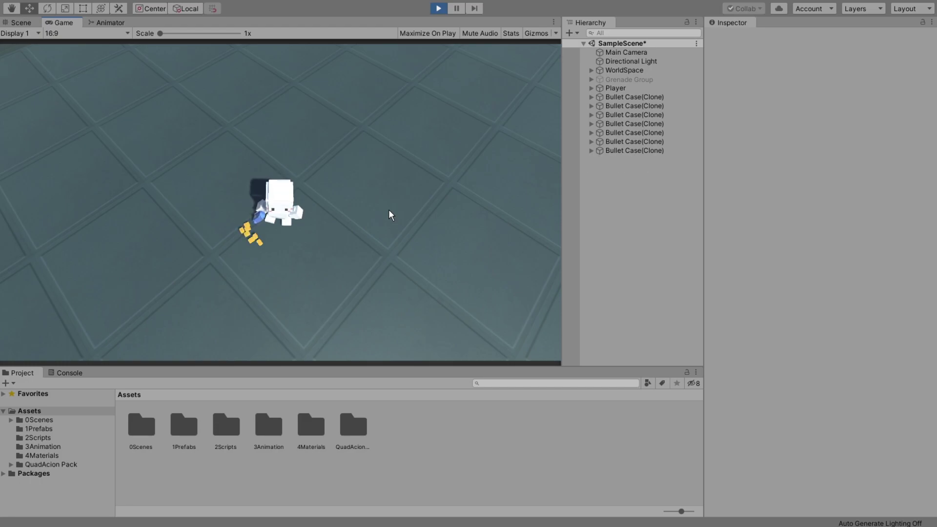
click(441, 10)
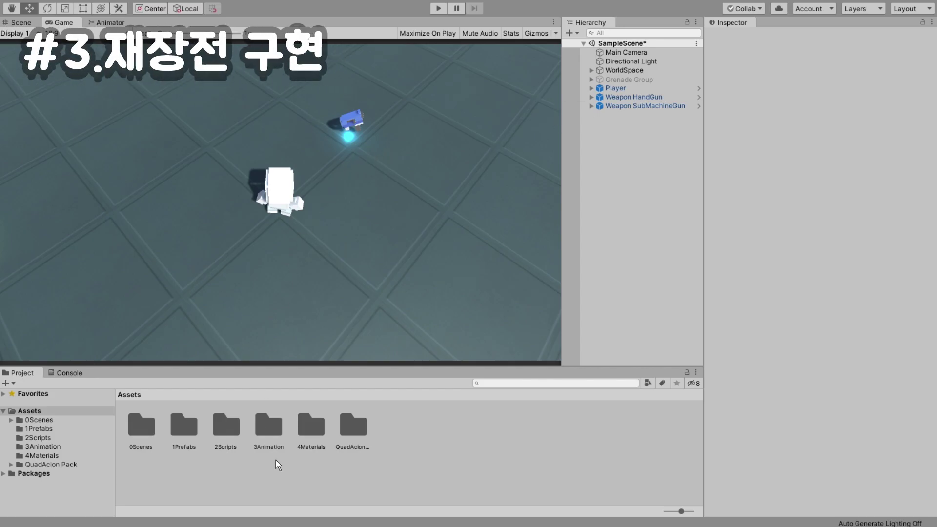
Add a 'public int maxAmmo;' field below the rate field in Weapon.cs.
key(alt+Tab)
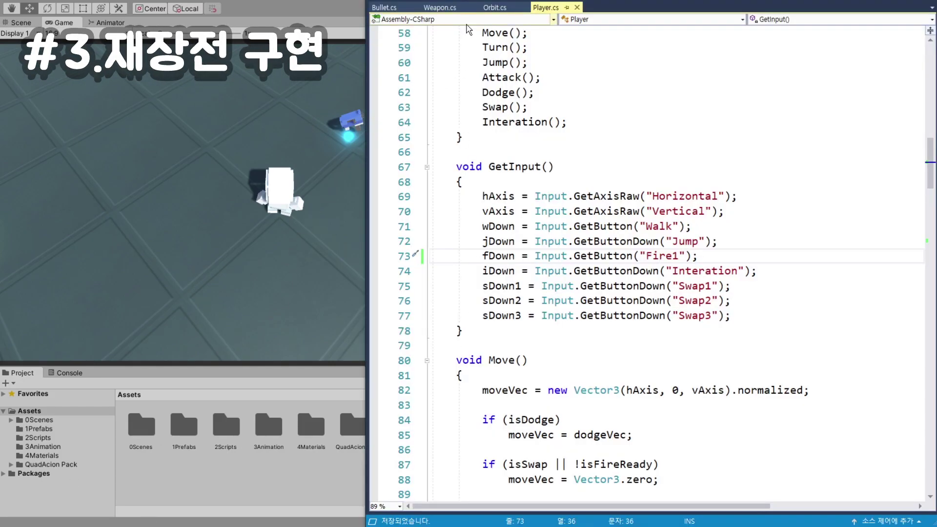
click(447, 9)
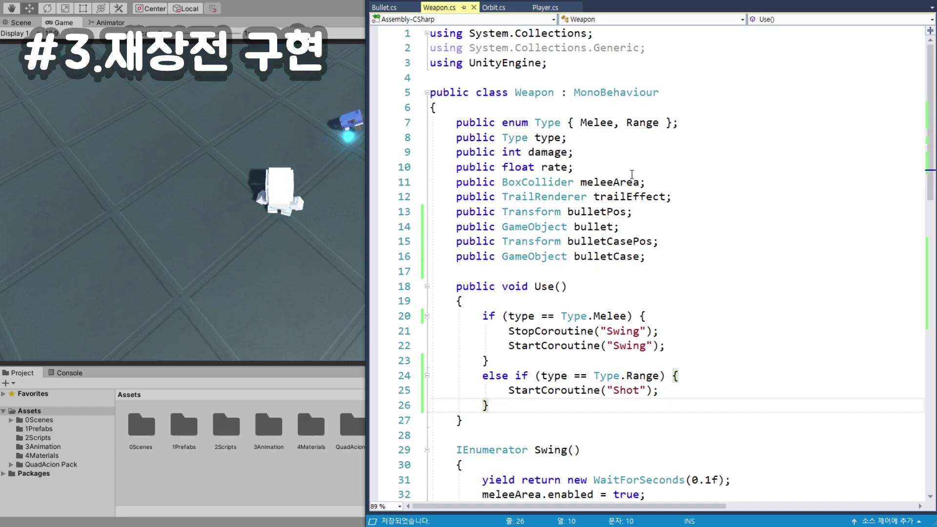
click(630, 152)
key(Down)
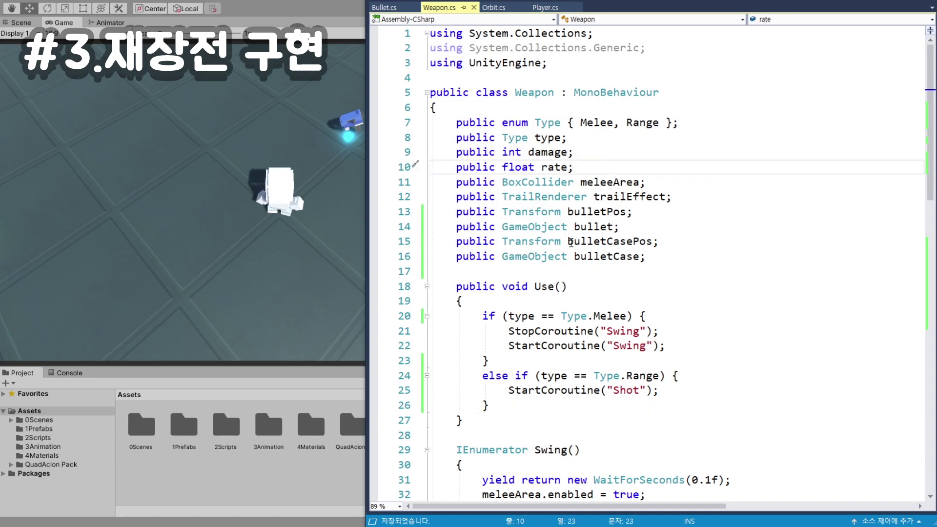
key(Return)
key(Return)
key(Up)
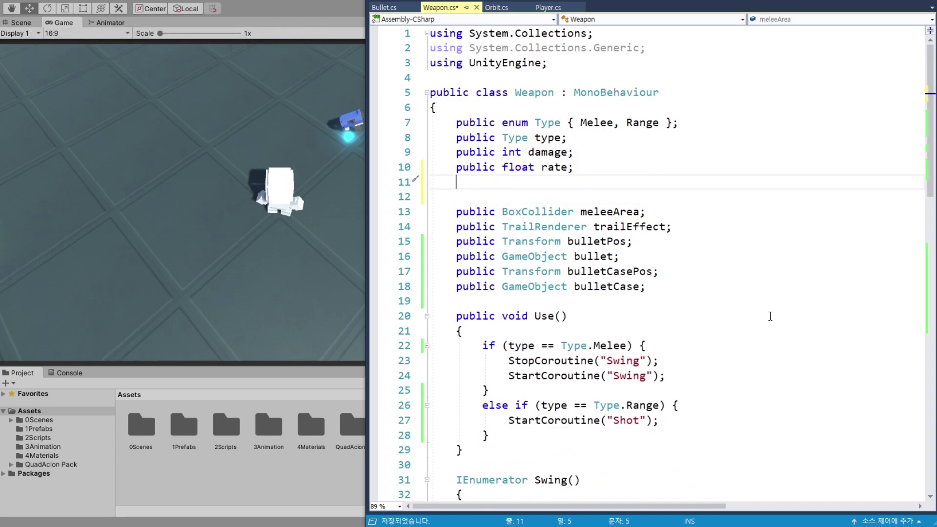
text(public )
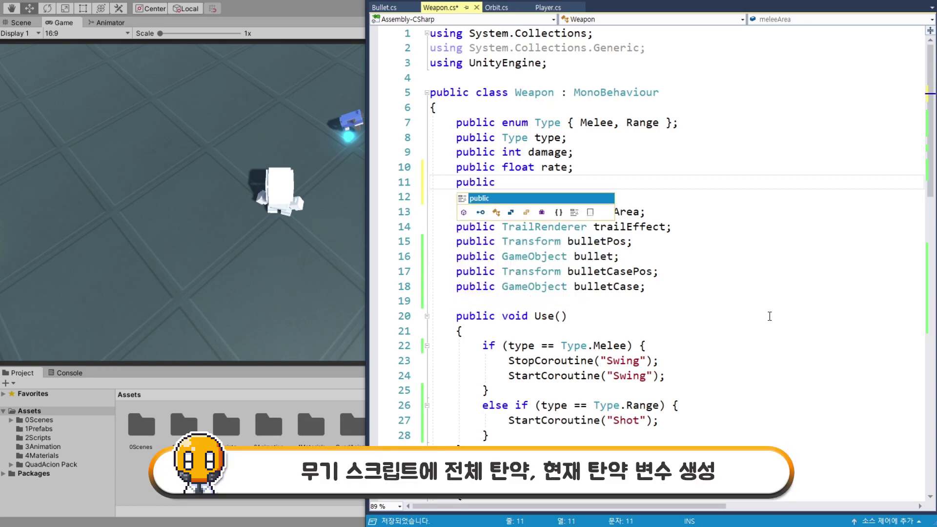
text(int )
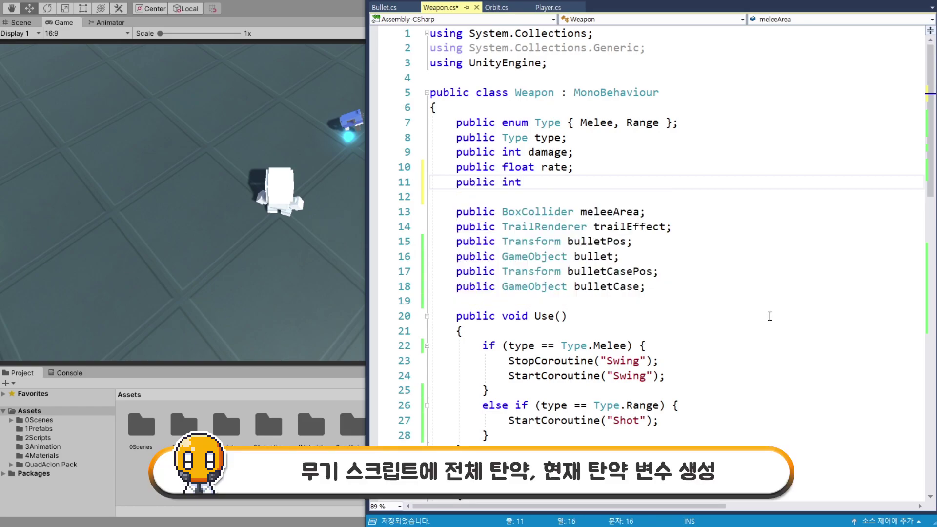
text(maxAmmo;)
key(Return)
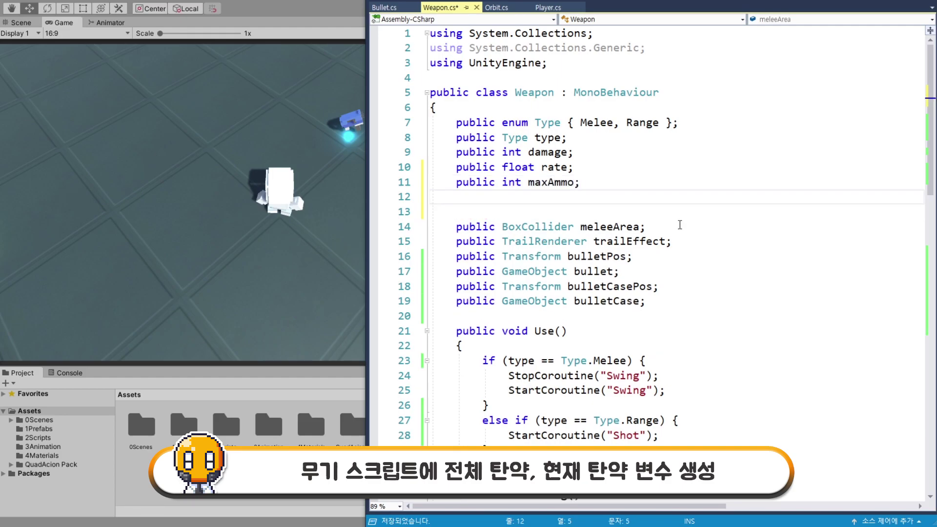
Duplicate the maxAmmo declaration and rename the copy to curAmmo.
drag(457, 182, 581, 182)
key(ctrl+c)
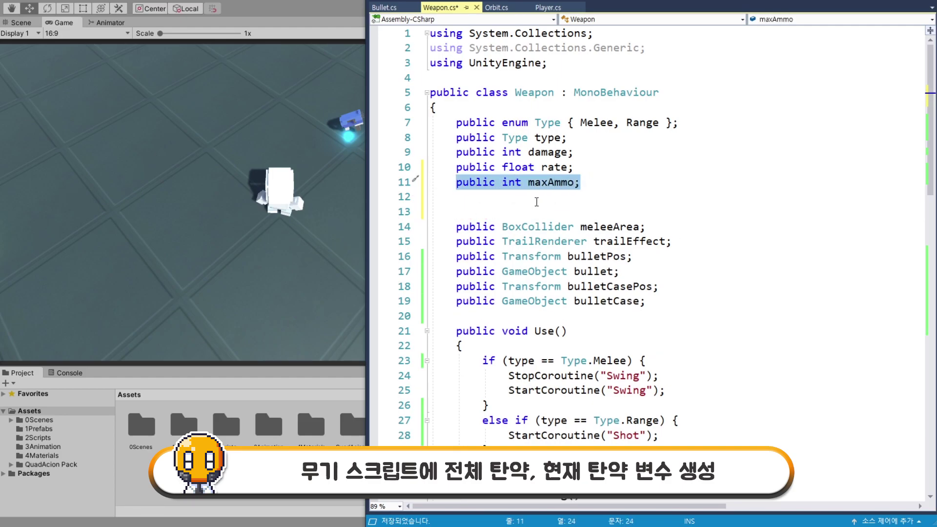
click(520, 200)
key(ctrl+v)
key(ctrl+Left)
key(ctrl+Left)
key(Delete)
key(Delete)
key(Delete)
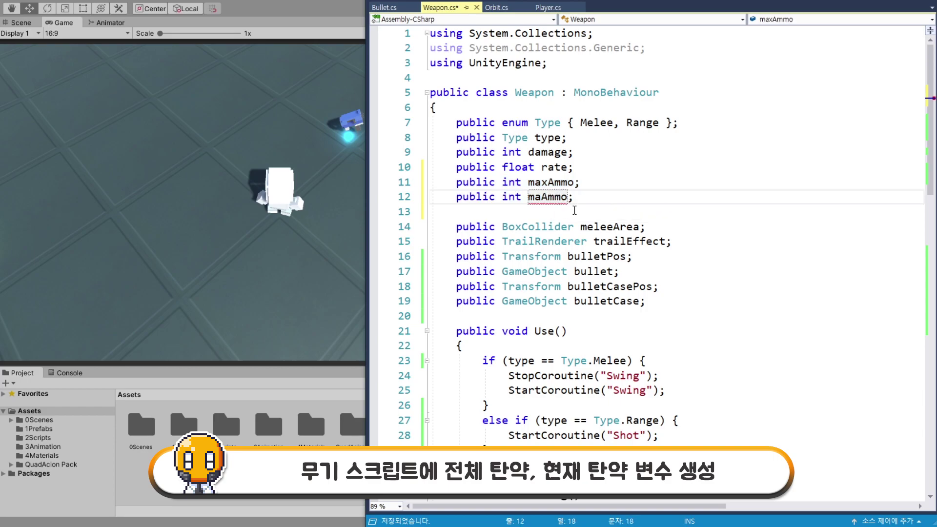
text(cur)
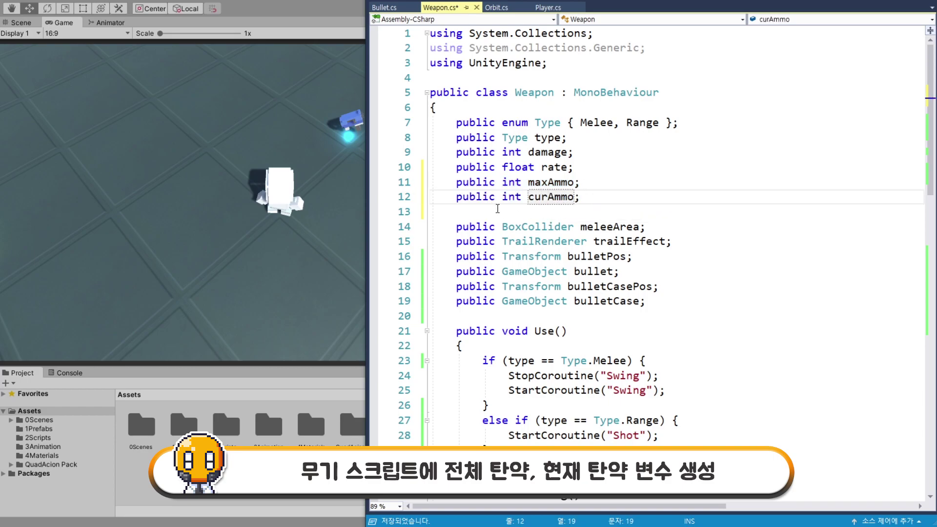
click(550, 182)
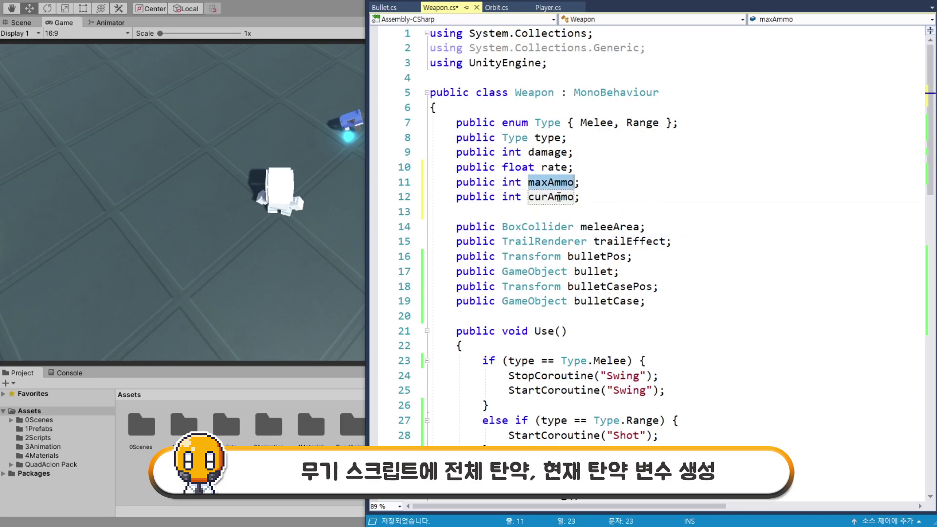
double_click(551, 197)
click(551, 182)
double_click(550, 196)
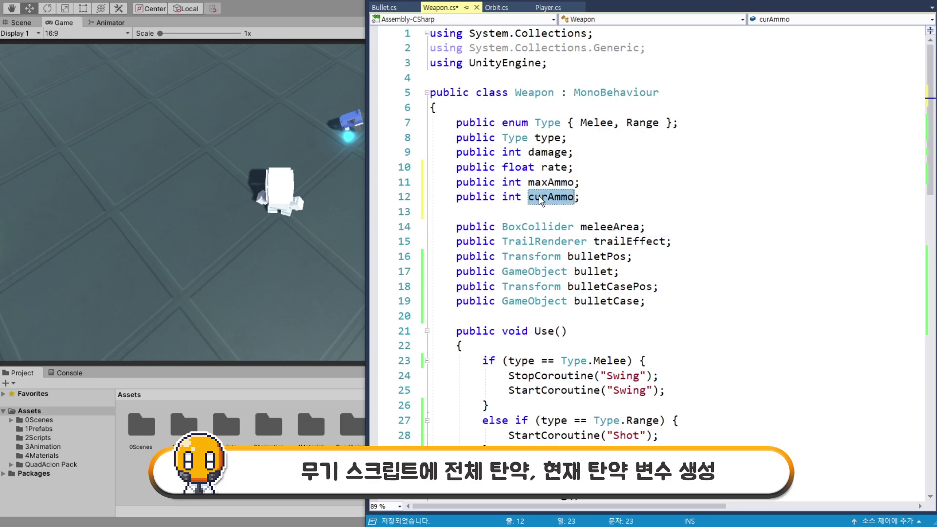
click(588, 197)
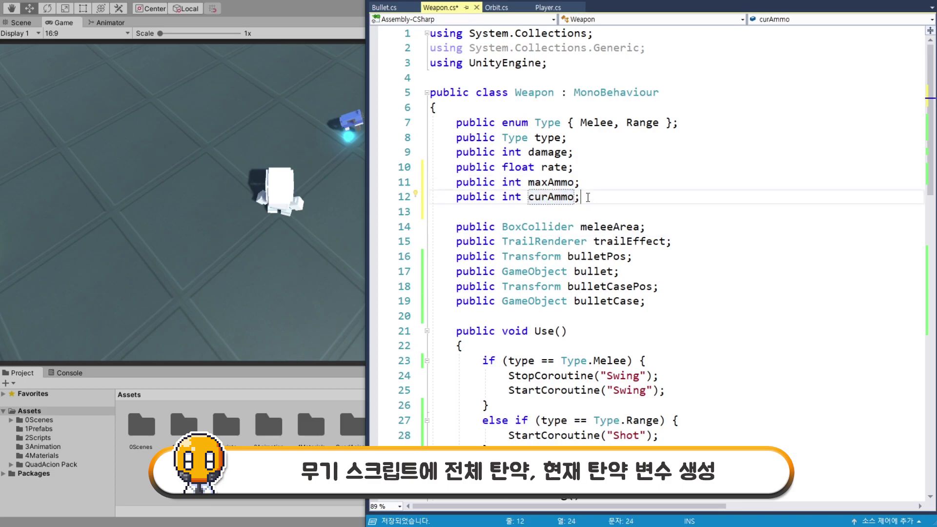
double_click(550, 197)
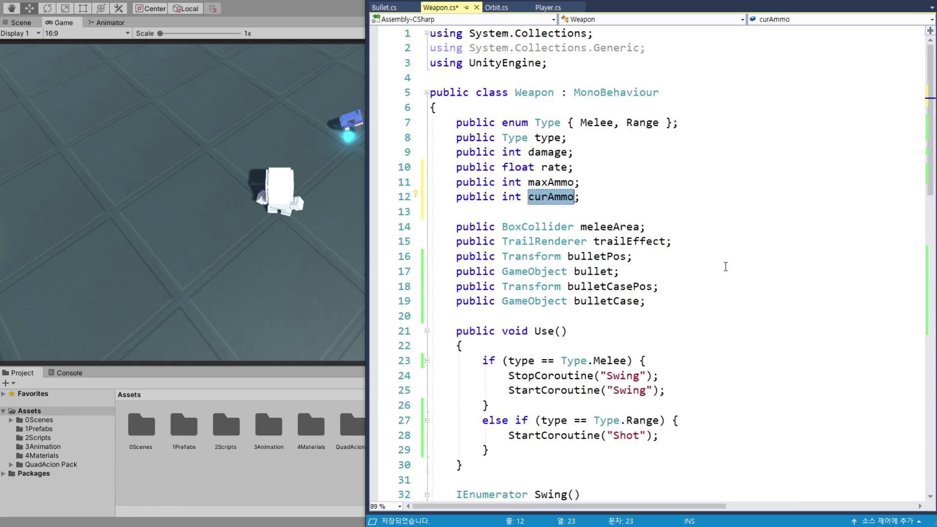
Append '&& curAmmo > 0' to the Type.Range condition in Use().
scroll(684, 280, down, 2)
scroll(672, 267, down, 1)
double_click(551, 197)
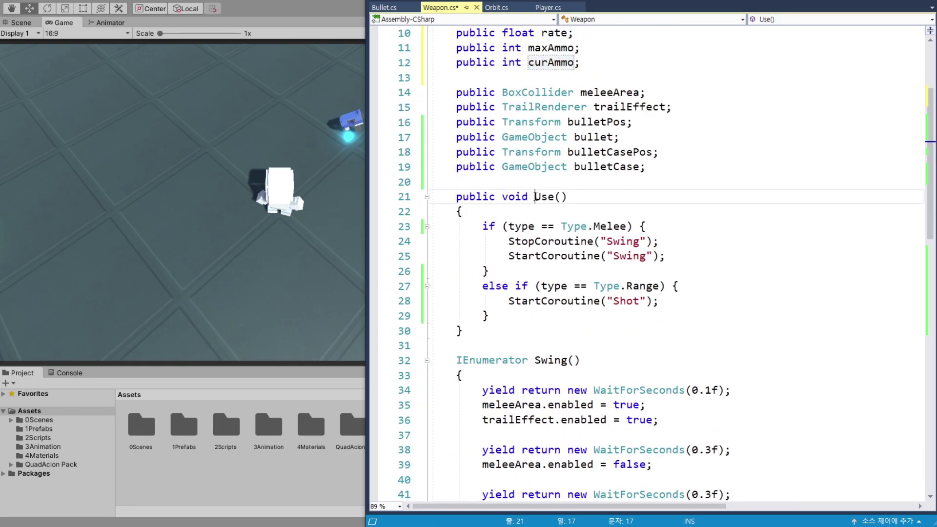
scroll(657, 243, down, 1)
drag(541, 241, 659, 241)
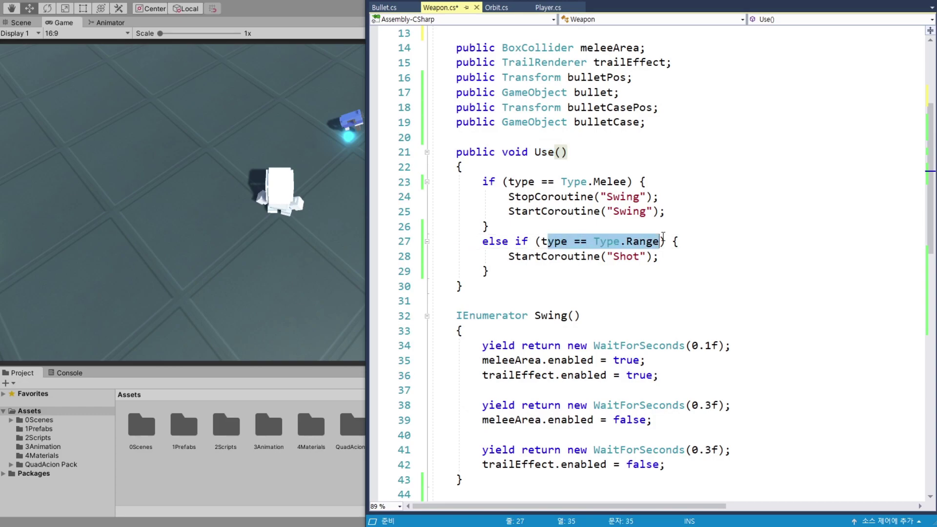
click(660, 241)
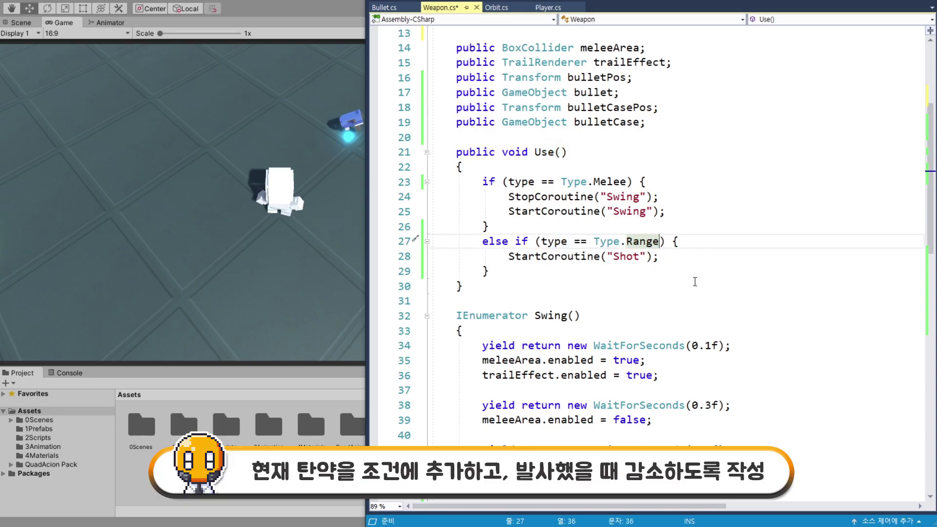
text(&)
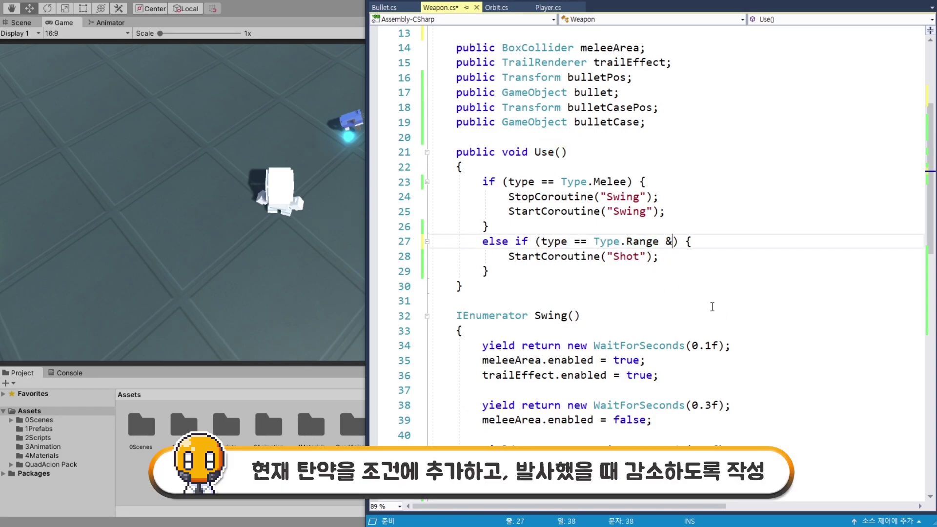
text(& curAmmo)
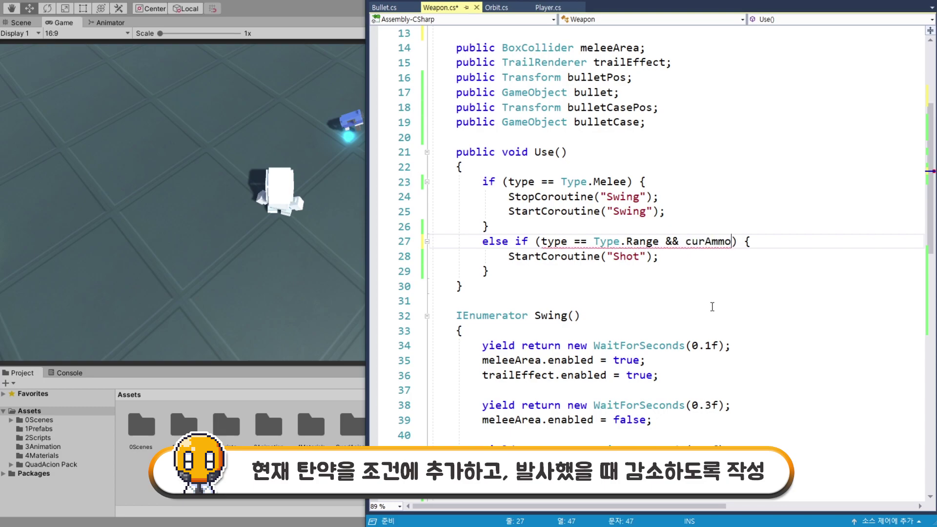
text( >)
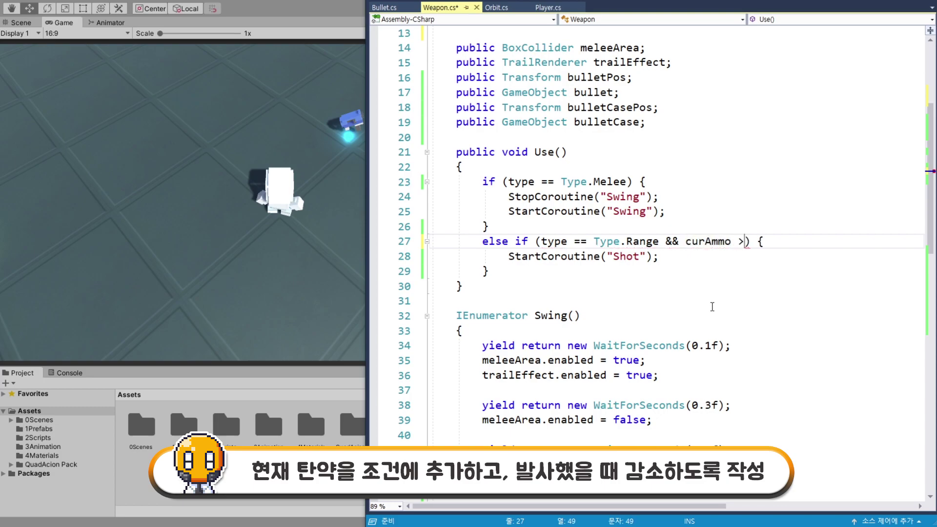
text( 0)
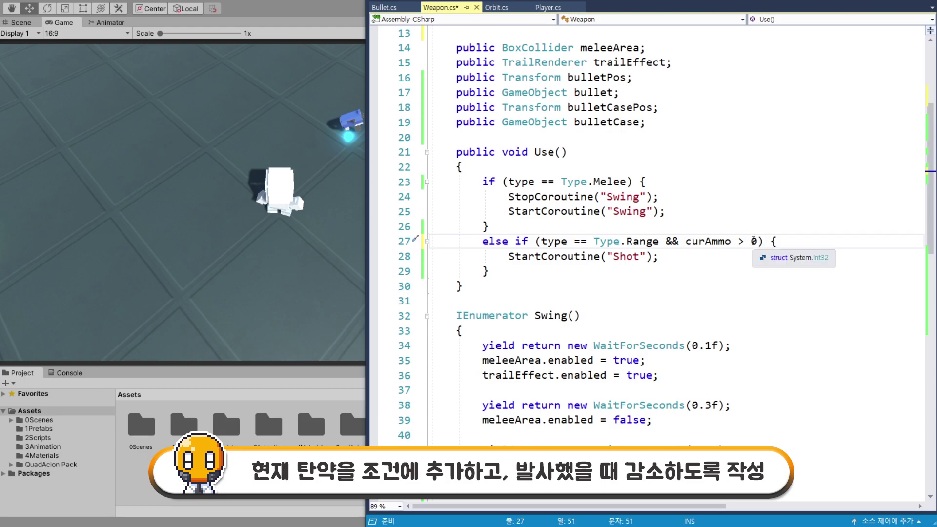
double_click(708, 241)
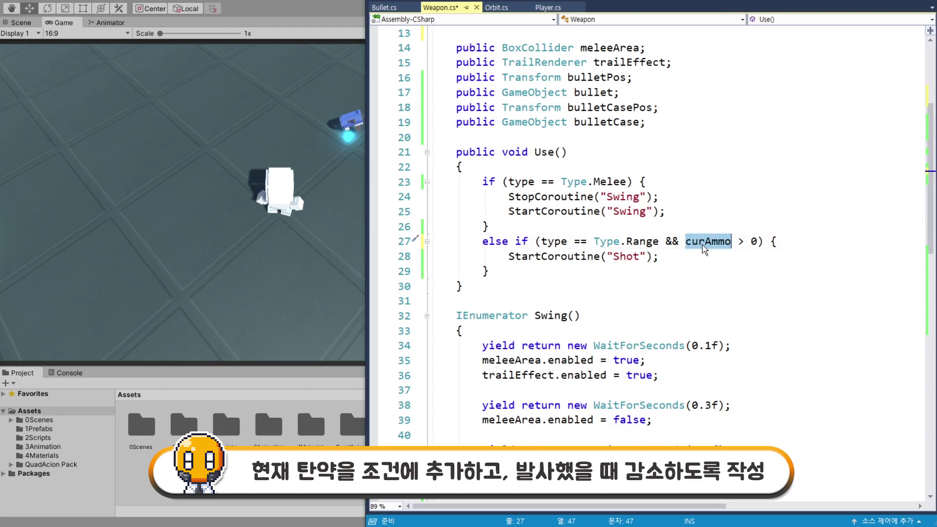
Start a curAmmo line inside the ranged-weapon branch.
click(792, 249)
key(Return)
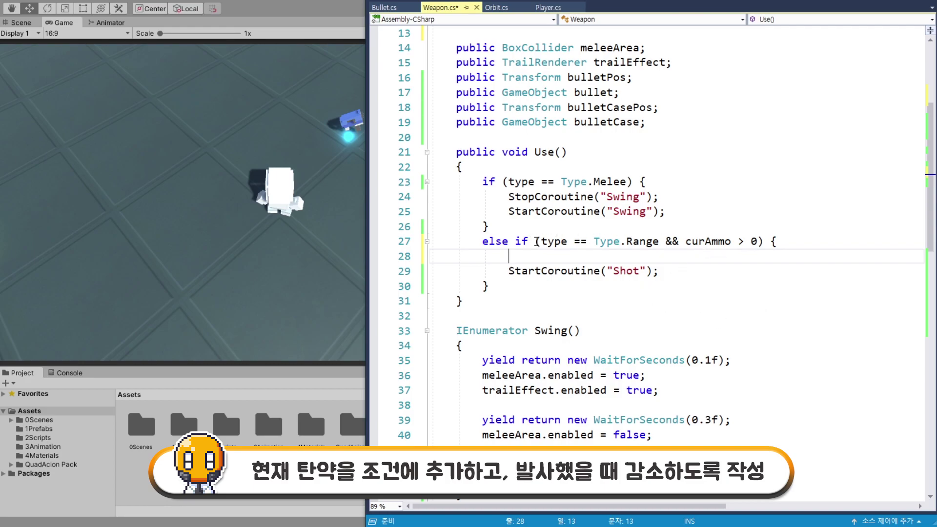
text(curAmmo)
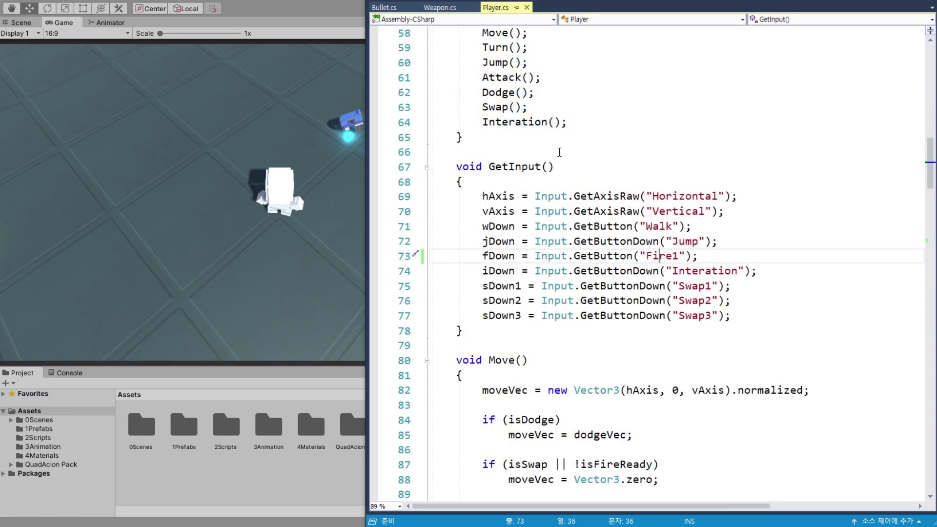
Declare an rDown input variable in Player.cs by duplicating the fDown declaration.
click(582, 167)
scroll(589, 179, up, 6)
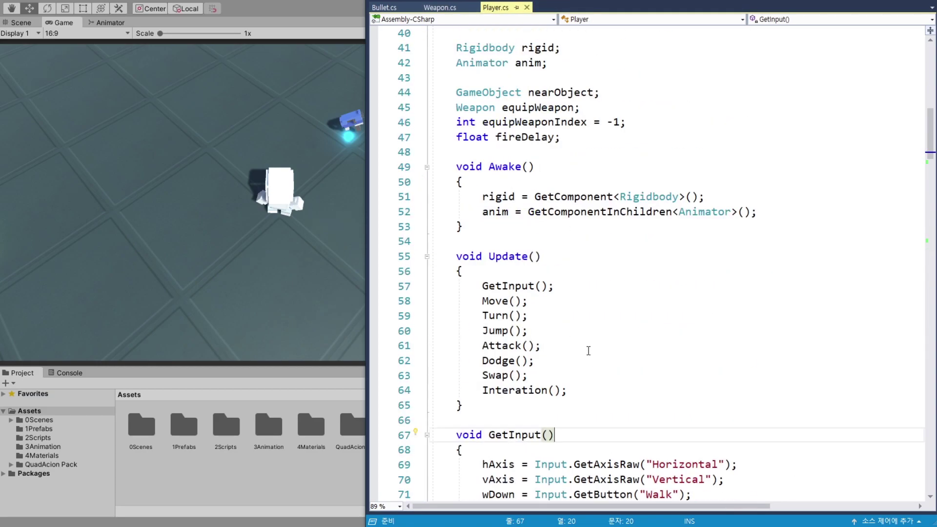
scroll(588, 349, up, 9)
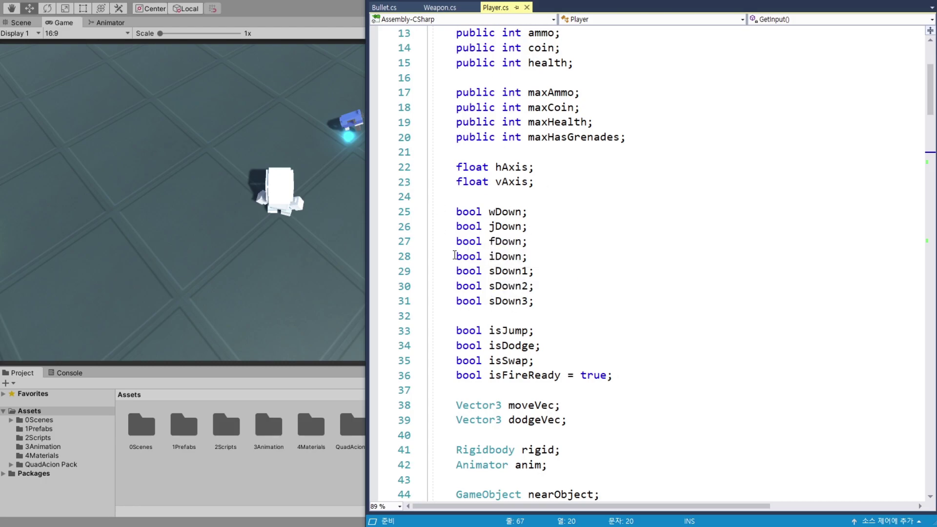
drag(455, 241, 540, 241)
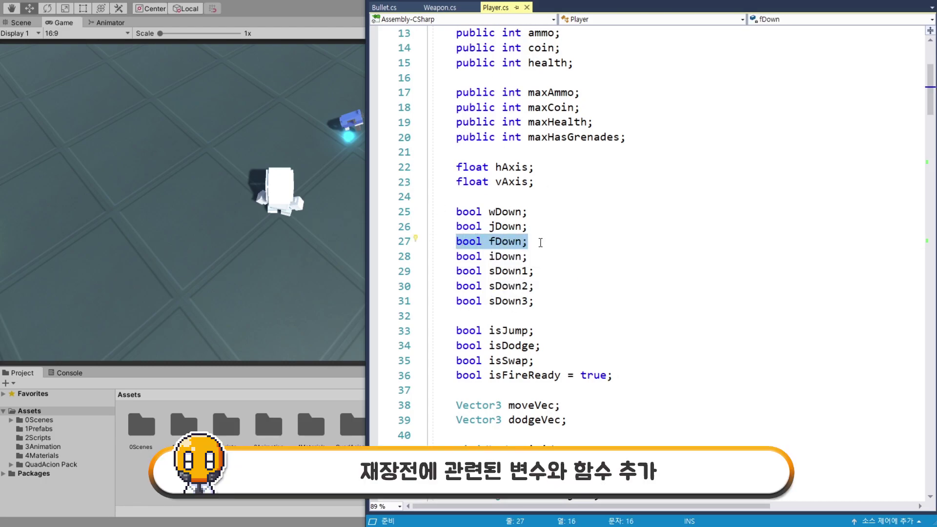
key(ctrl+c)
click(541, 242)
key(Return)
key(ctrl+v)
click(495, 256)
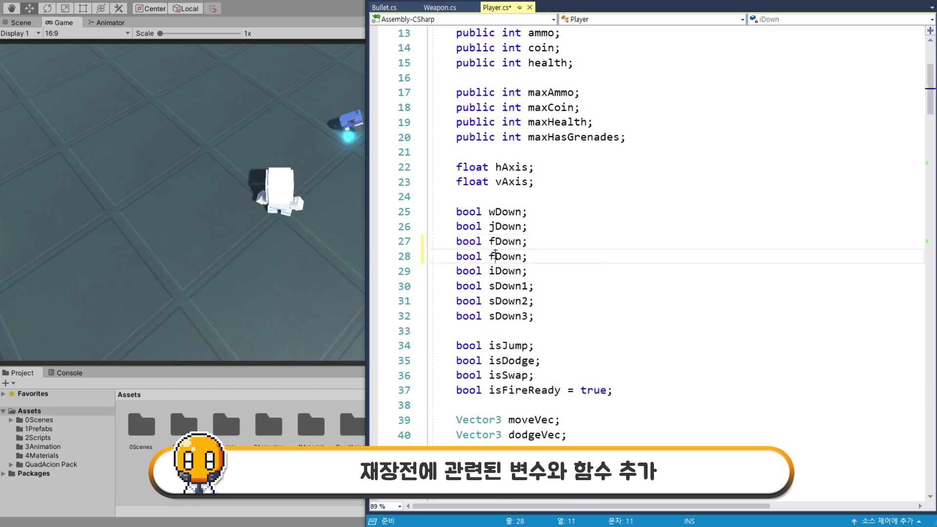
key(BackSpace)
text(r)
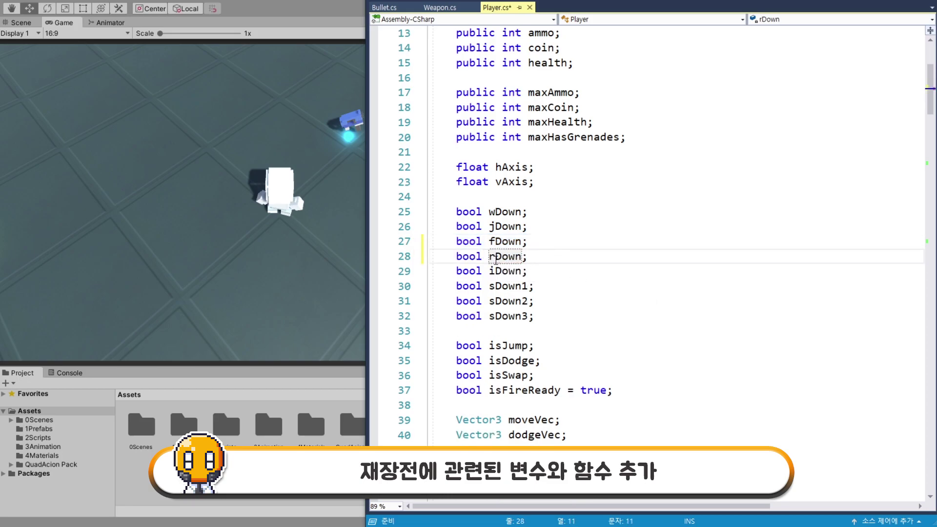
double_click(496, 258)
Call Reload(); in Update right after the Attack() call.
scroll(569, 249, down, 1)
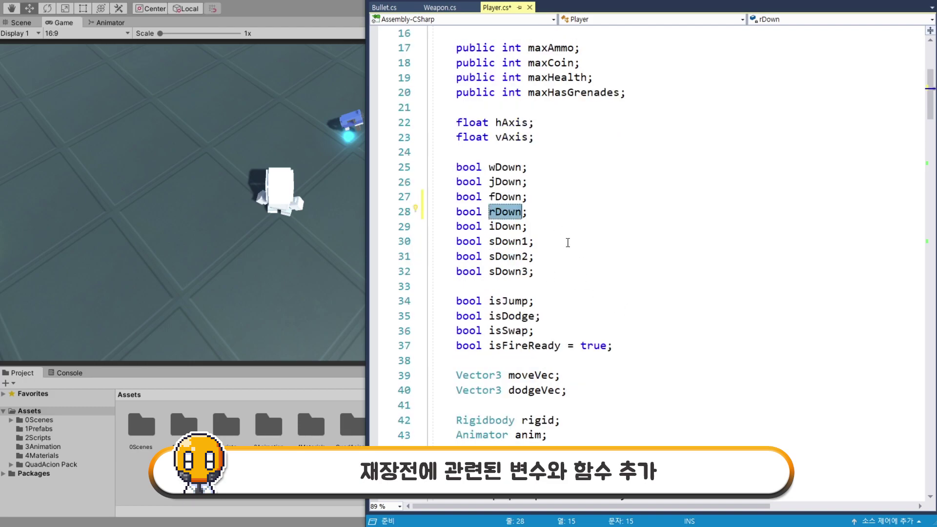
scroll(542, 210, down, 1)
scroll(586, 205, down, 3)
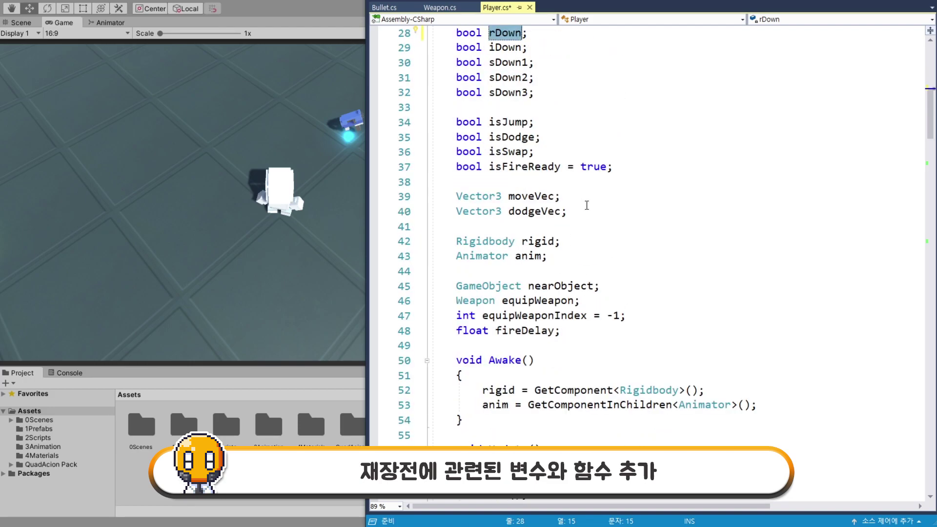
scroll(593, 203, down, 4)
scroll(593, 264, down, 3)
scroll(575, 218, up, 1)
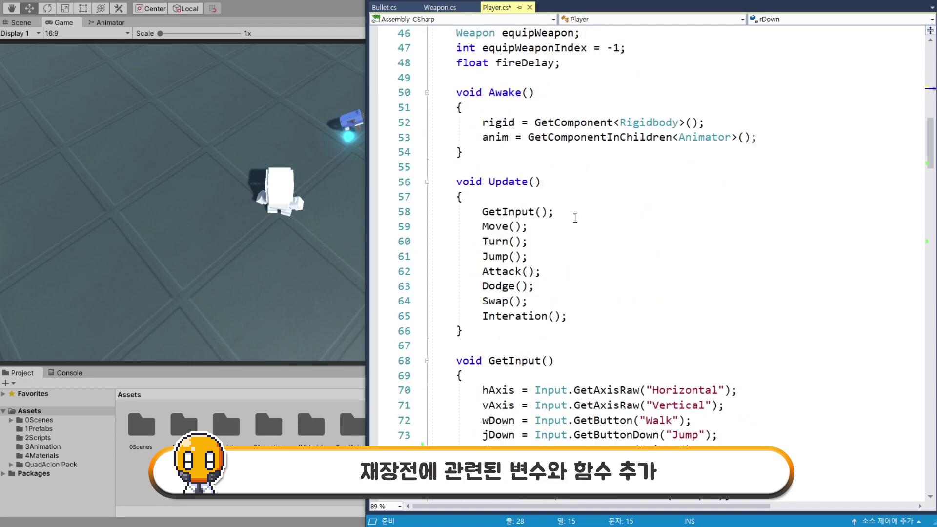
click(549, 291)
click(540, 257)
click(550, 272)
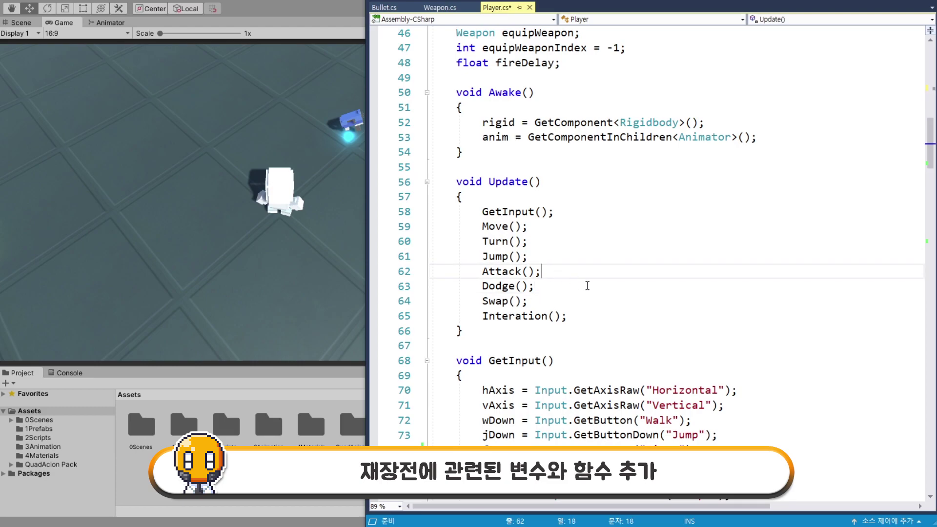
key(Return)
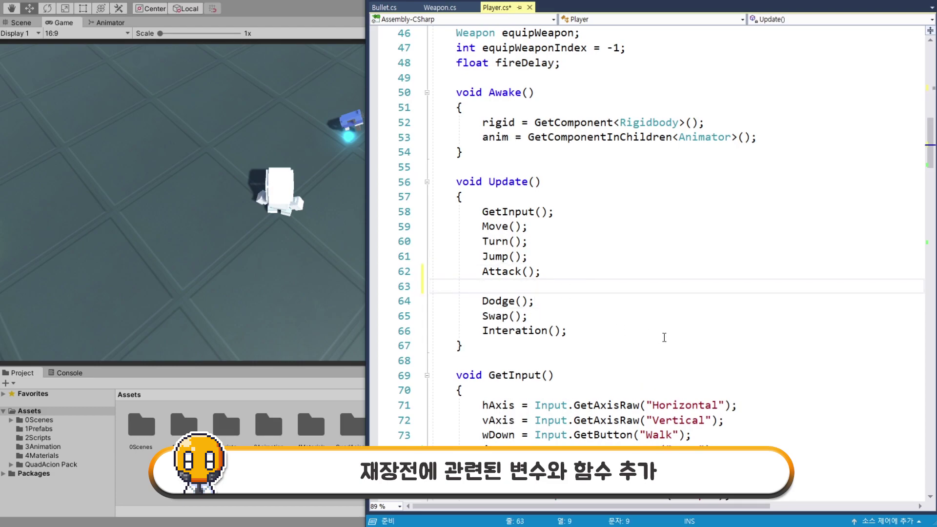
text(Reload)
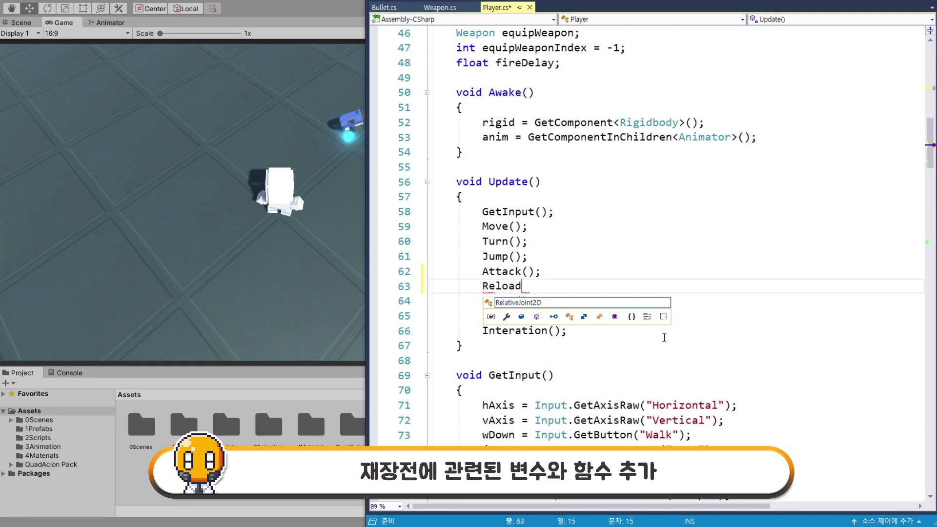
text(();)
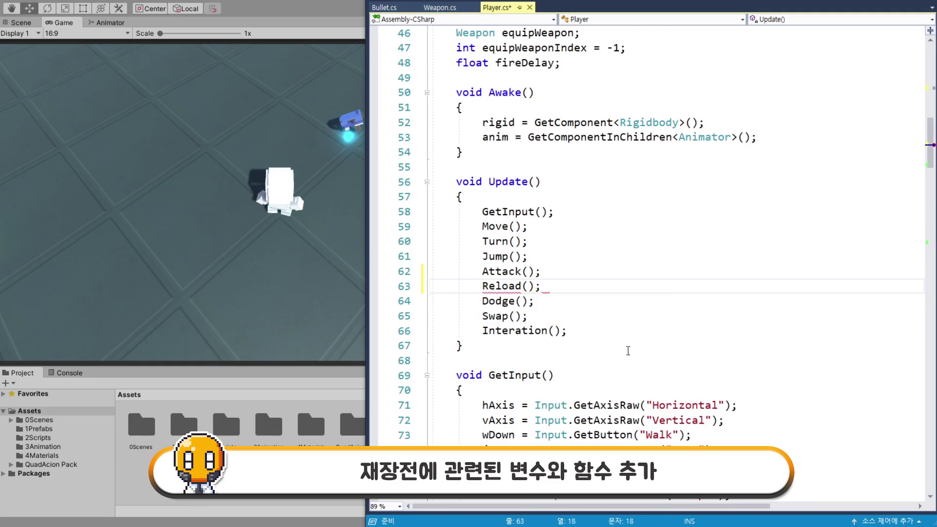
Read rDown from the Reload button in GetInput, adapting a copied Jump button expression.
scroll(554, 300, down, 2)
scroll(550, 371, down, 1)
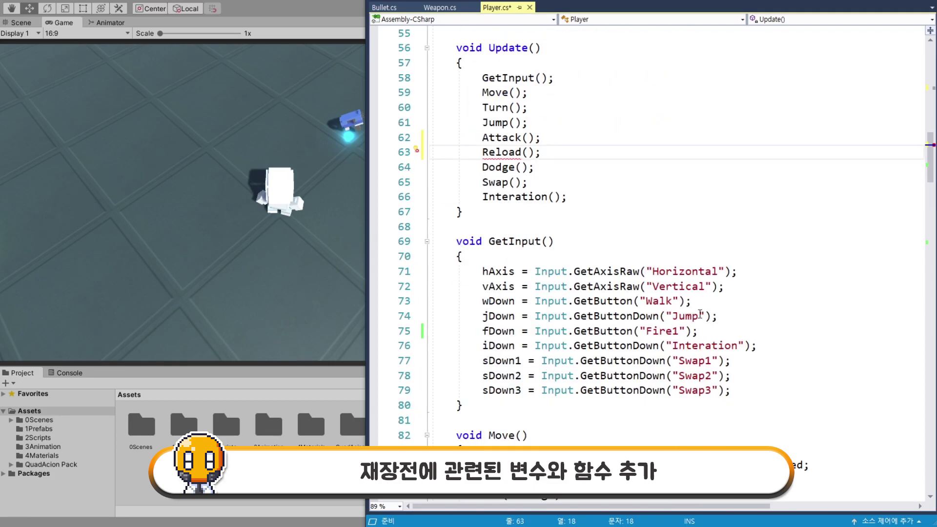
click(703, 332)
key(Return)
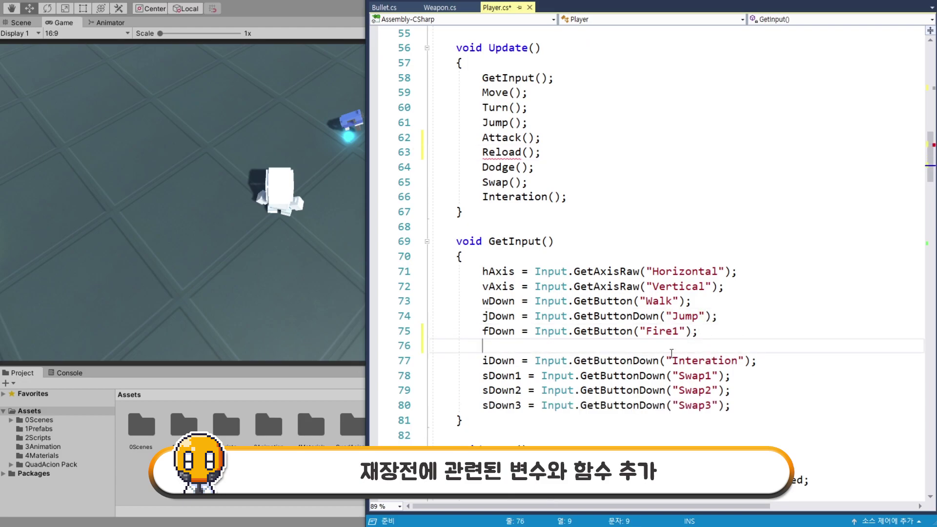
text(rDown)
drag(518, 316, 717, 317)
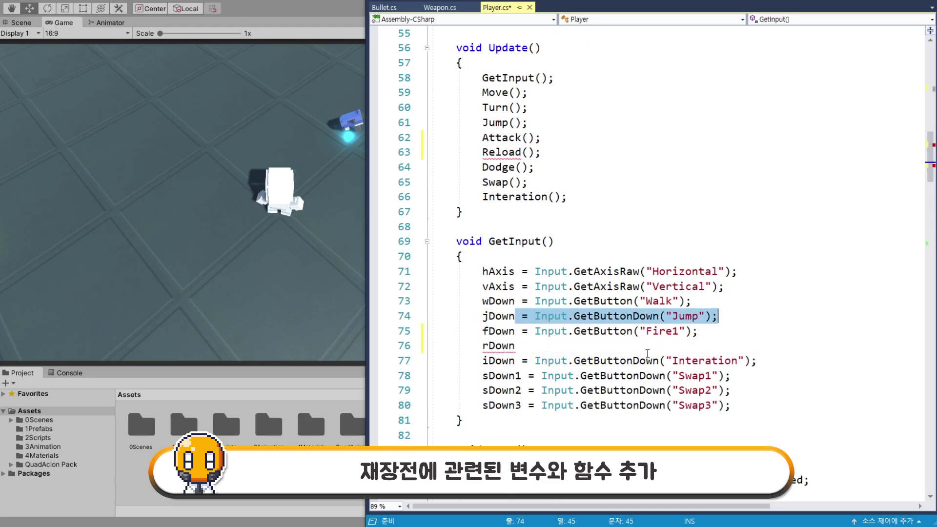
click(634, 360)
click(647, 345)
key(ctrl+v)
click(619, 345)
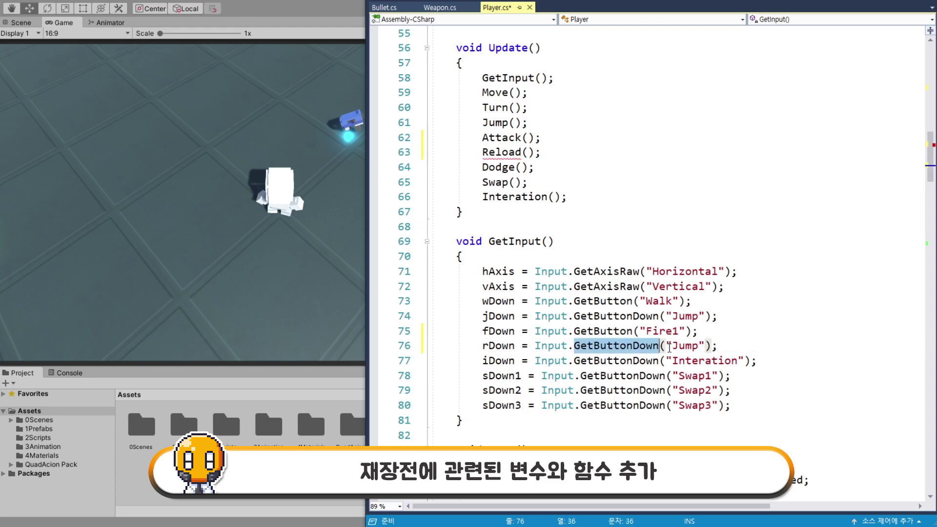
click(687, 345)
double_click(687, 345)
text(R)
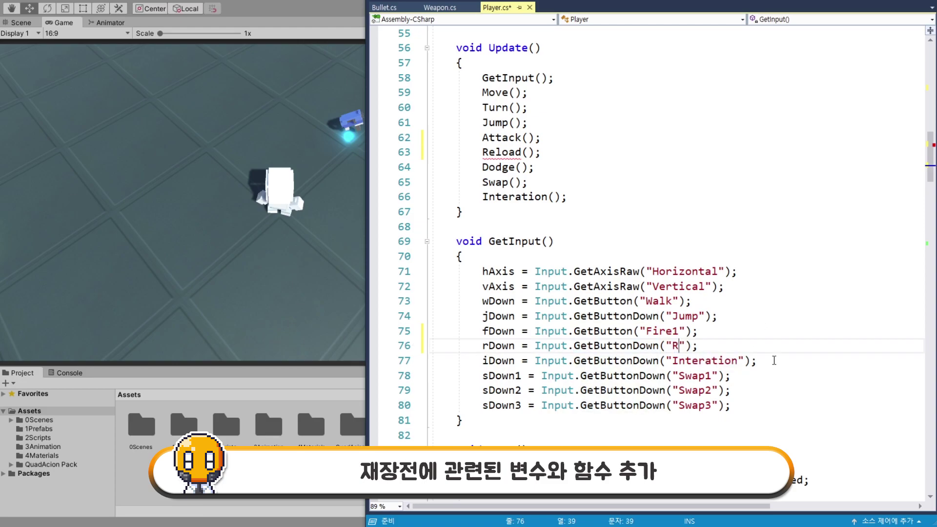
text(eload)
click(759, 349)
Add an empty void Reload() method after Attack() and save Player.cs.
scroll(544, 397, down, 3)
scroll(544, 396, down, 7)
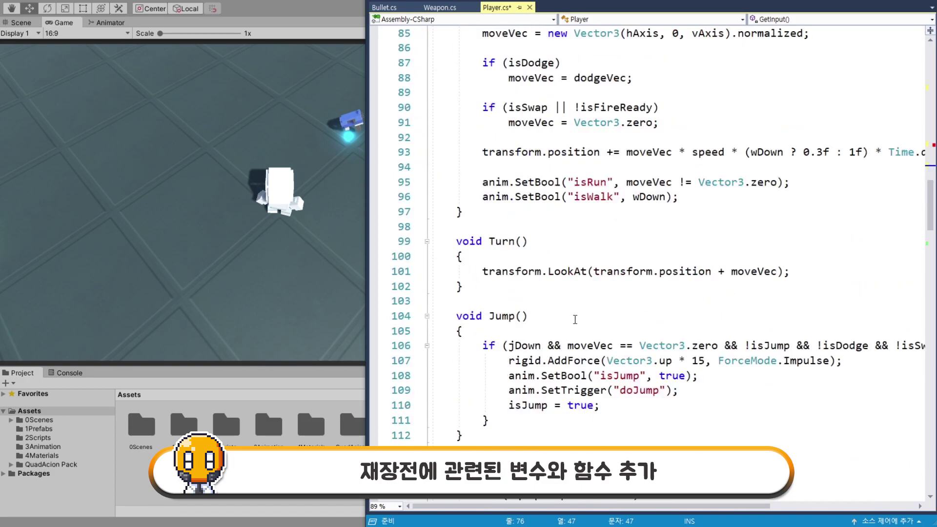
scroll(544, 396, down, 1)
scroll(488, 342, down, 5)
scroll(459, 307, down, 2)
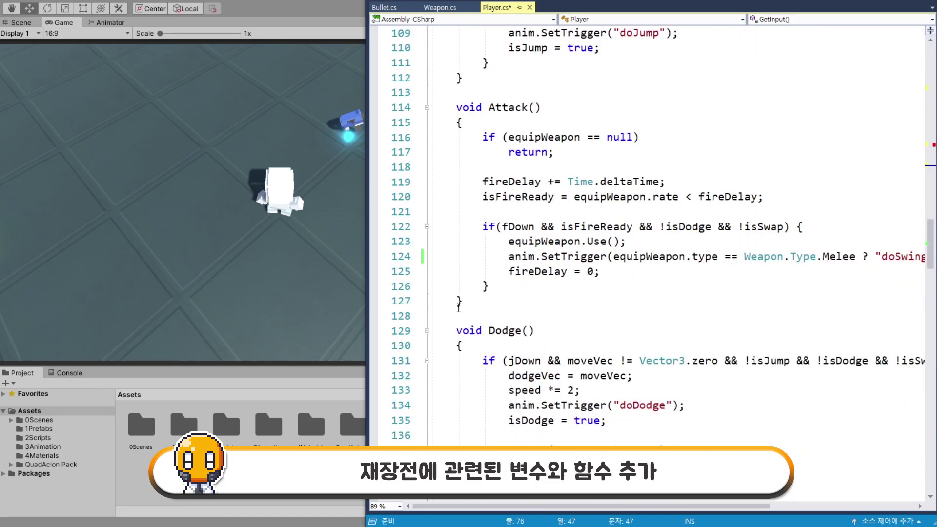
click(483, 315)
key(Return)
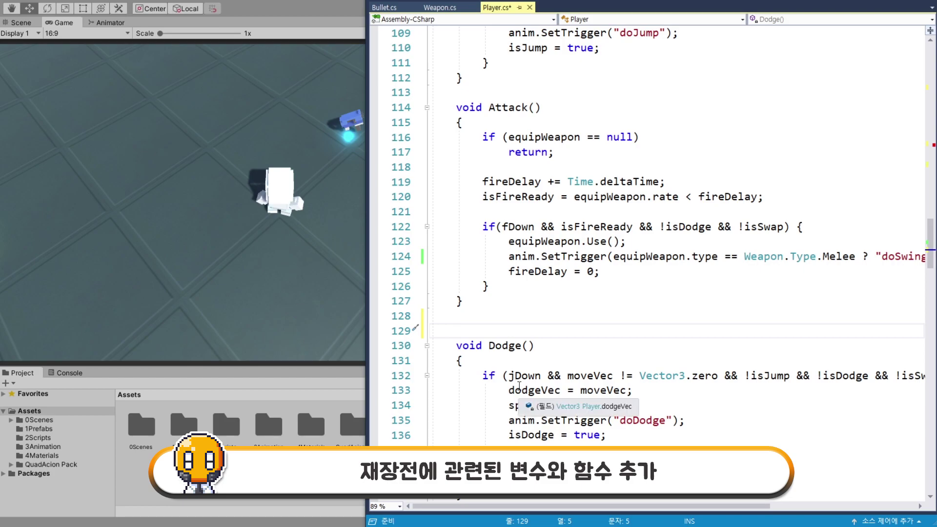
text(void Reload)
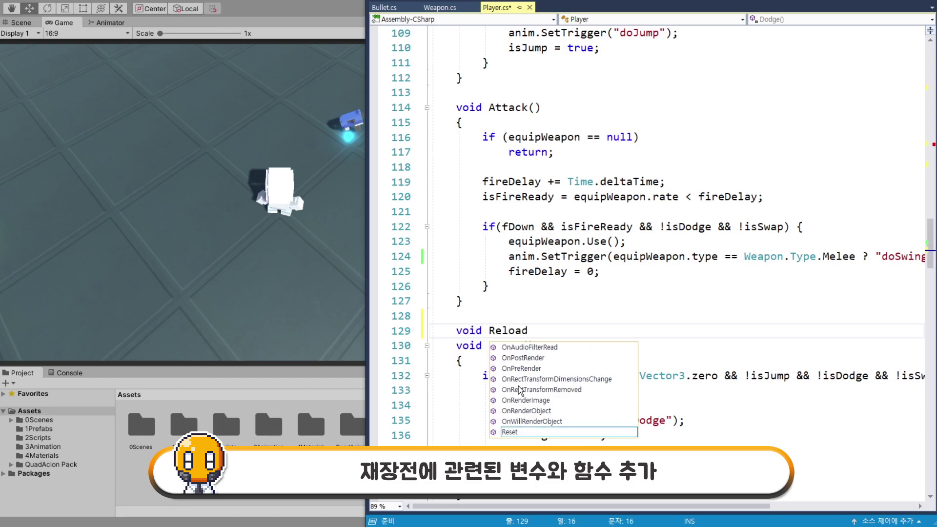
text(() {)
key(Return)
click(496, 384)
key(Return)
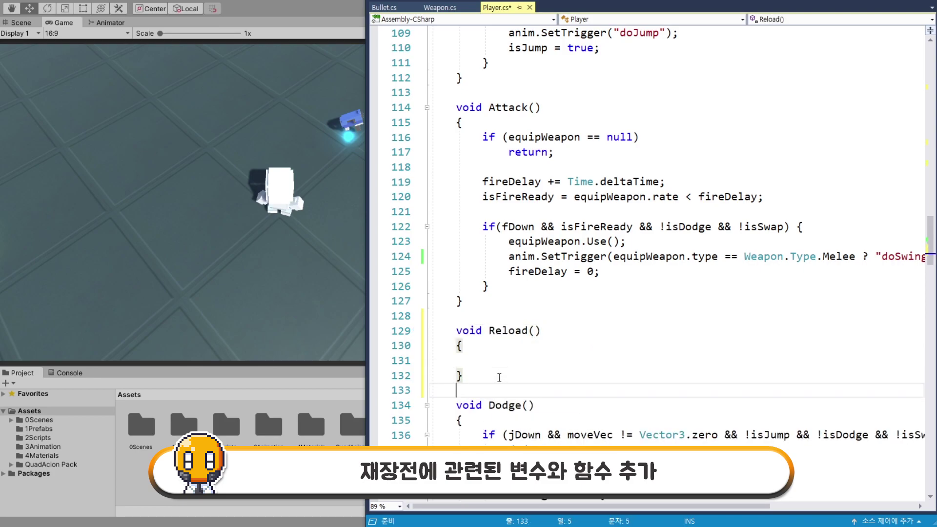
key(ctrl+s)
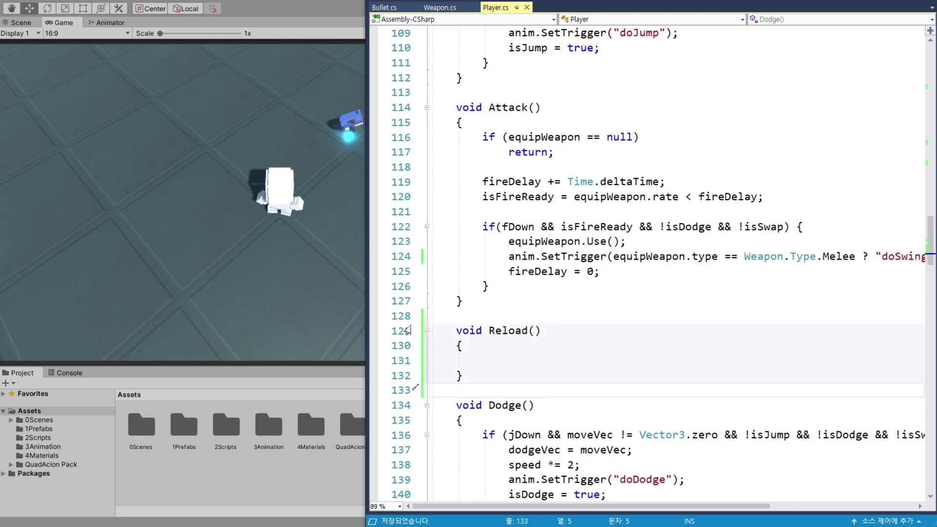
Open the Input Manager in Project Settings and raise Axes Size to 24.
click(28, 7)
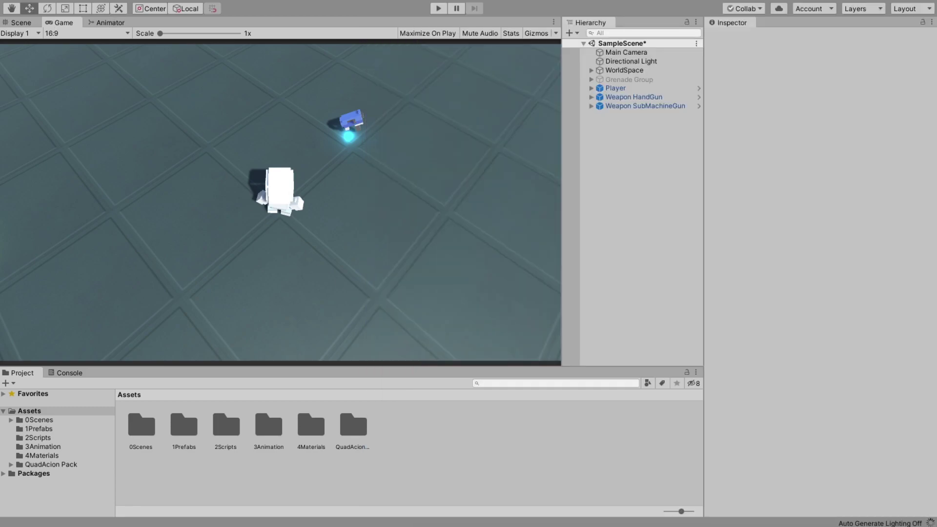
click(27, 5)
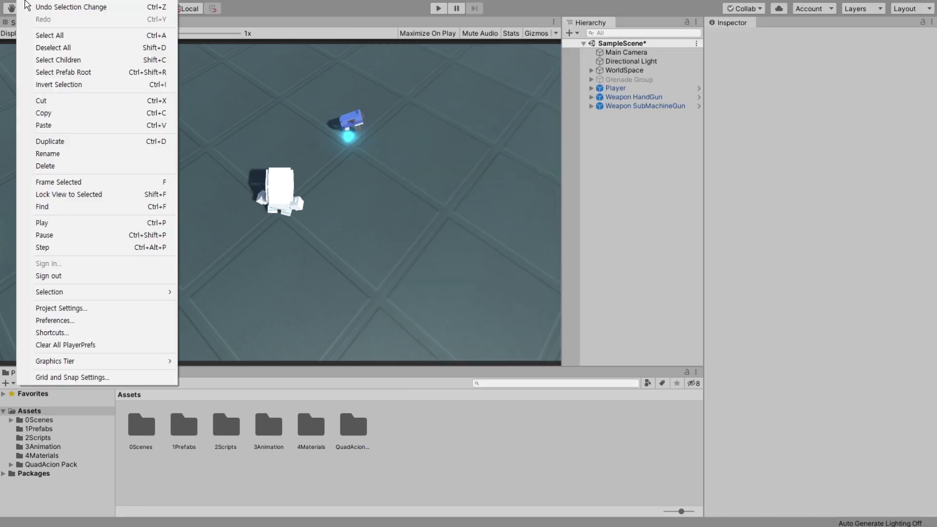
click(72, 309)
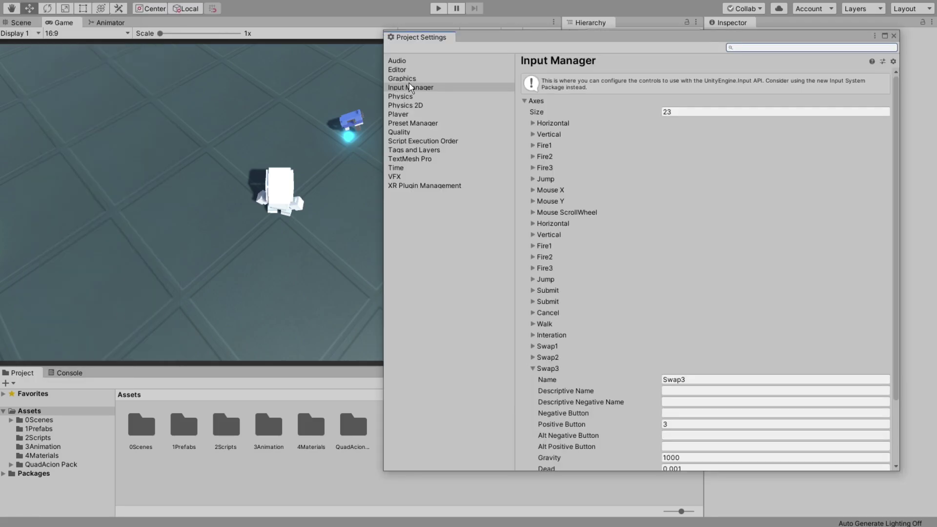
click(415, 89)
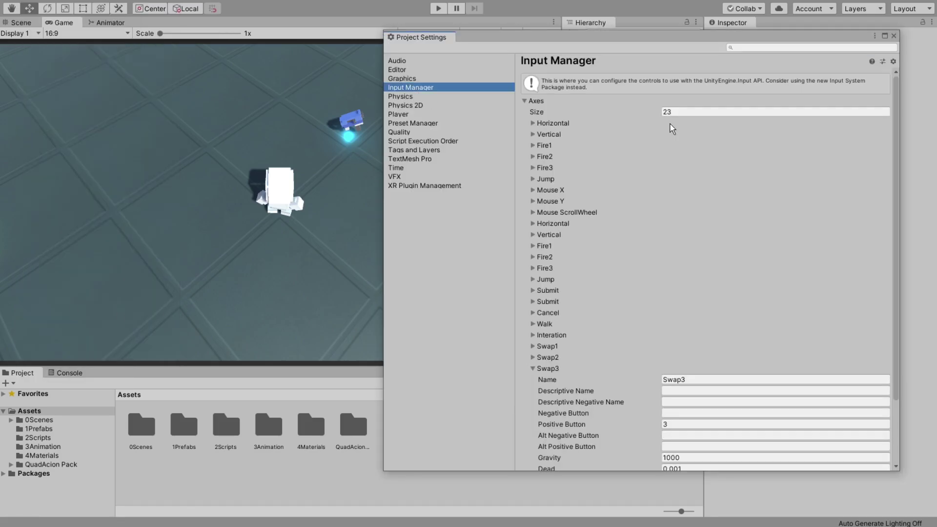
click(669, 113)
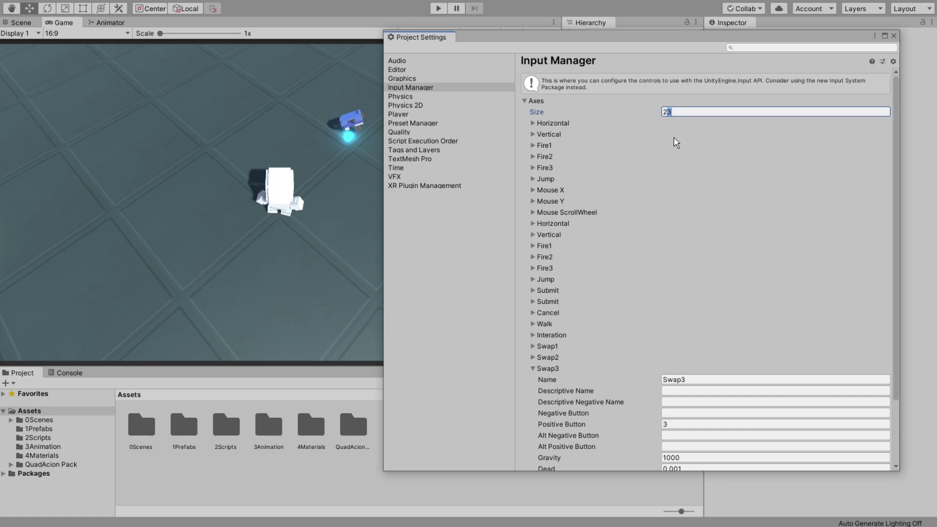
text(24)
click(534, 368)
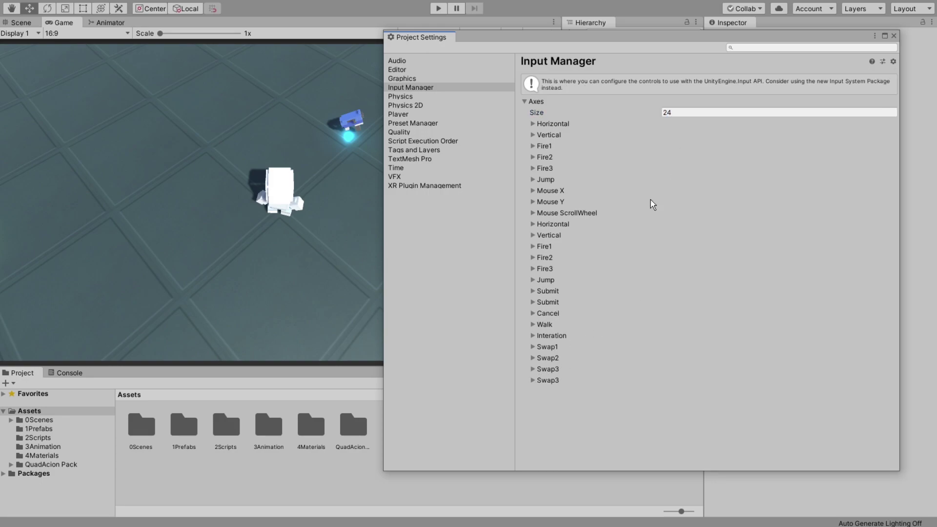
click(533, 381)
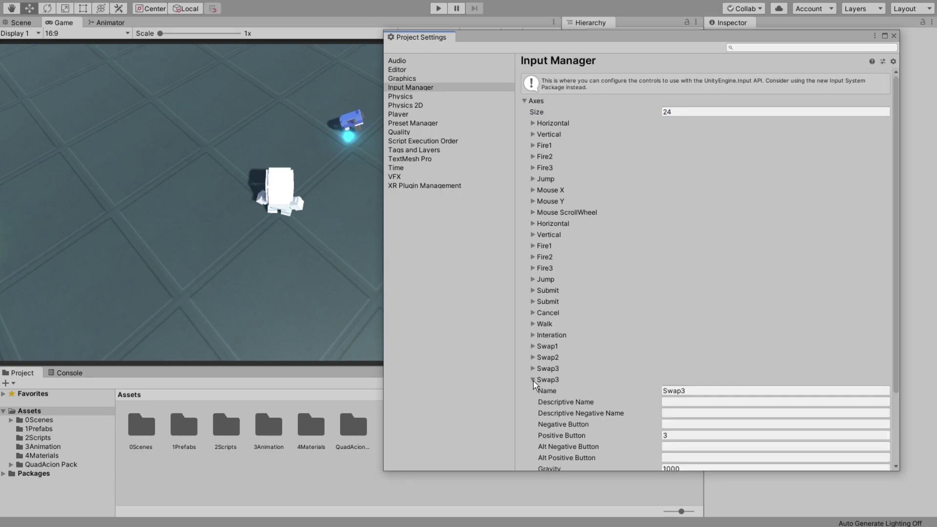
Name the new axis Reload and set its positive button to r.
scroll(655, 309, down, 2)
scroll(683, 307, down, 2)
scroll(695, 300, down, 1)
click(696, 300)
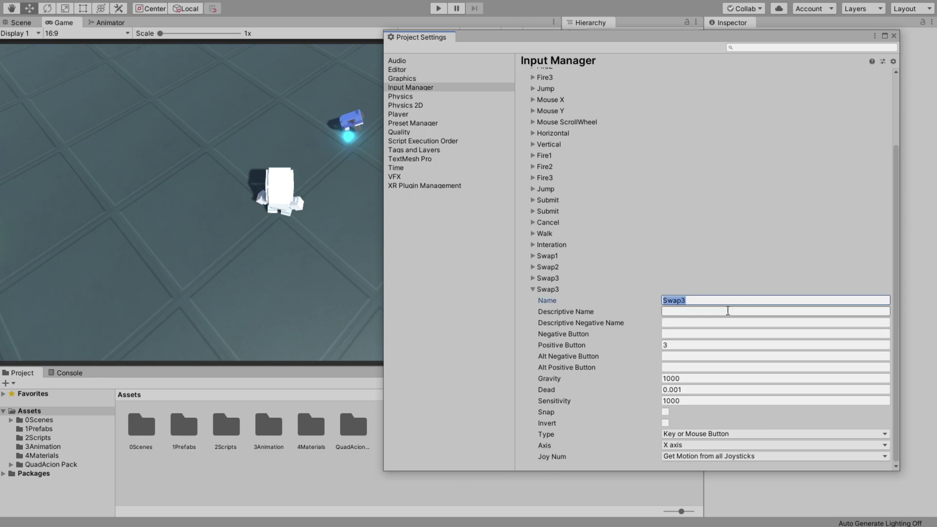
text(Reload)
click(678, 346)
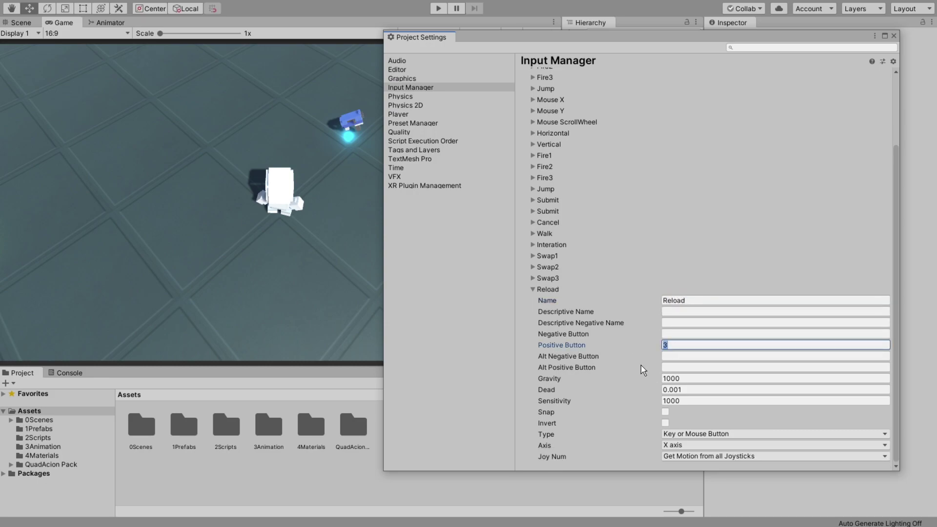
text(r)
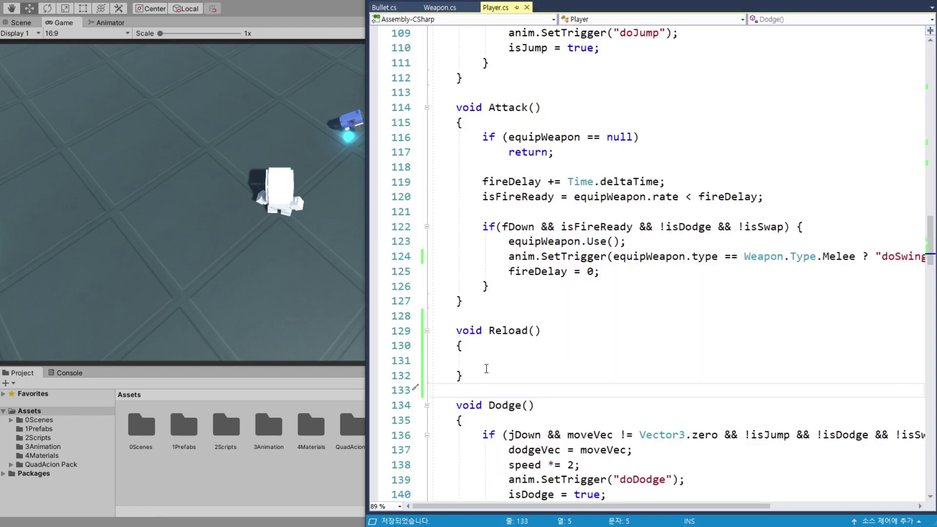
Add 'if (equipWeapon == null) return;' at the start of Reload().
click(515, 357)
scroll(556, 356, down, 1)
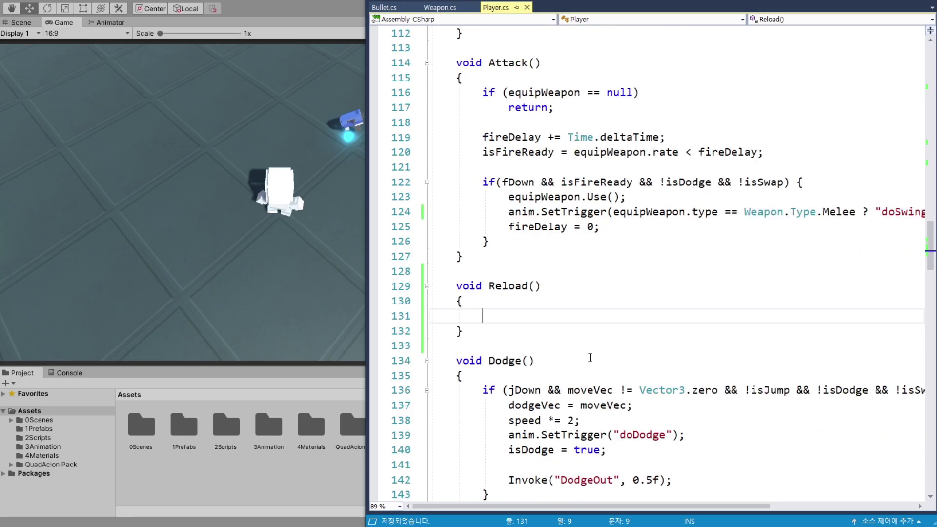
scroll(566, 315, down, 2)
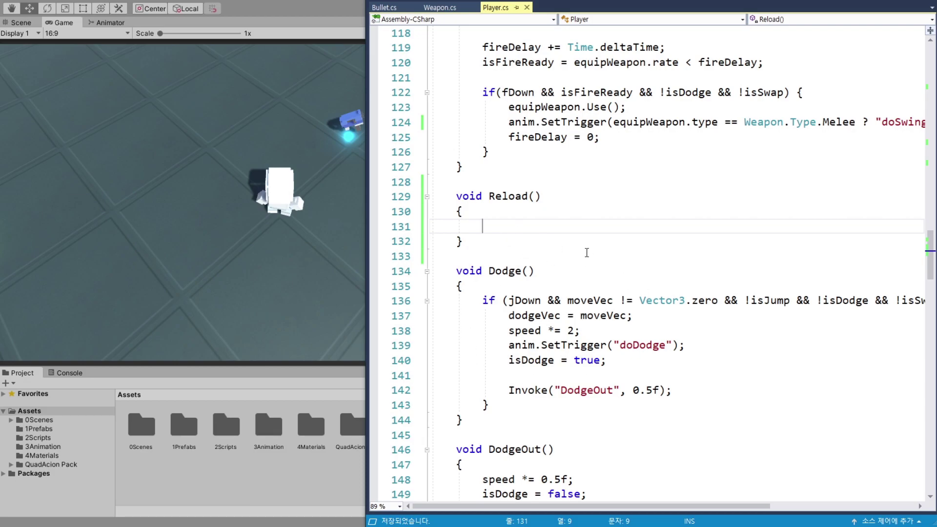
text(if()
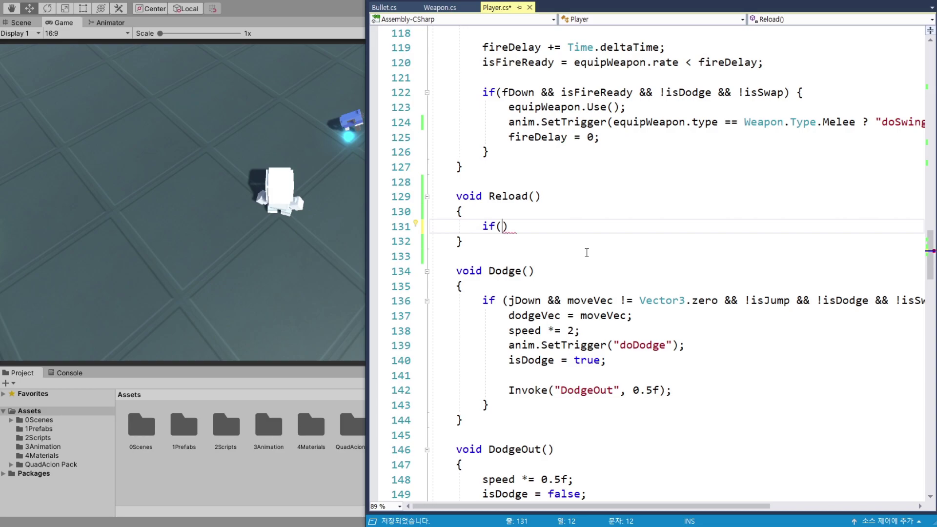
text(equ)
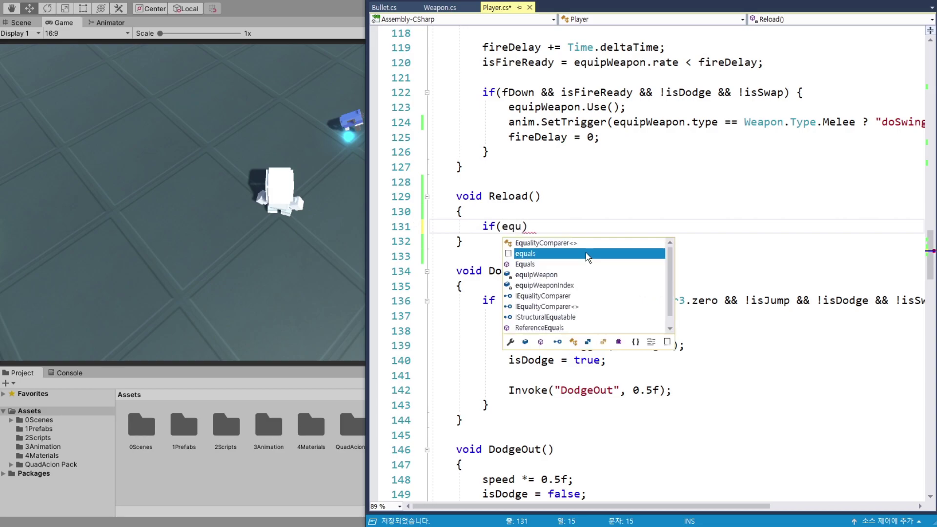
key(Down)
key(Down)
key(Tab)
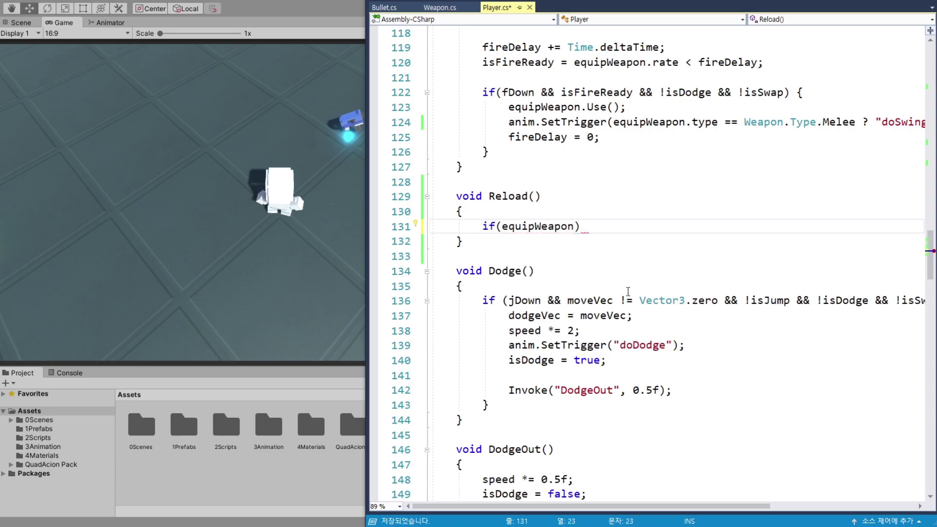
text(== nu)
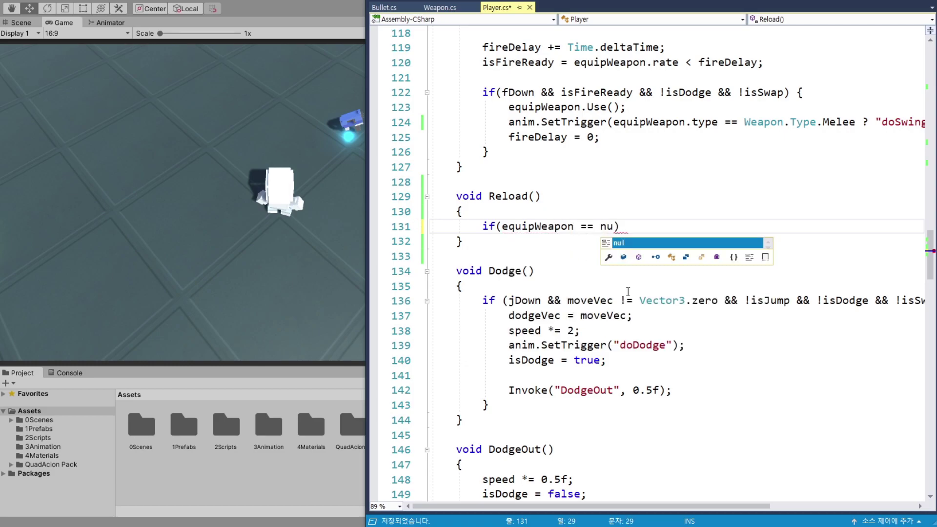
text(ll))
key(Return)
text(r)
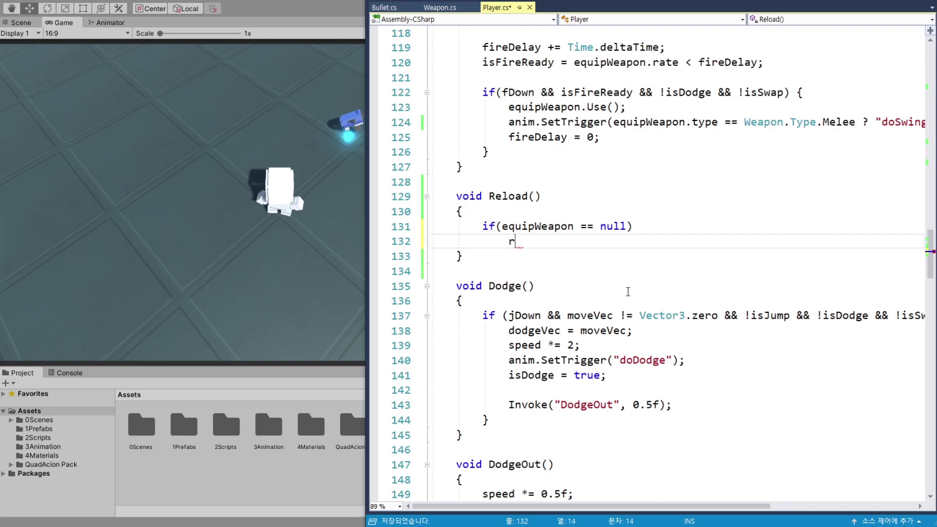
text(eturn;)
key(Return)
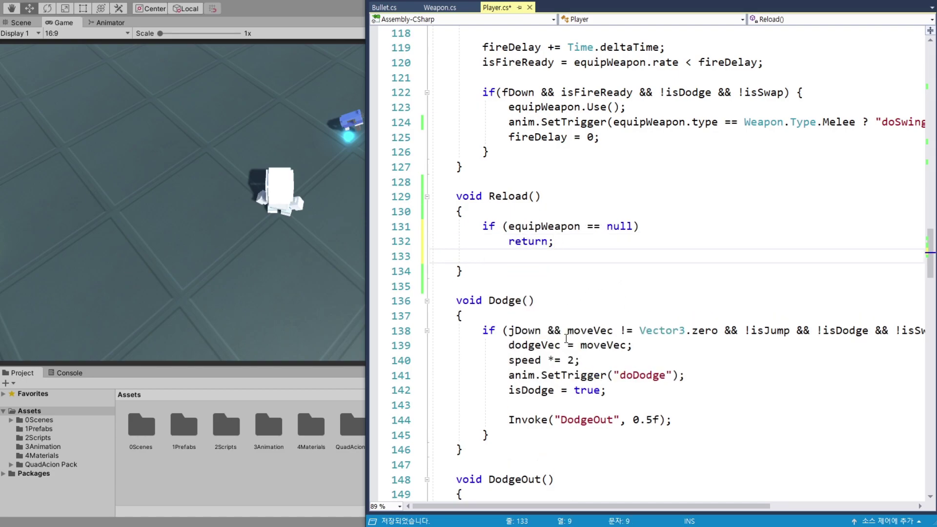
key(Return)
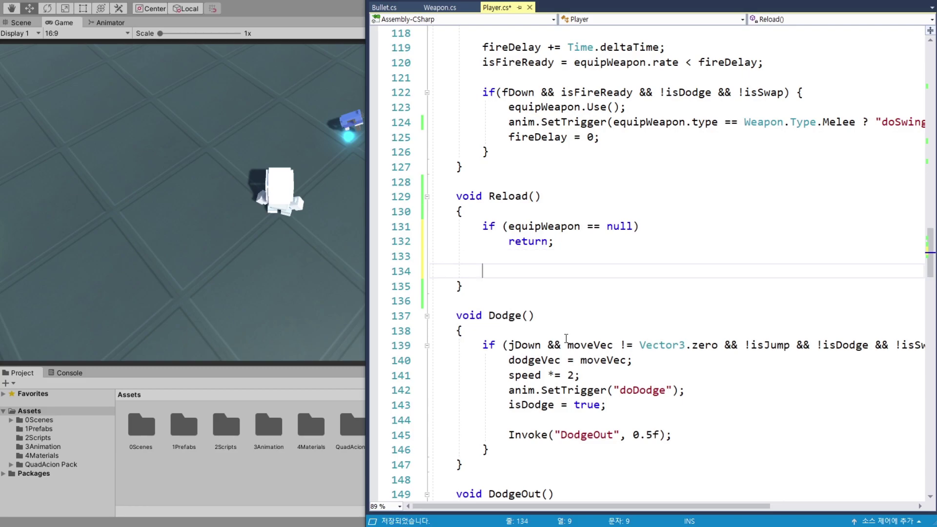
Begin 'if (equipWeapon.type == Weapon.Type.Melee)' below the null check.
text(if()
click(536, 226)
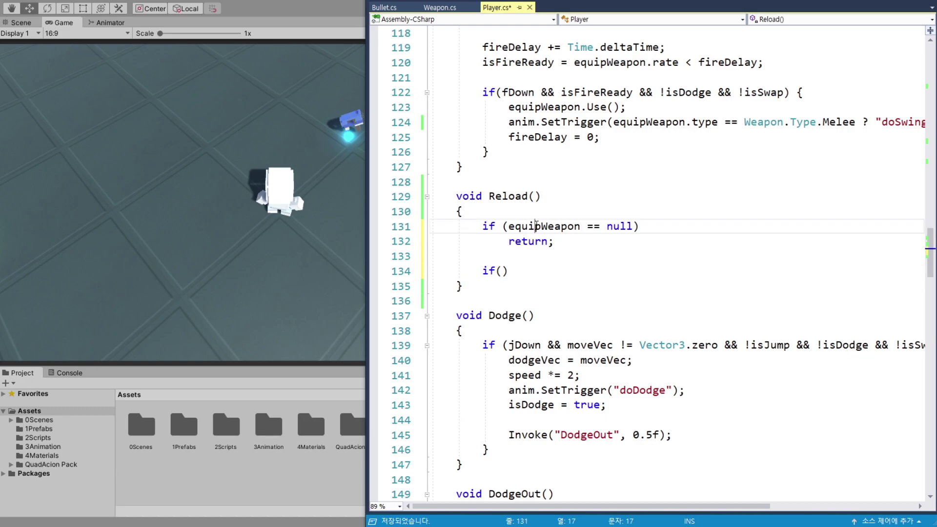
double_click(536, 225)
key(ctrl+c)
click(502, 270)
key(ctrl+v)
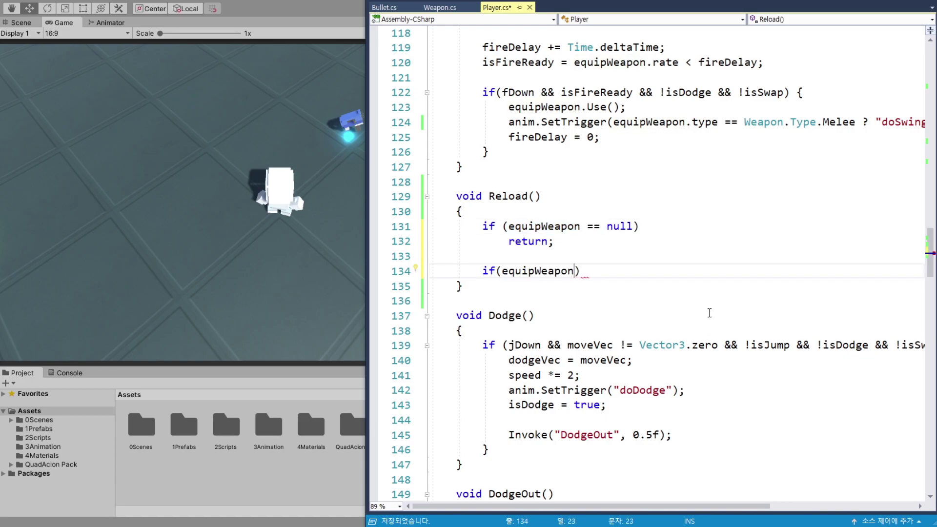
text(.type )
text(== Weapon.Type.)
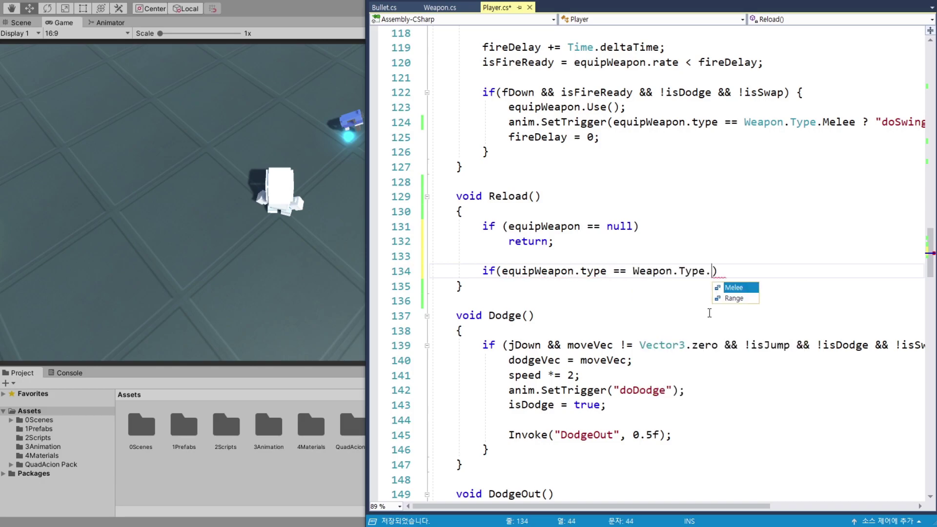
key(Tab)
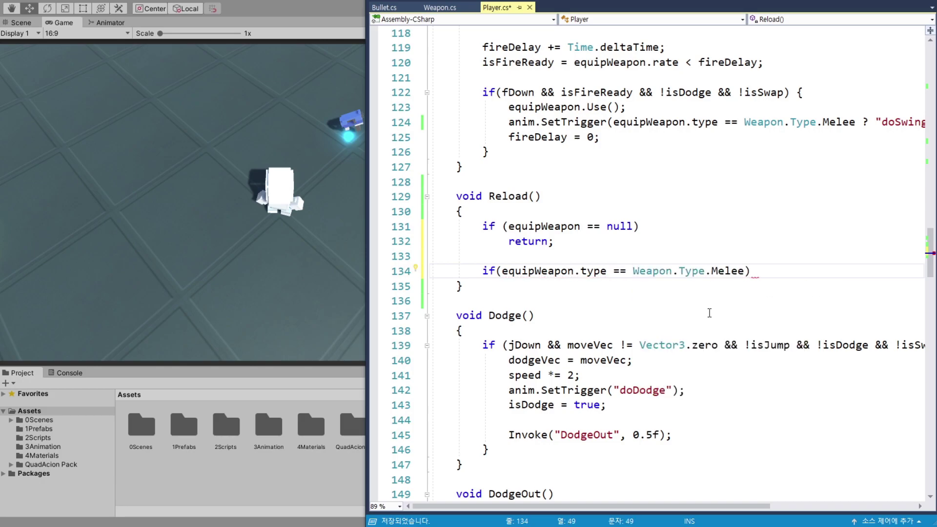
key(Right)
key(Return)
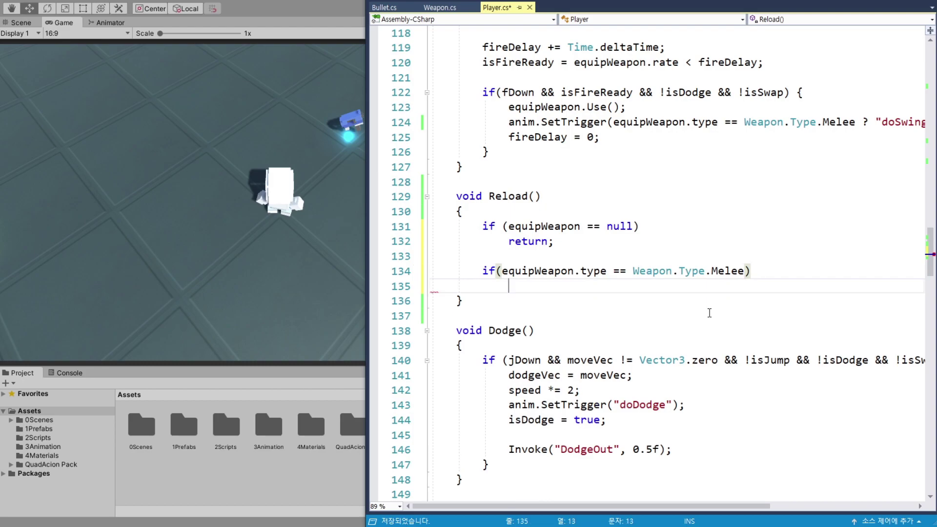
scroll(653, 321, down, 1)
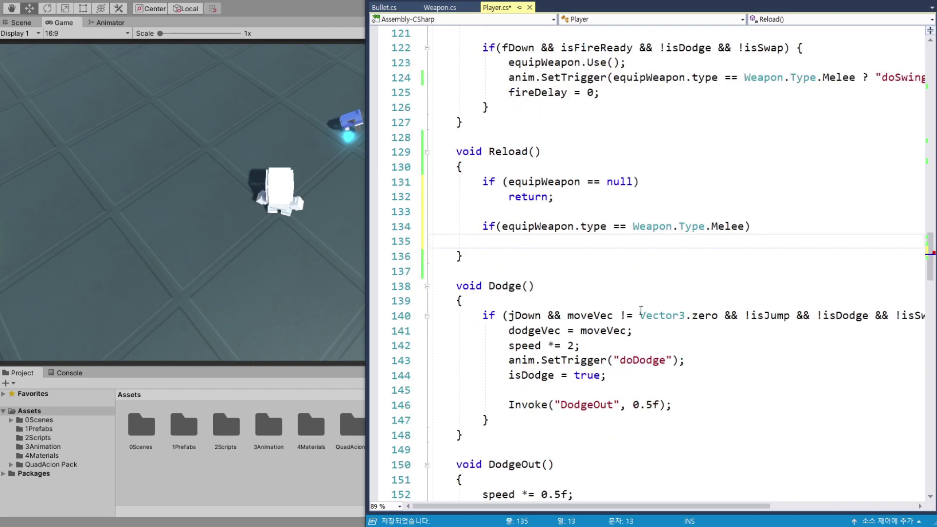
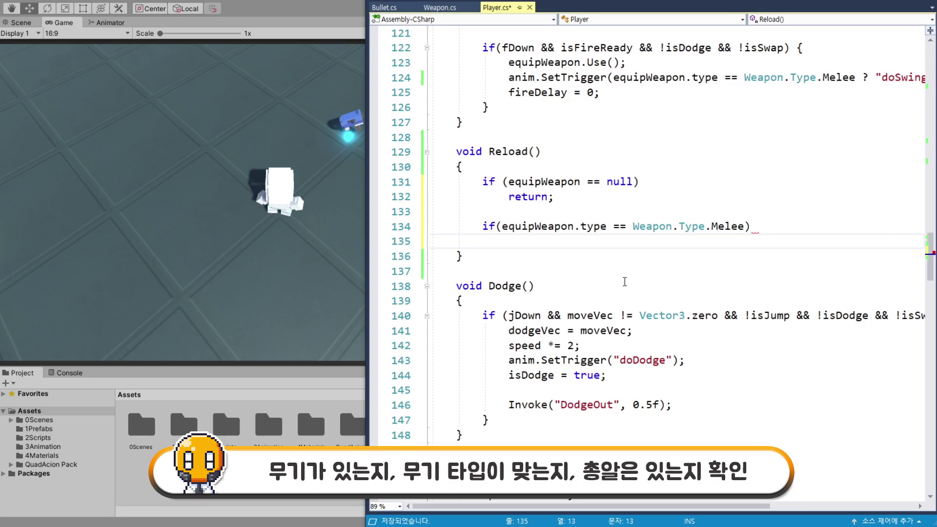
Add 'return;' under the Melee check and an 'if (ammo == 0) return;' guard in Reload().
text(return)
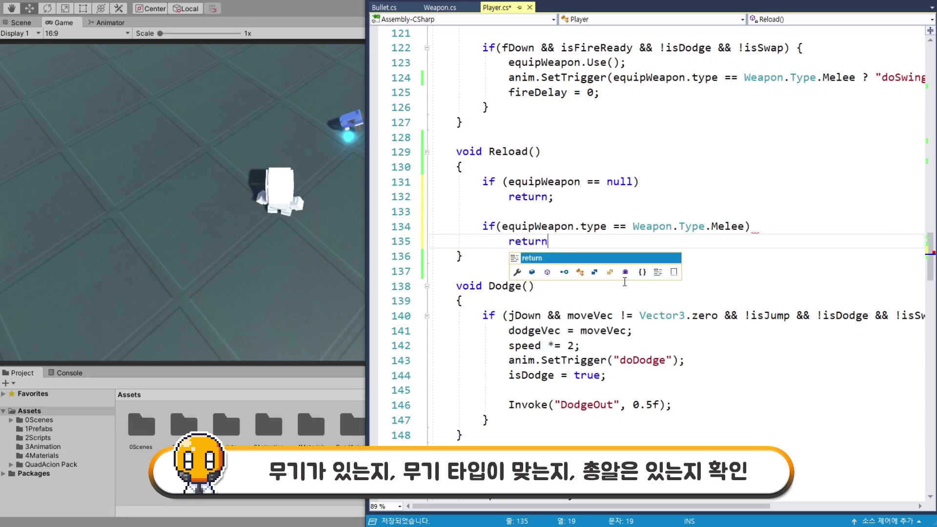
text(;)
key(Return)
key(Return)
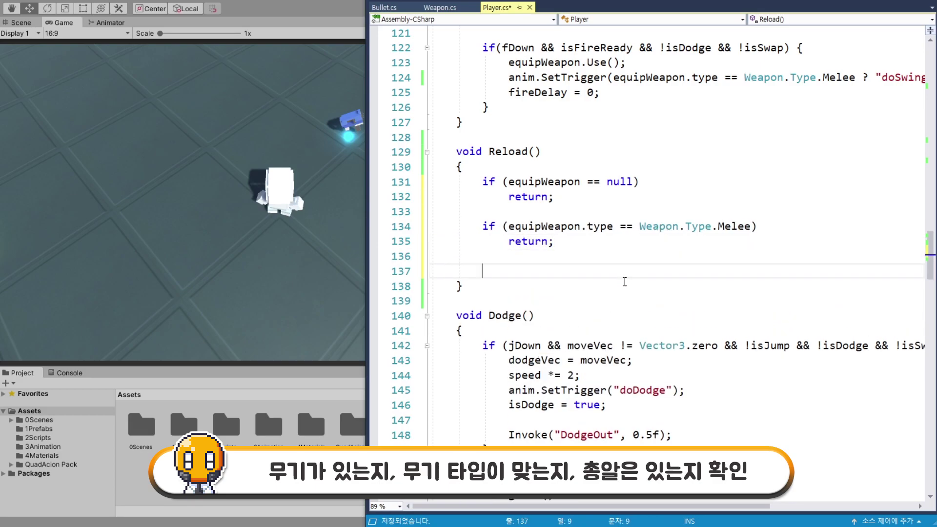
text(if()
scroll(679, 324, down, 1)
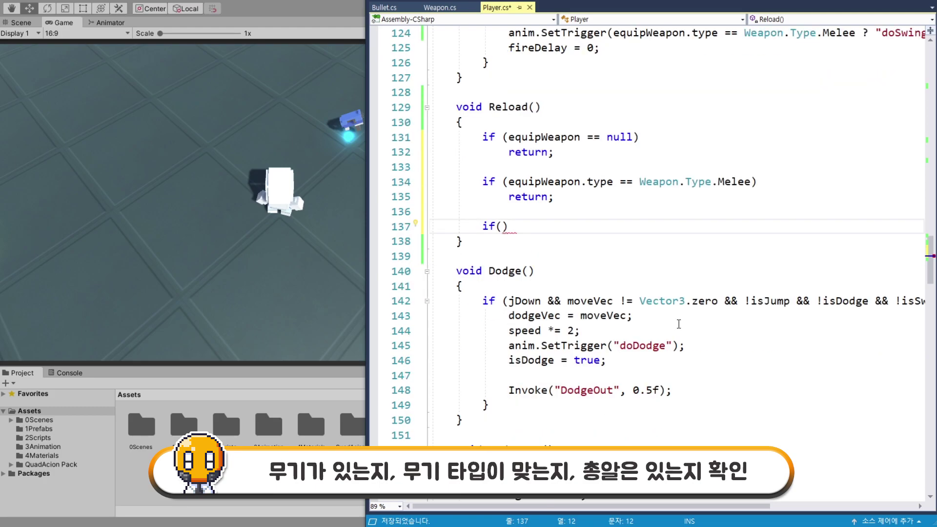
text(ammo )
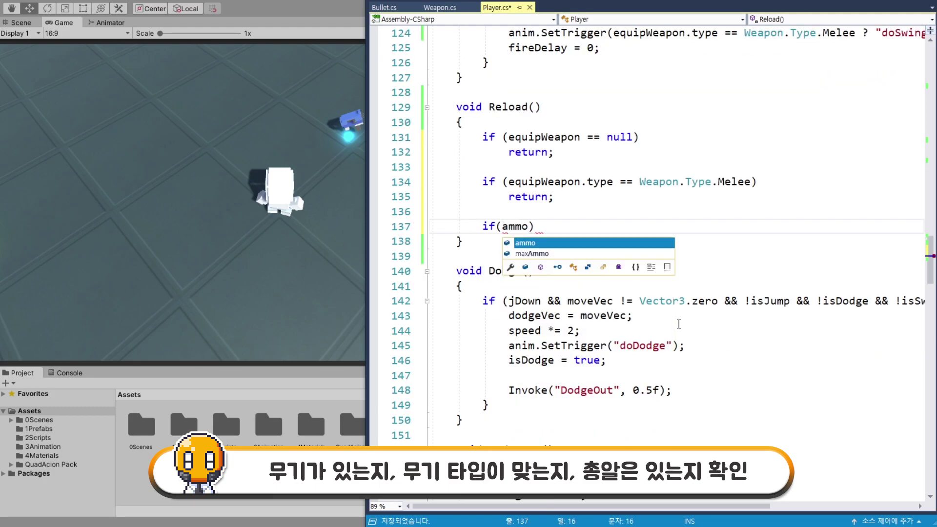
text(== 0)
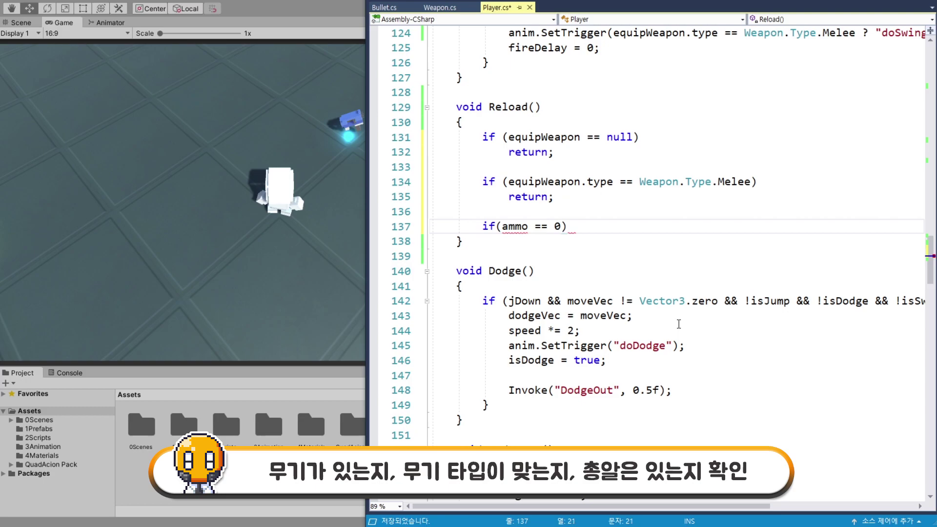
key(End)
key(Return)
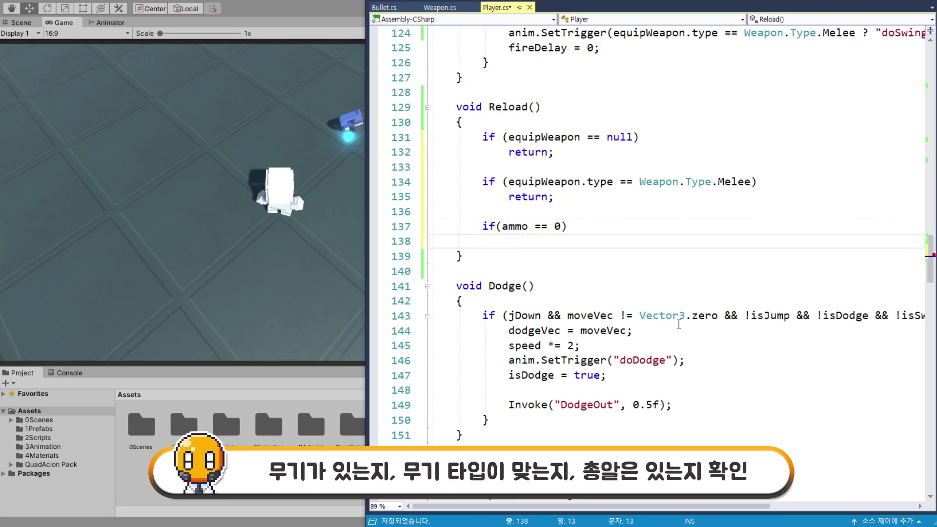
text(ret)
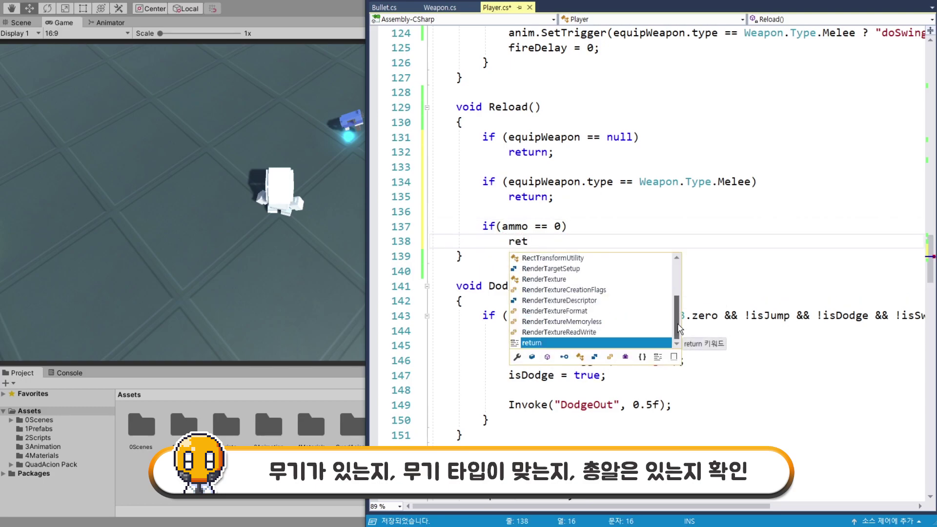
text(urn;)
key(Return)
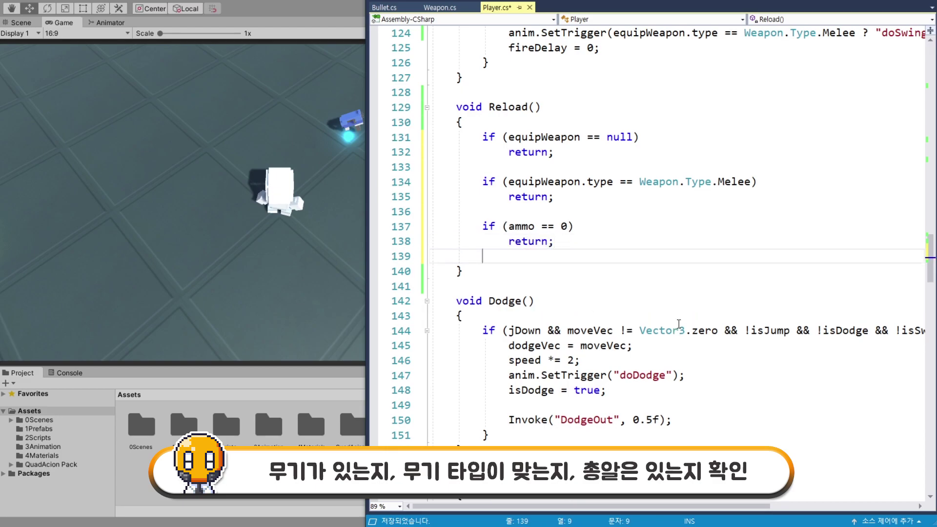
Review the three guard checks and open a new line below them for the reload condition.
drag(483, 137, 635, 239)
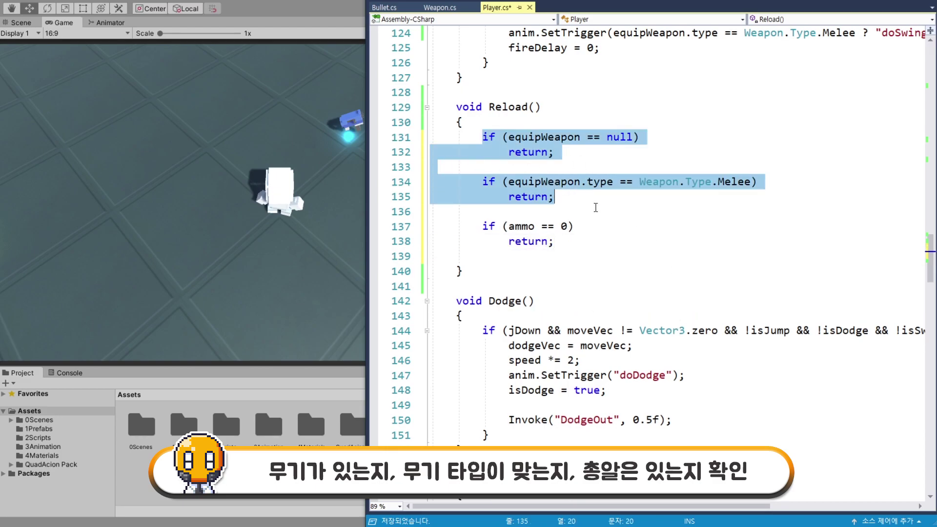
click(487, 260)
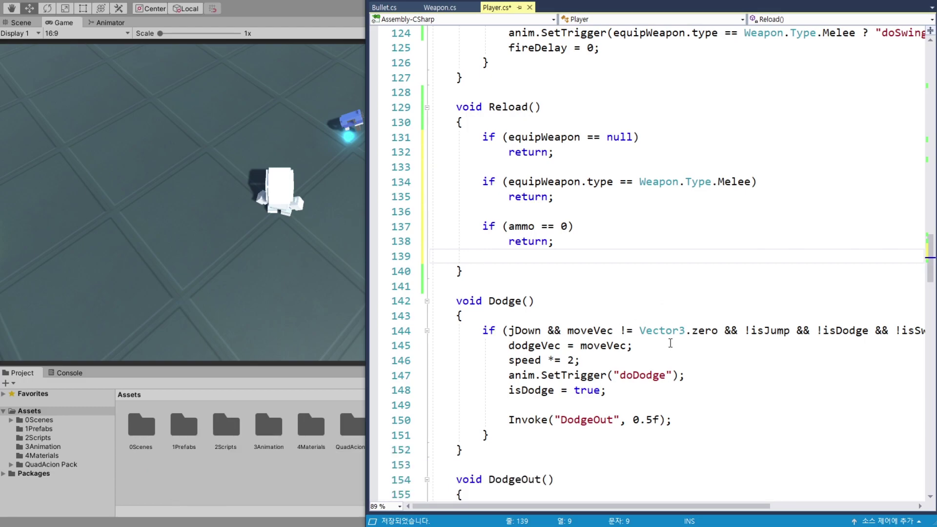
scroll(683, 327, down, 1)
key(Return)
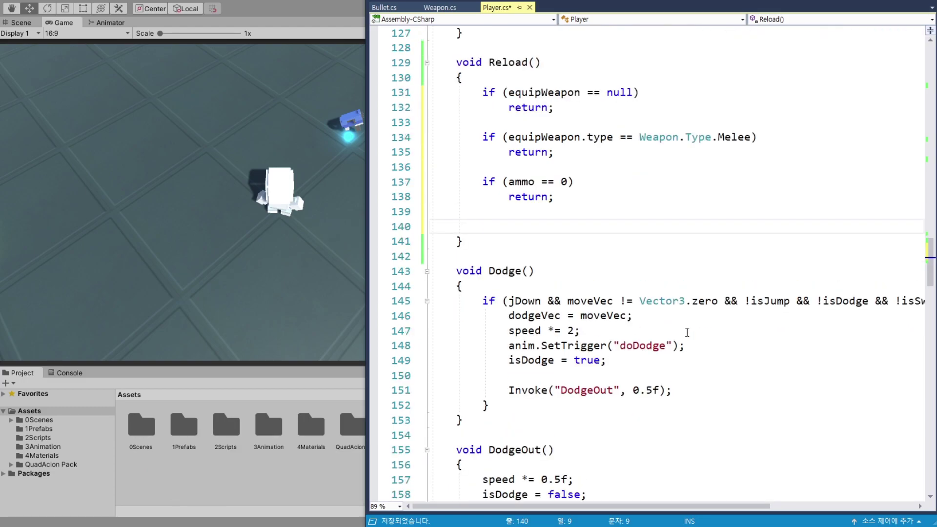
Start the reload condition with rDown && !isJump && !isDodge && !isSwap, copying checks from Dodge().
text(if()
text(rDown)
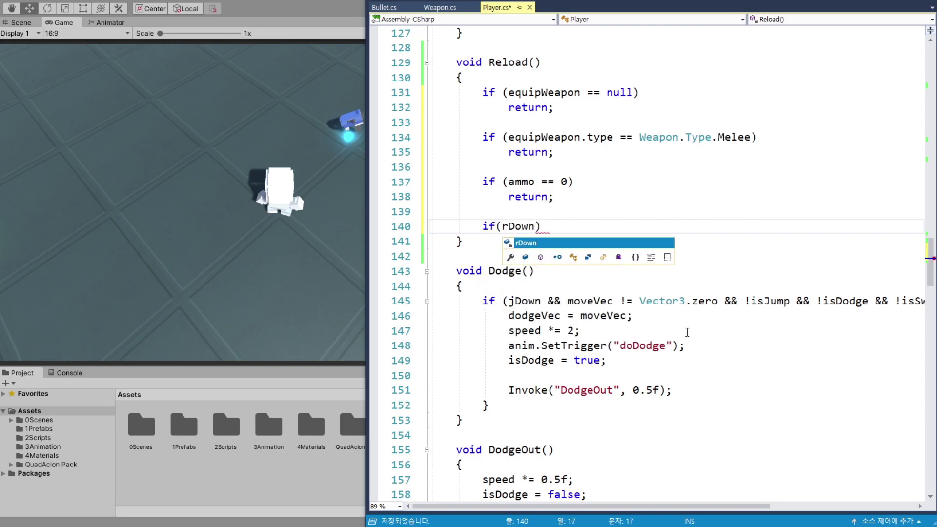
text( &&)
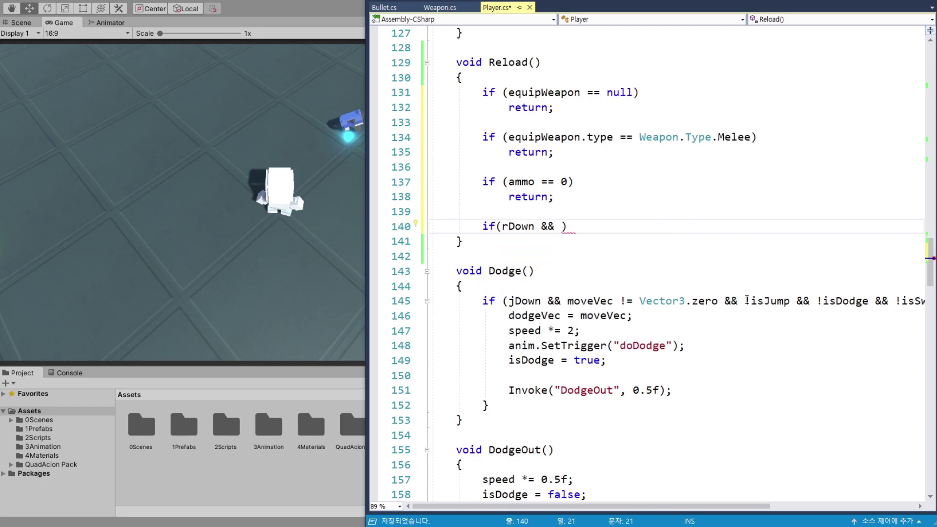
drag(750, 301, 791, 301)
click(562, 226)
text(!isJump)
drag(796, 301, 869, 301)
key(ctrl+c)
click(608, 226)
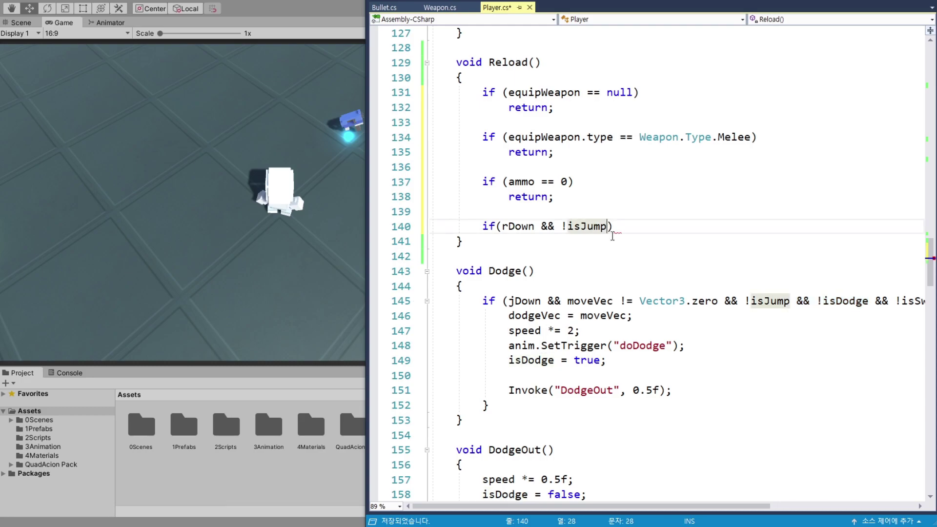
key(ctrl+v)
drag(766, 507, 840, 509)
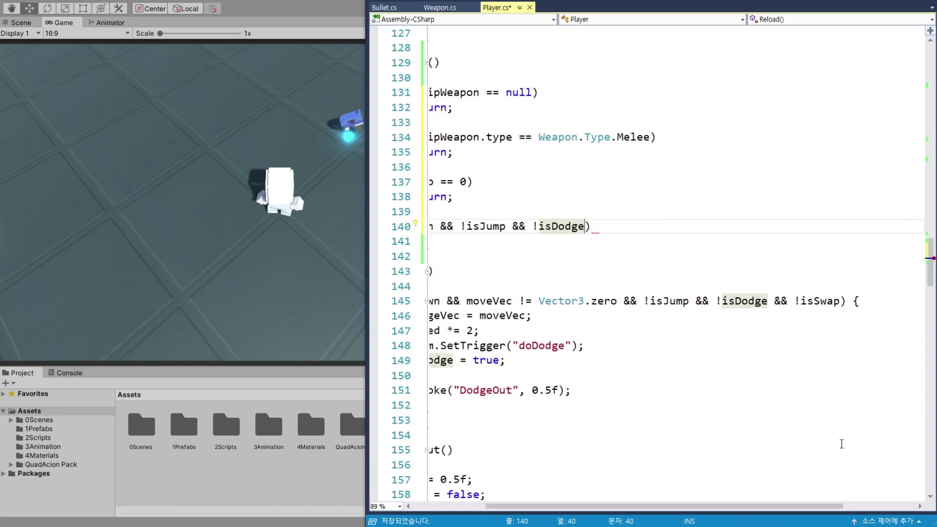
drag(840, 301, 775, 301)
key(ctrl+c)
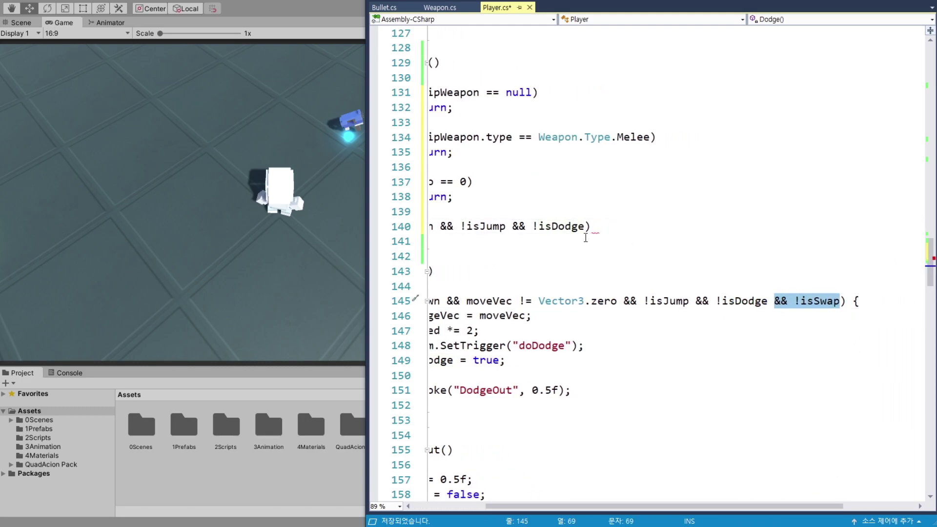
click(585, 226)
key(ctrl+v)
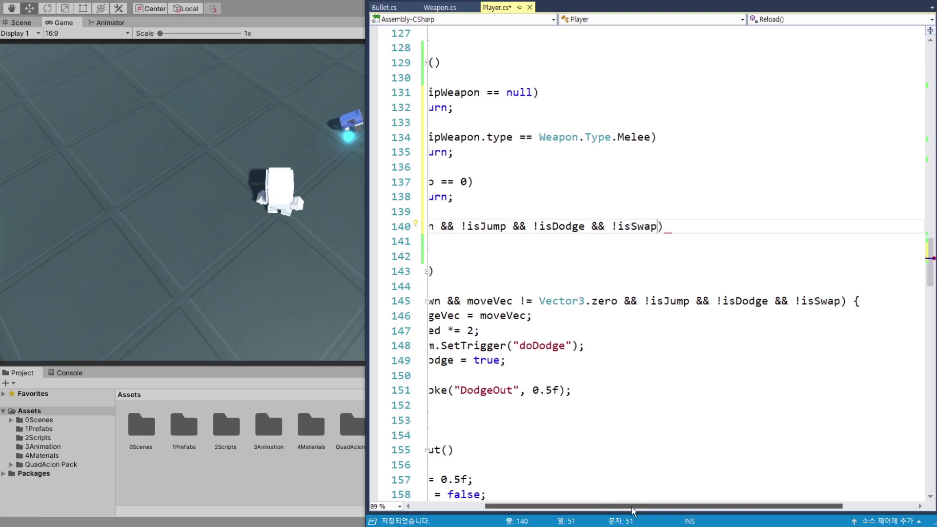
Add a non-negated isFireReady check to the end of the reload condition.
drag(636, 504, 585, 505)
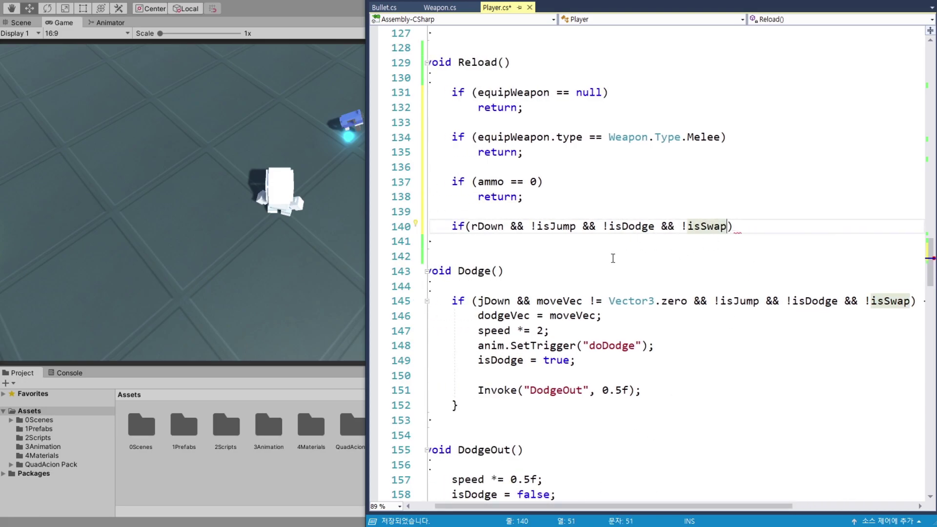
key(ctrl+v)
click(776, 226)
double_click(776, 226)
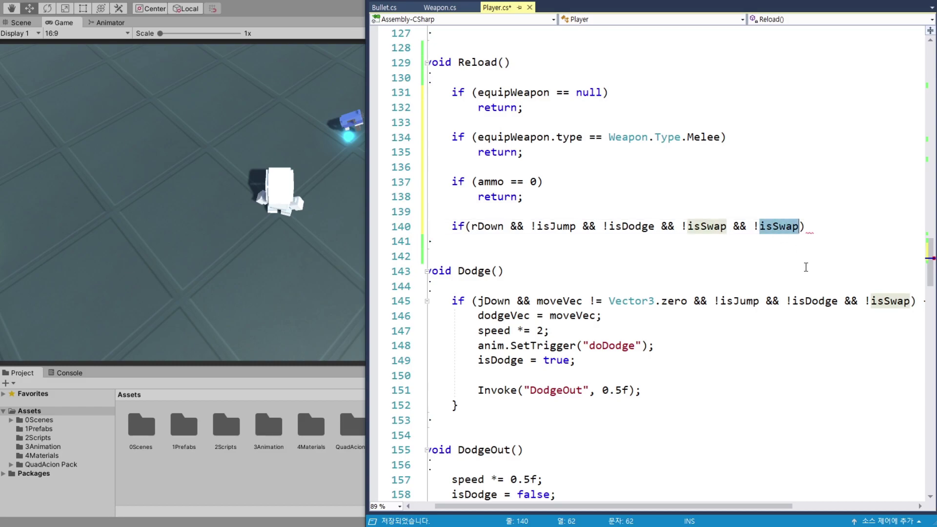
text(is)
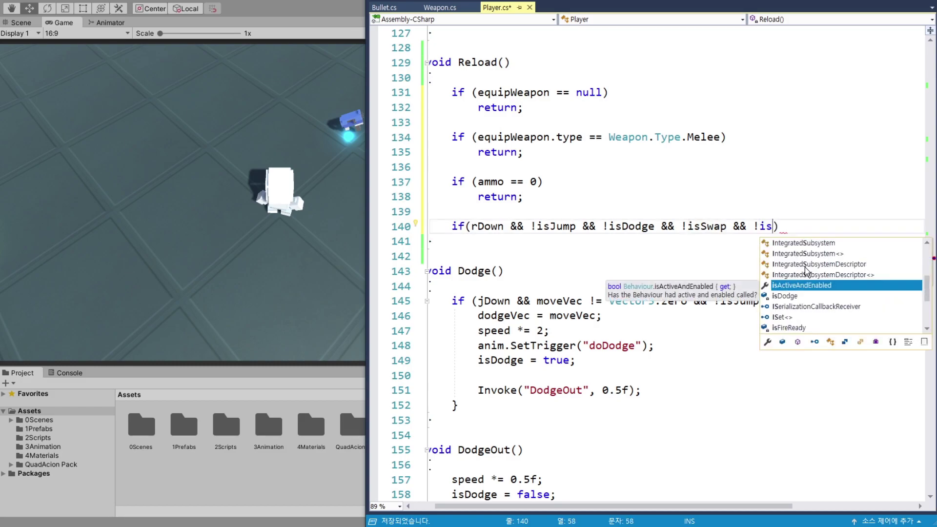
text(Fir)
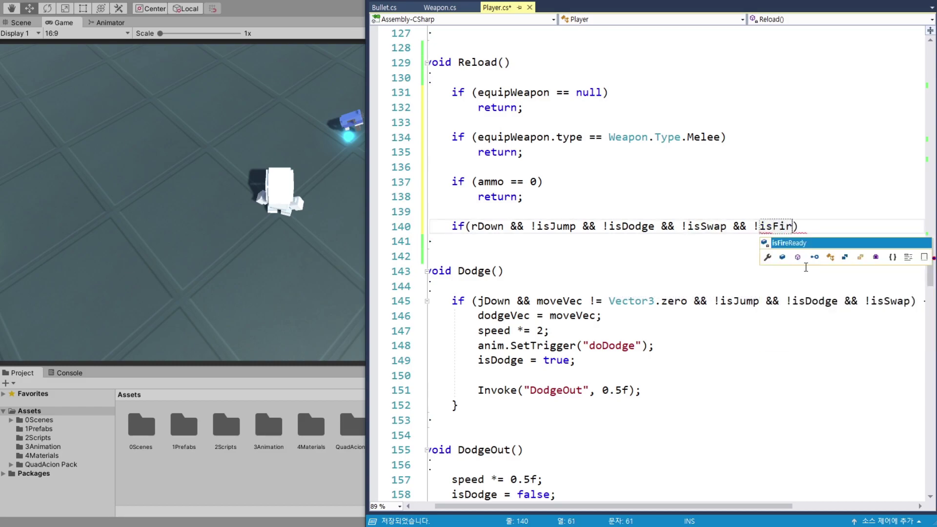
text(e)
key(Tab)
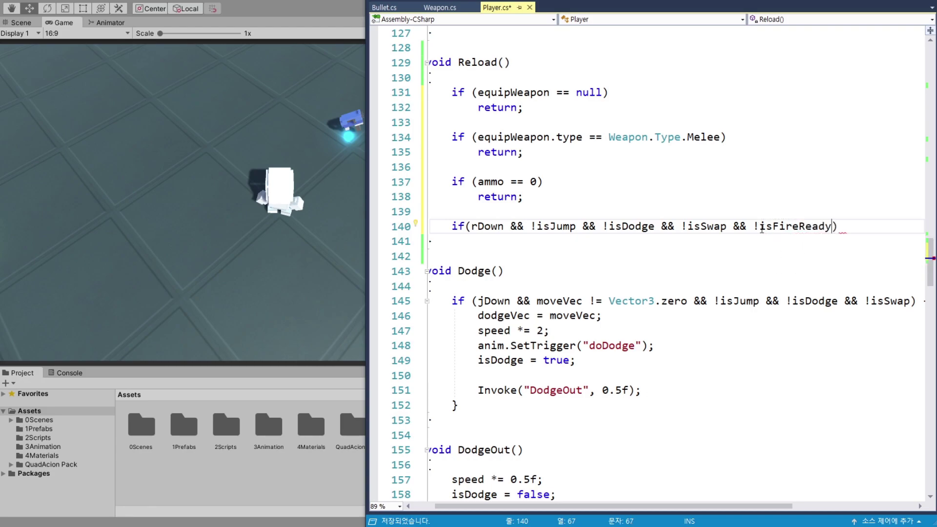
key(ctrl+Left)
key(BackSpace)
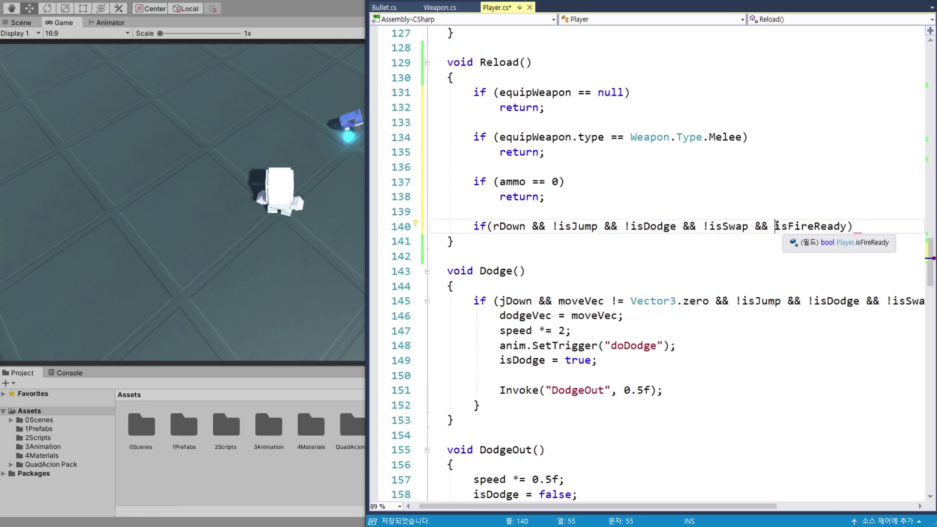
double_click(787, 228)
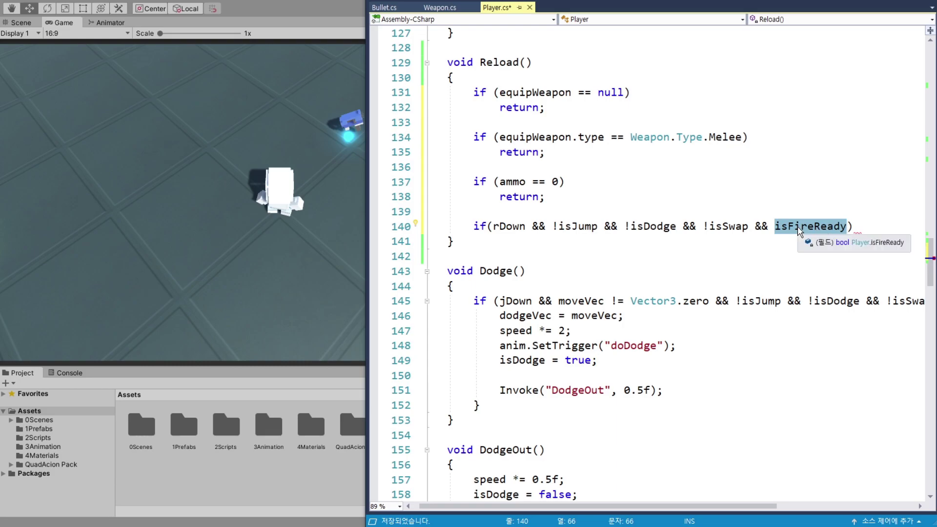
click(800, 228)
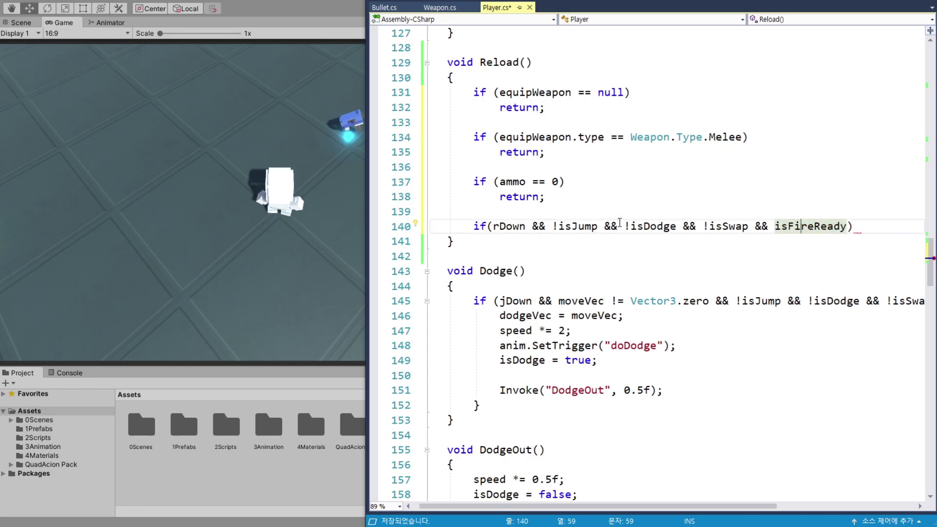
Open an empty { } block under the reload condition and save Player.cs.
key(End)
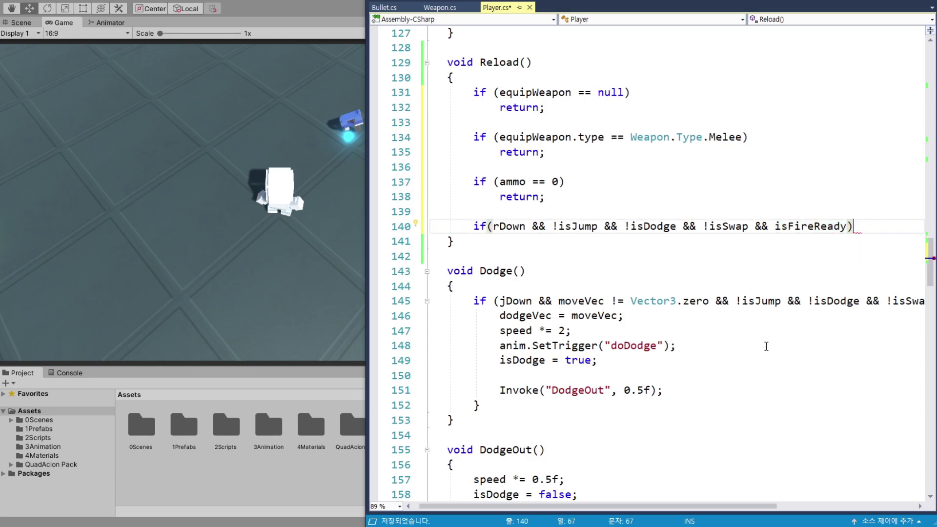
text({)
key(Return)
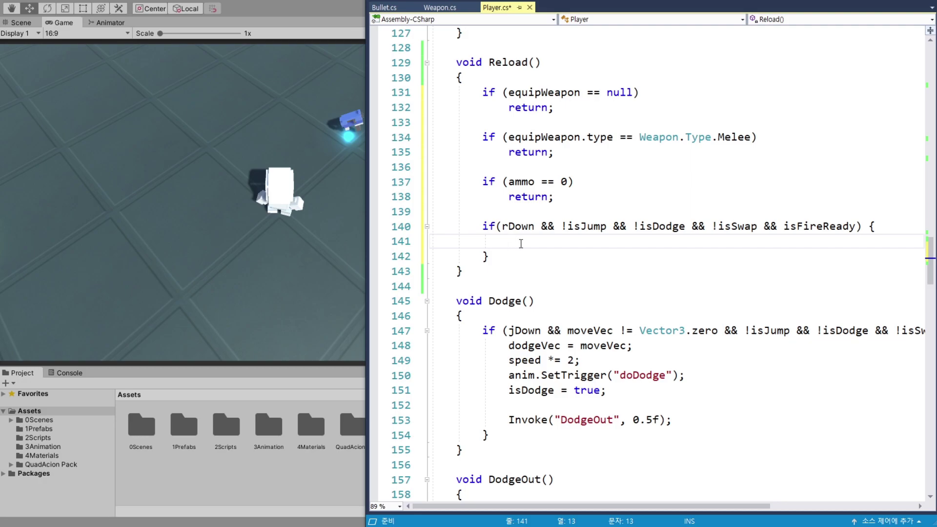
key(ctrl+s)
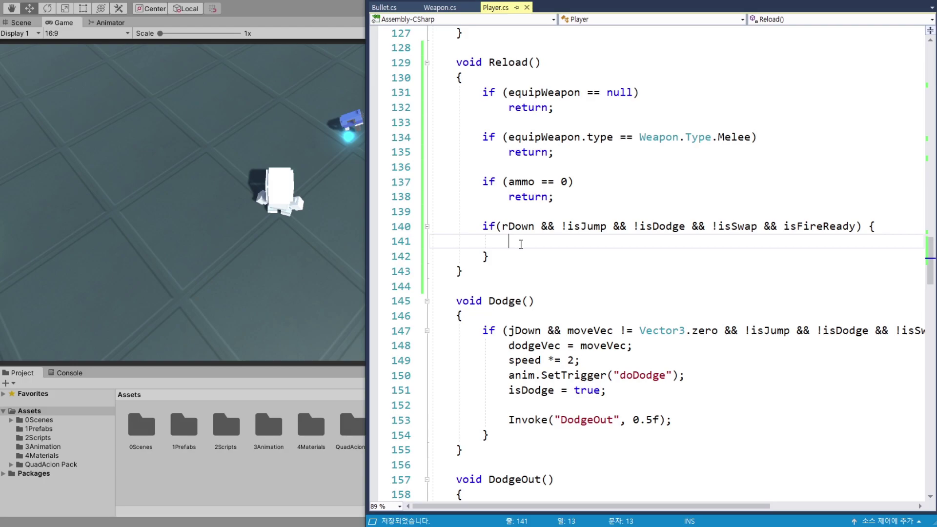
In Unity's Animator, locate the Shot state and browse to the QuadAcion Pack Models folder.
click(110, 23)
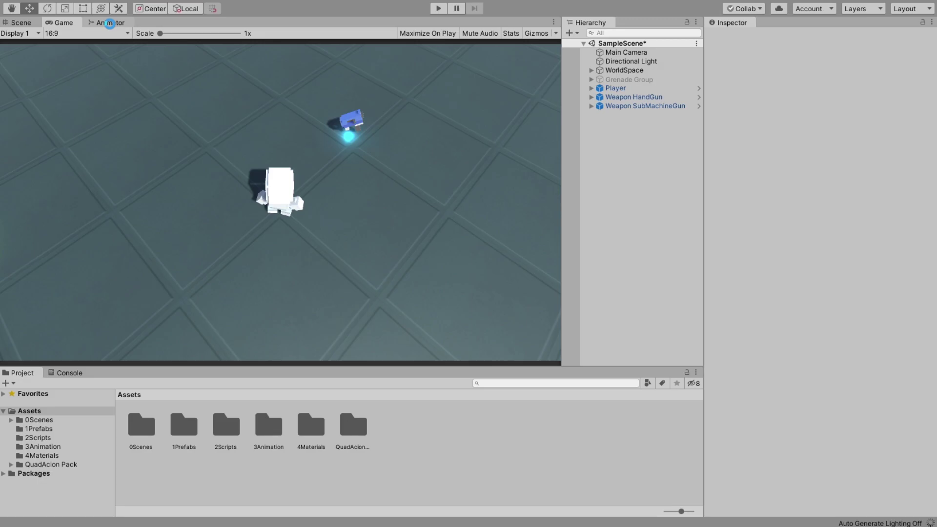
click(109, 24)
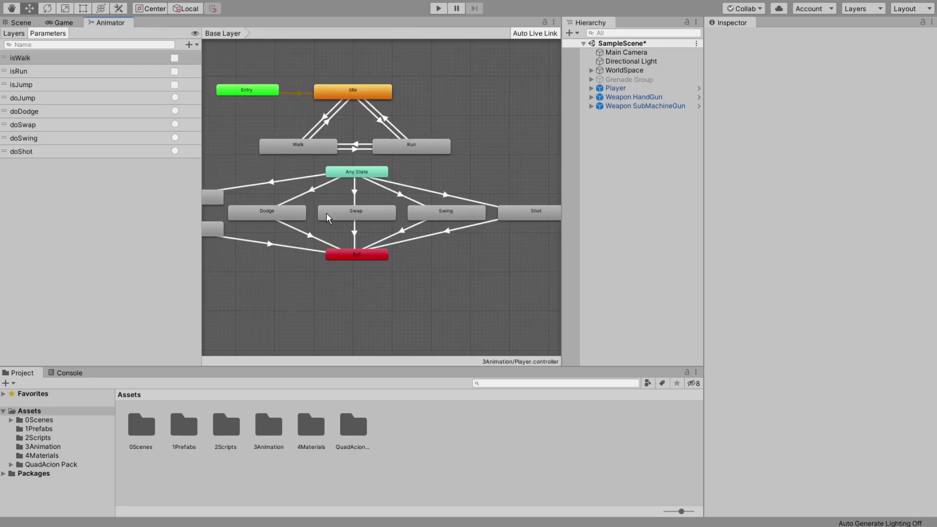
middle_drag(499, 254, 447, 250)
scroll(507, 225, up, 5)
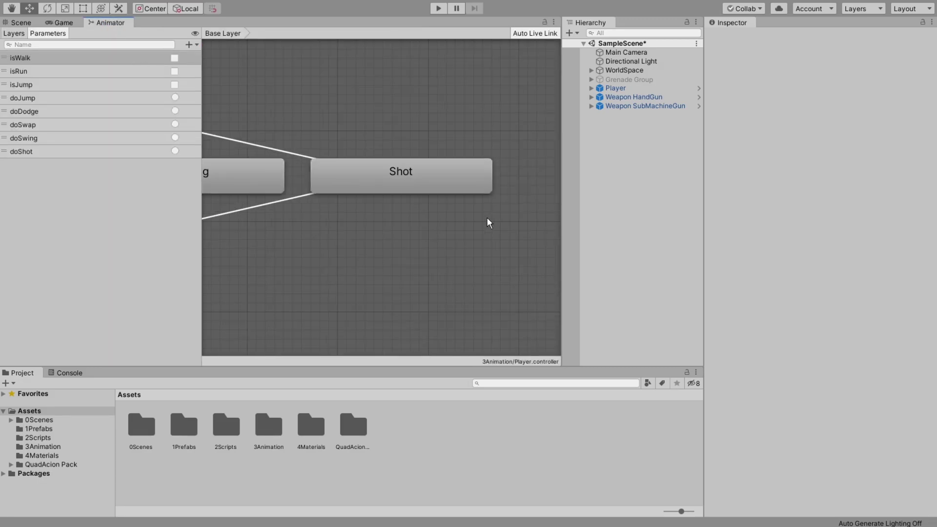
click(415, 178)
click(499, 230)
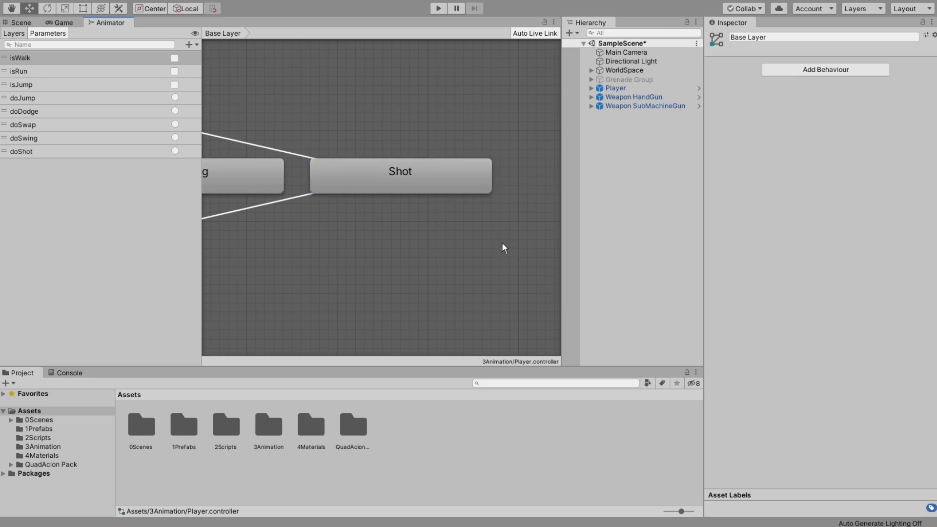
scroll(461, 233, down, 1)
scroll(462, 232, down, 1)
click(40, 464)
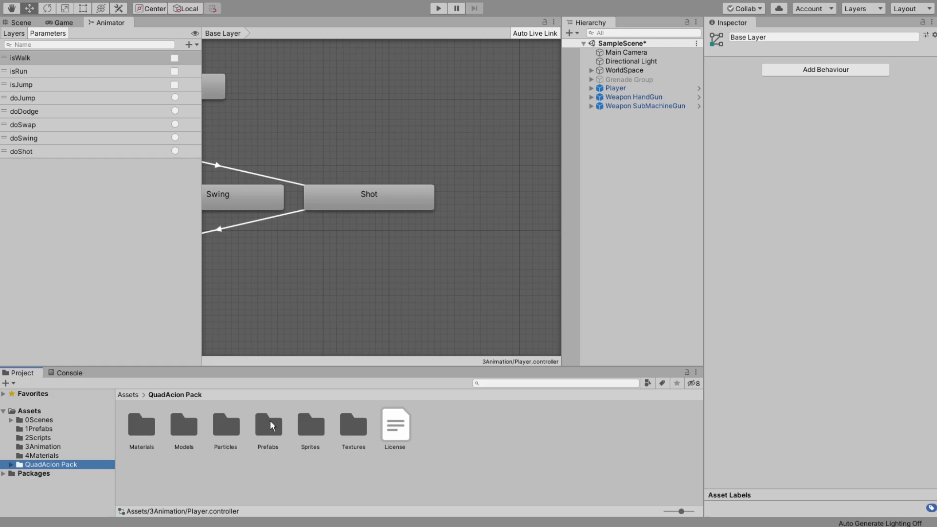
double_click(184, 426)
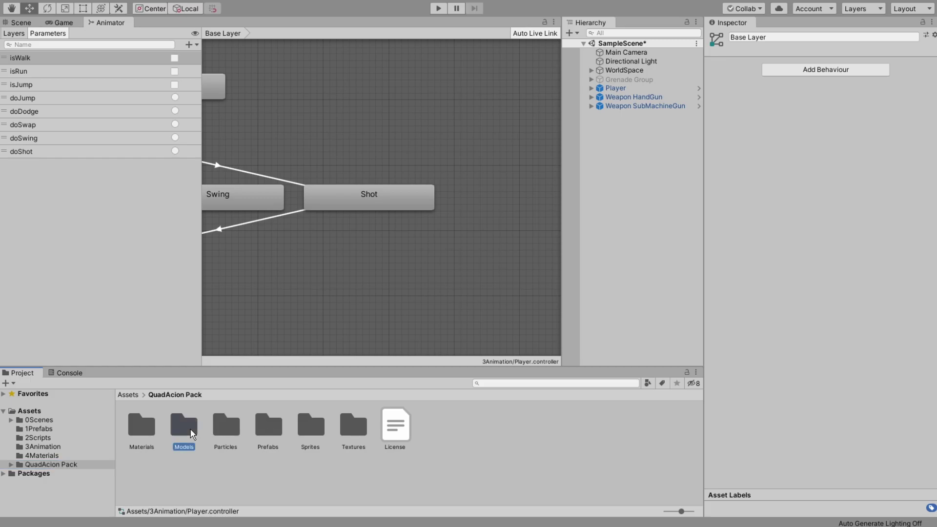
scroll(407, 473, down, 2)
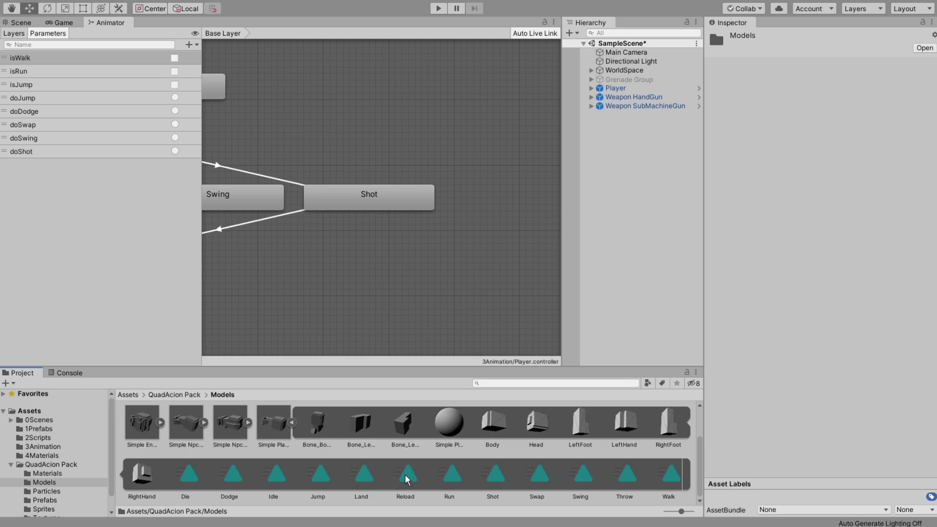
Create a Reload state from the Reload clip next to the Shot state.
mouse_move(406, 474)
mouse_down()
mouse_move(500, 203)
mouse_move(468, 203)
mouse_up()
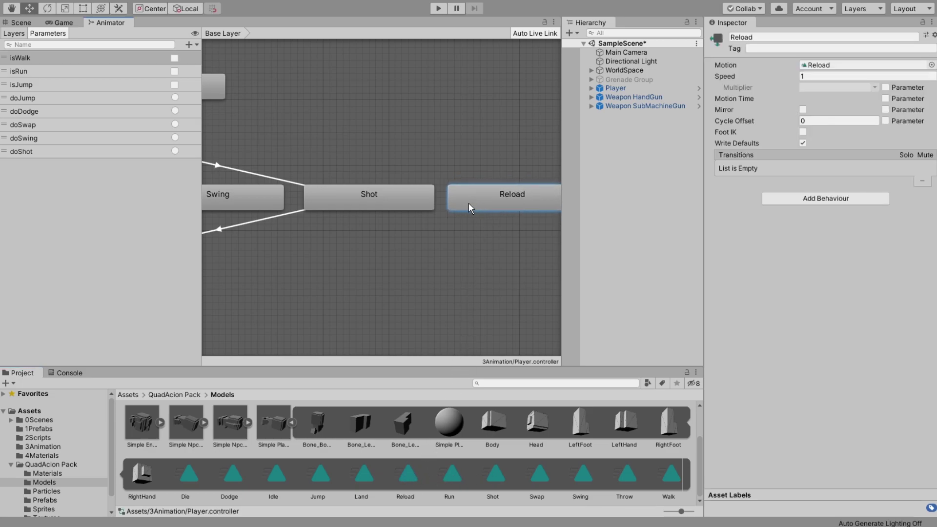
click(331, 254)
scroll(332, 254, down, 3)
scroll(332, 259, down, 1)
middle_drag(349, 259, 403, 236)
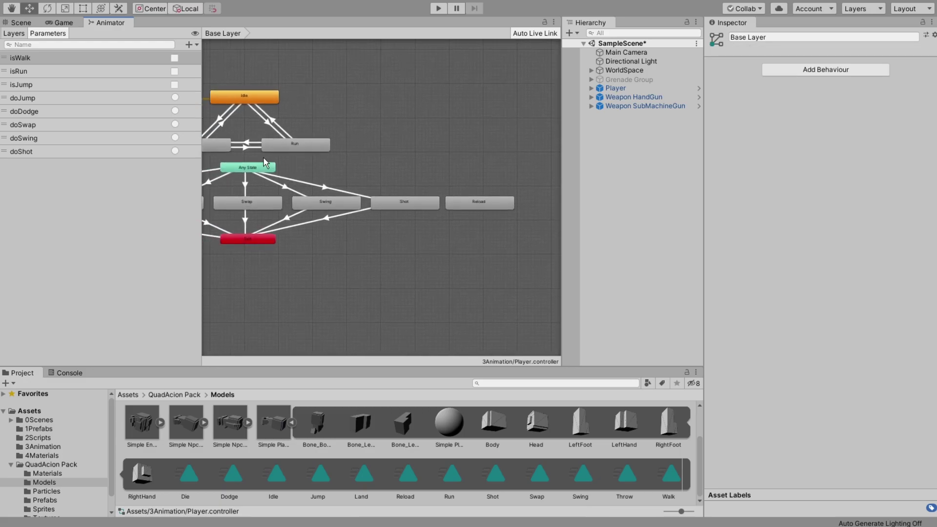
Make transitions from Any State to Reload and from Reload to Exit.
right_click(262, 167)
click(282, 172)
click(478, 203)
right_click(480, 204)
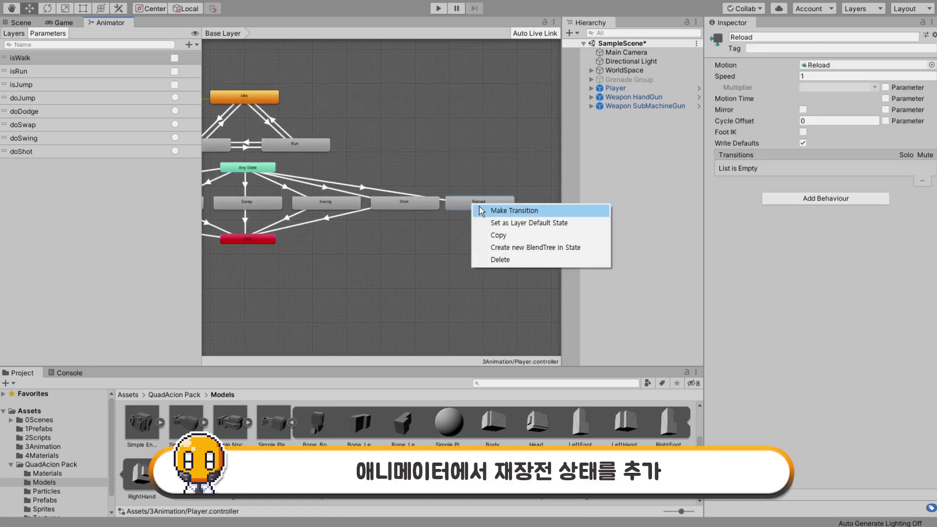
click(491, 210)
click(265, 238)
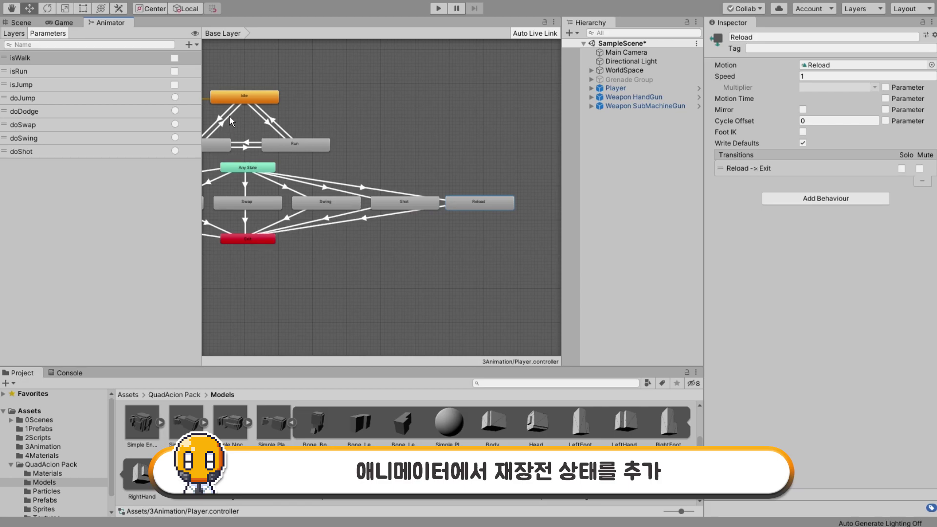
Add a new trigger parameter named doReload.
click(193, 45)
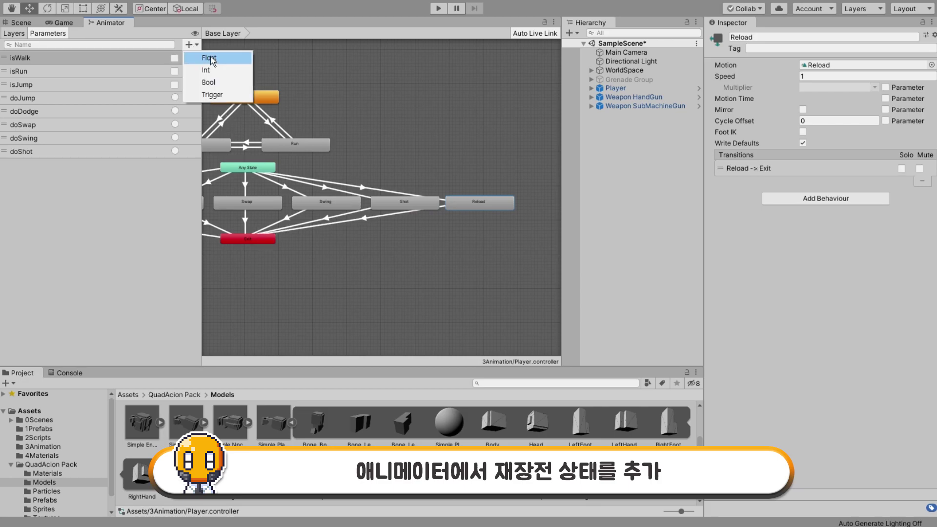
click(213, 95)
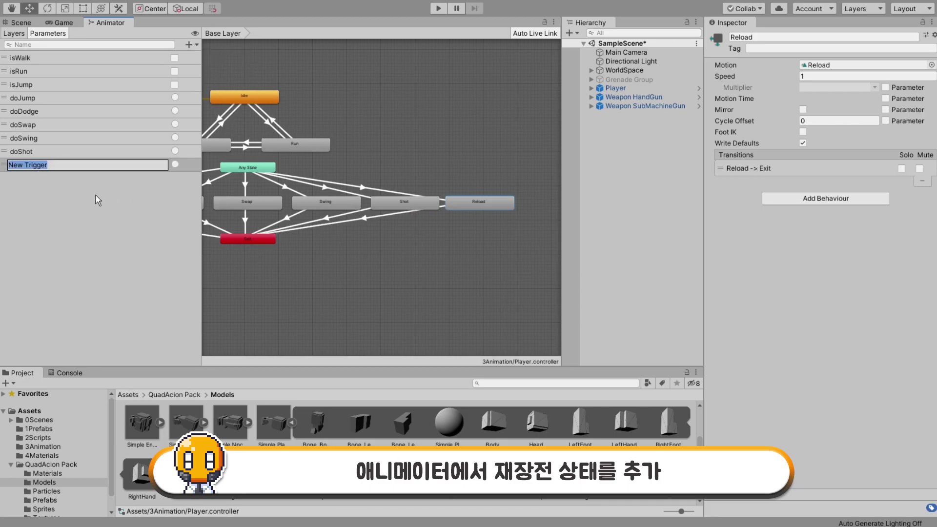
text(doRe)
text(lo)
text(ad)
key(Return)
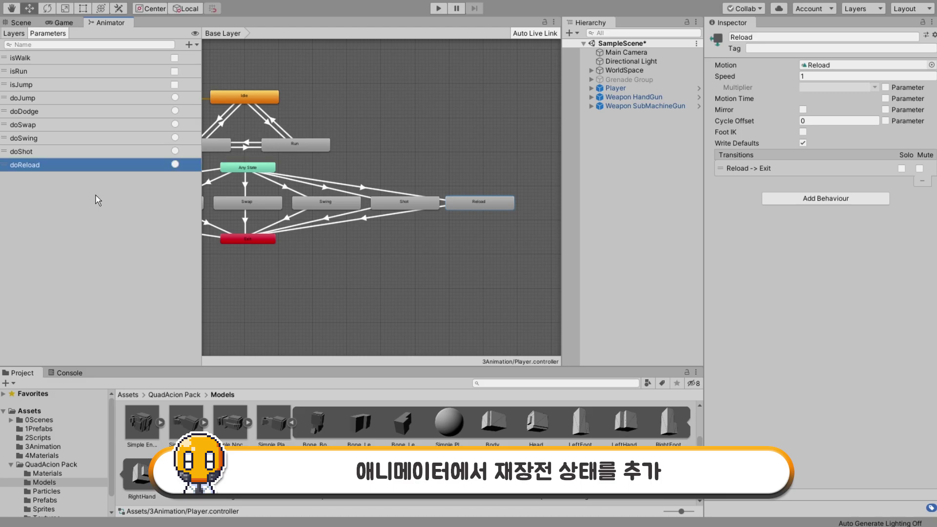
Give the Any State→Reload transition a doReload condition and transition duration 0.
click(362, 187)
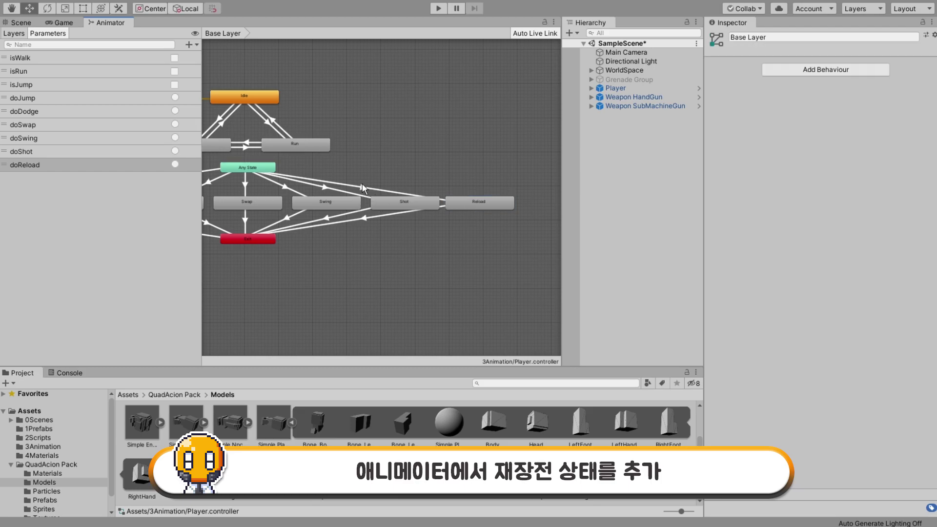
click(365, 191)
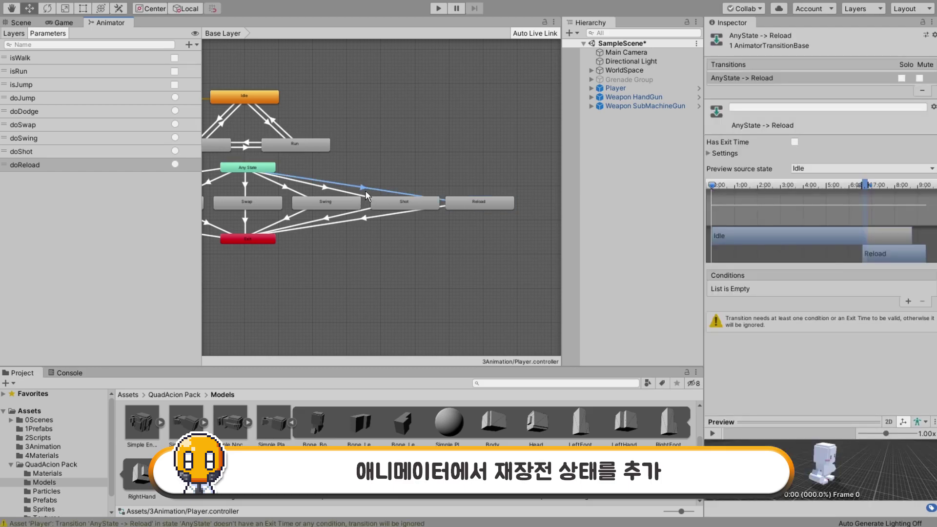
click(908, 301)
click(783, 289)
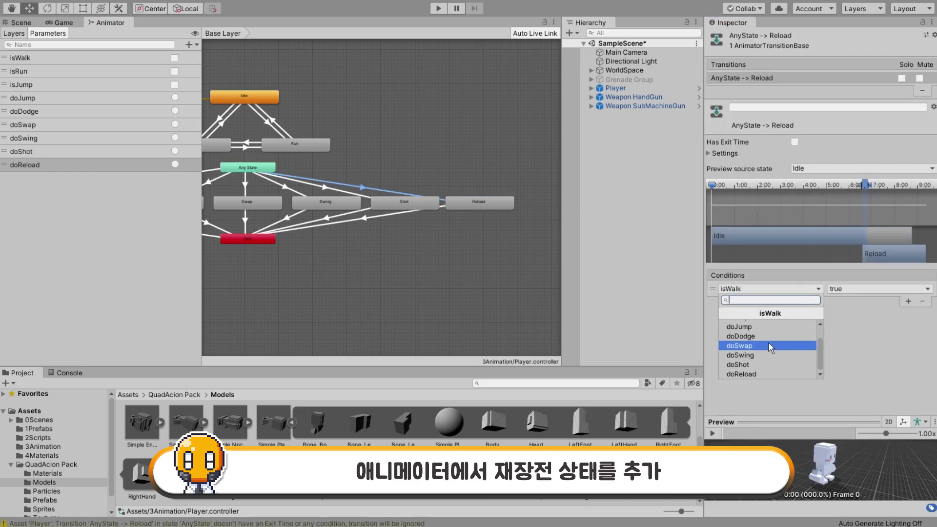
click(751, 375)
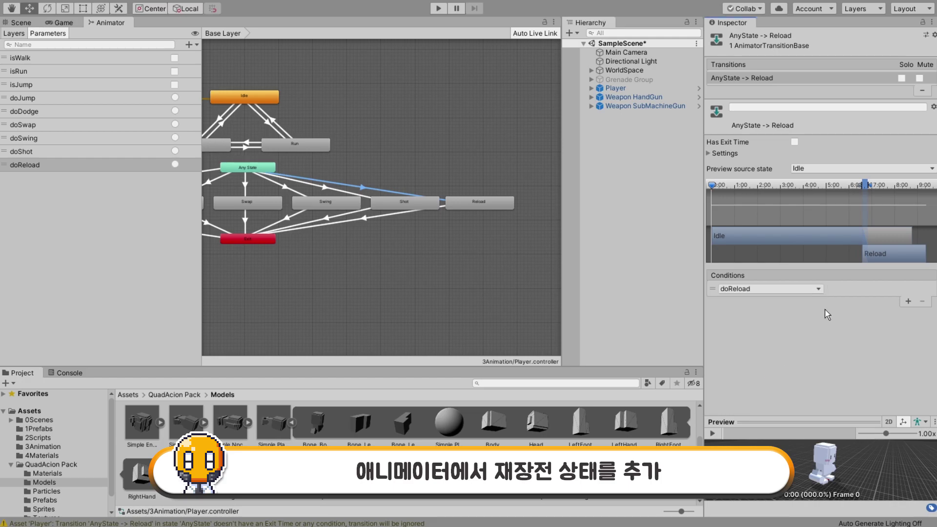
click(709, 154)
click(807, 187)
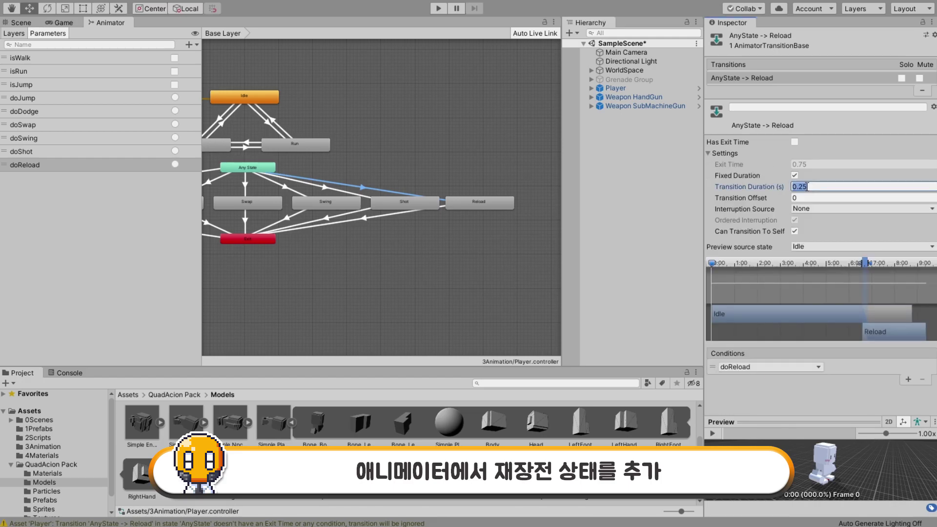
text(0)
Shorten the Reload→Exit transition duration to 0.1.
click(376, 215)
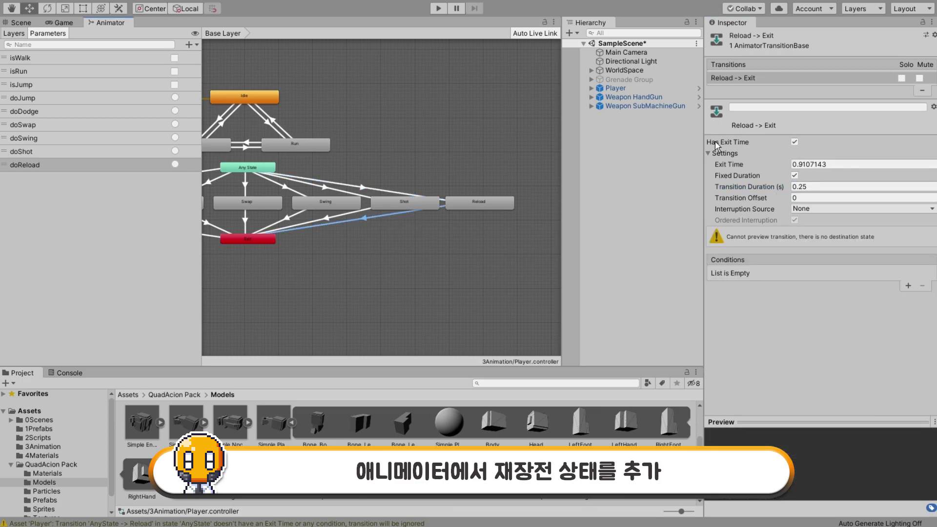
click(832, 188)
key(BackSpace)
key(BackSpace)
text(1)
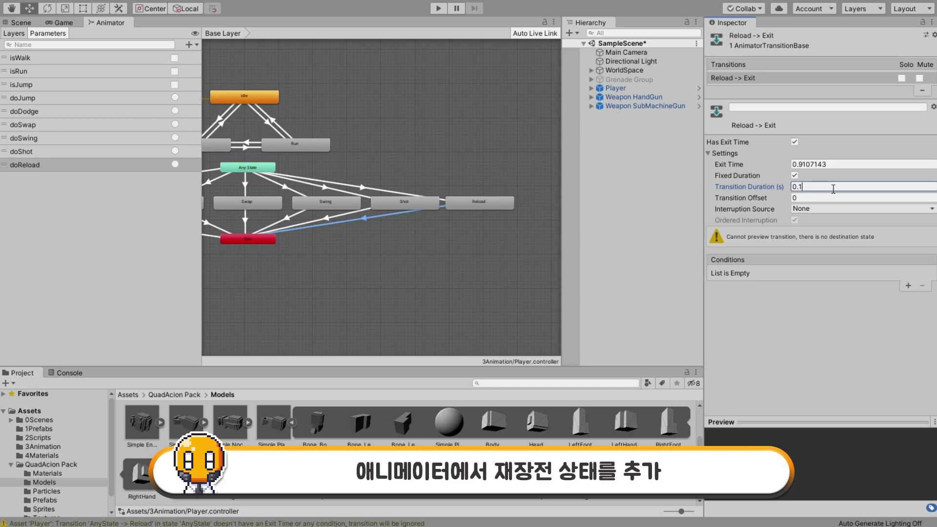
scroll(360, 245, down, 3)
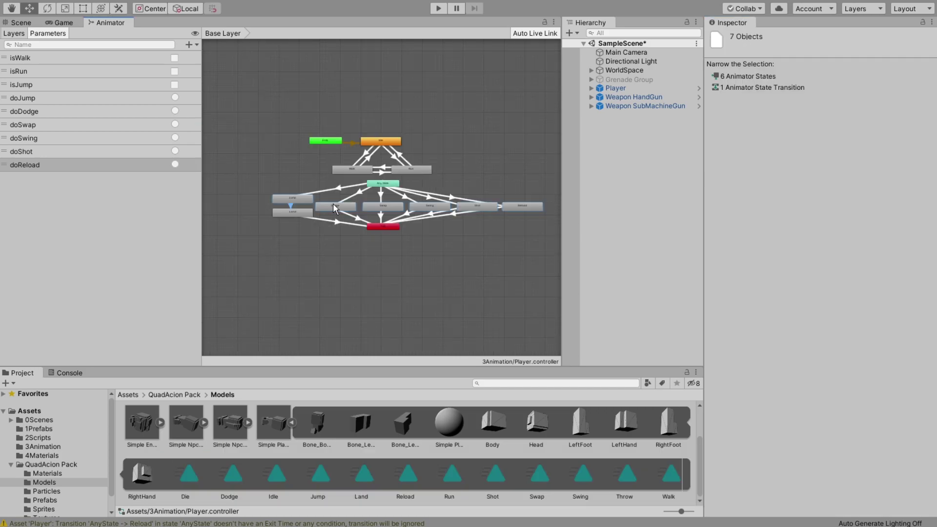
click(340, 208)
scroll(382, 226, up, 3)
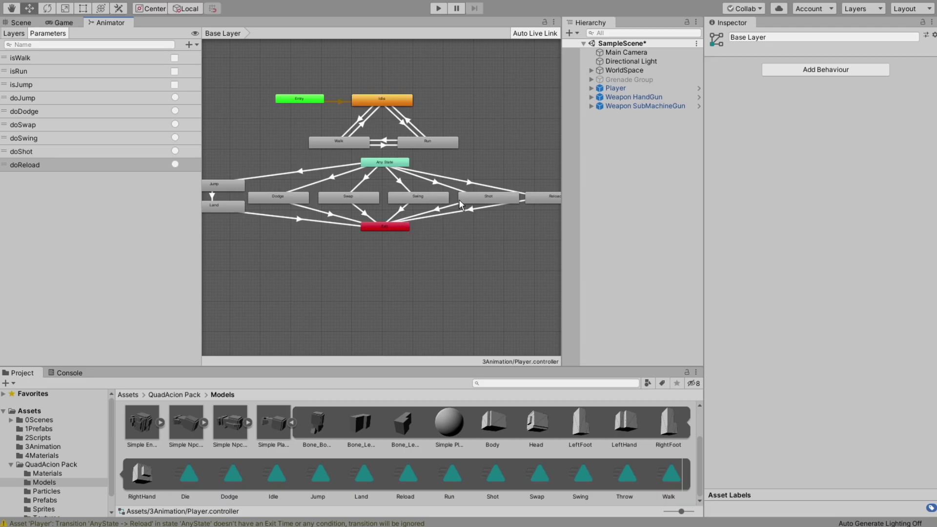
Copy the anim.SetTrigger("doDodge"); line into Reload()'s if block.
key(alt+Tab)
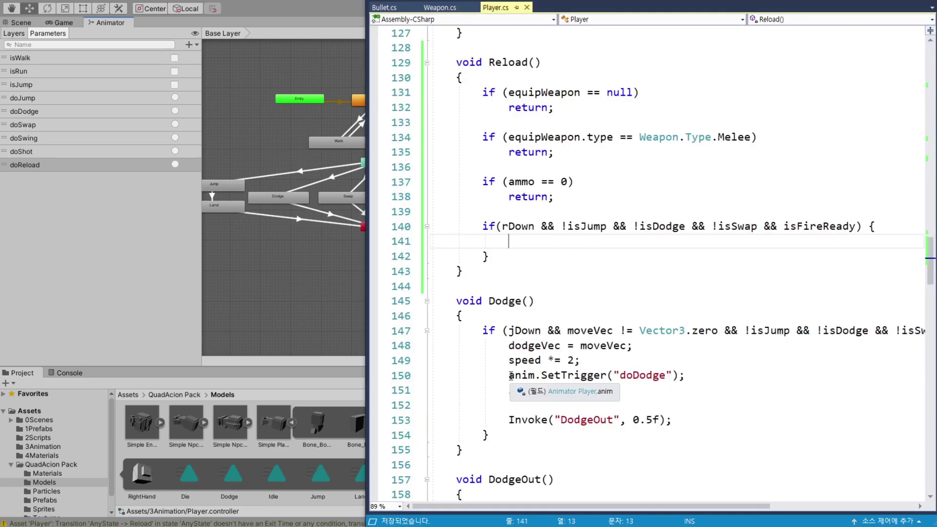
drag(507, 376, 685, 376)
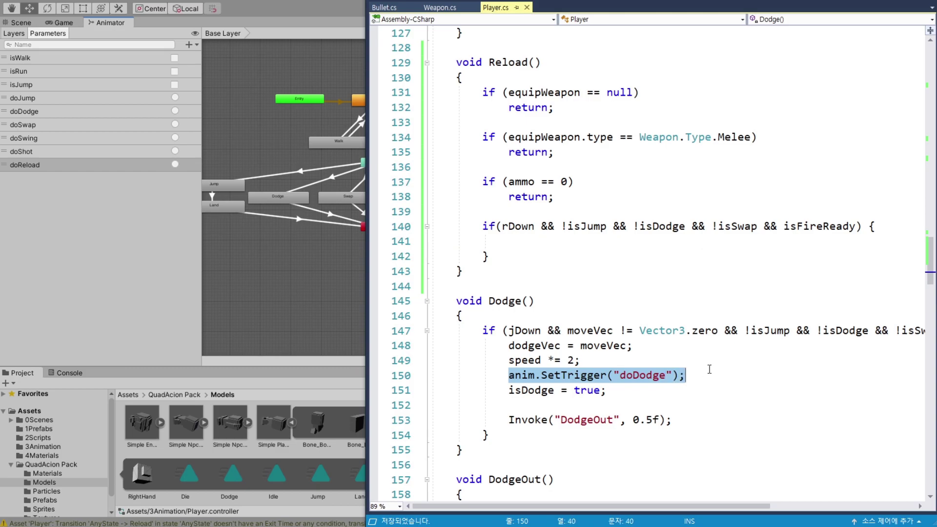
key(ctrl+c)
click(549, 241)
key(ctrl+v)
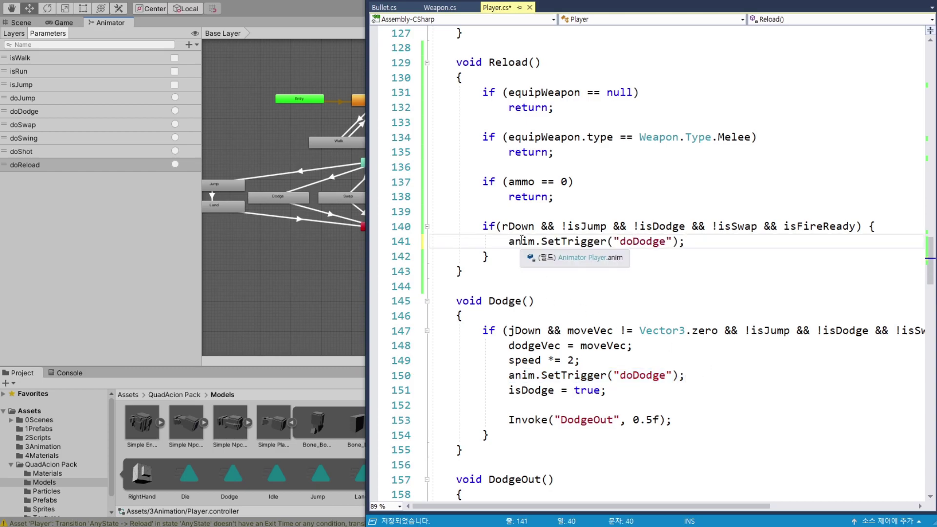
Rename the pasted trigger to "doReload" and add a blank line below it.
drag(665, 241, 635, 241)
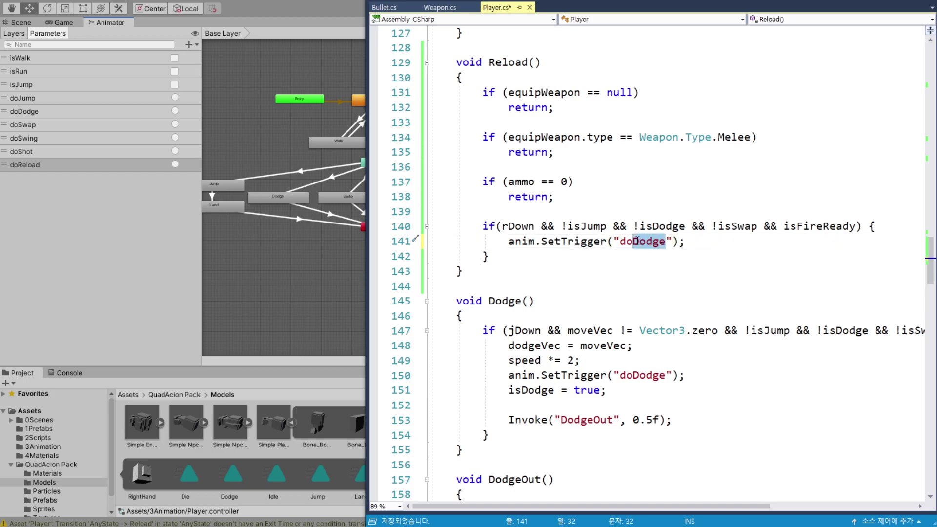
text(Re)
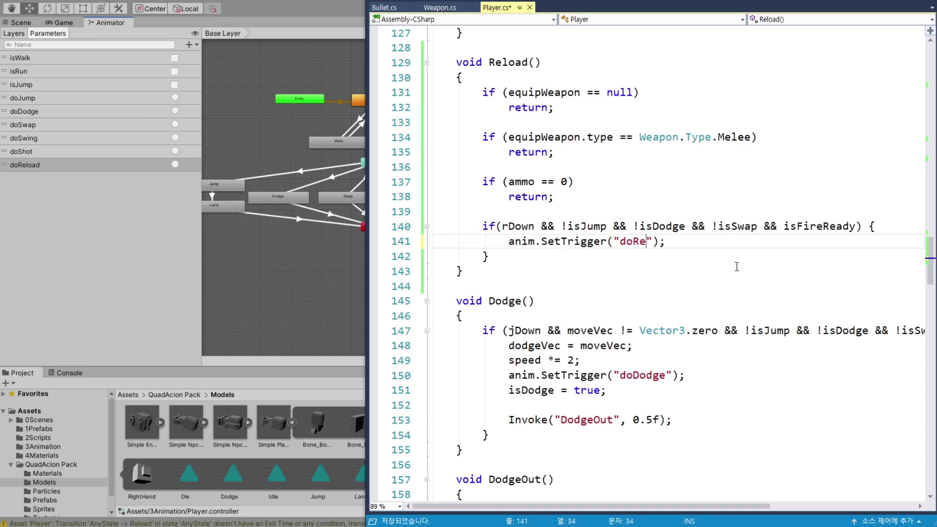
text(load)
click(722, 241)
key(Return)
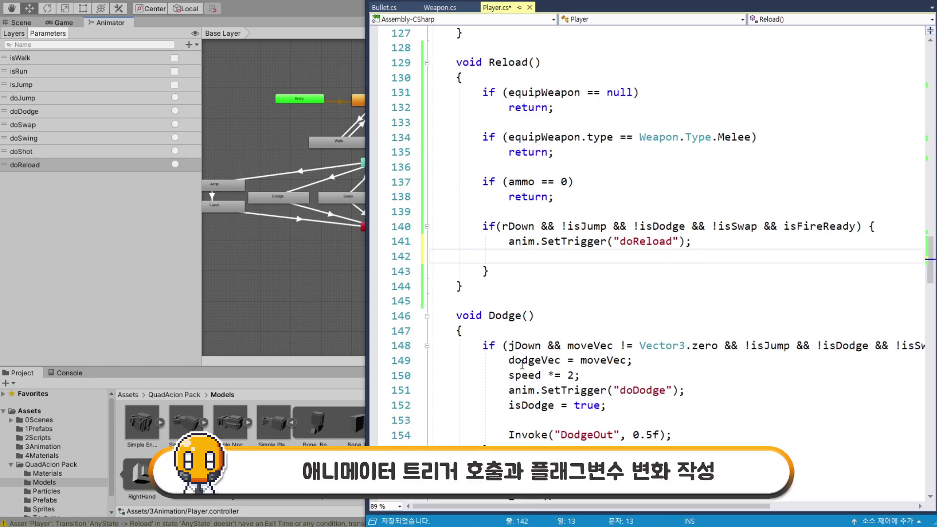
scroll(553, 296, up, 2)
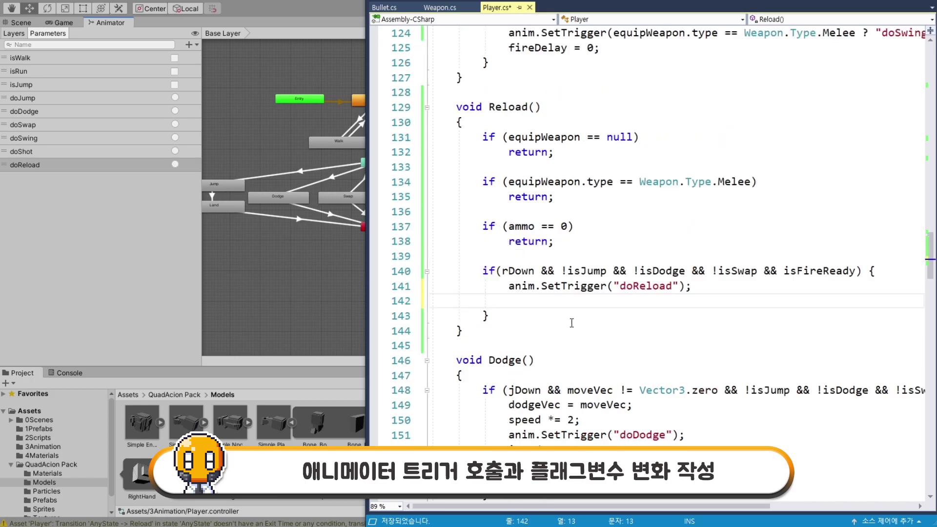
scroll(555, 302, up, 7)
scroll(558, 309, up, 10)
scroll(561, 320, up, 6)
scroll(561, 321, up, 7)
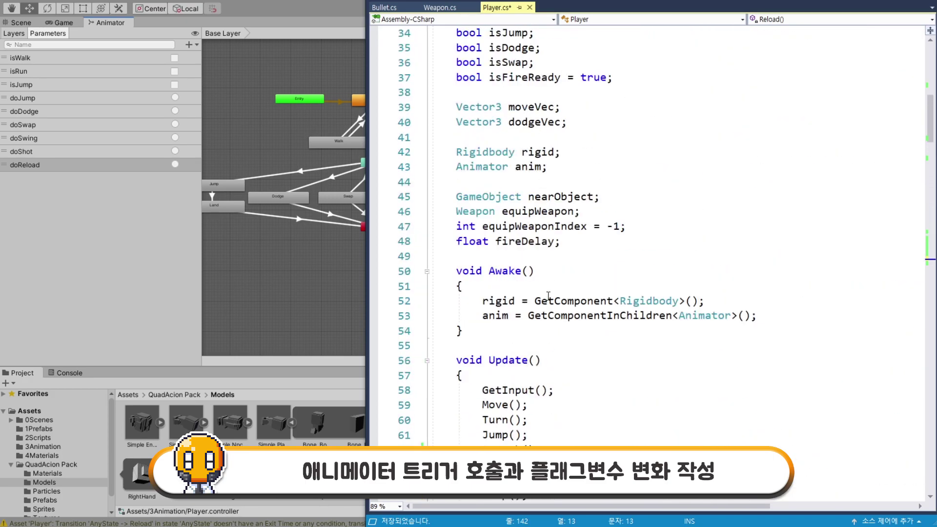
scroll(554, 307, up, 4)
Declare a new bool isReload; field below the isSwap declaration.
click(564, 242)
key(Return)
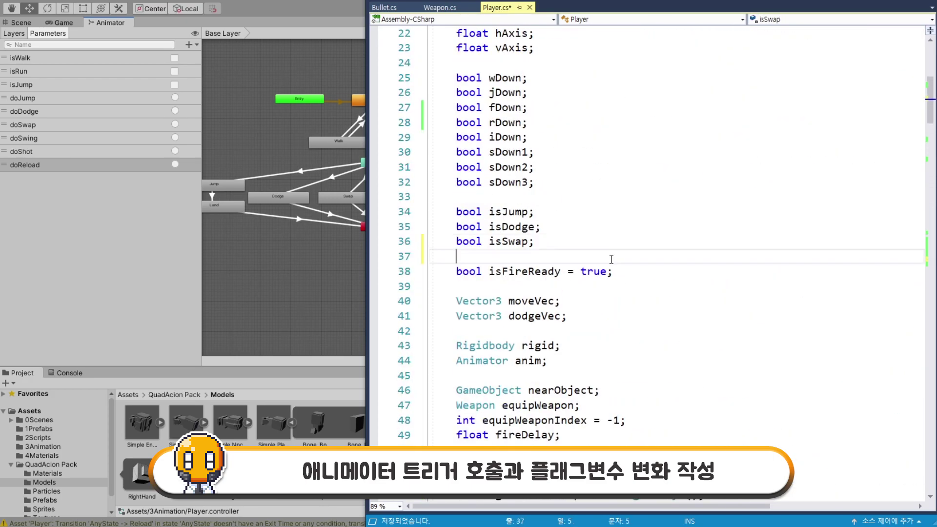
text(bool i)
text(sReload;)
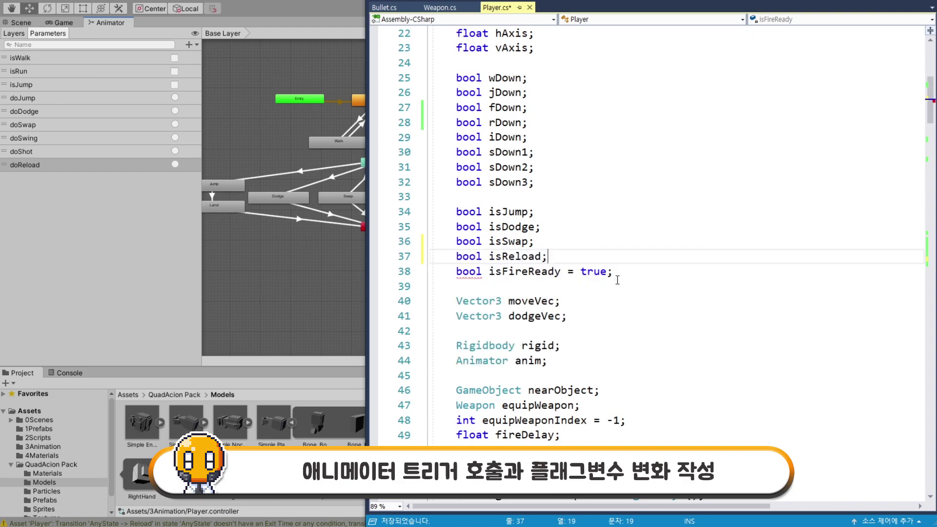
click(515, 260)
Set isReload = true; after the doReload trigger call in Reload().
scroll(613, 295, down, 6)
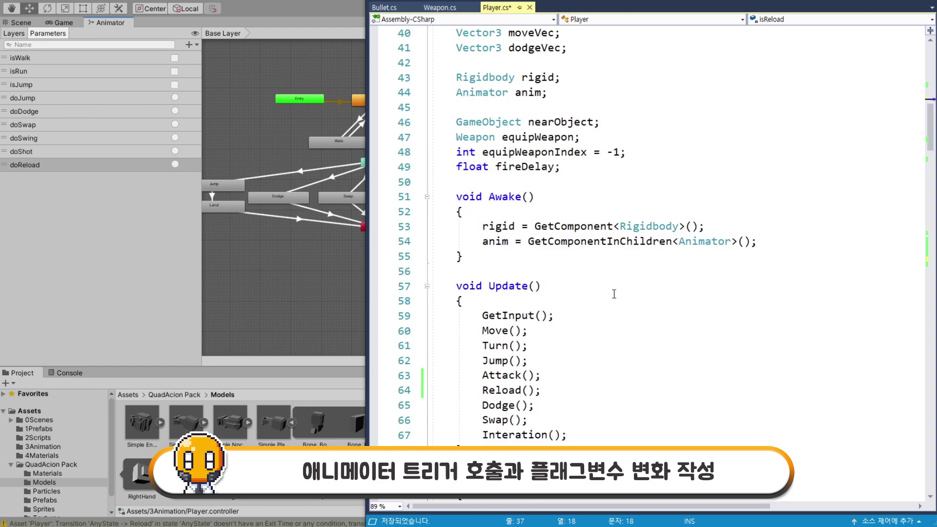
scroll(634, 298, down, 9)
scroll(659, 298, down, 5)
scroll(660, 299, down, 6)
scroll(651, 301, down, 6)
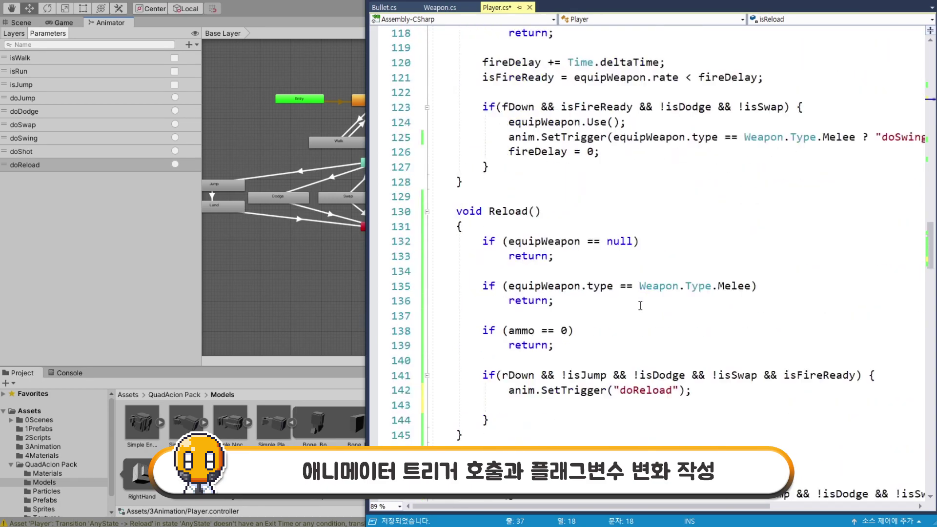
scroll(644, 301, down, 4)
scroll(635, 303, down, 3)
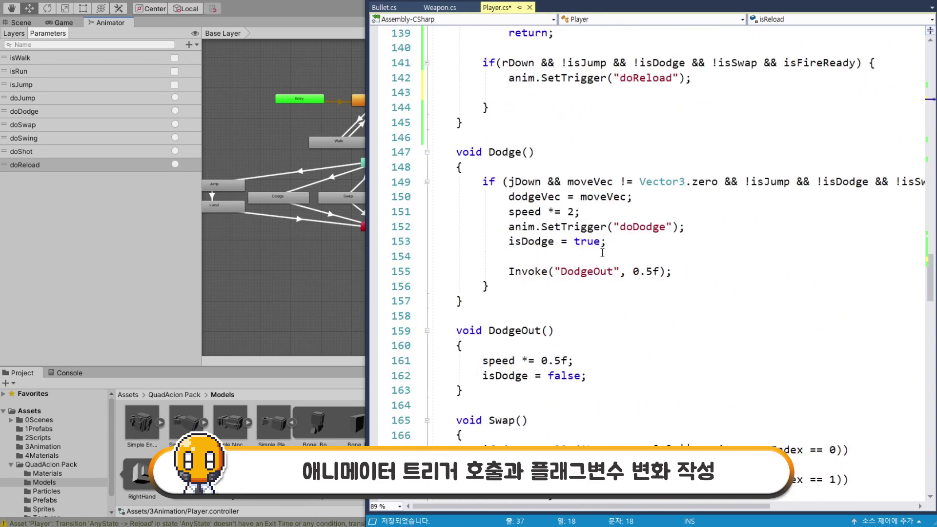
scroll(602, 253, up, 3)
click(608, 226)
text(isReload)
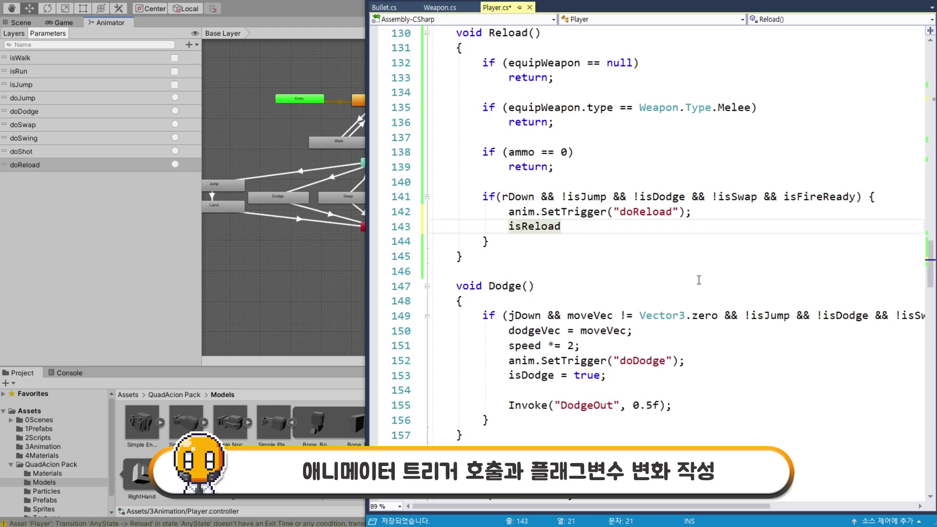
text( = true;)
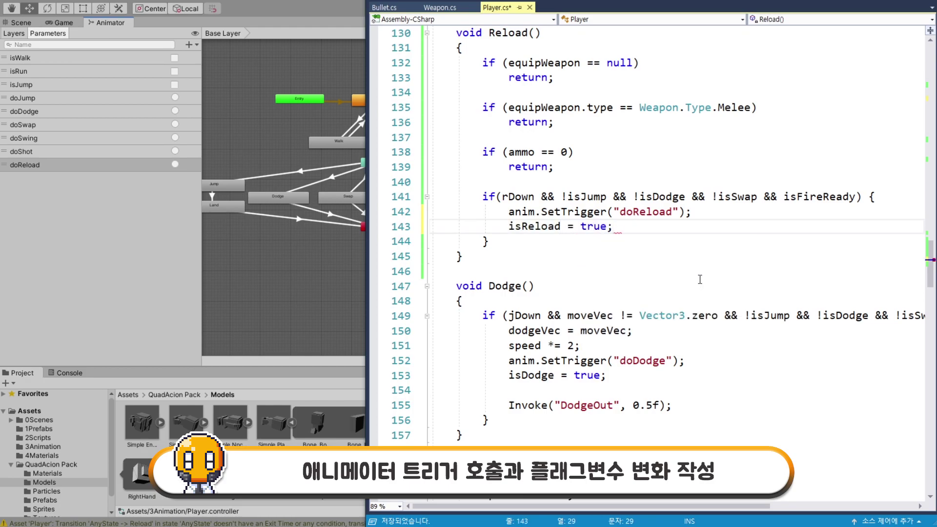
key(Return)
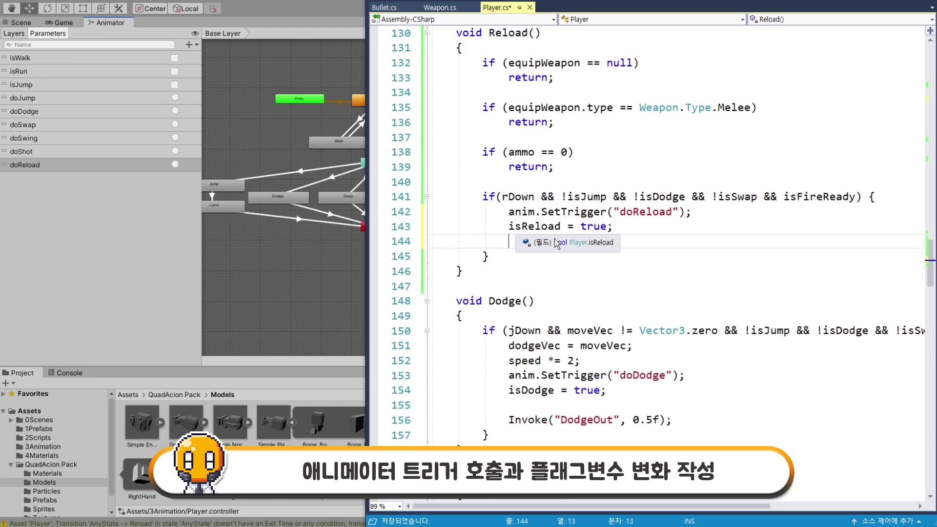
Add Invoke("ReloadOut", 0.5f); to Reload(), adapted from Dodge()'s DodgeOut call.
drag(509, 419, 672, 420)
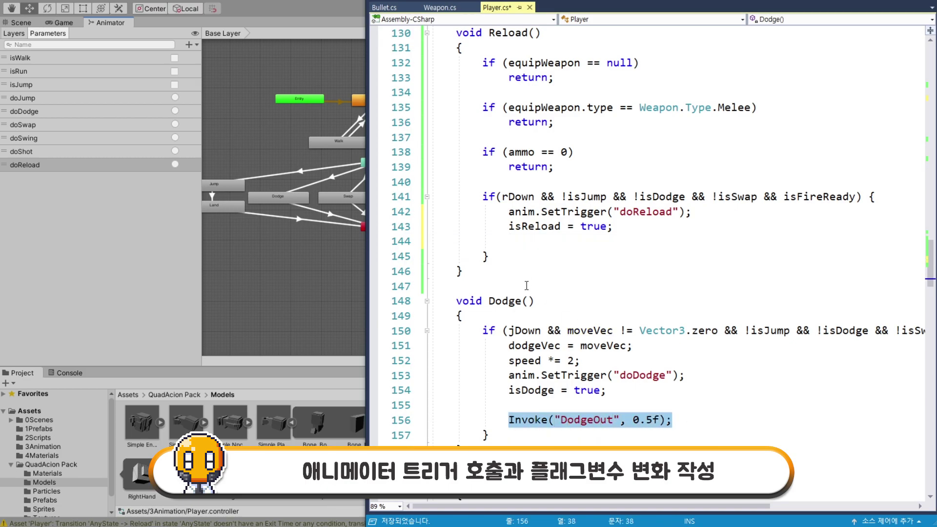
key(ctrl+c)
click(545, 242)
key(ctrl+v)
click(628, 227)
key(Return)
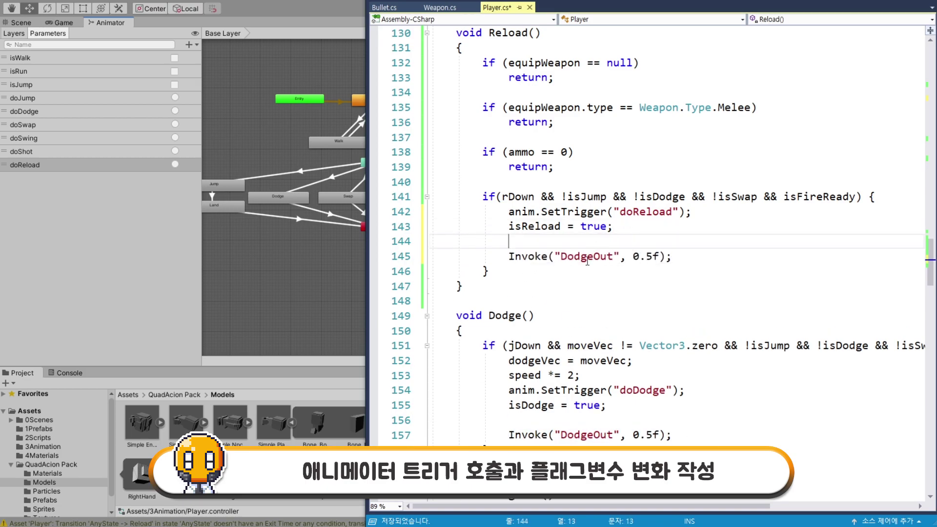
click(613, 256)
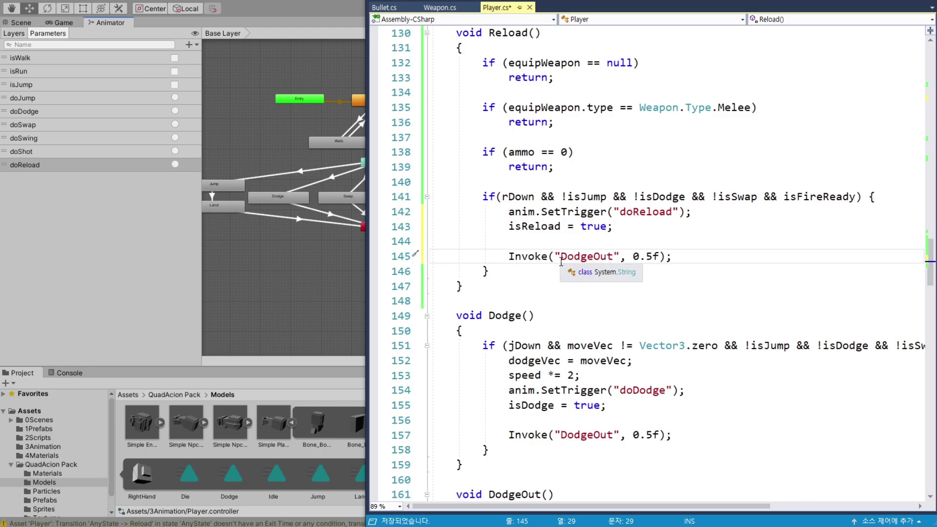
drag(591, 258, 563, 259)
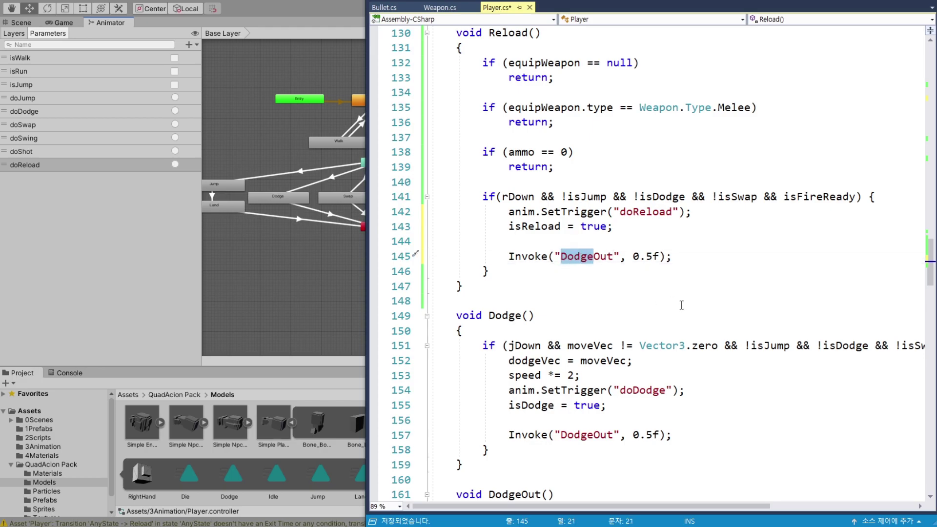
text(Reload)
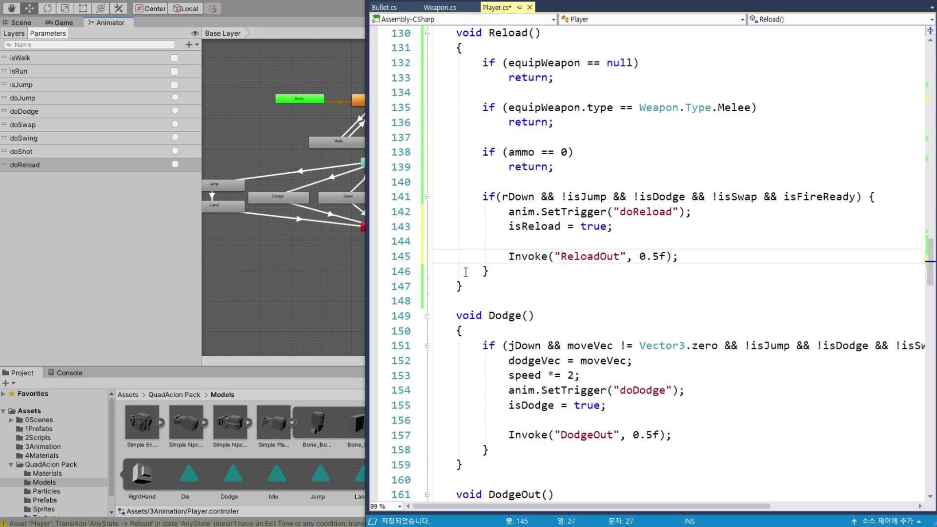
click(466, 286)
key(Return)
key(Return)
Declare a void ReloadOut() method below Reload(), copying the name from the Invoke call.
text(void)
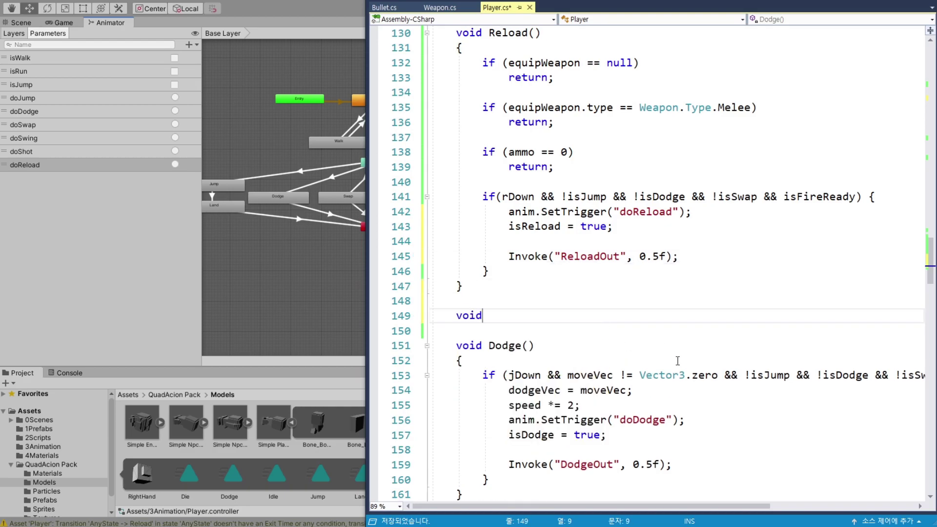
double_click(590, 256)
key(ctrl+c)
click(595, 316)
key(ctrl+v)
text(())
key(Return)
text({)
key(Return)
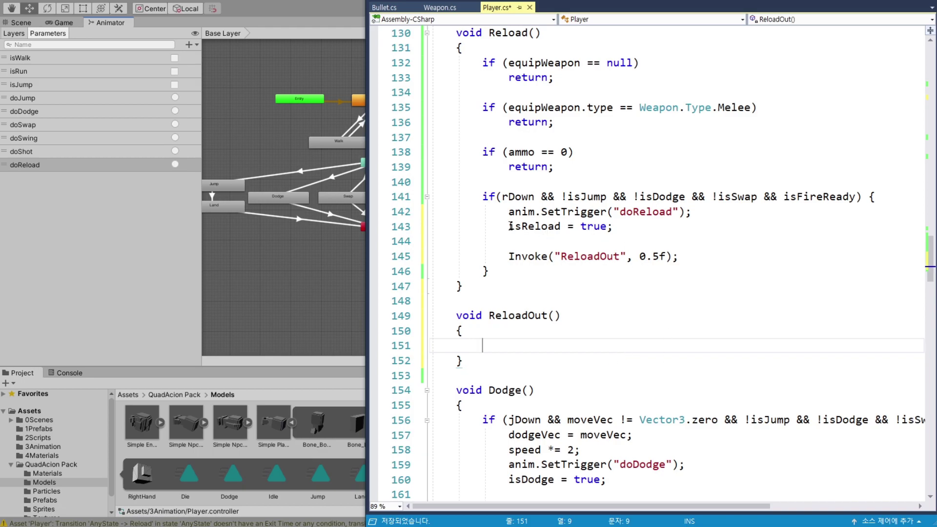
Put isReload = false; in ReloadOut() and save Player.cs.
drag(508, 226, 613, 227)
key(ctrl+c)
click(561, 346)
key(ctrl+v)
double_click(567, 346)
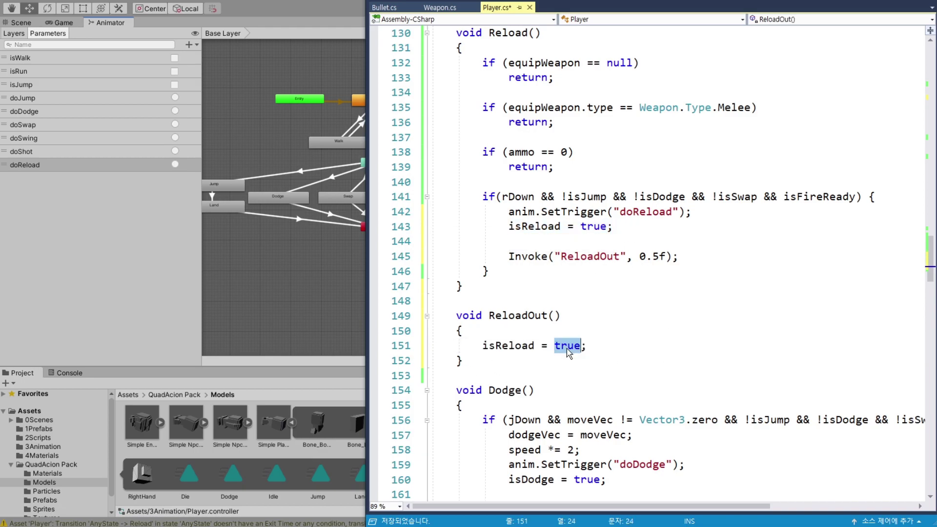
text(fal)
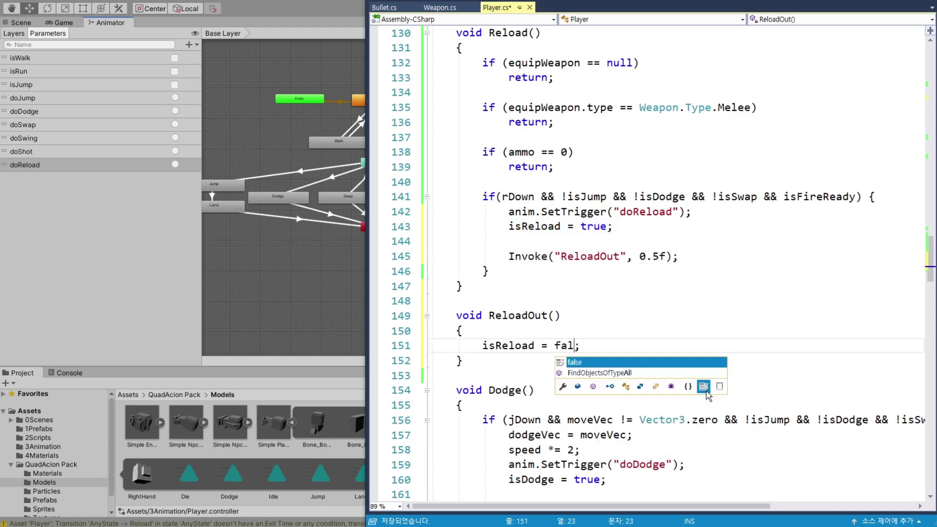
text(se)
key(ctrl+s)
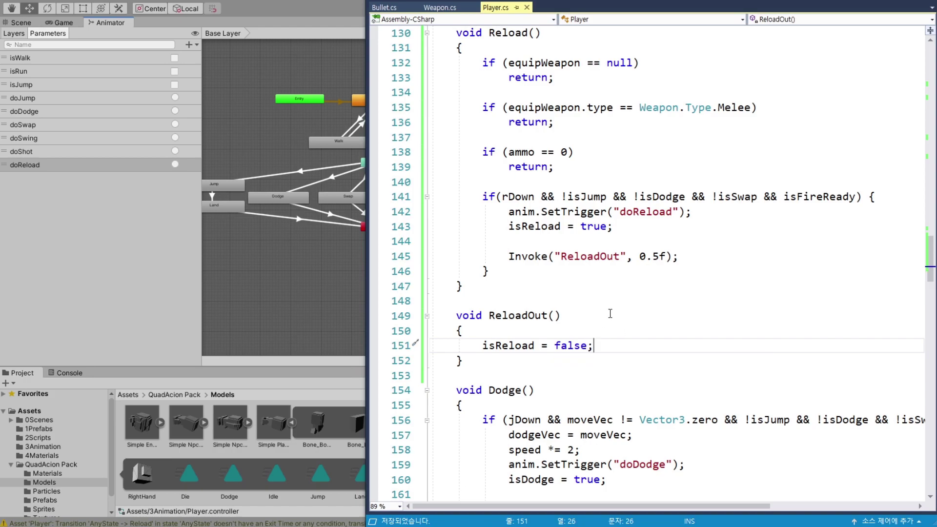
Add equipWeapon.curAmmo = equipWeapon.maxAmmo; at the top of ReloadOut().
scroll(610, 313, down, 1)
scroll(602, 309, down, 1)
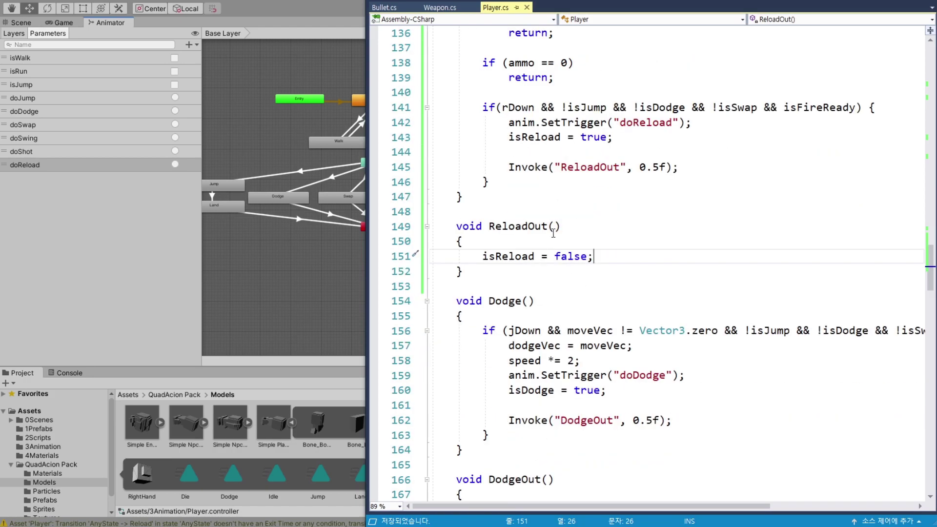
click(503, 223)
click(509, 246)
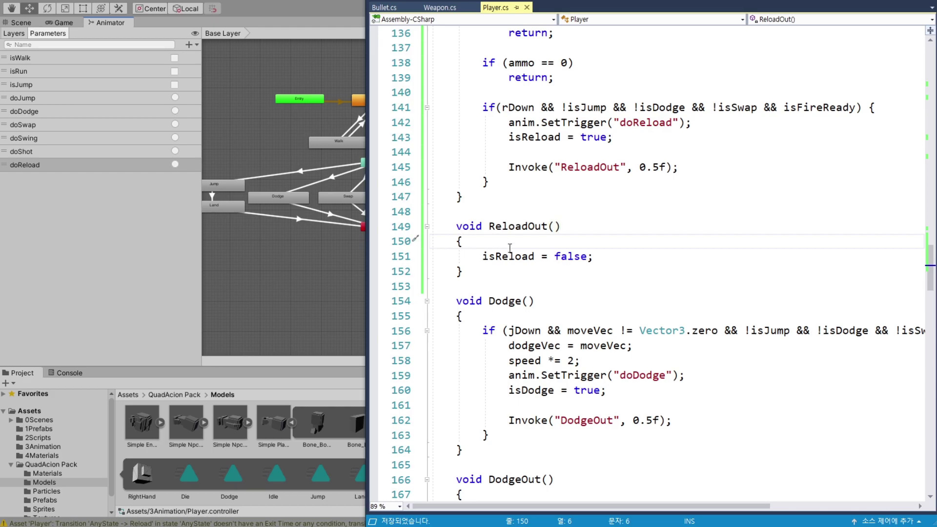
key(Return)
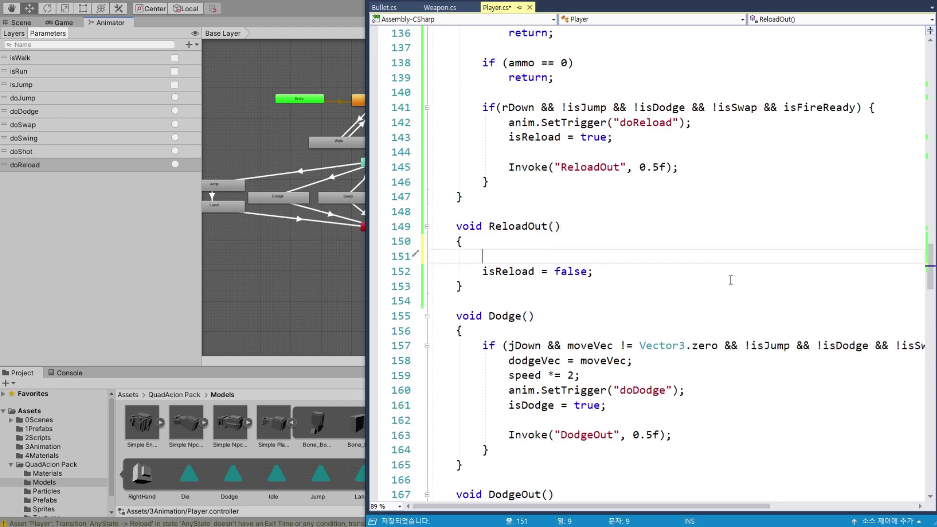
text(e)
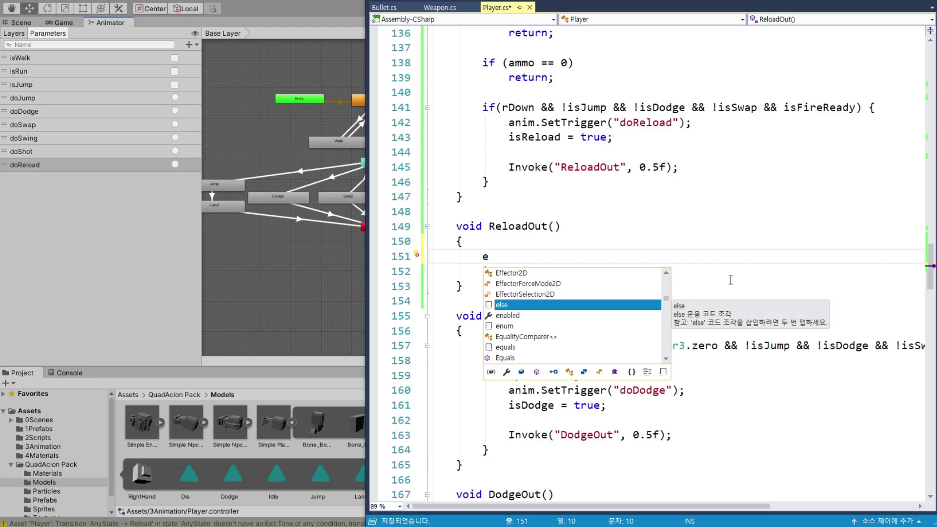
text(qui)
key(Tab)
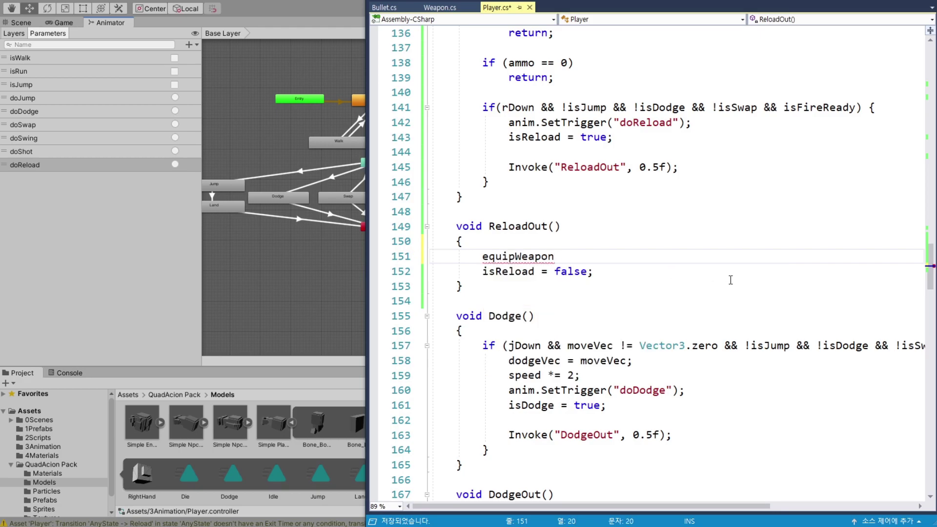
text(.)
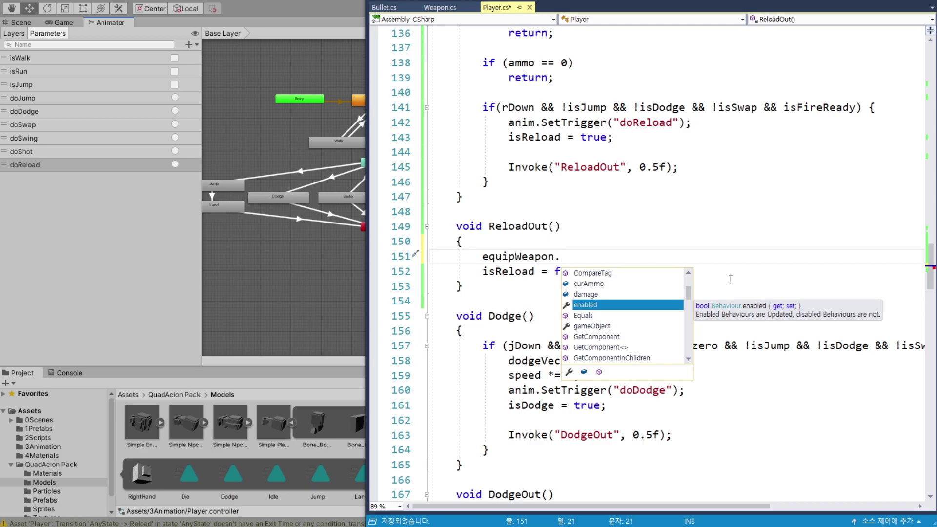
text(cu)
key(Tab)
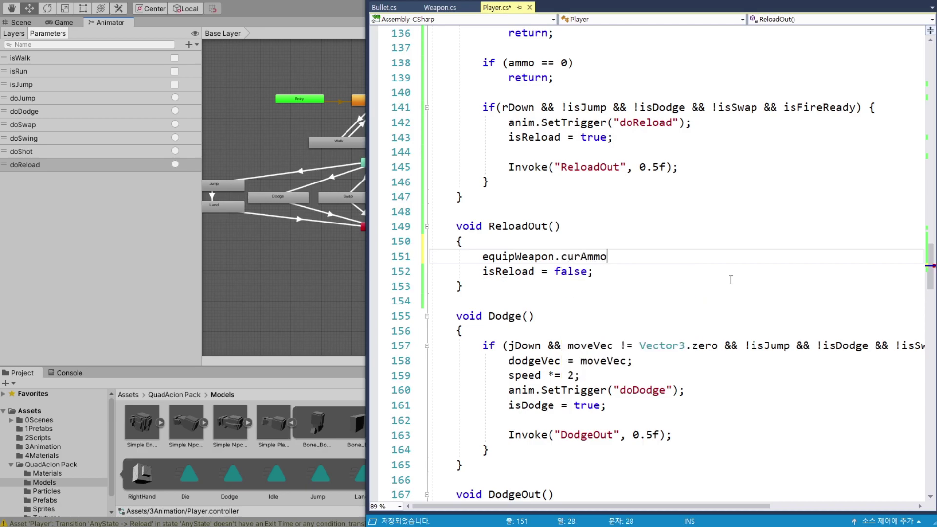
text(= equipWeapon)
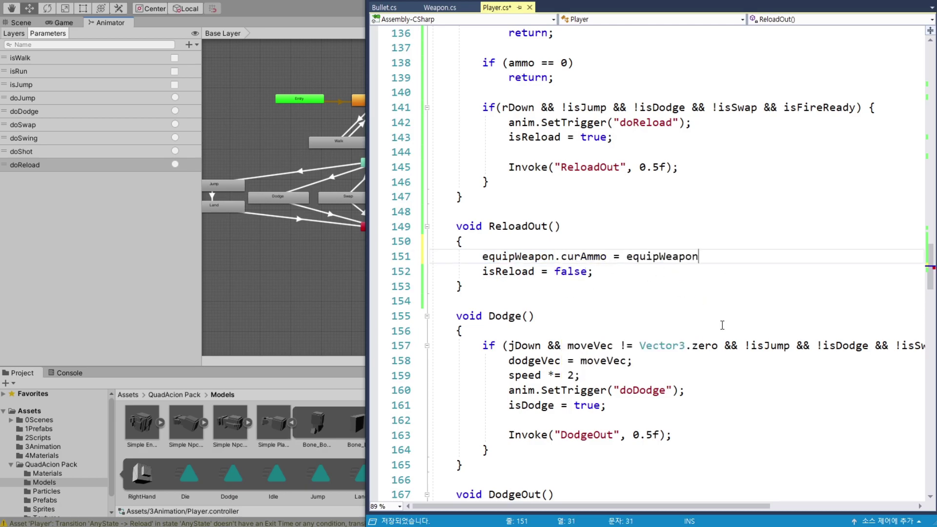
text(.)
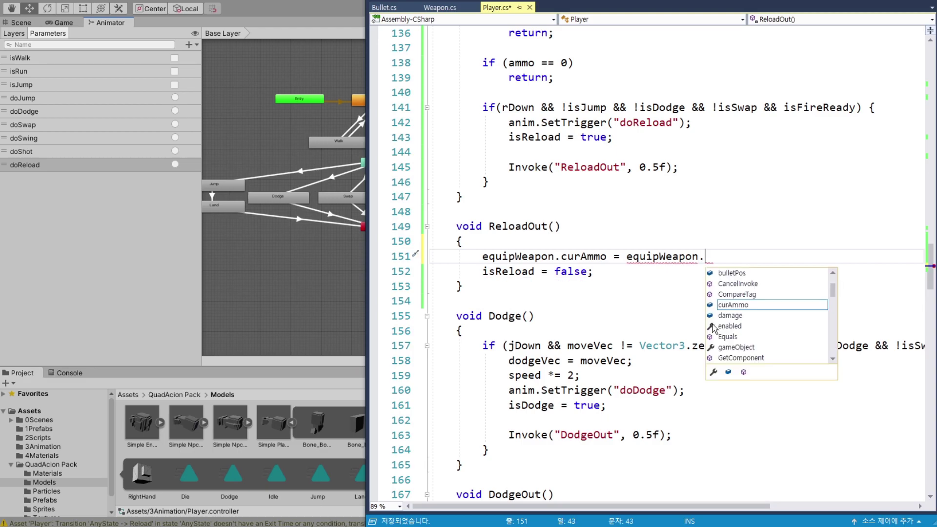
text(max)
key(Tab)
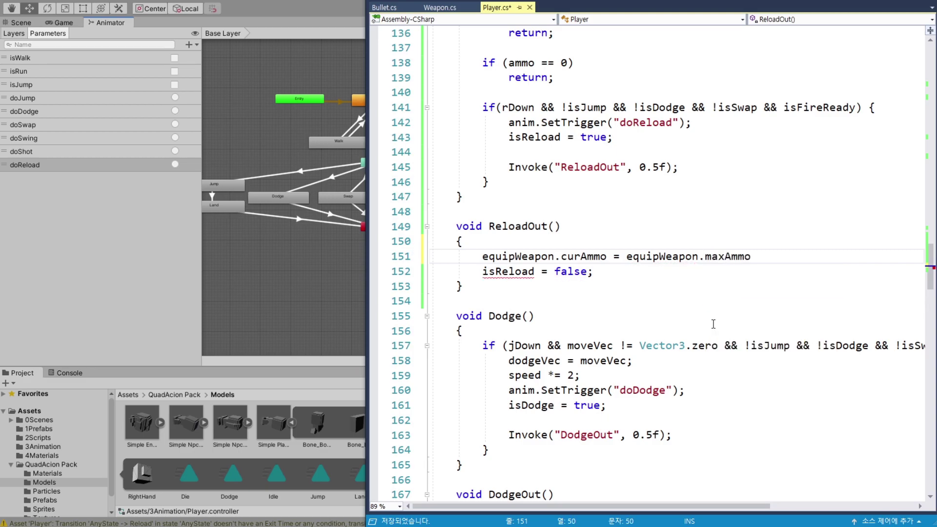
text(;)
Insert an empty first line inside ReloadOut().
double_click(740, 262)
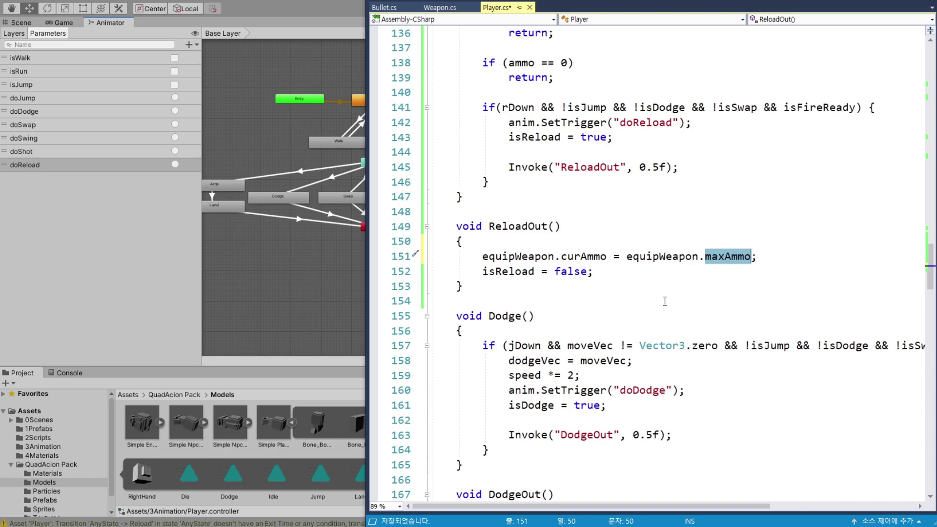
click(517, 241)
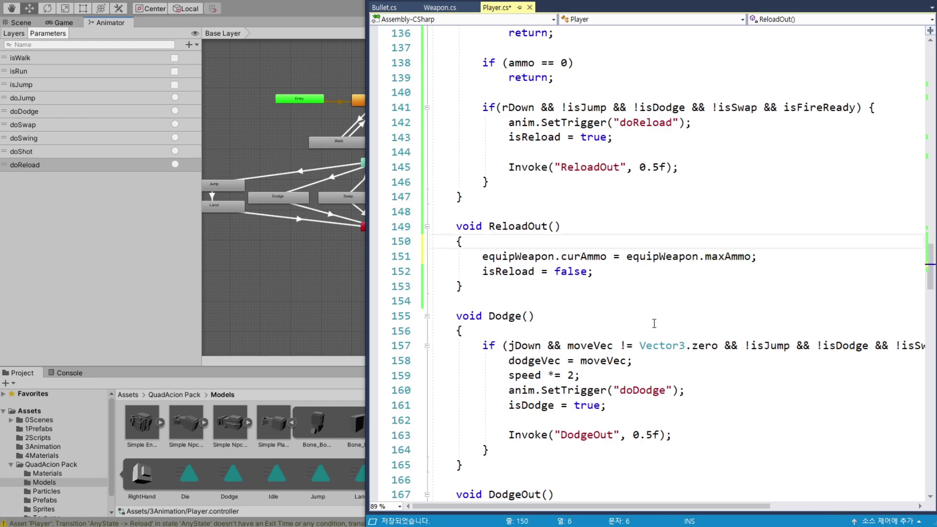
key(Return)
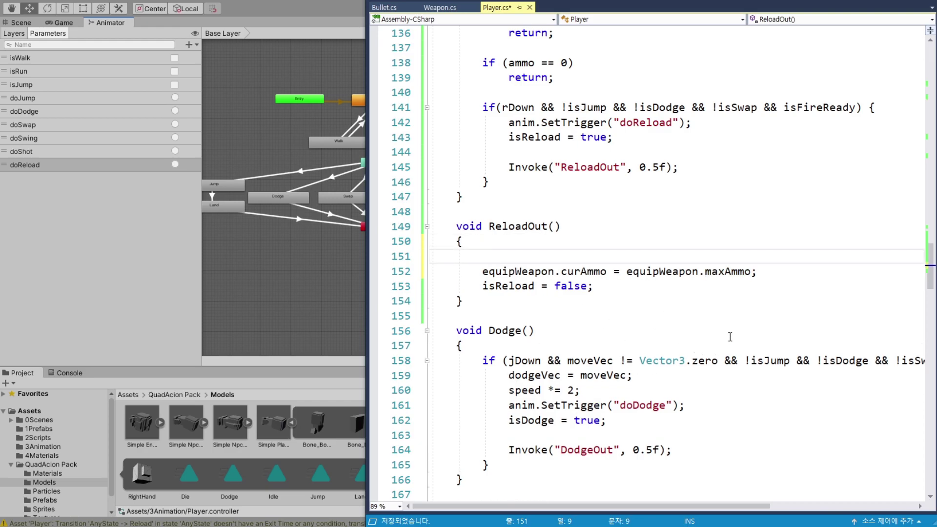
Begin declaring int reAmmo with the comparison ammo < equipWeapon.maxAmmo ?
text(int re)
text(Ammo)
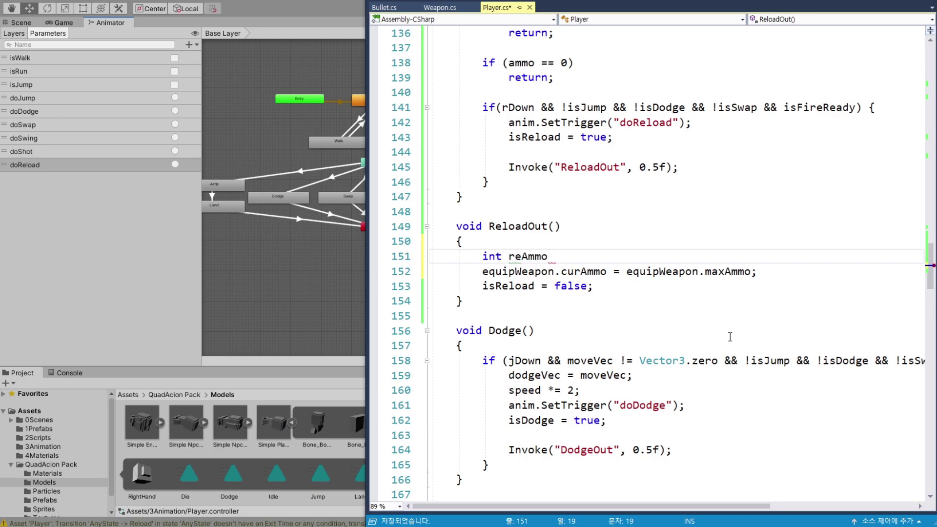
text( = )
text(ammo)
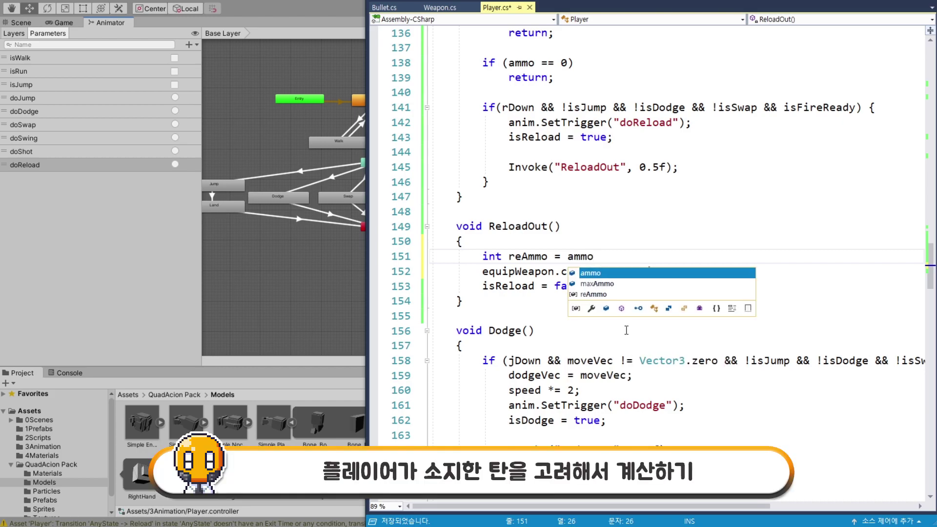
text( <)
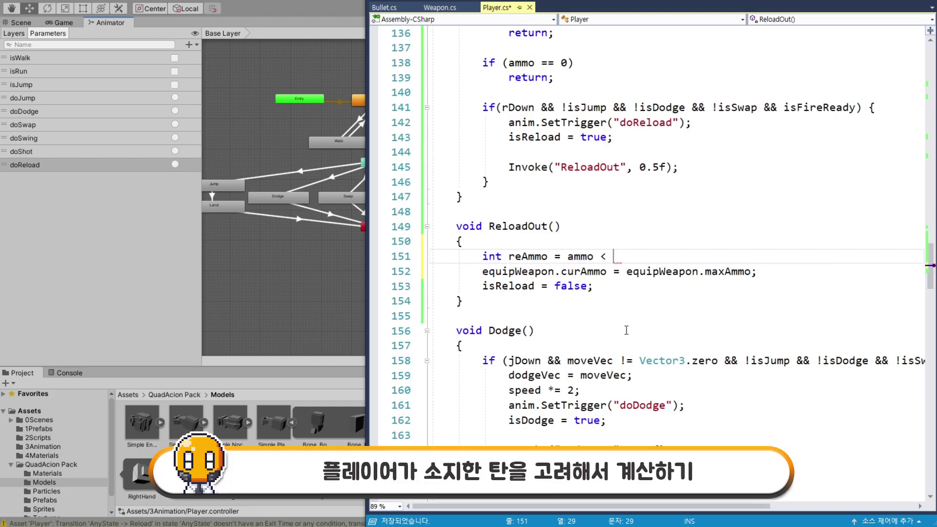
click(627, 272)
drag(627, 272, 752, 271)
key(ctrl+c)
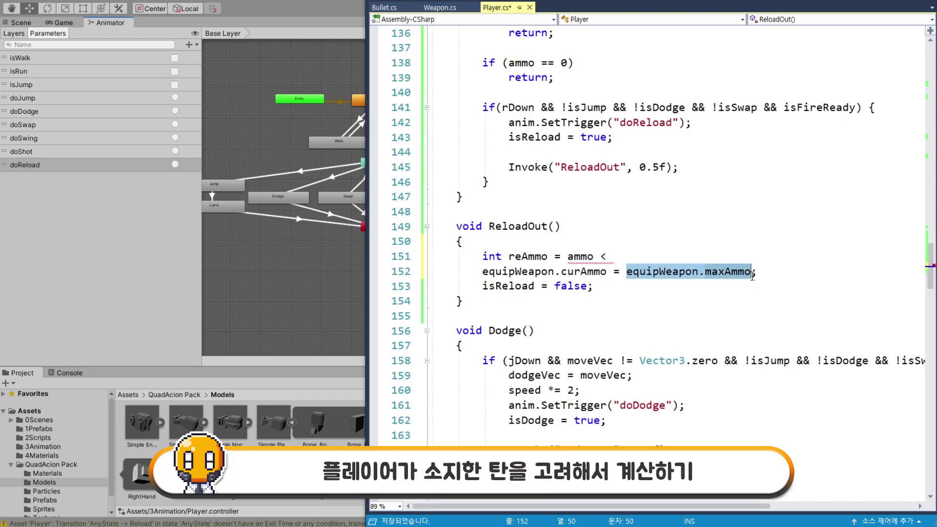
click(634, 257)
key(ctrl+v)
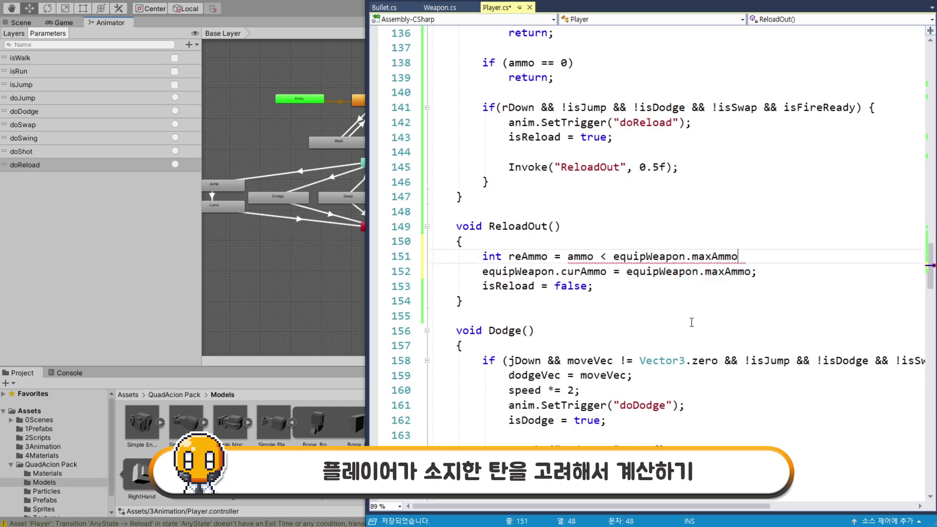
text(?)
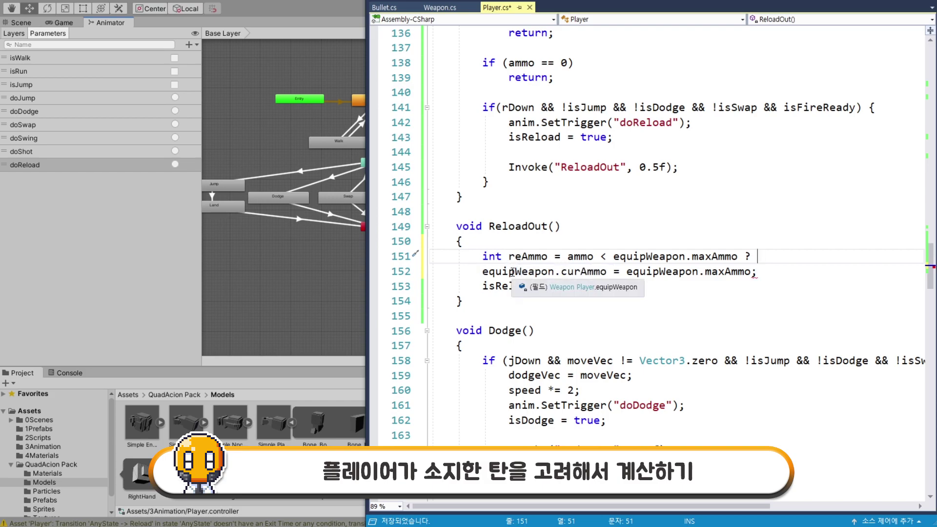
Finish the reAmmo ternary so it yields ammo, otherwise equipWeapon.maxAmmo.
double_click(580, 256)
key(ctrl+c)
click(759, 256)
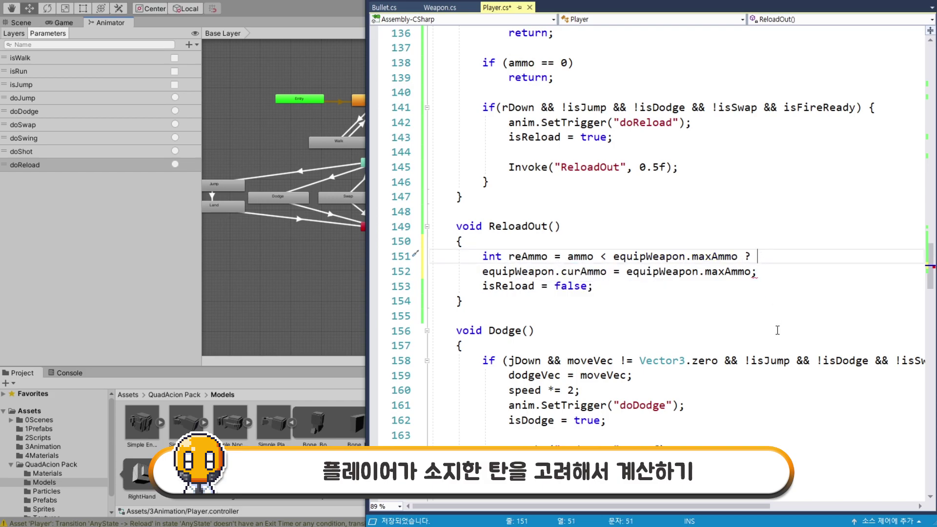
key(ctrl+v)
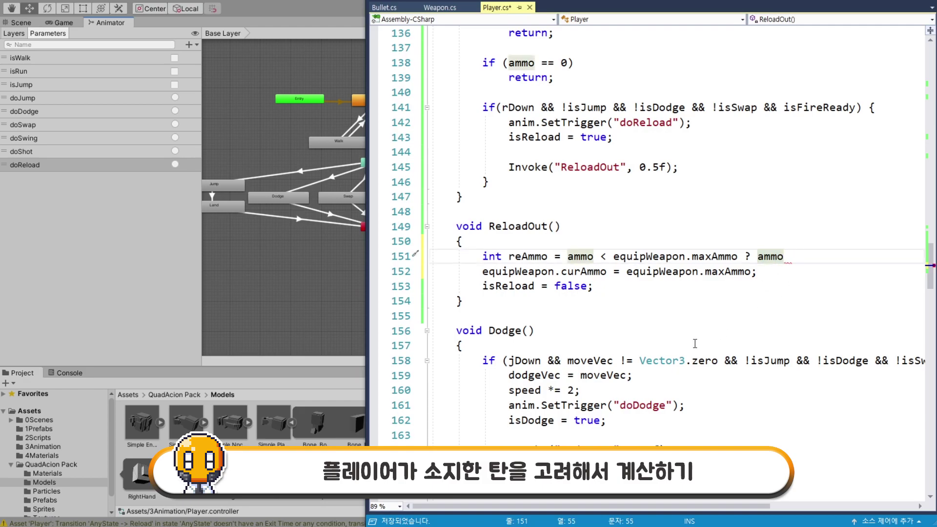
text( :)
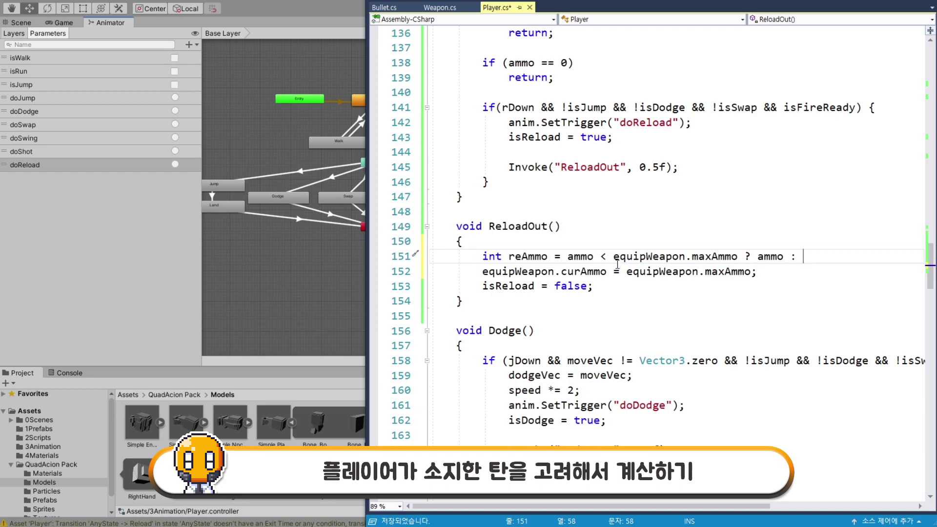
click(614, 256)
drag(614, 256, 737, 256)
key(ctrl+c)
click(824, 257)
key(ctrl+v)
text(;)
Assign reAmmo to curAmmo, add ammo -= reAmmo; below it, and save Player.cs.
click(516, 256)
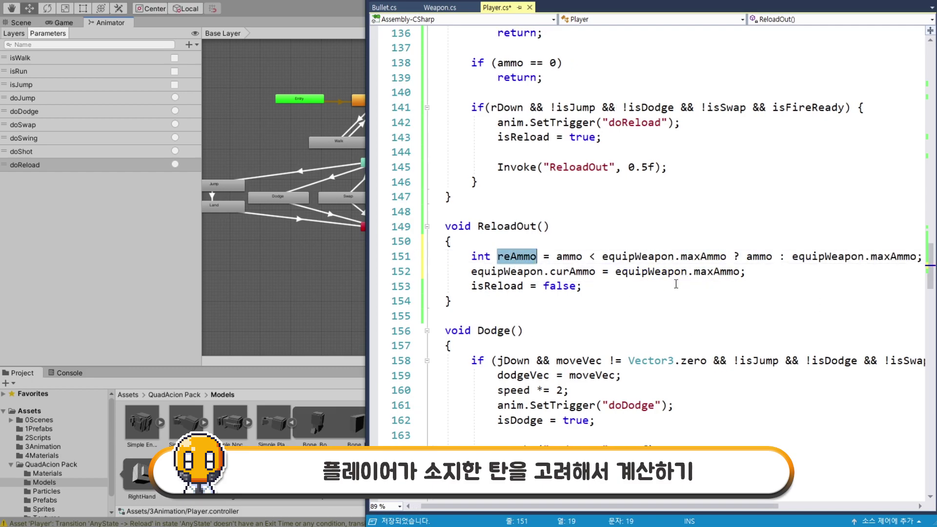
click(734, 272)
drag(740, 271, 616, 272)
key(ctrl+v)
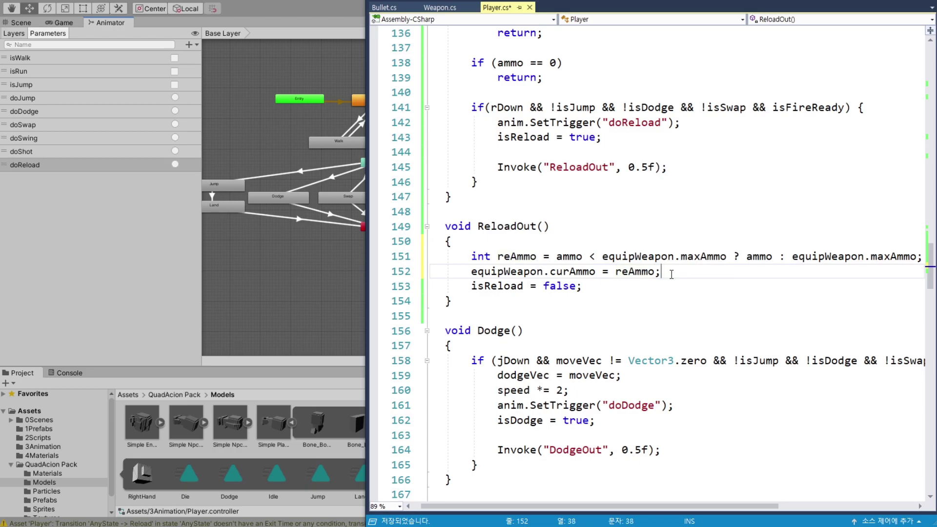
key(End)
key(Return)
text(am)
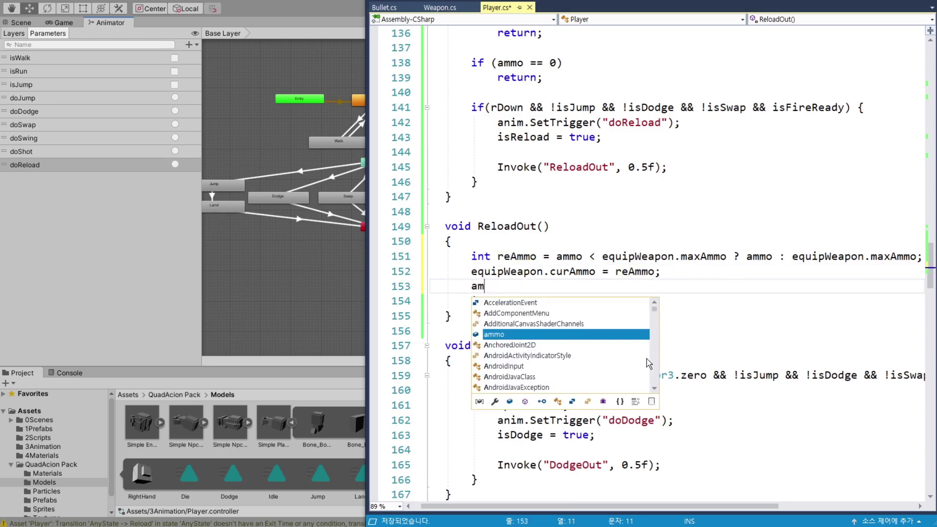
text(mo )
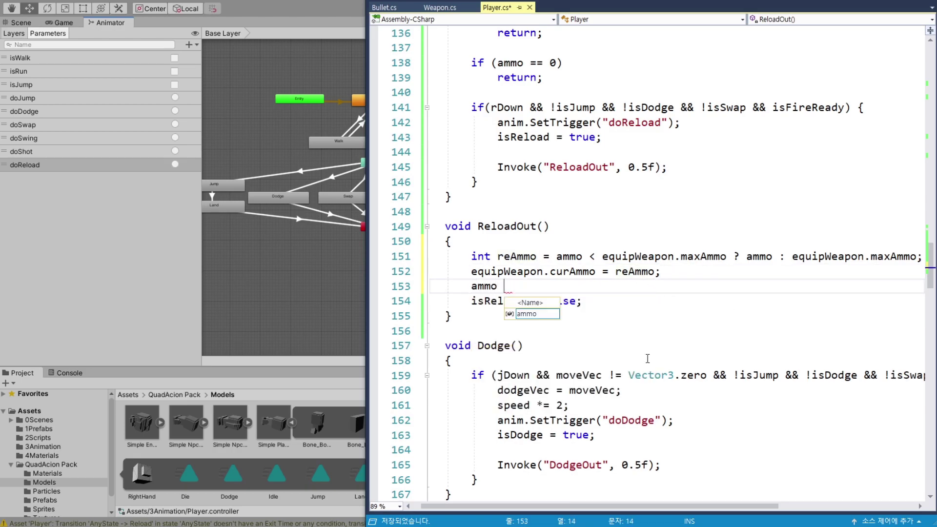
text(-+)
key(BackSpace)
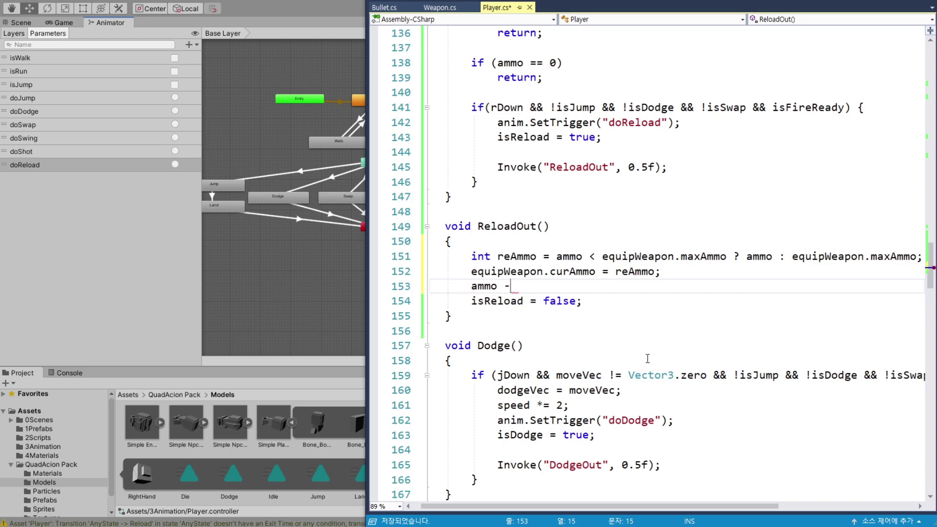
text(= reAmmo;)
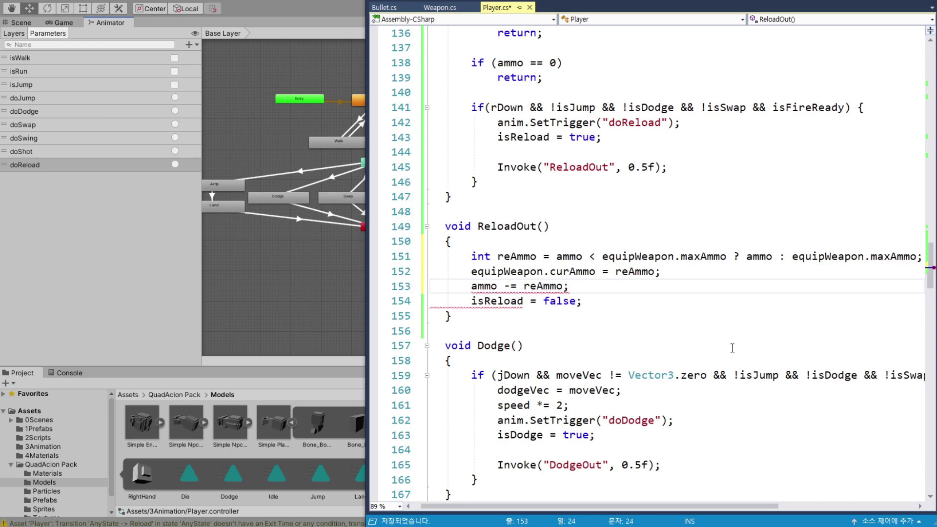
key(ctrl+s)
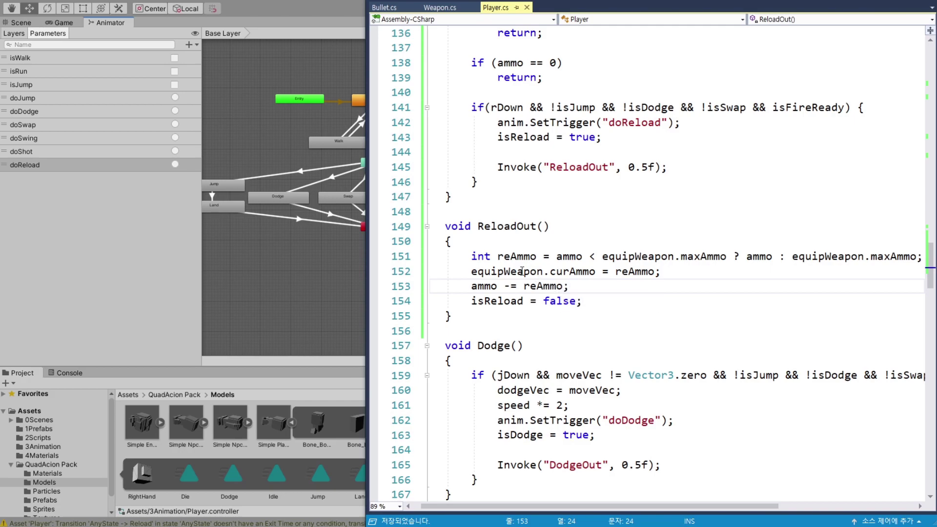
Highlight the curAmmo = reAmmo and ammo -= reAmmo lines for review.
drag(471, 270, 694, 275)
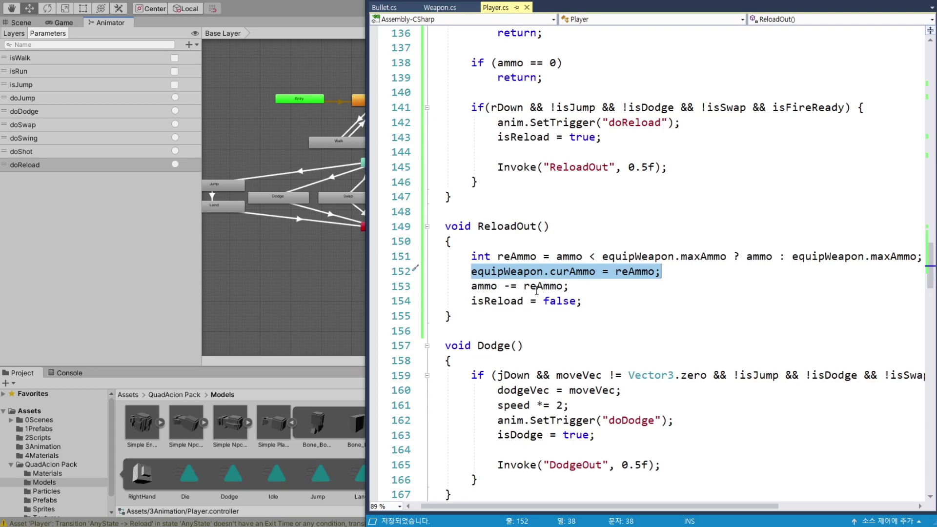
drag(563, 287, 477, 286)
click(588, 287)
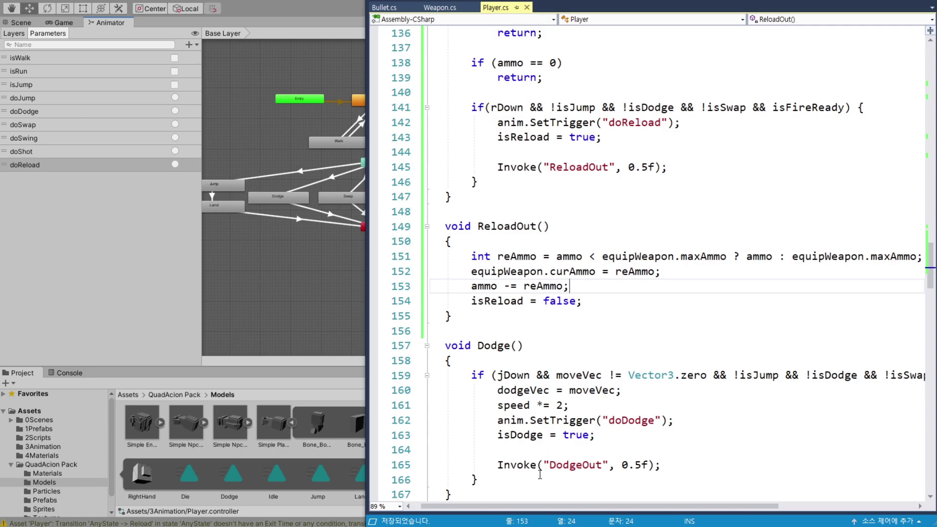
scroll(508, 510, left, 1)
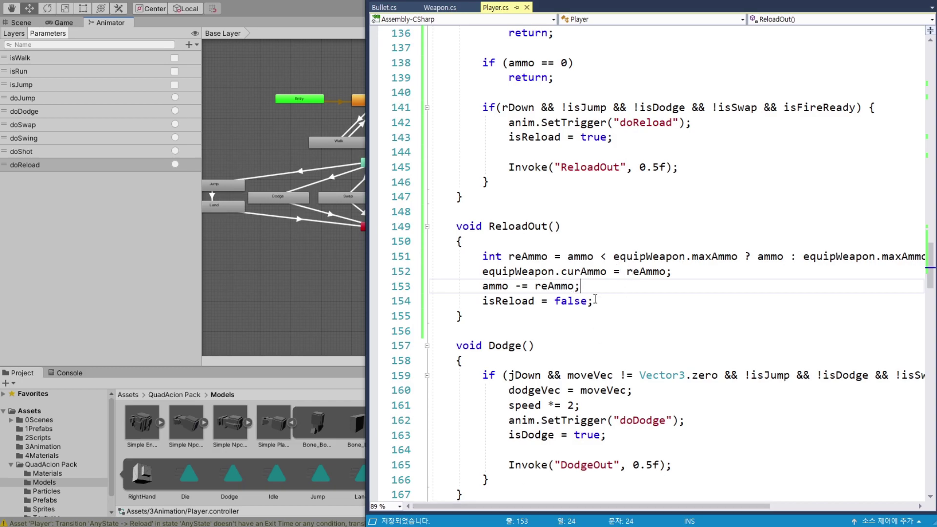
scroll(594, 300, up, 3)
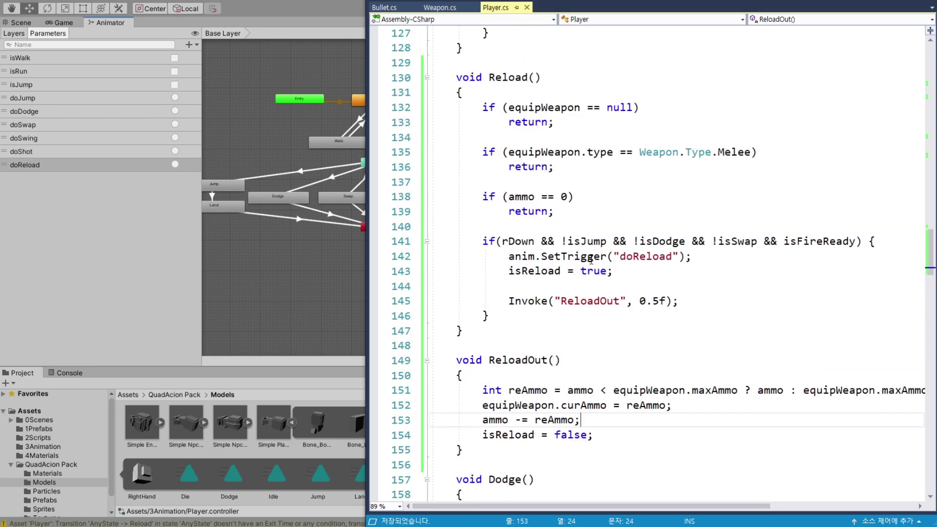
Scroll to Move() and highlight its isSwap and isFireReady conditions.
scroll(591, 260, up, 3)
scroll(650, 272, up, 5)
scroll(673, 288, up, 7)
scroll(735, 297, up, 4)
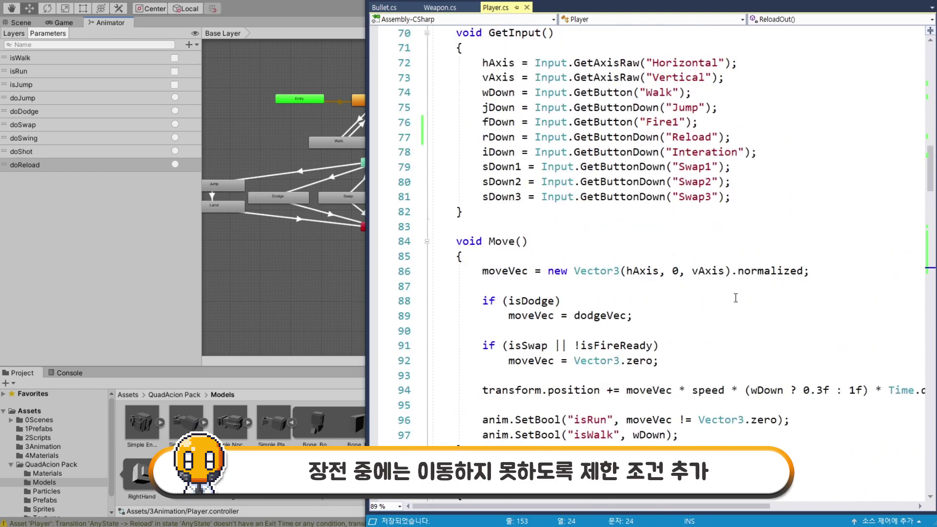
scroll(736, 298, up, 4)
scroll(735, 305, up, 3)
scroll(734, 312, up, 2)
scroll(730, 309, down, 6)
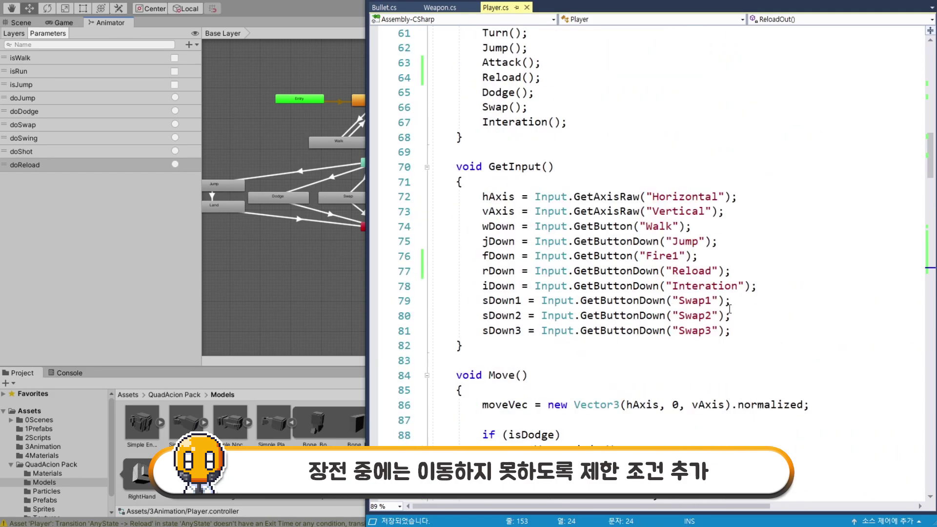
scroll(729, 309, down, 4)
scroll(564, 215, down, 1)
drag(625, 197, 788, 303)
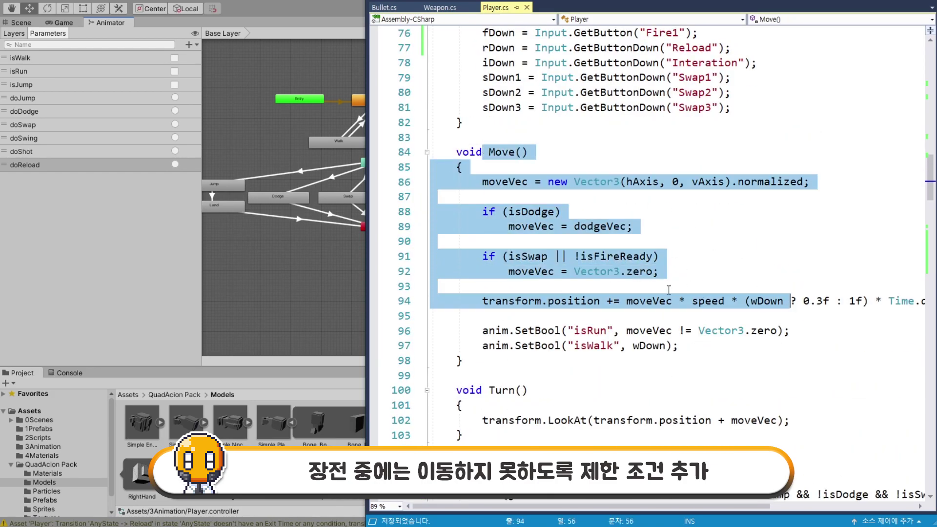
click(669, 290)
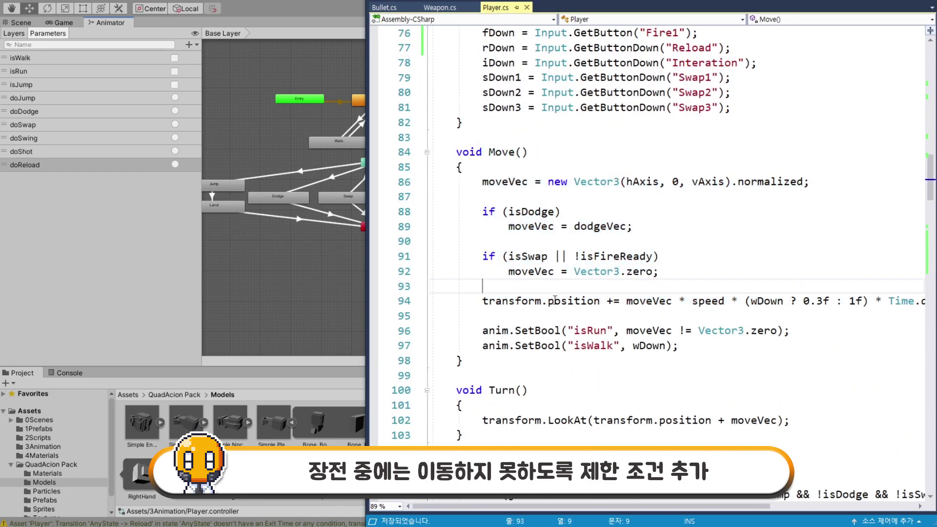
double_click(527, 259)
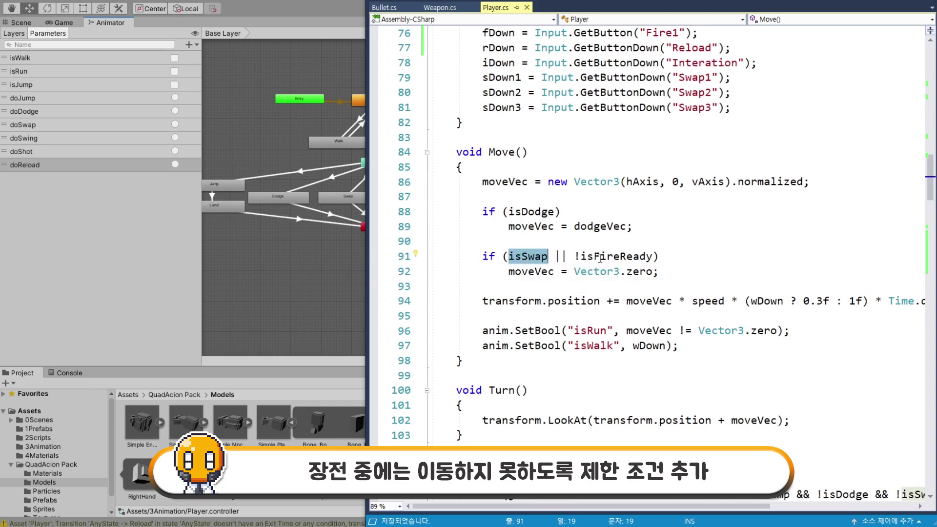
double_click(600, 258)
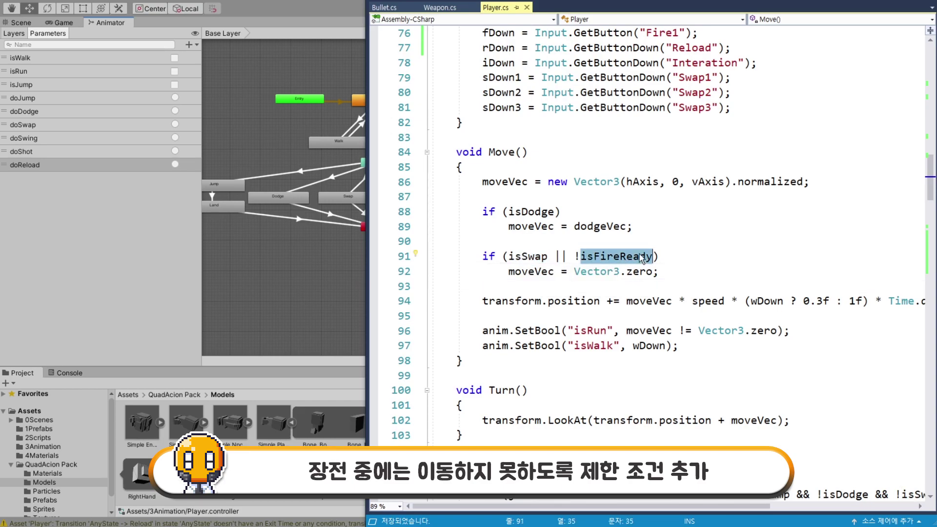
Add || isReload after isSwap in the if condition and save Player.cs.
click(555, 257)
text(|| )
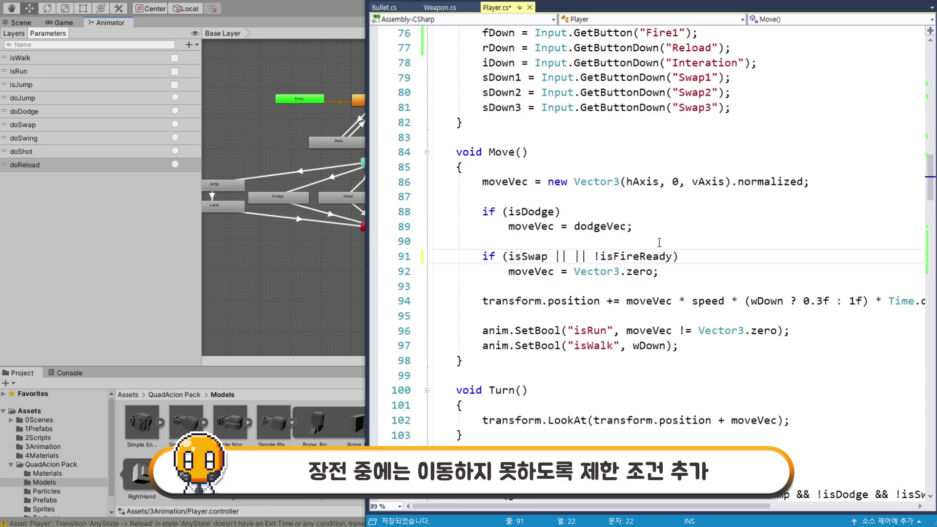
text(|isRe)
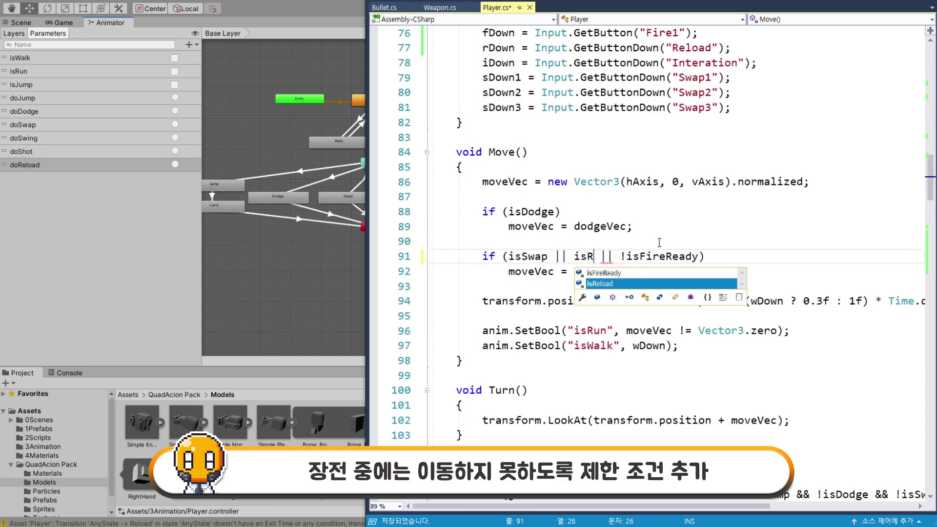
key(Tab)
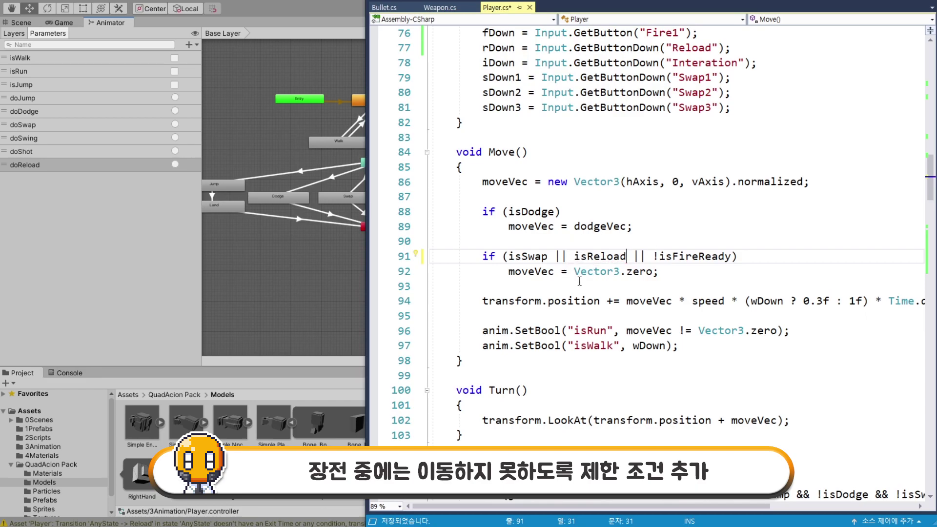
key(ctrl+s)
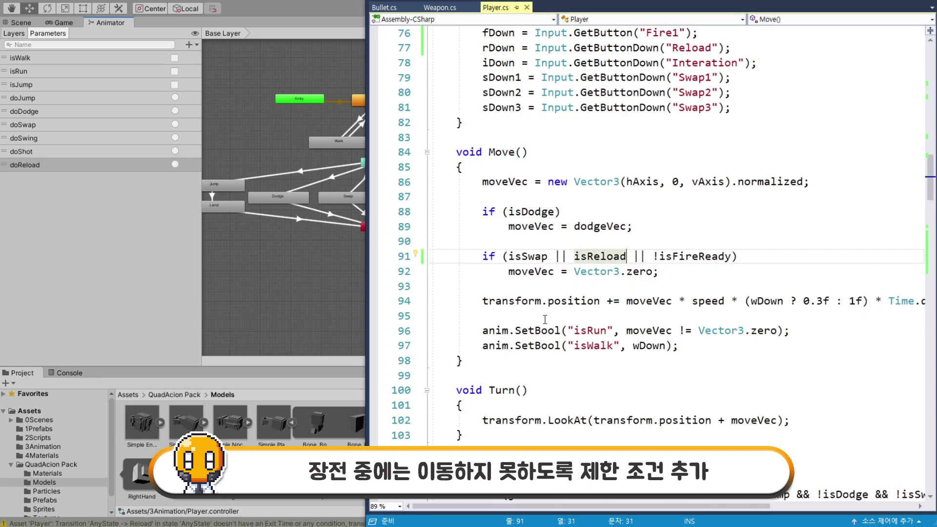
scroll(543, 319, down, 17)
Change the ReloadOut Invoke delay in Reload() from 0.5f to 3f and save.
click(502, 77)
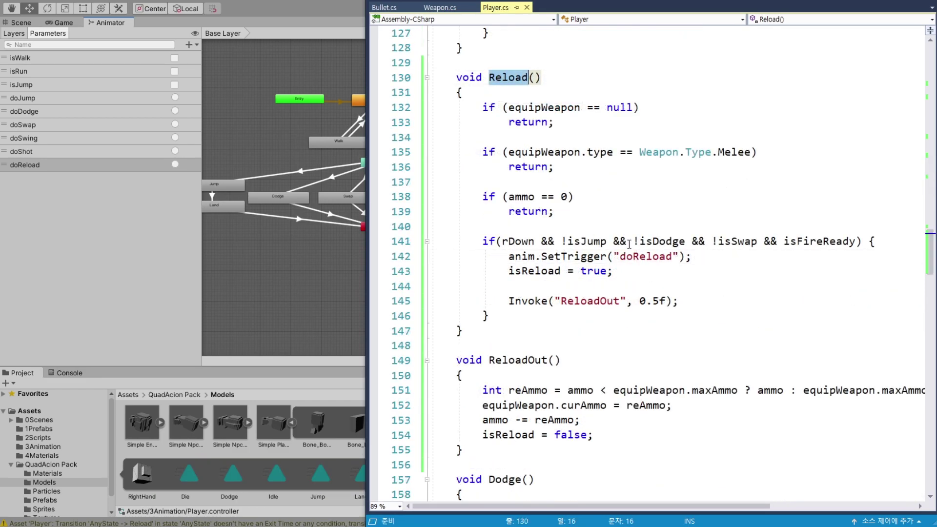
click(653, 303)
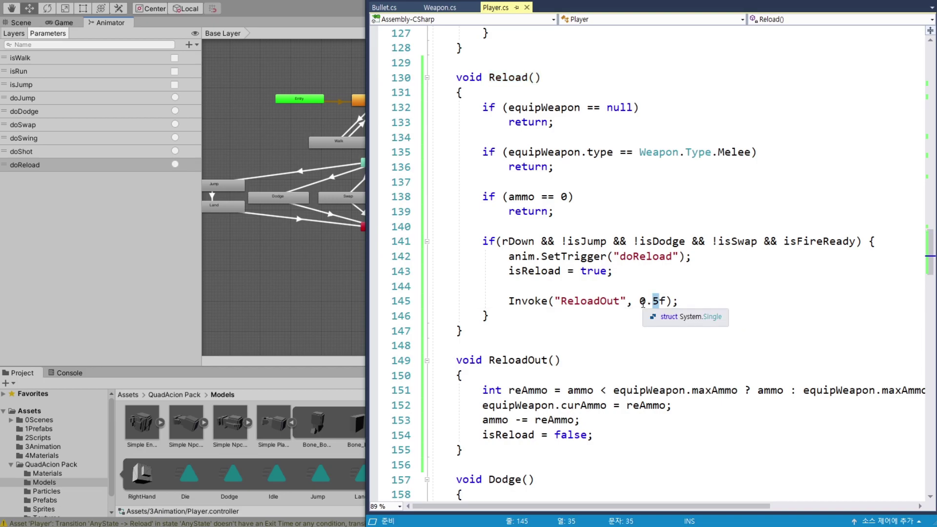
click(659, 302)
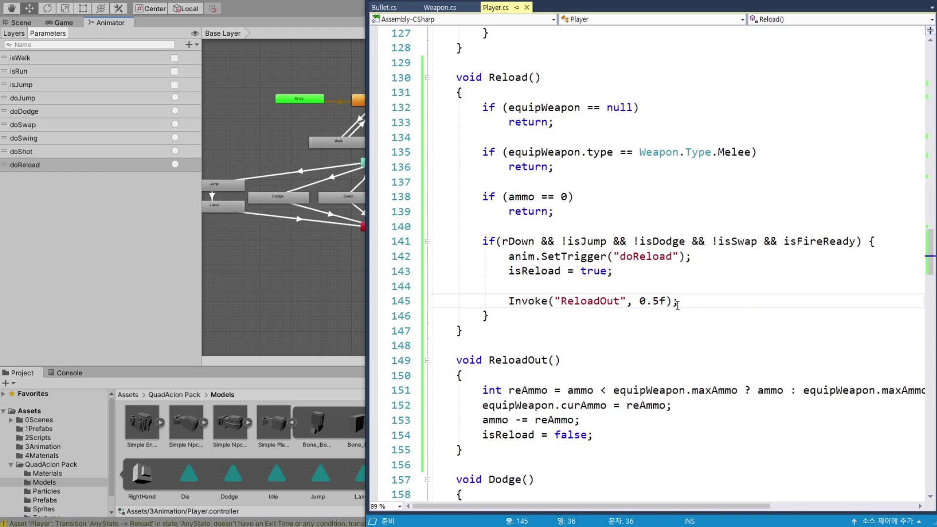
drag(639, 301, 659, 303)
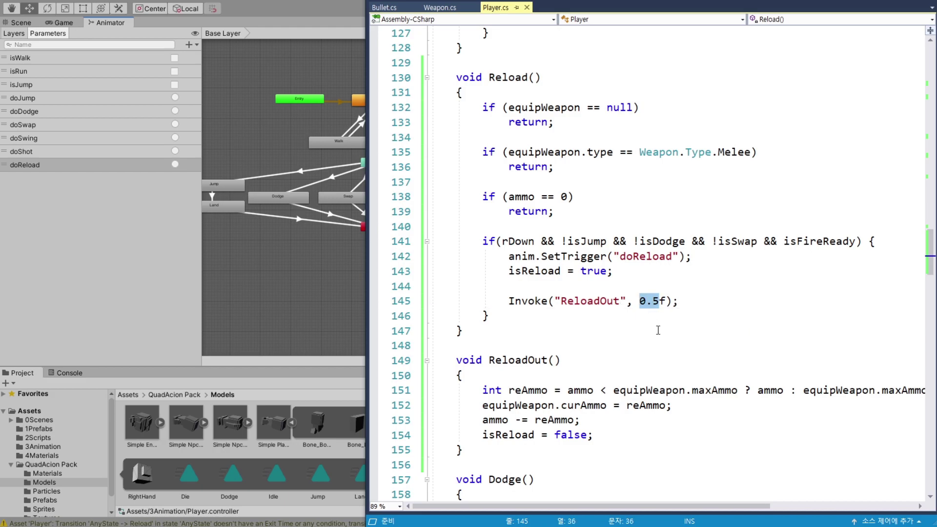
text(2)
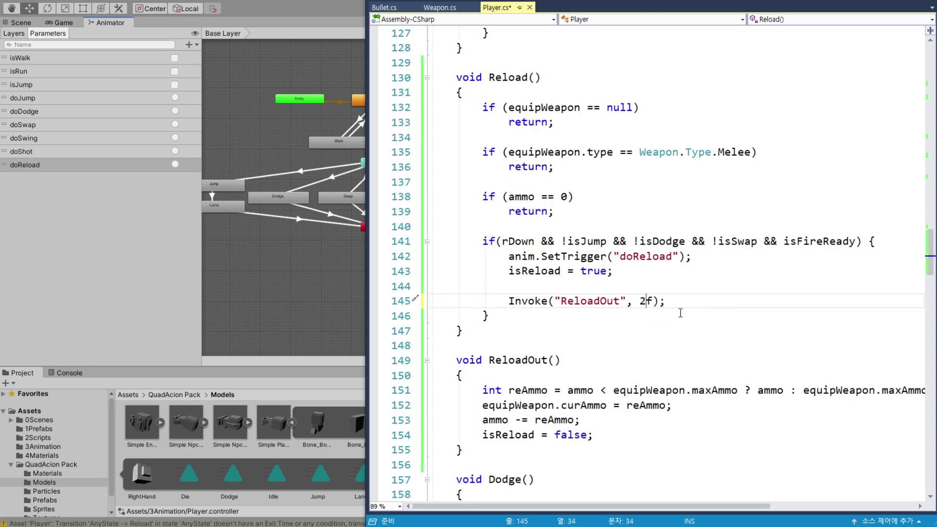
key(BackSpace)
text(3)
key(ctrl+s)
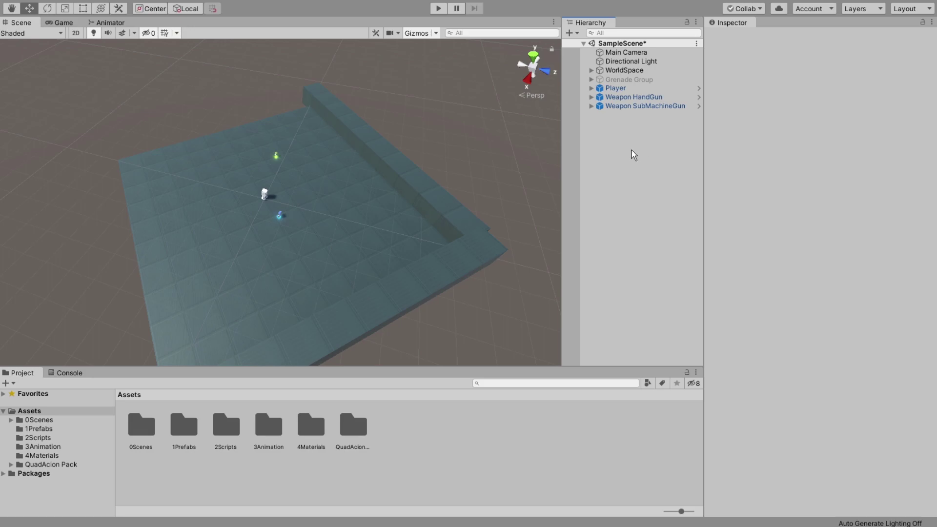
Expand Player down to Weapon Point, select the HandGun, and set its ammo to 7.
click(592, 88)
click(599, 97)
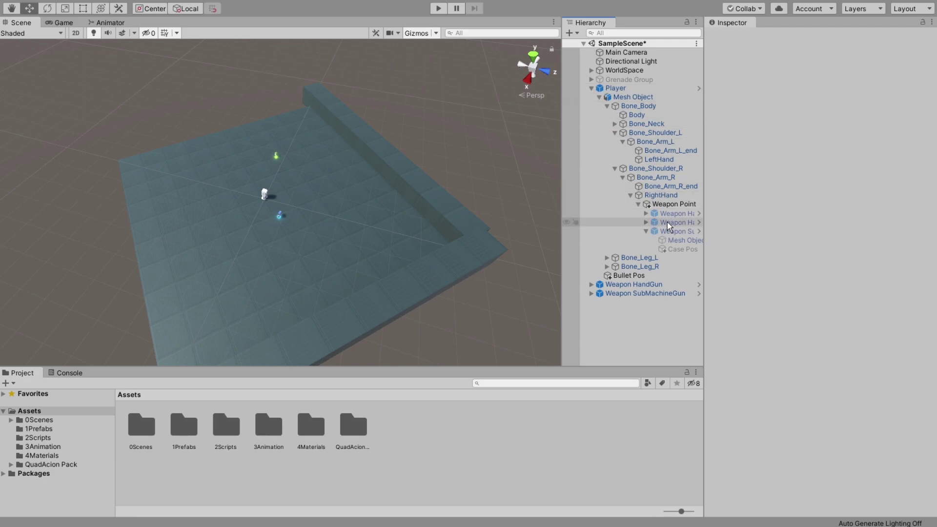
click(645, 231)
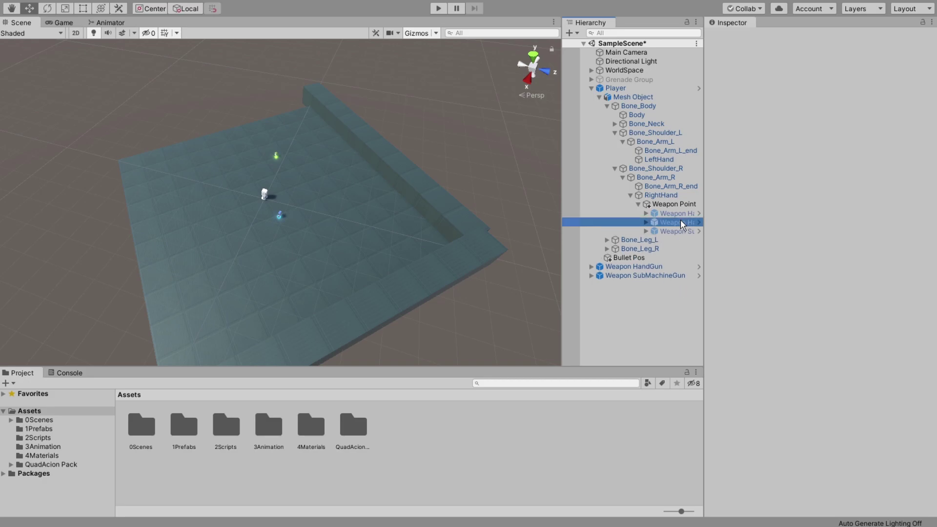
click(680, 222)
double_click(680, 222)
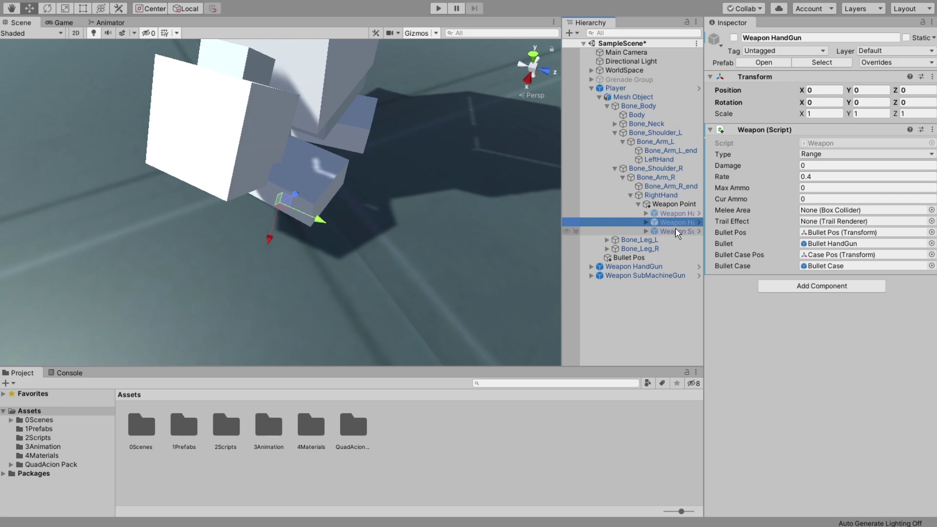
click(815, 188)
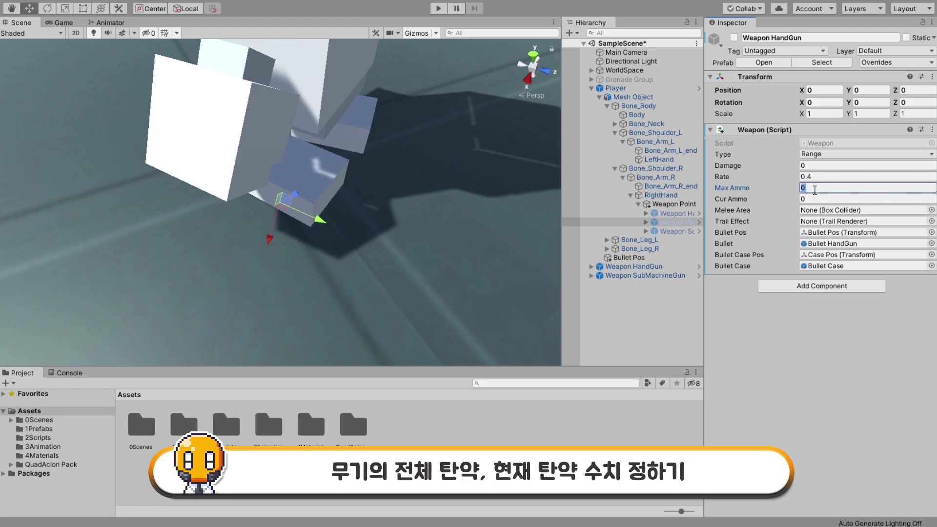
text(7)
click(815, 197)
text(7)
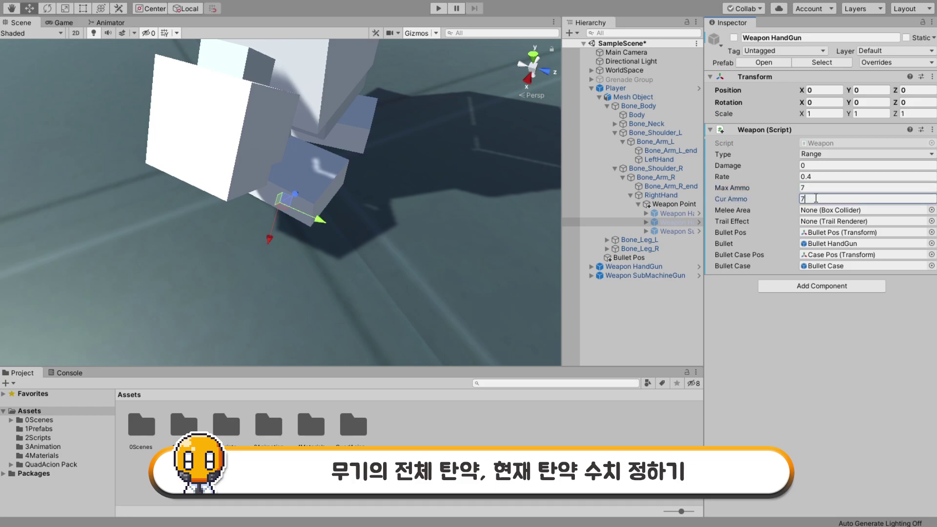
Select the SubMachineGun and set its max and current ammo to 30.
click(675, 232)
click(808, 189)
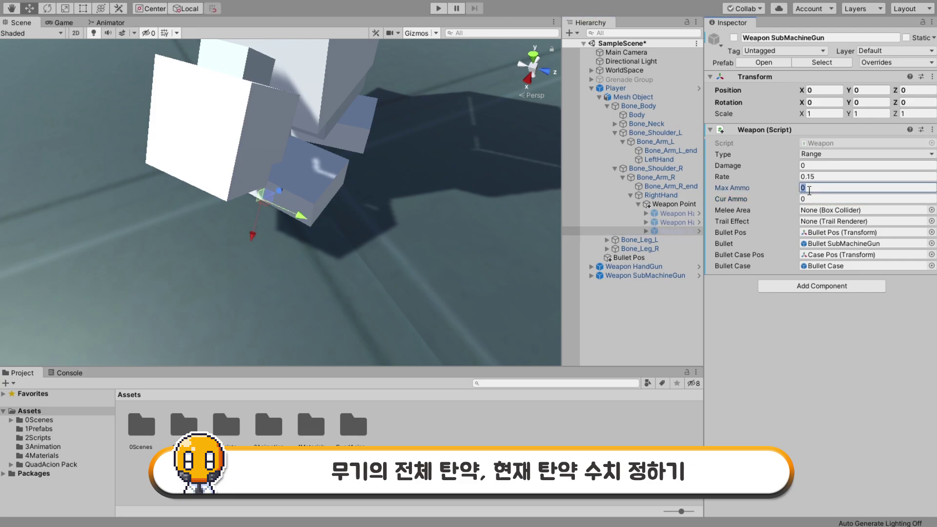
click(827, 200)
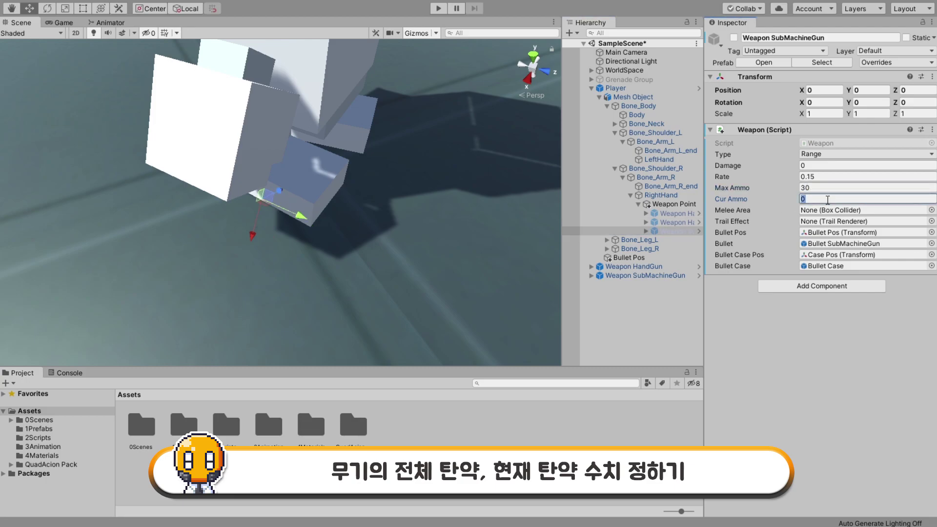
text(30)
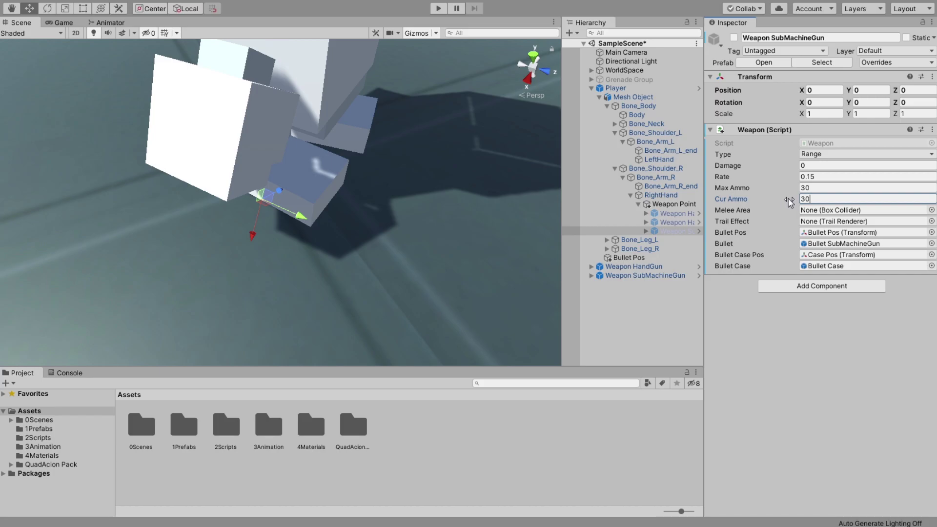
Save the scene via the File menu and enter Play mode.
click(15, 2)
click(29, 34)
click(15, 2)
click(39, 88)
click(437, 9)
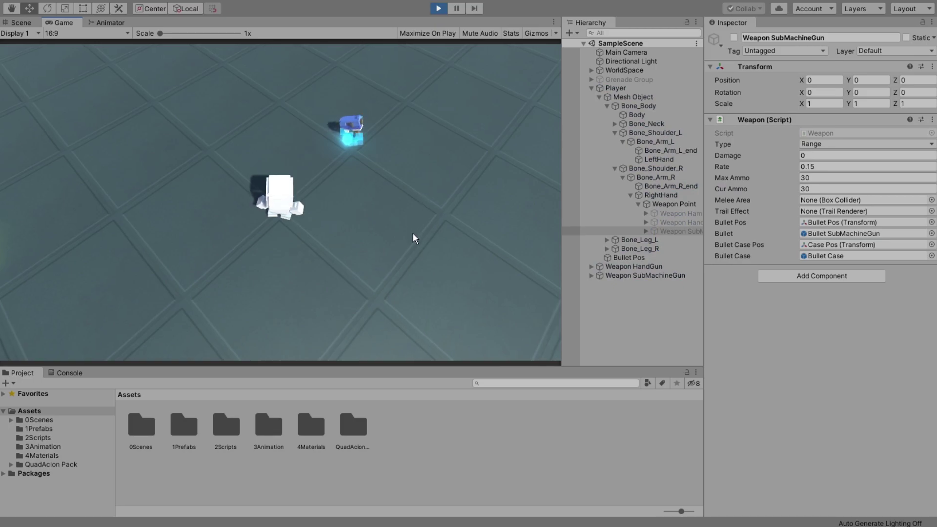
Walk onto the submachine gun, pick it up with E, and fire until Cur Ammo hits 0.
key(w)
key(e)
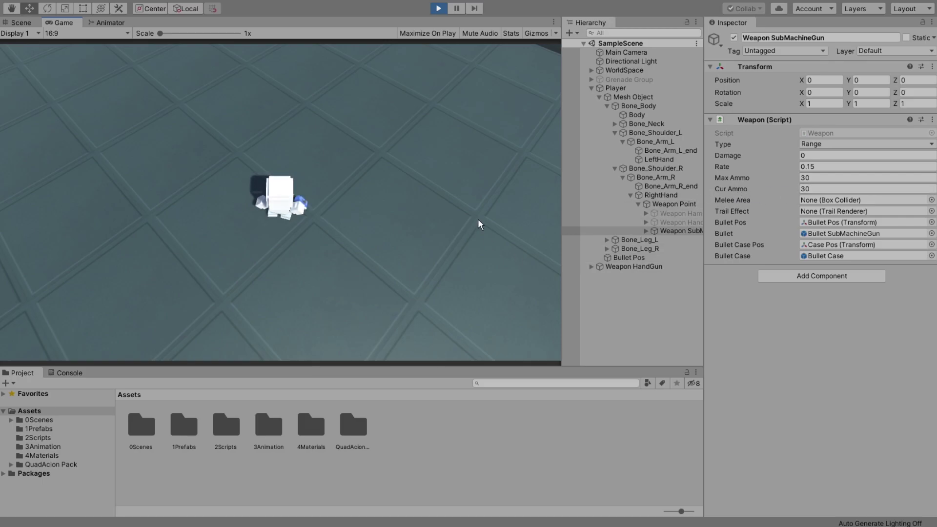
drag(506, 163, 532, 186)
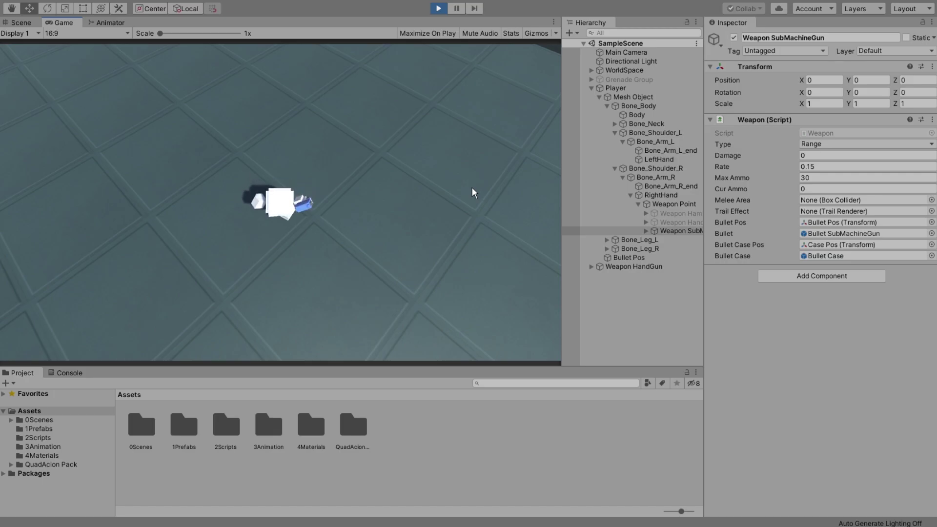
Select the Player and set its Ammo to 100 in the Inspector.
click(617, 88)
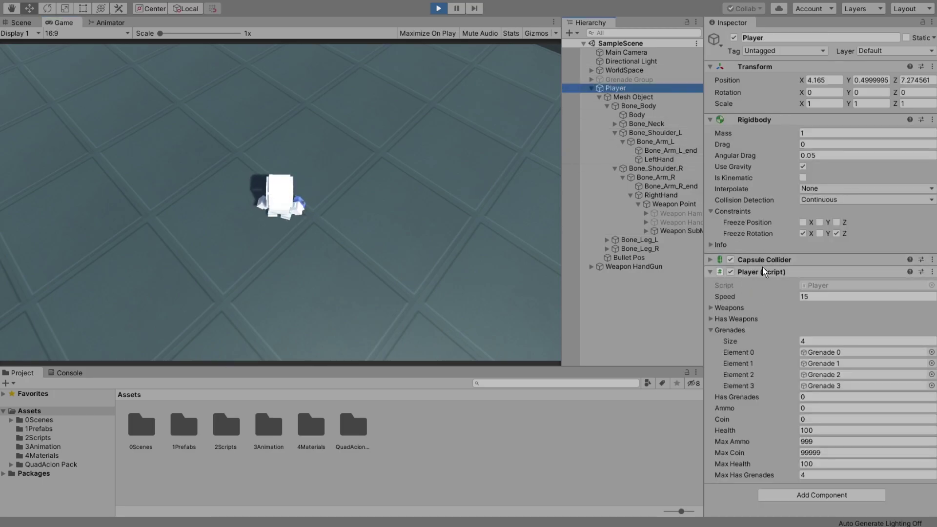
click(813, 407)
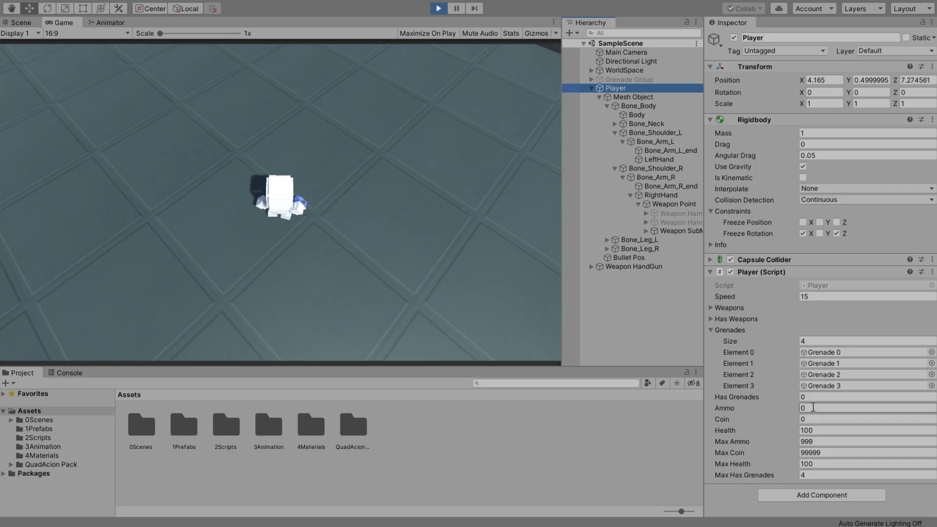
click(820, 407)
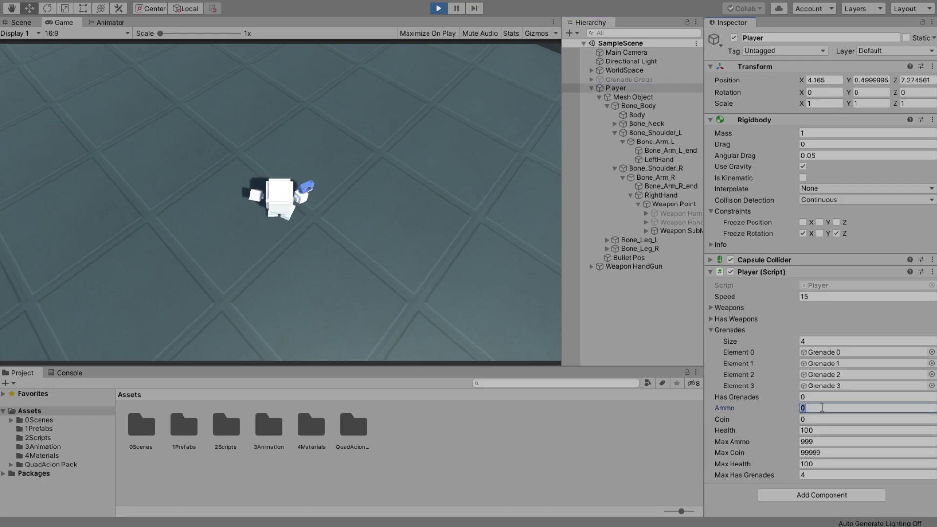
text(100)
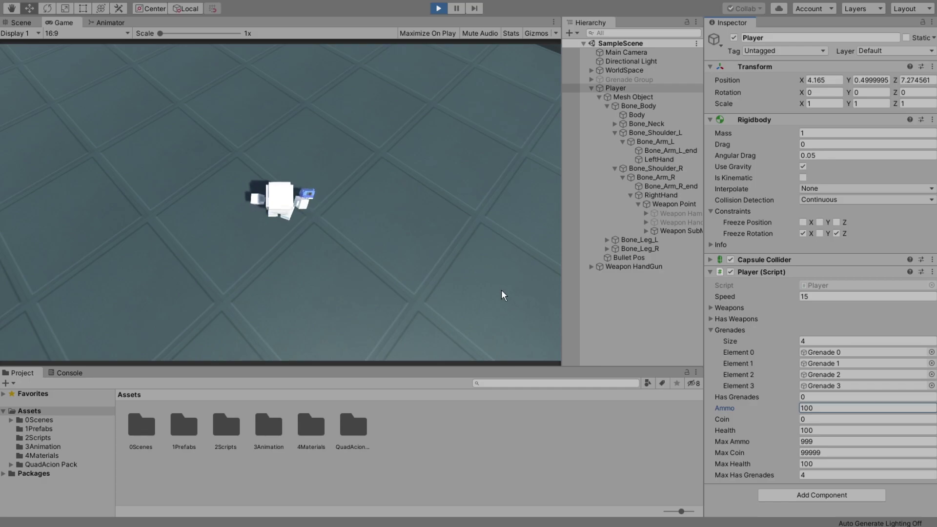
key(Return)
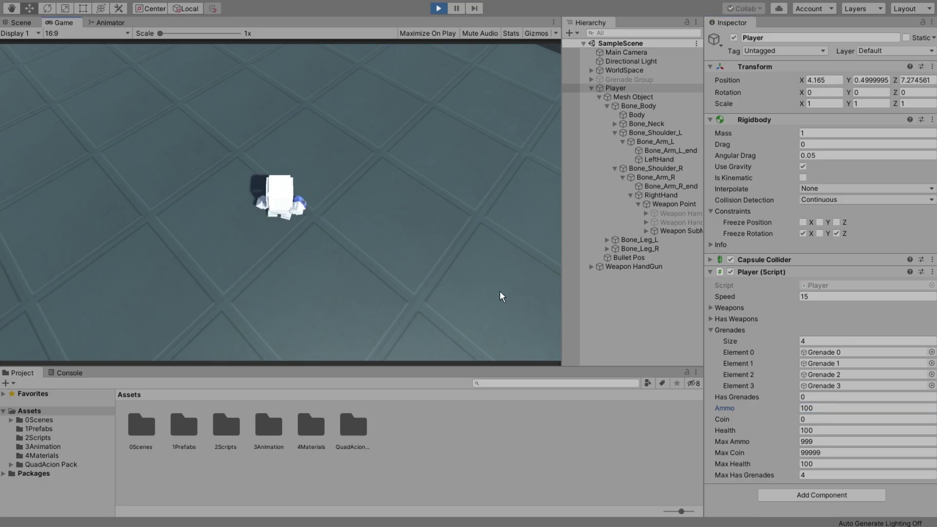
Fire while walking in several directions to test turning, then stop Play mode.
click(501, 139)
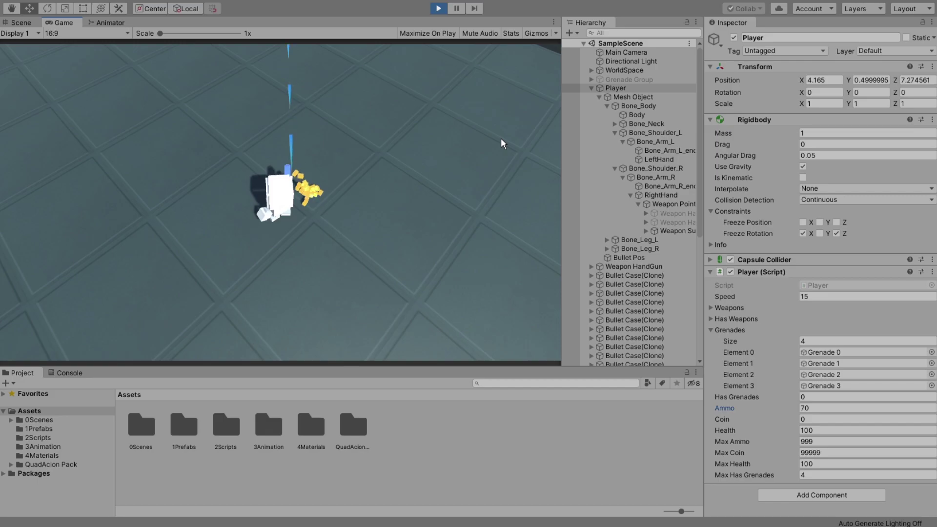
key(s)
key(s)
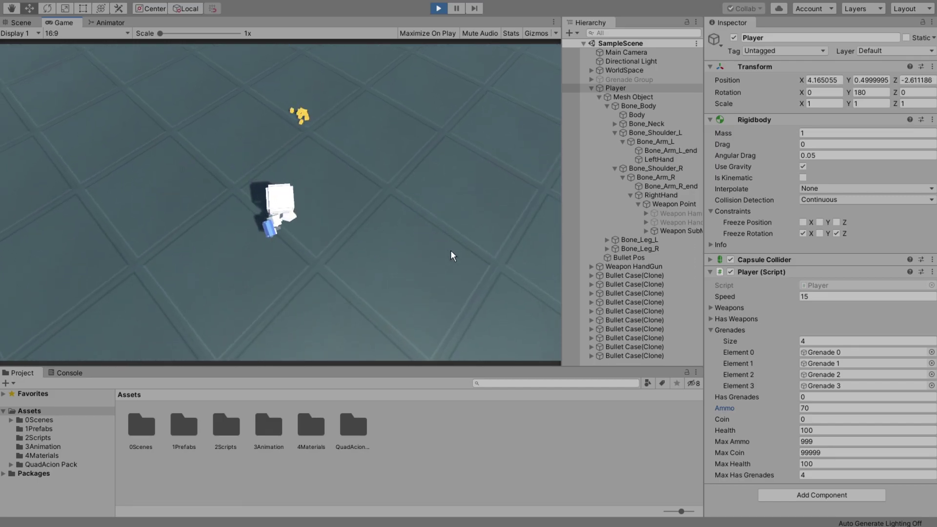
key(a)
key(r)
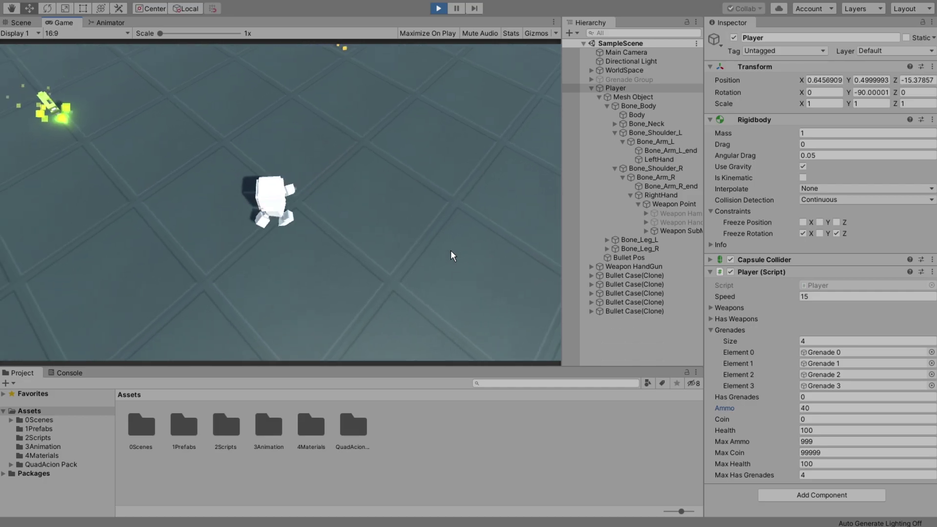
key(s)
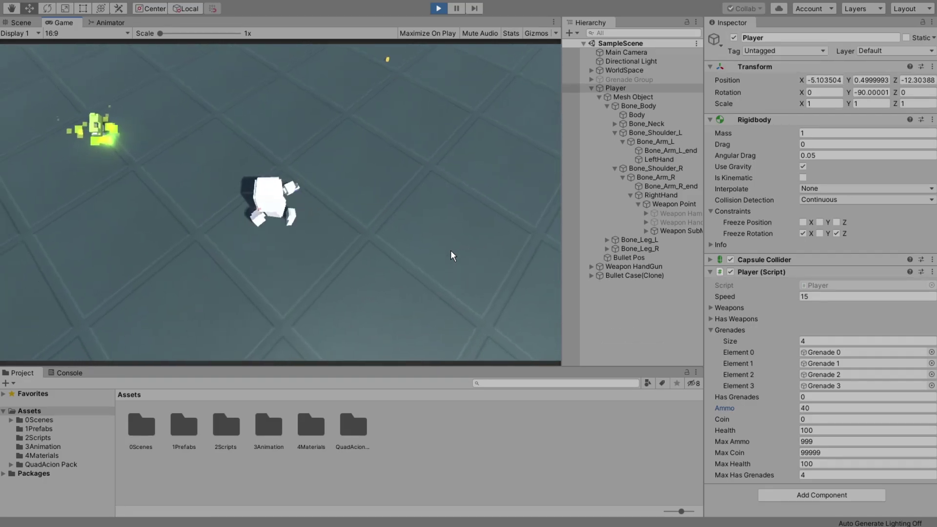
click(479, 276)
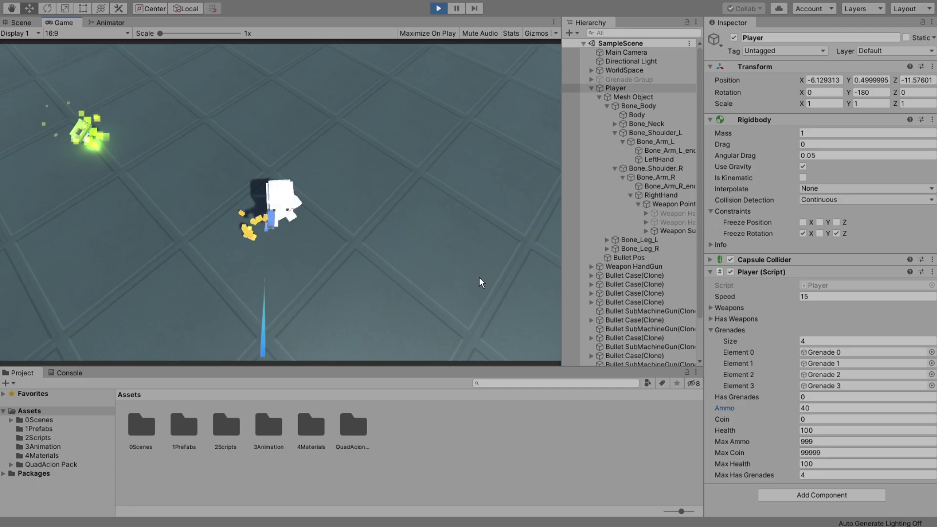
click(479, 278)
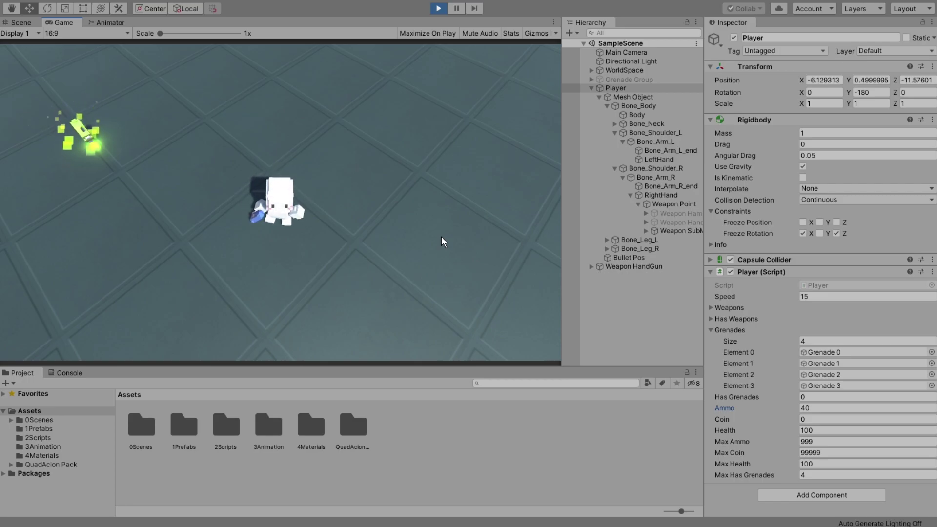
key(w+d)
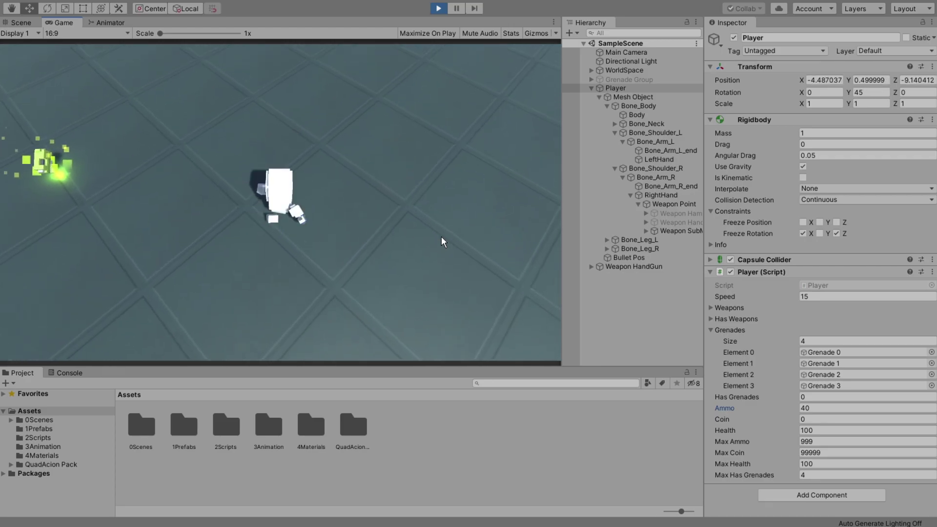
key(a)
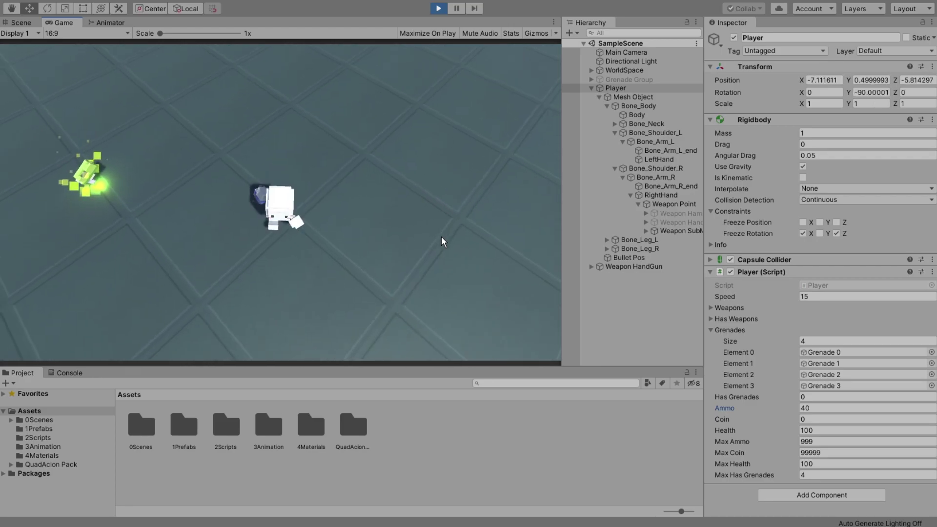
key(d)
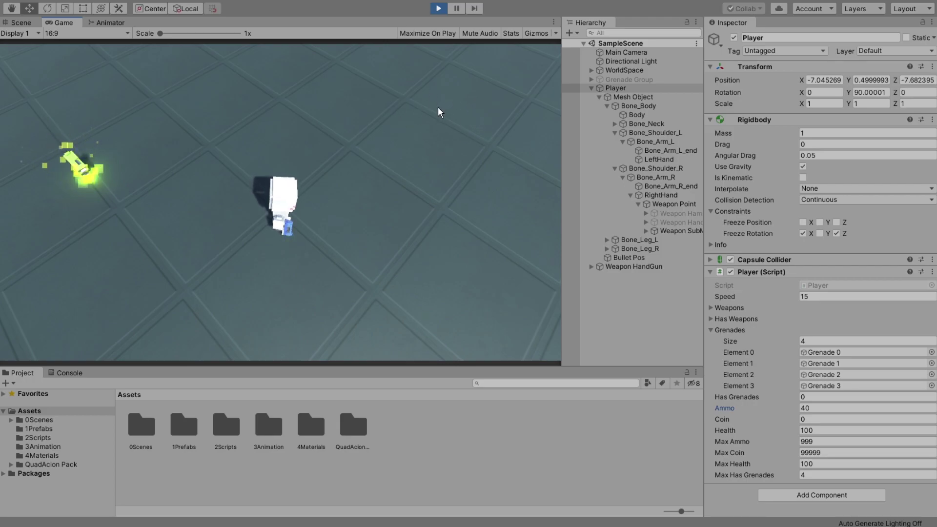
click(436, 9)
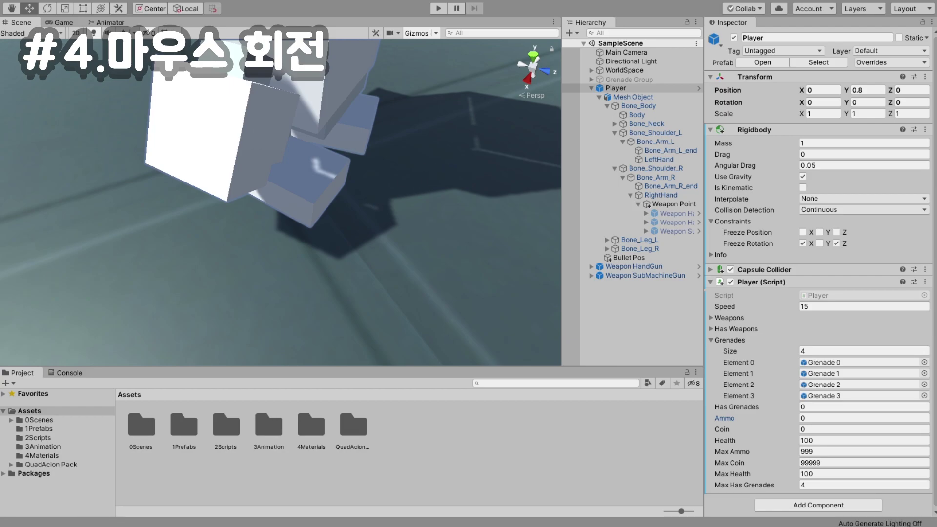
Declare public Camera followCamera; on line 12, save Player.cs, and switch back to Unity.
key(alt+Tab)
scroll(600, 337, up, 20)
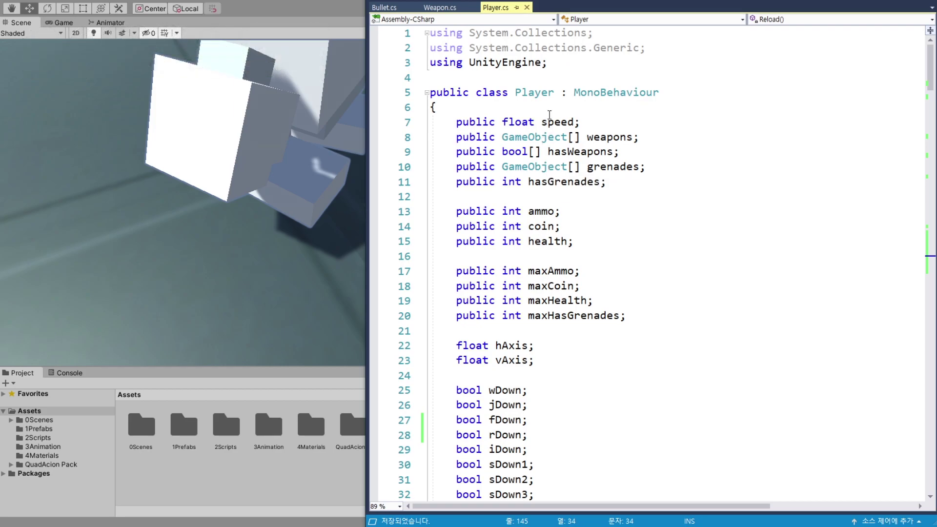
click(537, 195)
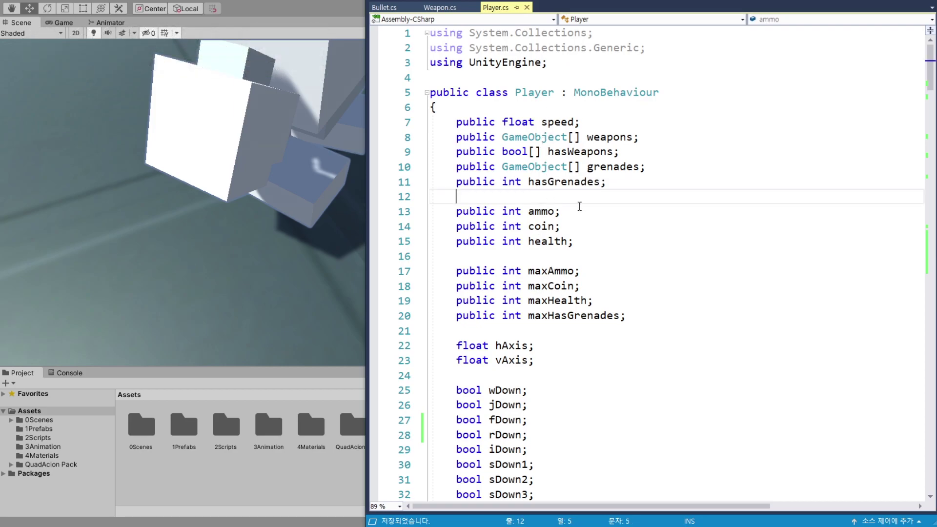
text(public )
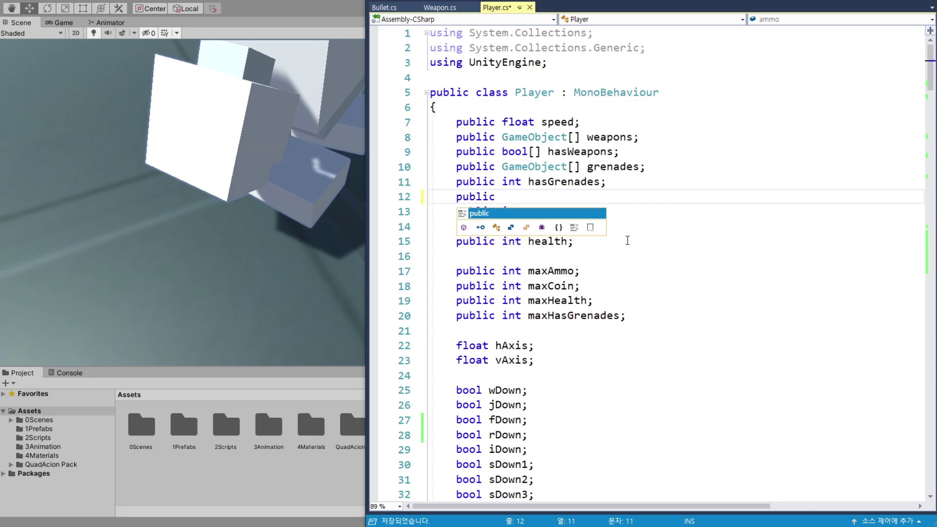
text(Camera)
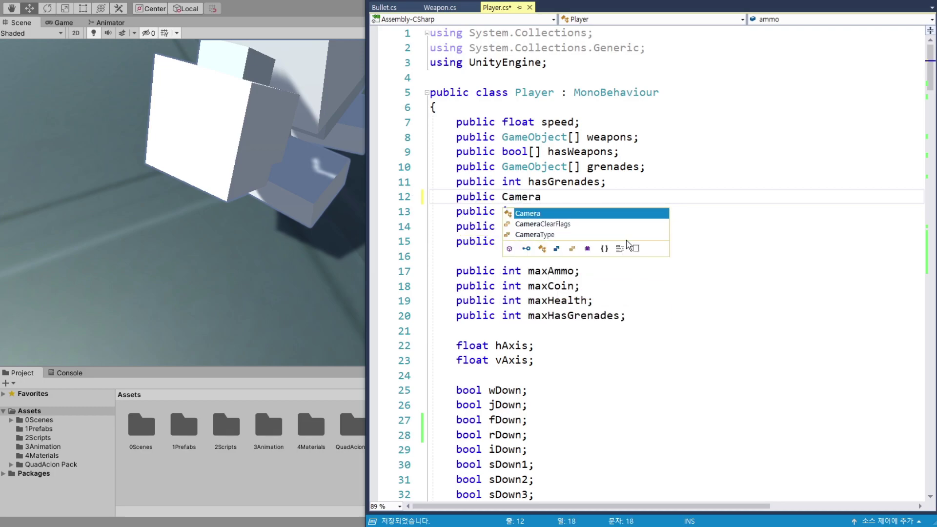
text( d)
key(BackSpace)
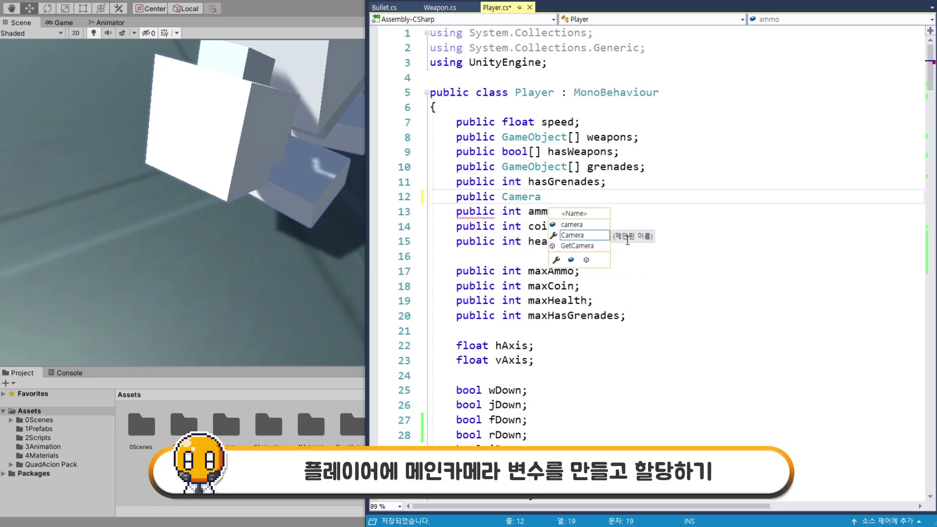
text(follow)
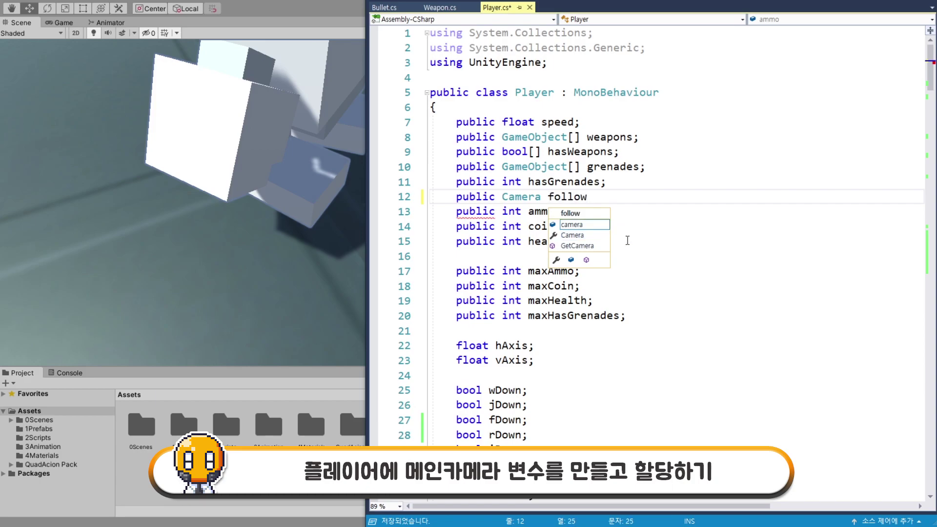
text(Camera;)
key(Return)
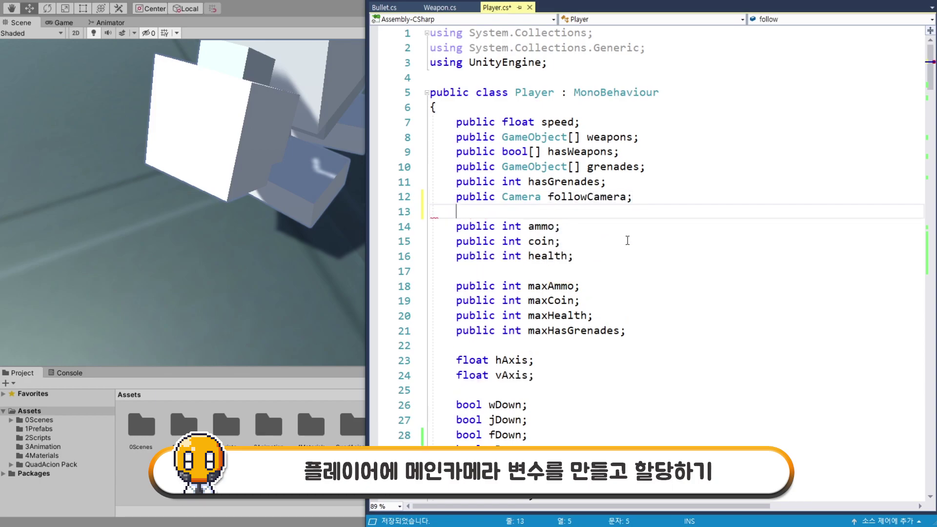
key(ctrl+s)
key(alt+Tab)
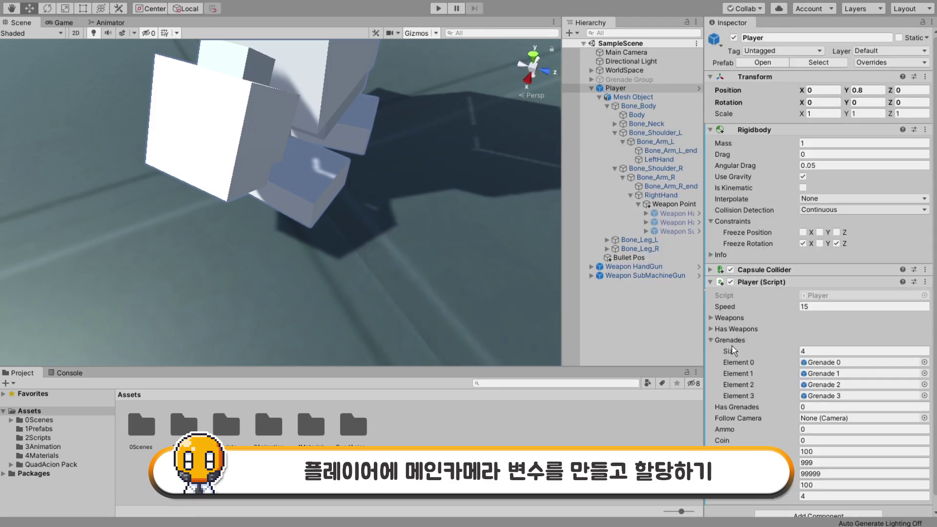
Drag Main Camera into Player's Follow Camera slot, then open Player.cs from the Script field.
click(711, 341)
click(814, 363)
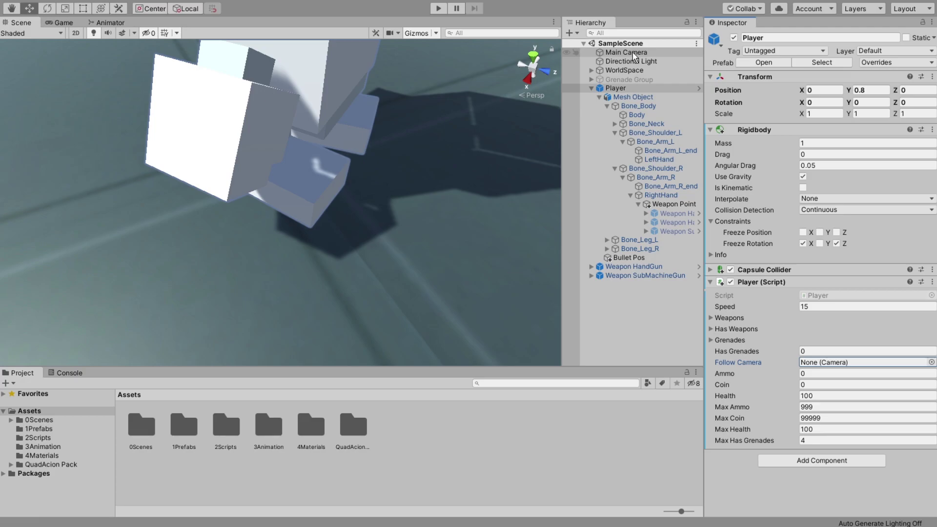
drag(633, 54, 816, 363)
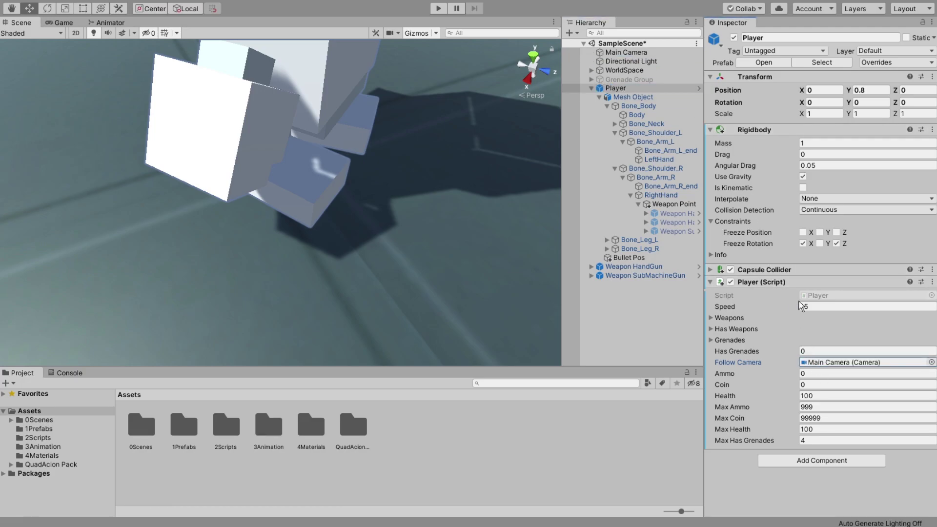
double_click(812, 296)
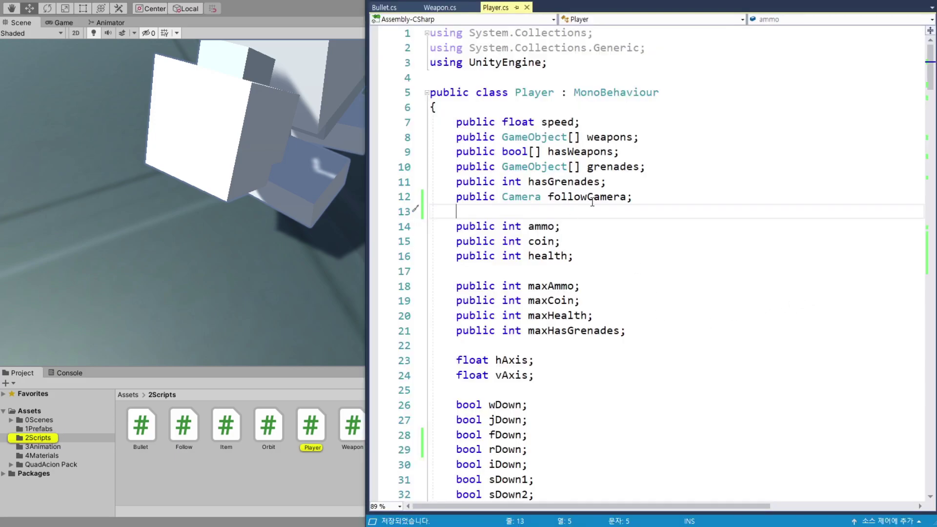
Locate the followCamera variable and the Turn() method in Player.cs.
double_click(605, 199)
scroll(633, 193, down, 1)
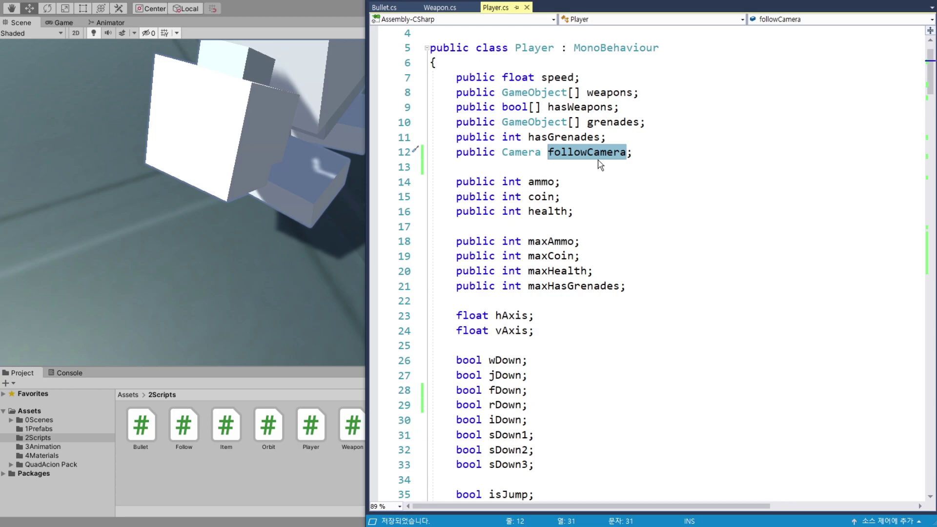
click(588, 151)
key(ctrl+Right)
scroll(596, 200, down, 3)
scroll(630, 202, down, 9)
scroll(637, 204, down, 3)
scroll(638, 203, down, 5)
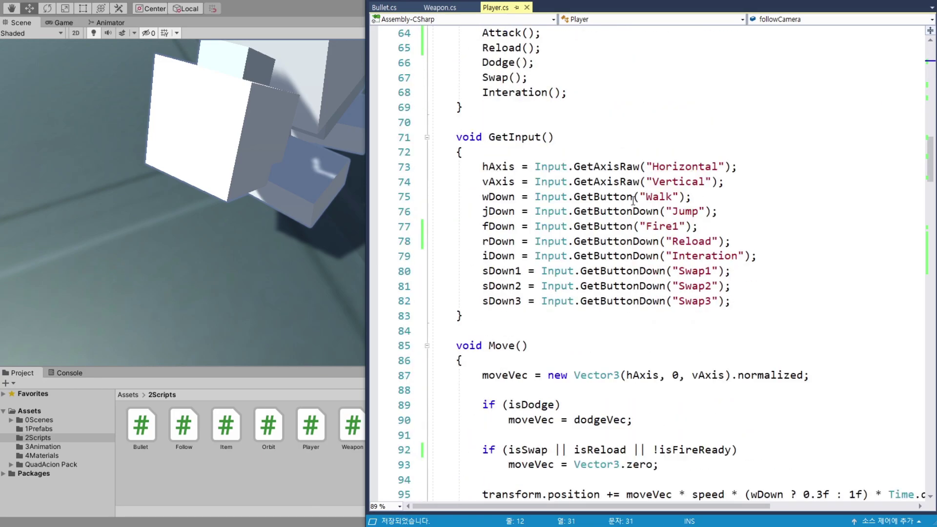
scroll(586, 215, down, 5)
scroll(537, 227, down, 3)
drag(492, 234, 737, 256)
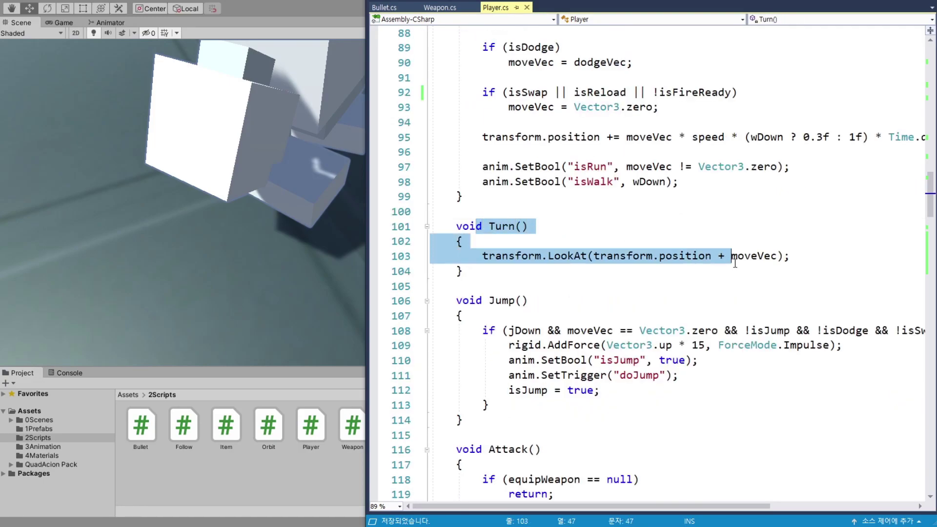
click(811, 251)
click(544, 244)
Add the '//#1.키보드에 의한 회전' and '//#2.마우스에 의한 회전' comments inside Turn().
key(Return)
text(//#1)
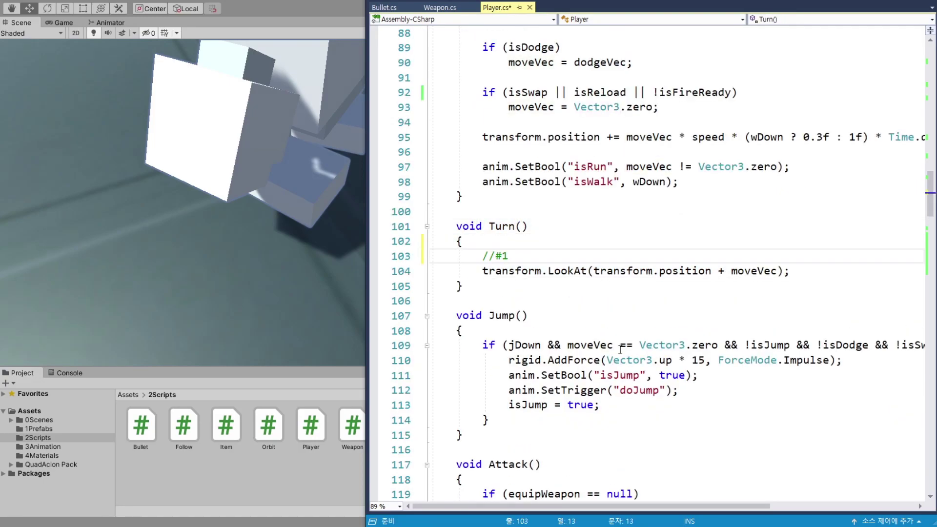
text(.키보드에 의한 회전)
key(Down)
key(End)
key(Return)
key(Return)
text(//#2.)
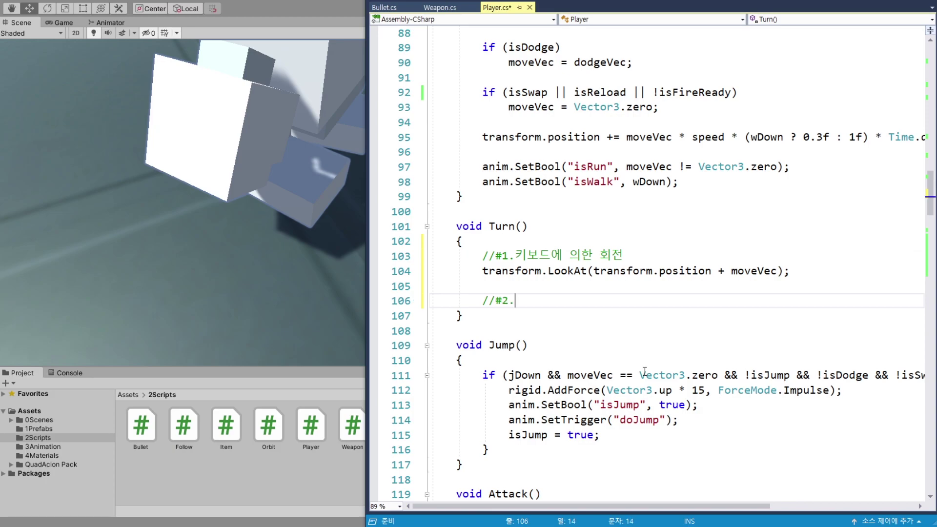
text(마우스에 의한 회전)
key(Return)
Write Ray ray = followCamera.ScreenPointToRay(Input.mousePosition) under the mouse comment.
scroll(635, 376, down, 1)
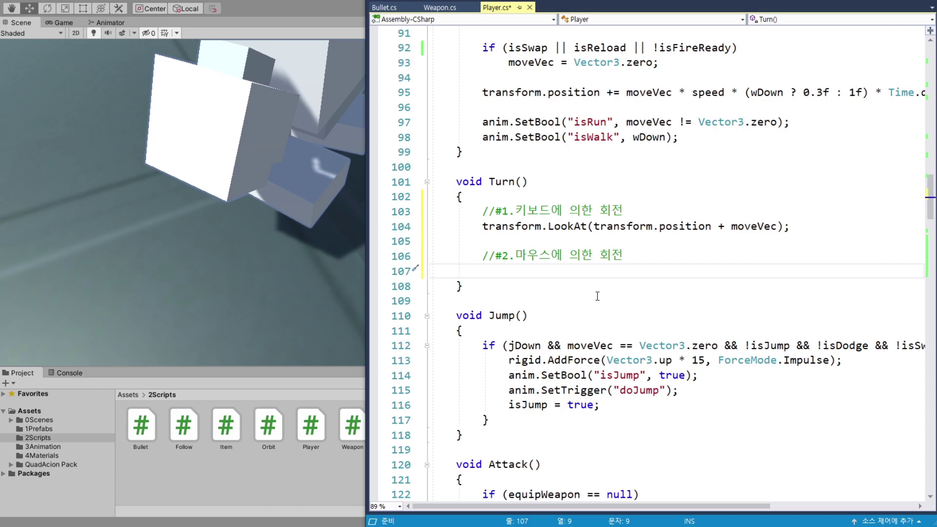
text(Ray)
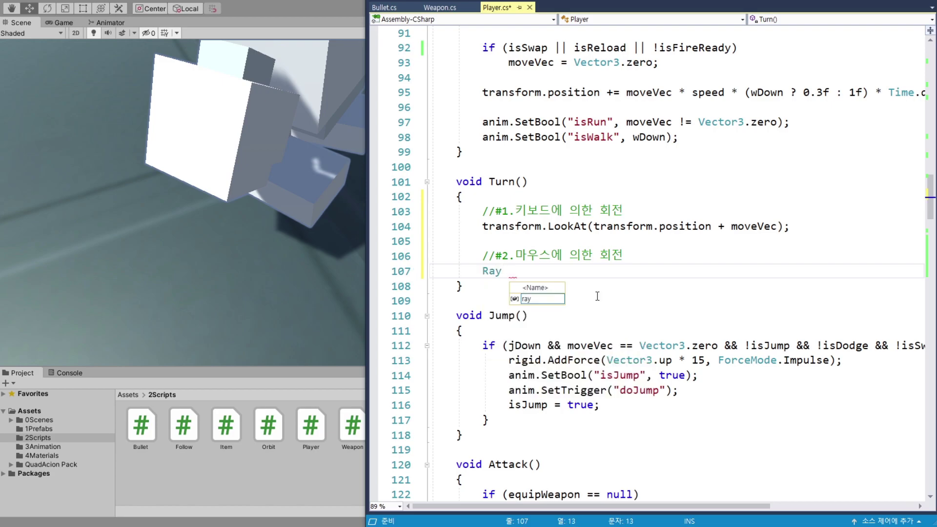
text( ray = )
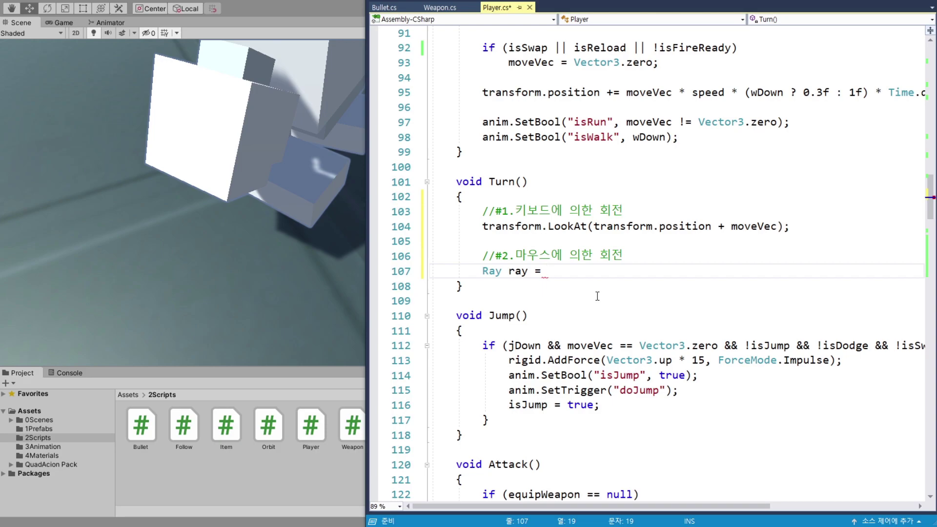
text(followCamera.)
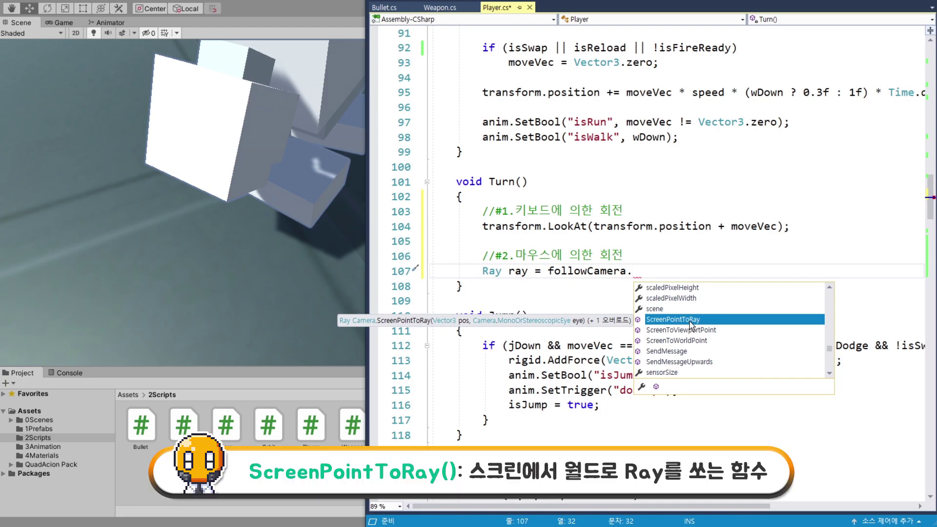
key(Tab)
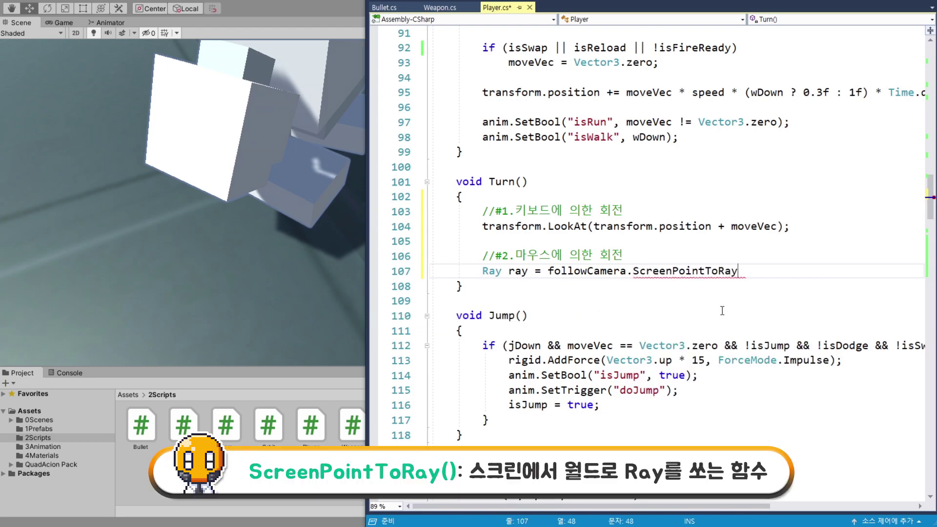
text(())
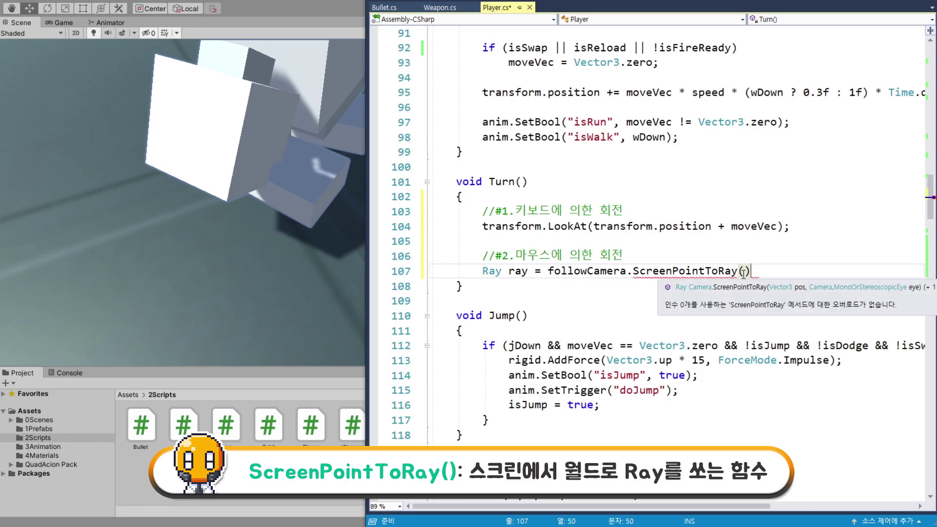
click(745, 271)
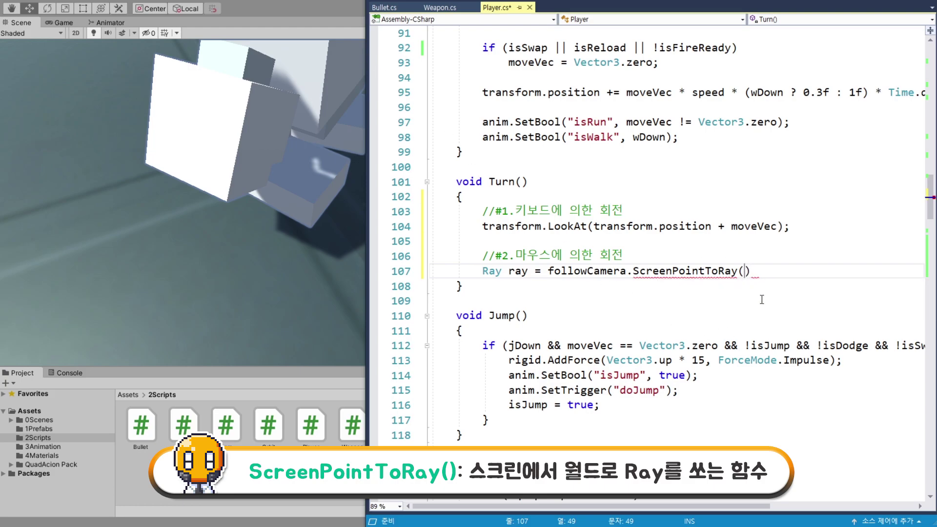
text(Input.)
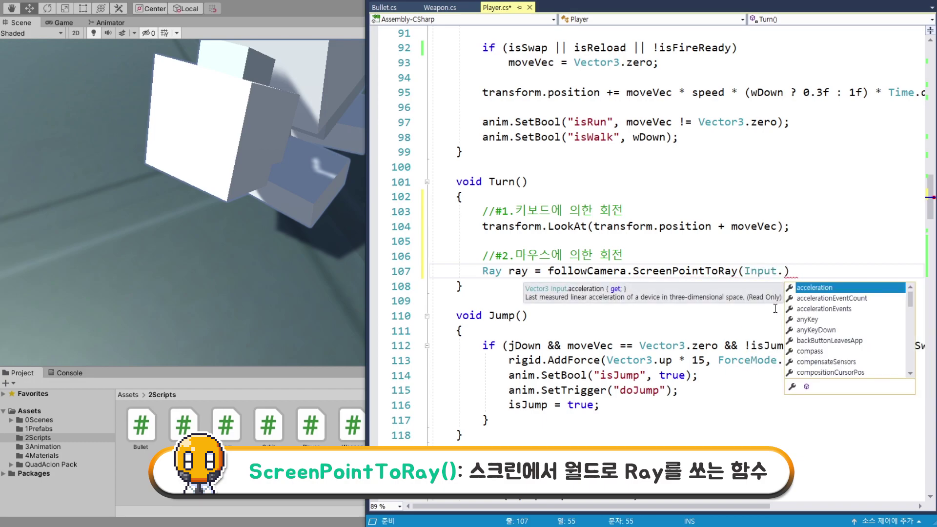
text(mous)
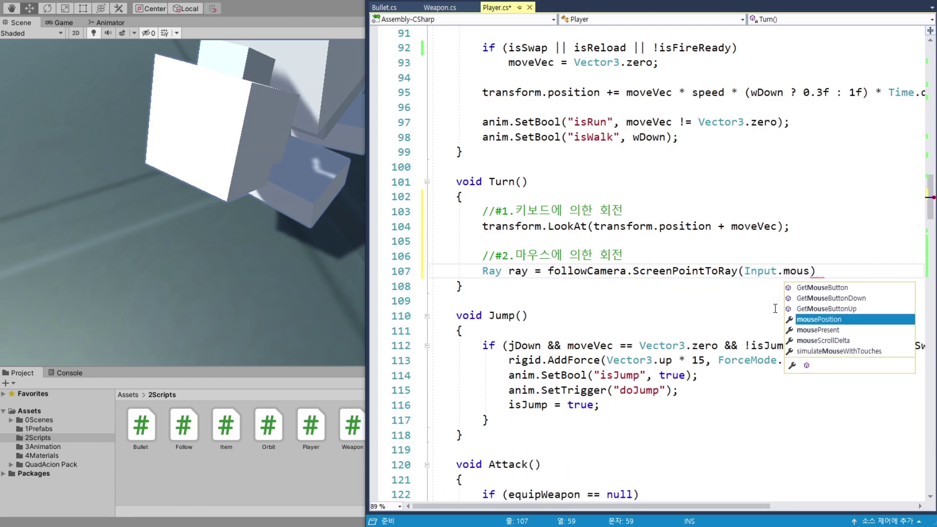
text(ePosition))
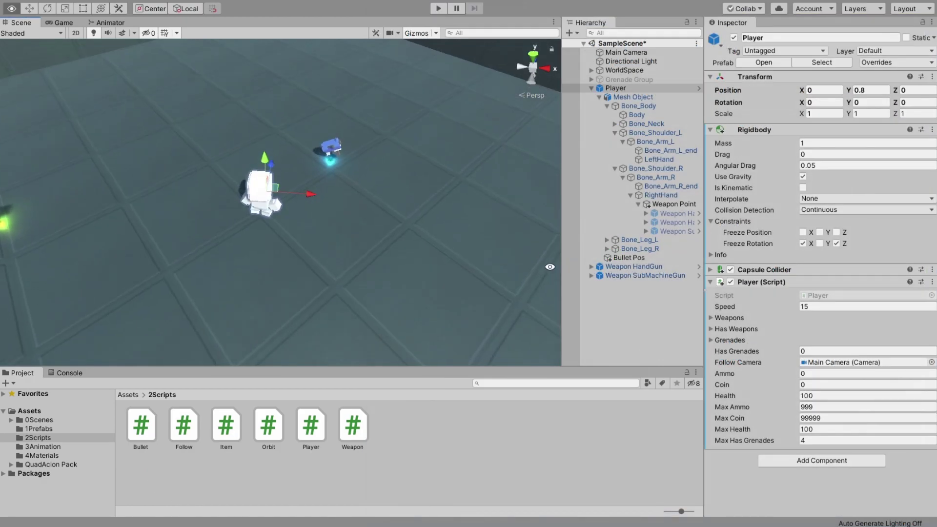
Add an empty line below the ScreenPointToRay ray line in Turn().
alt+drag(508, 288, 524, 294)
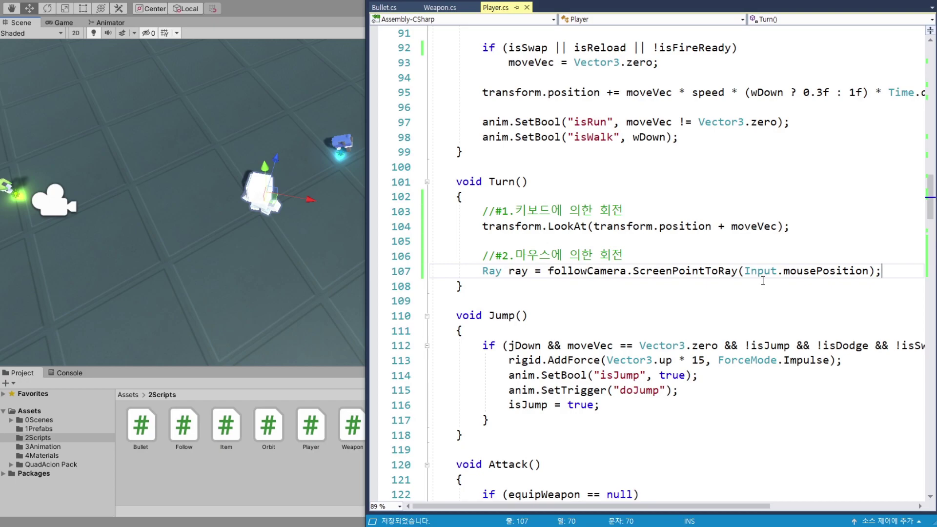
key(Return)
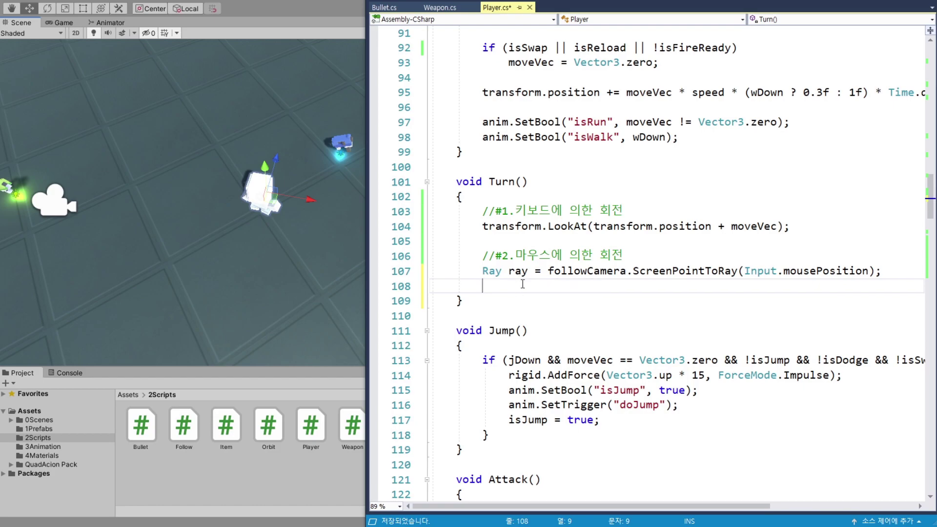
Declare RaycastHit rayHit; in Turn().
text(Ray)
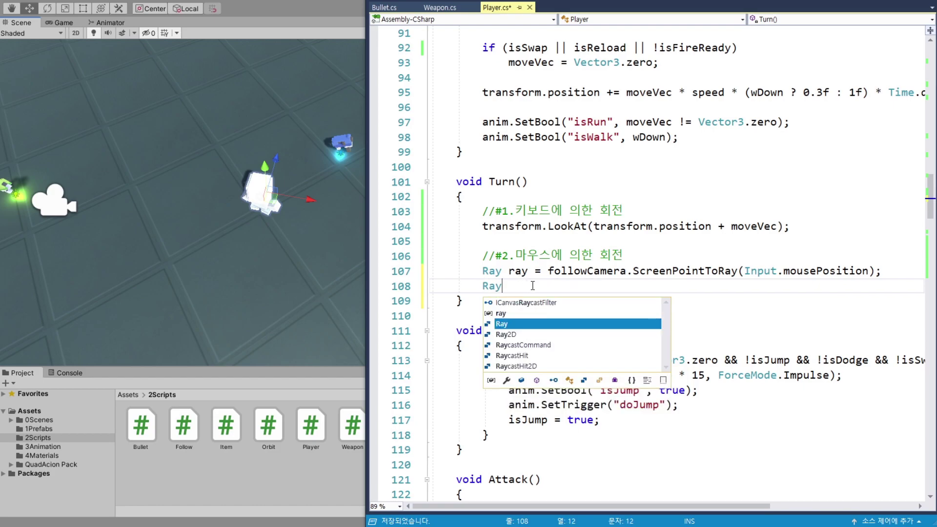
key(Down)
key(Down)
key(Down)
key(Tab)
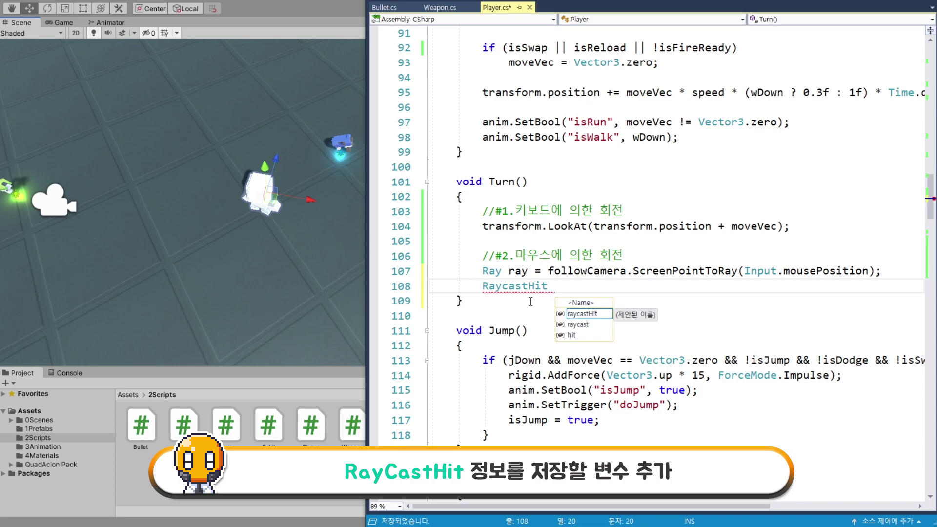
text(ray)
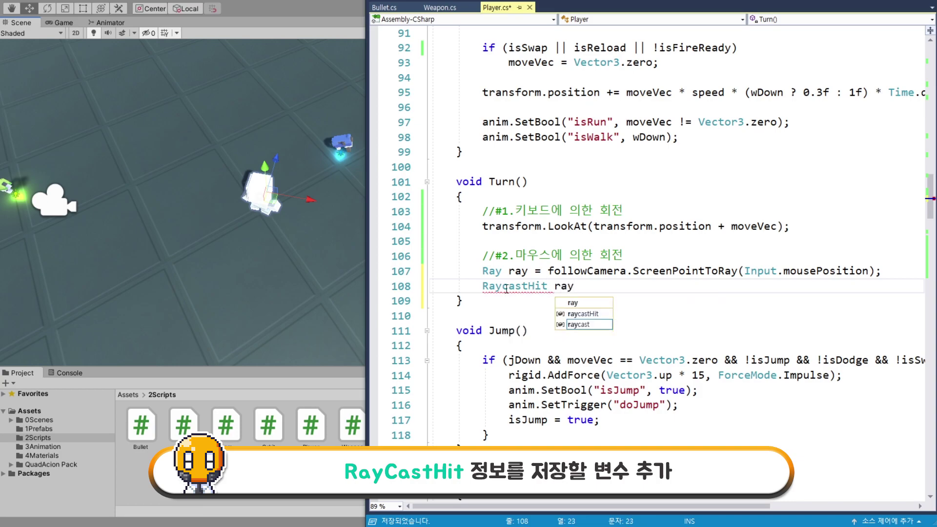
text(Hit;)
key(Return)
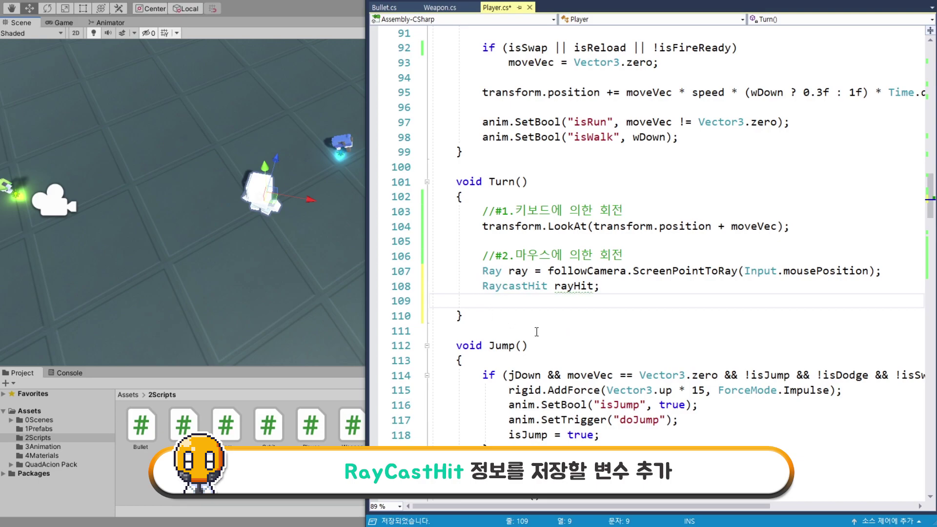
Open an empty if (Physics.Raycast(ray, out rayHit, 100)) block.
text(if(Physics.)
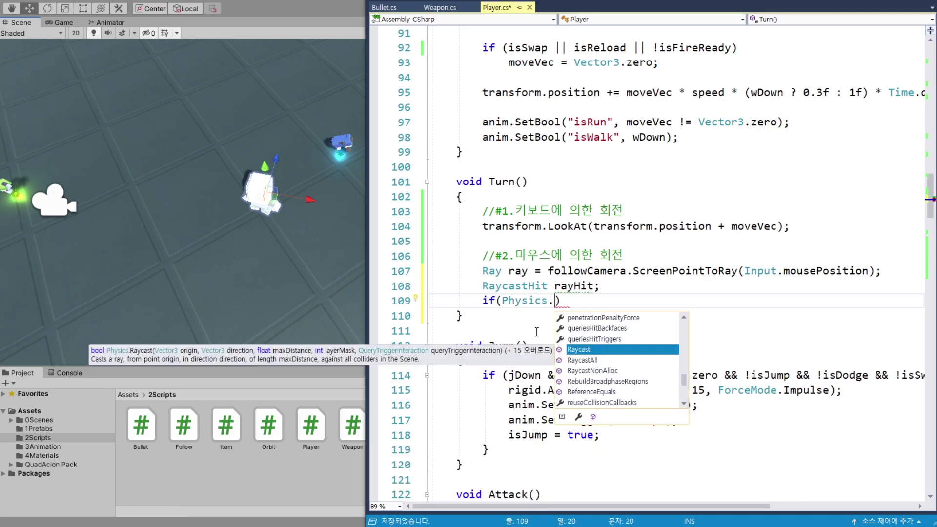
text(Raycast)
key(Escape)
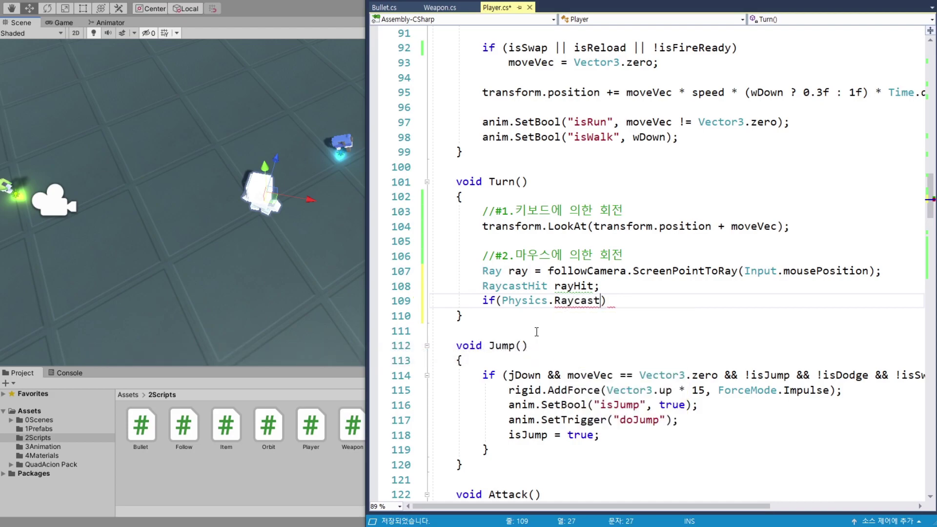
text(()
text(ray, )
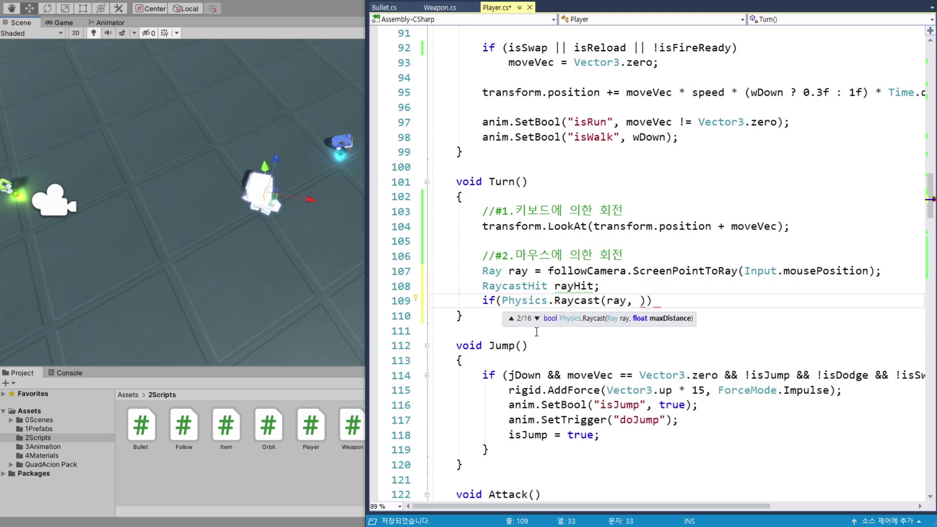
text(out r)
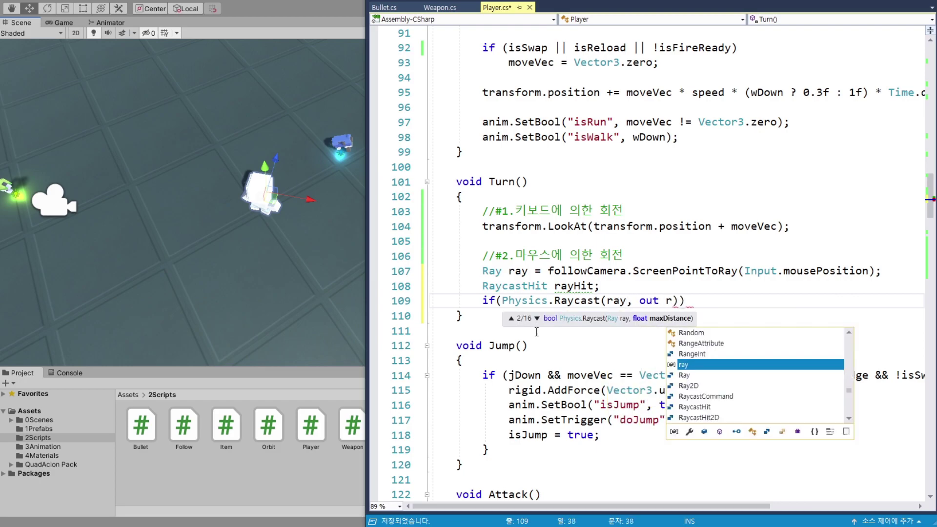
text(aycas)
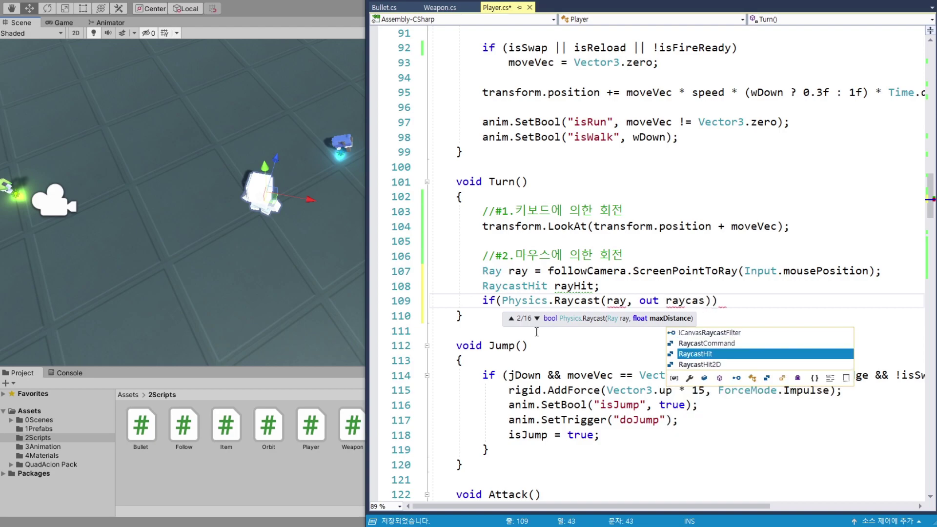
double_click(573, 287)
key(ctrl+c)
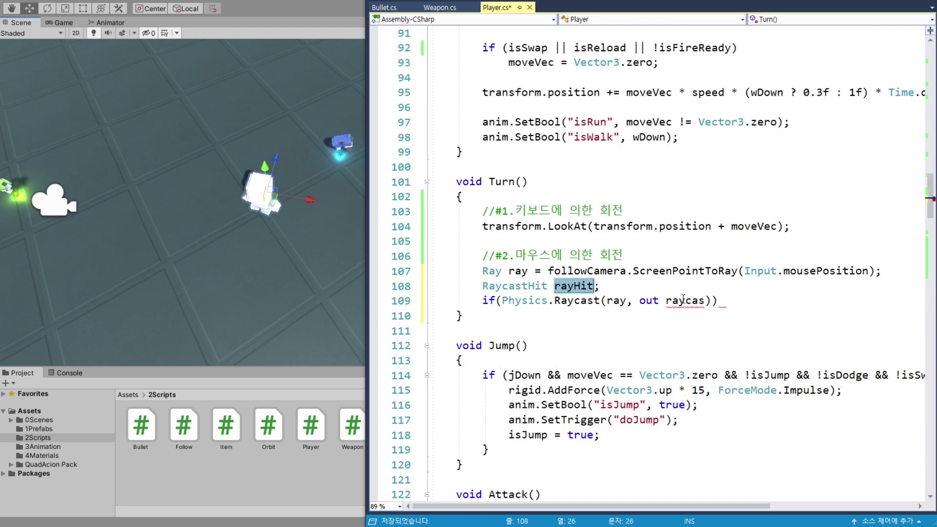
double_click(684, 299)
key(ctrl+v)
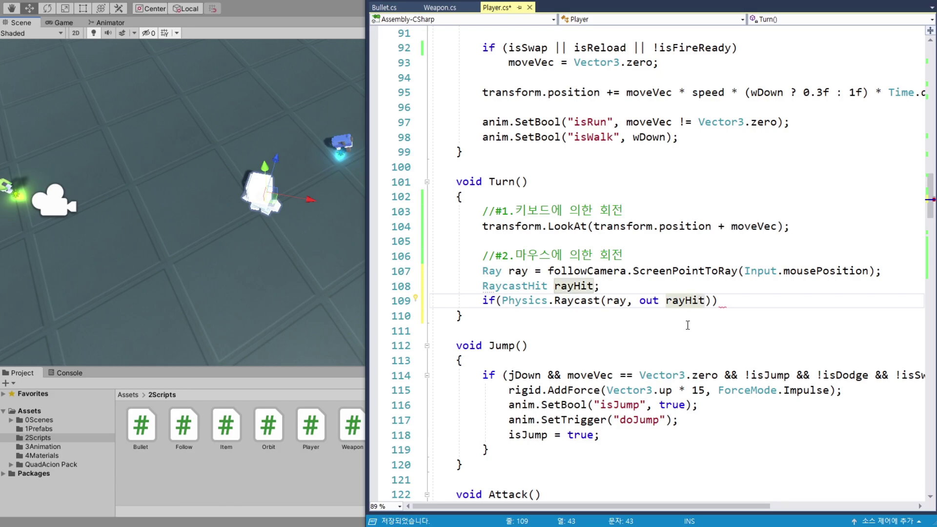
text(,)
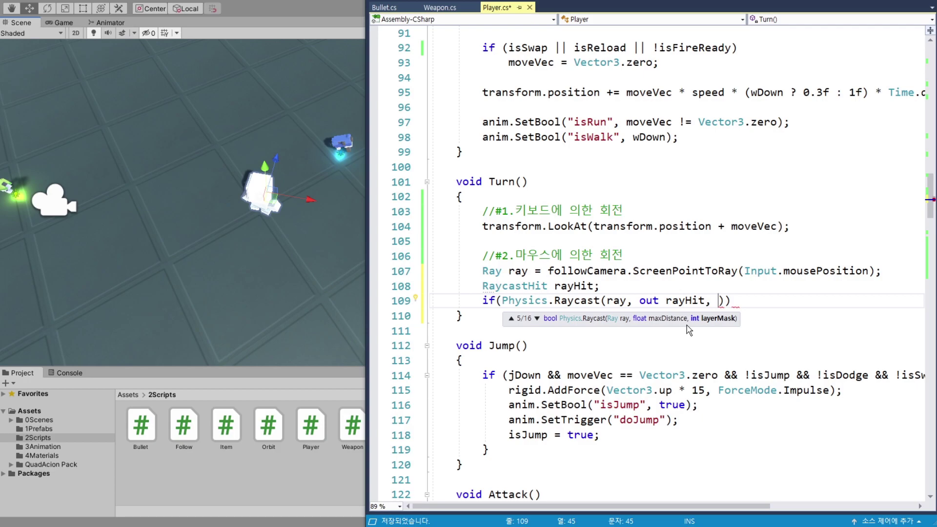
text(100)
key(End)
text({)
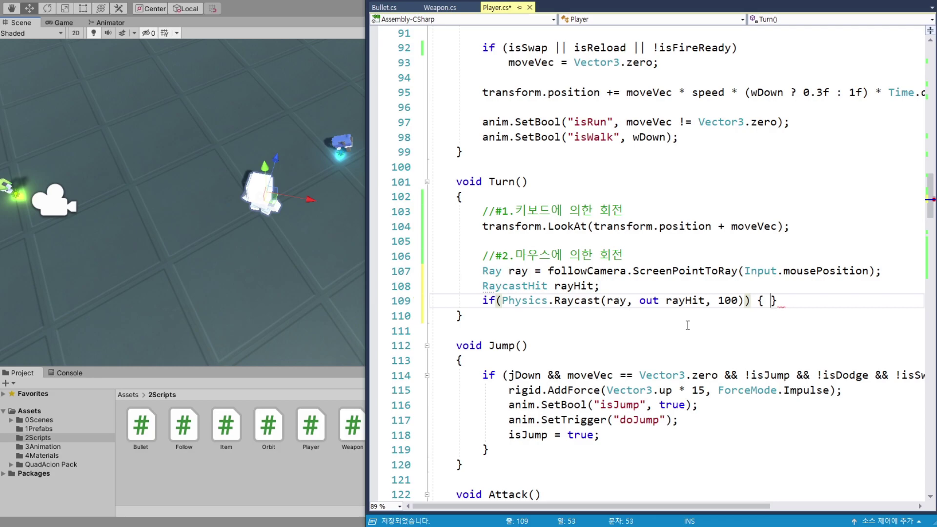
key(Return)
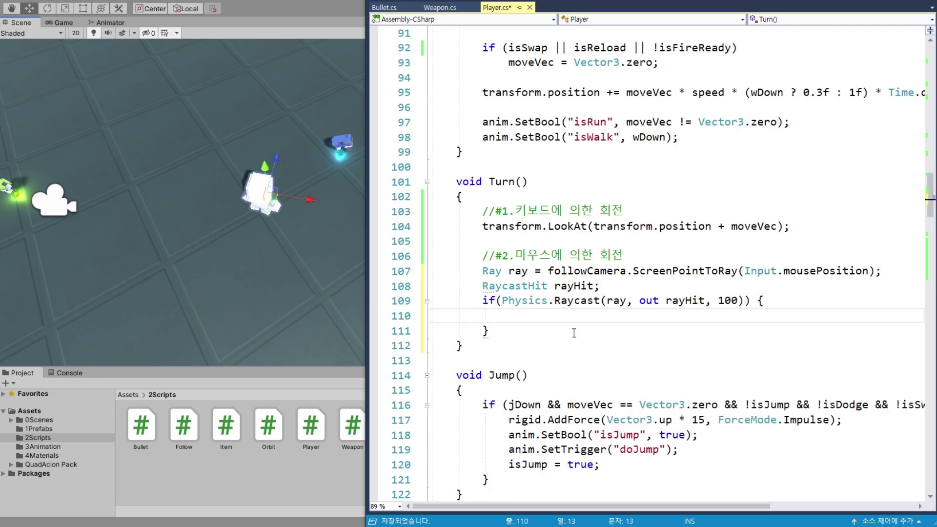
double_click(648, 301)
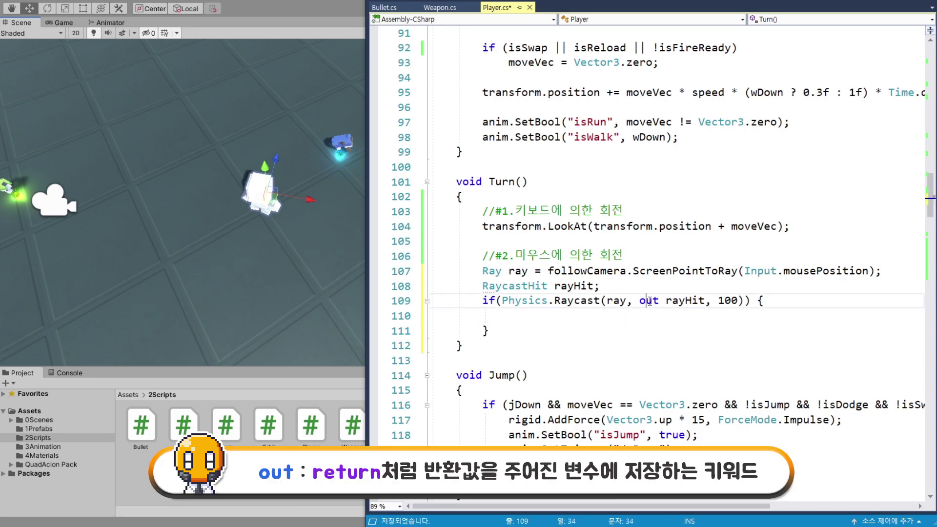
double_click(578, 301)
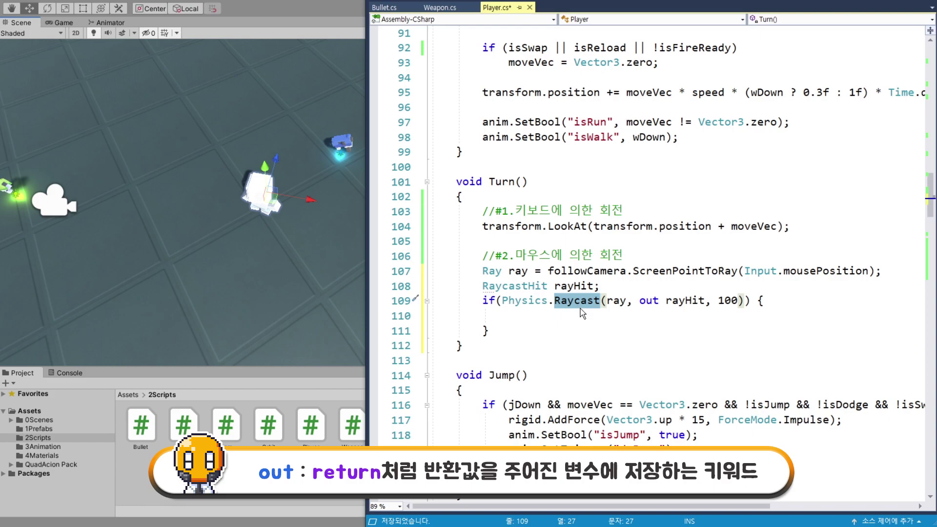
double_click(621, 302)
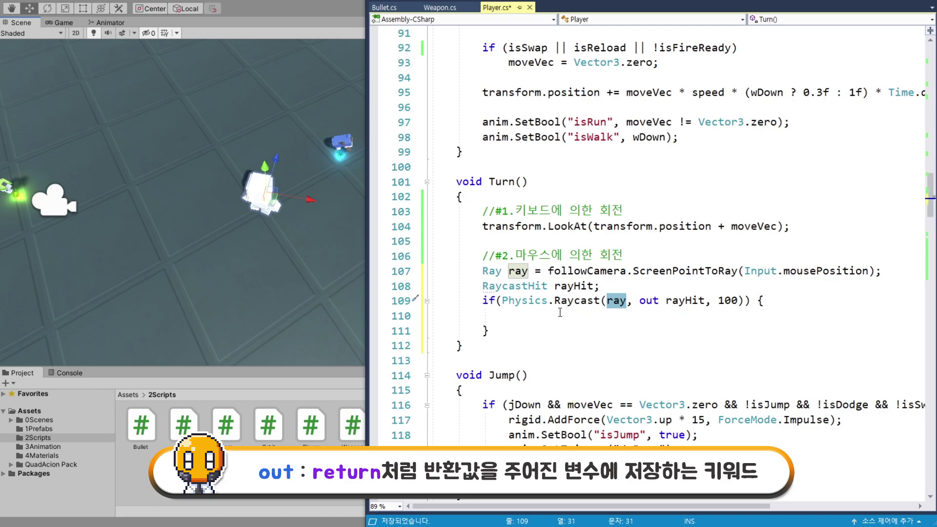
double_click(503, 287)
double_click(573, 286)
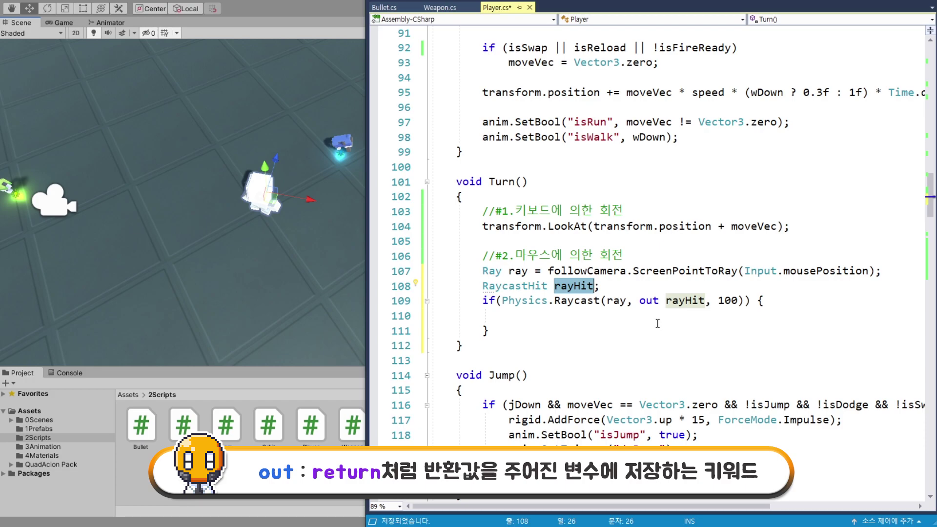
double_click(651, 301)
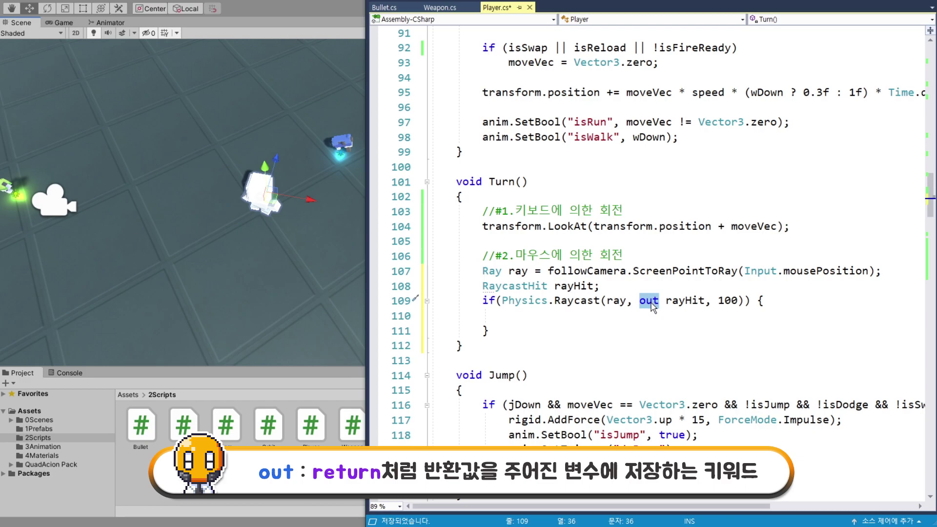
click(639, 316)
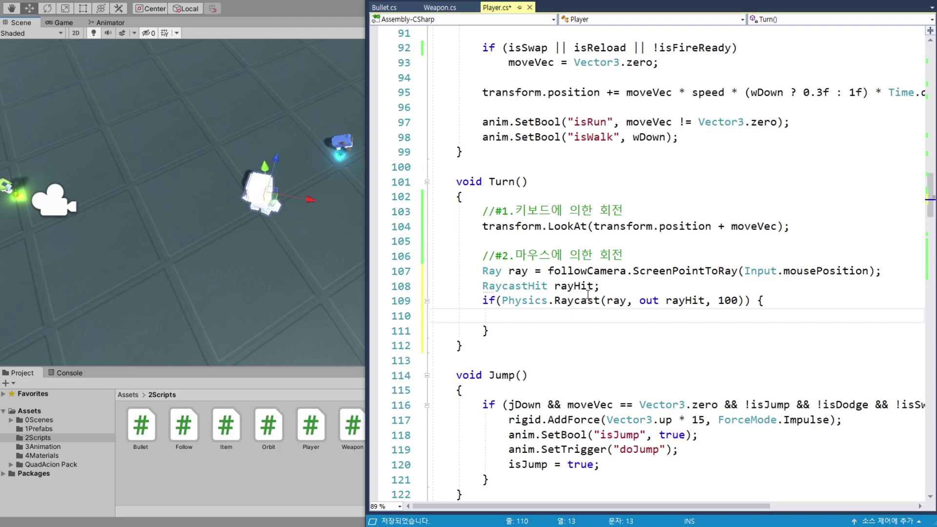
double_click(569, 288)
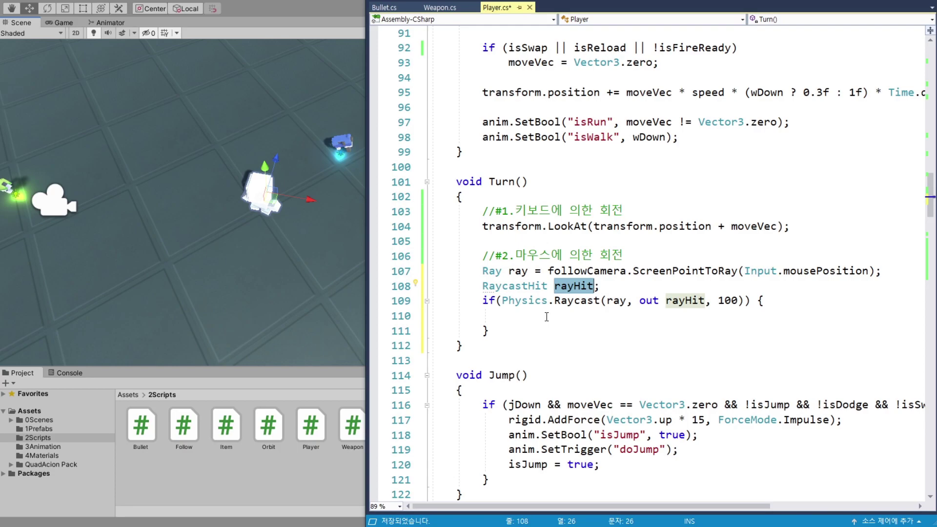
click(546, 317)
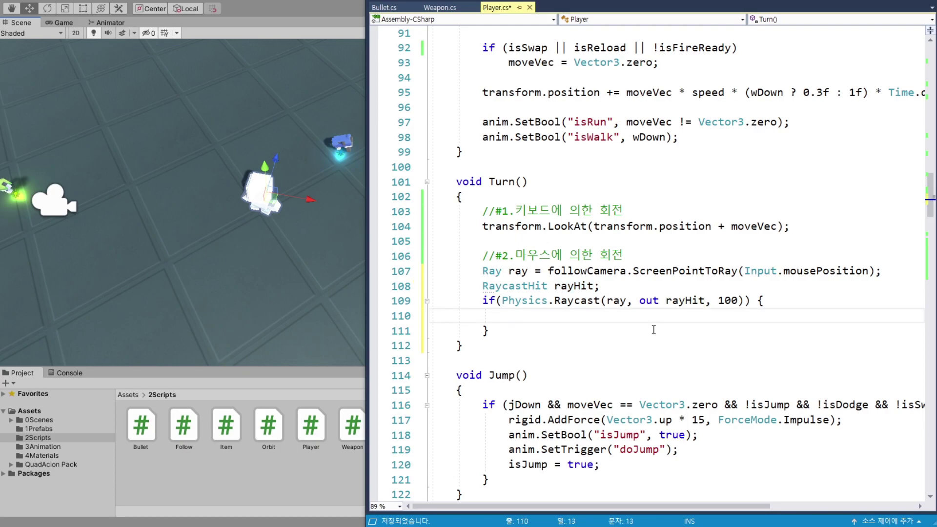
Add Vector3 nextVec = rayHit.point - transform.position; inside the Raycast block.
text(Vec)
key(Down)
key(Down)
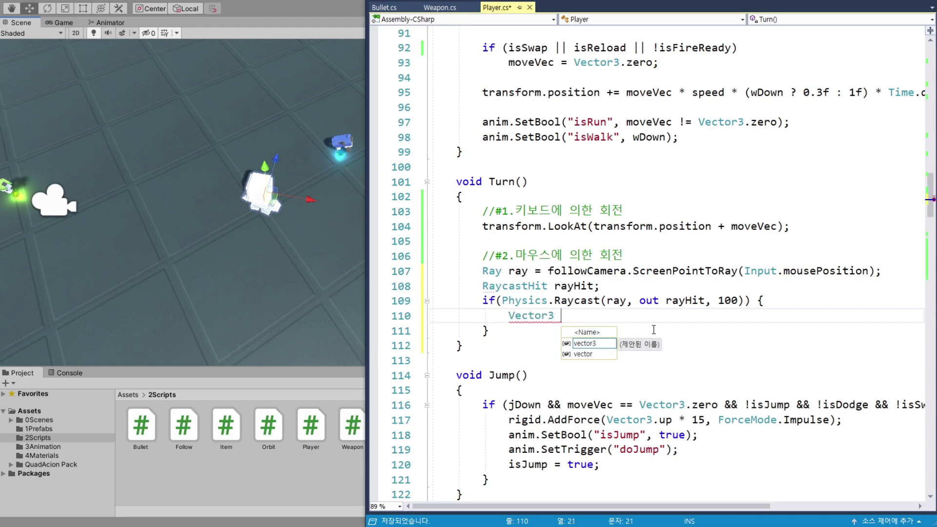
text(nextVec)
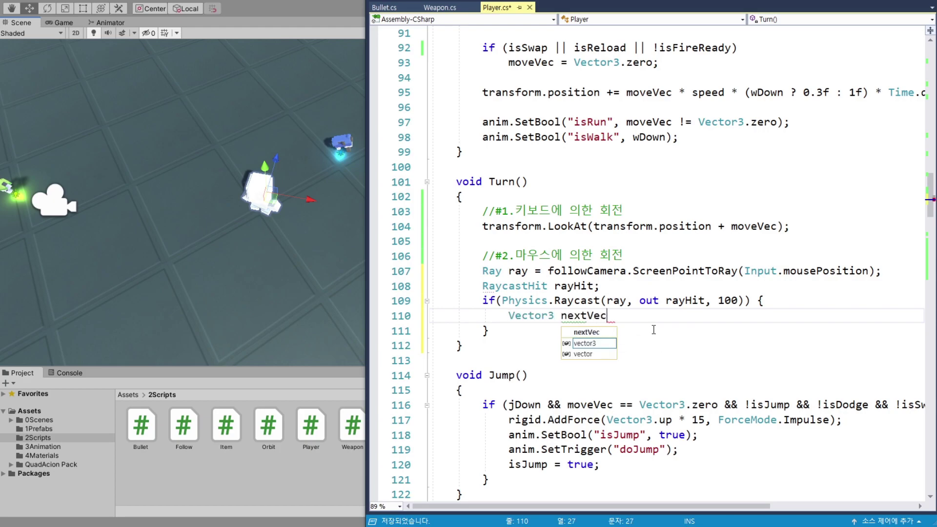
text( = )
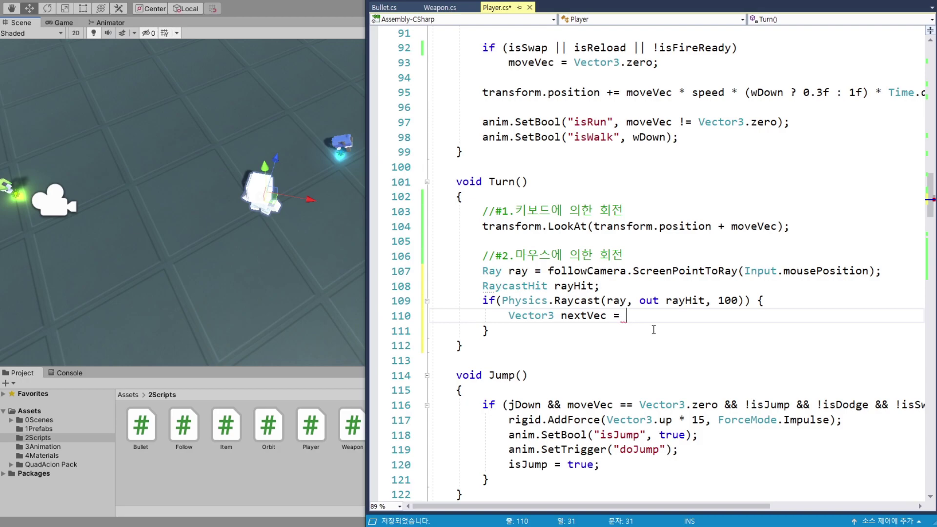
text(ray)
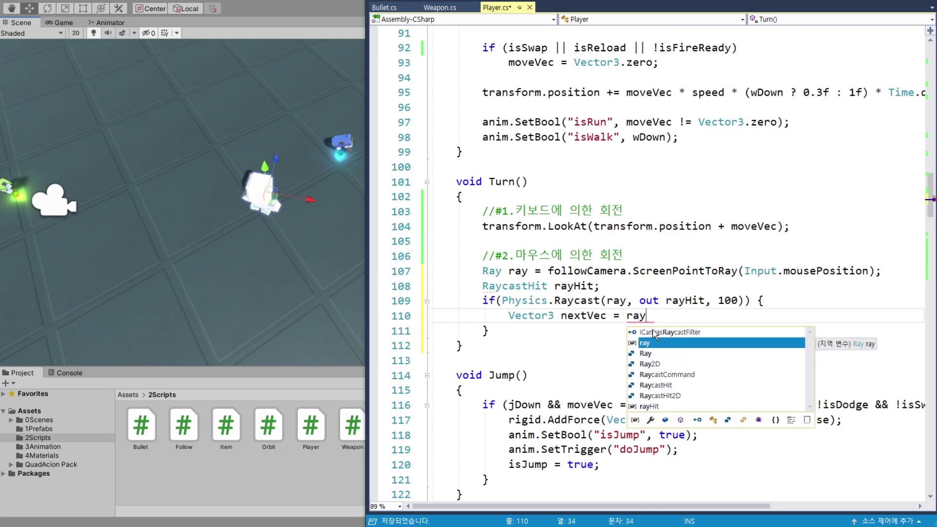
text(Hit.)
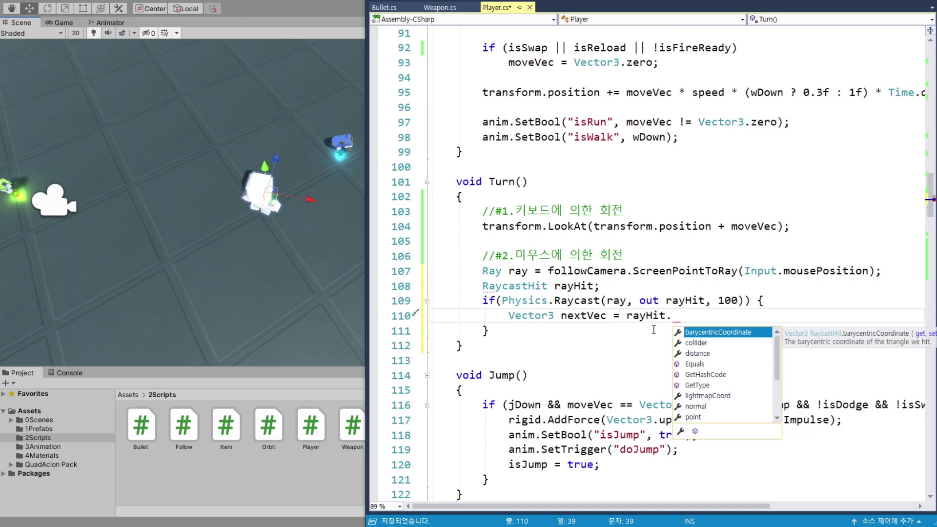
text(po)
key(Tab)
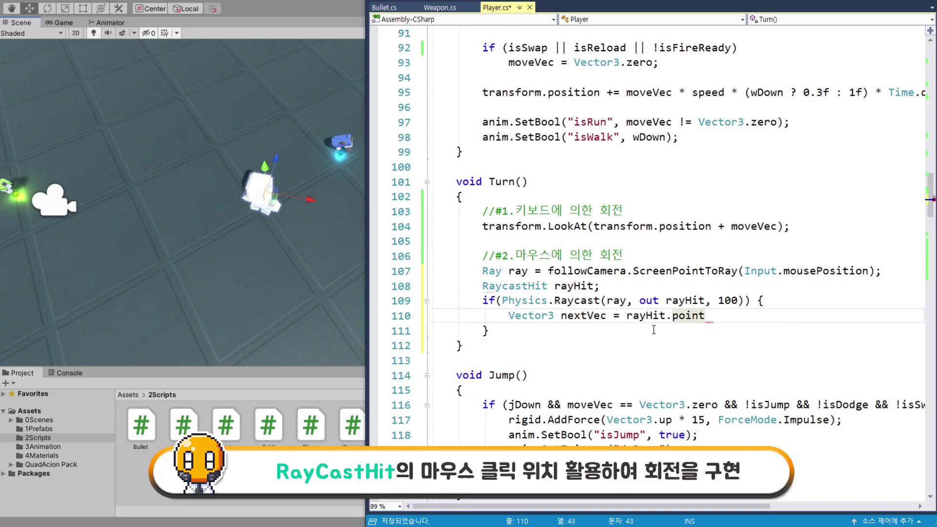
text( - )
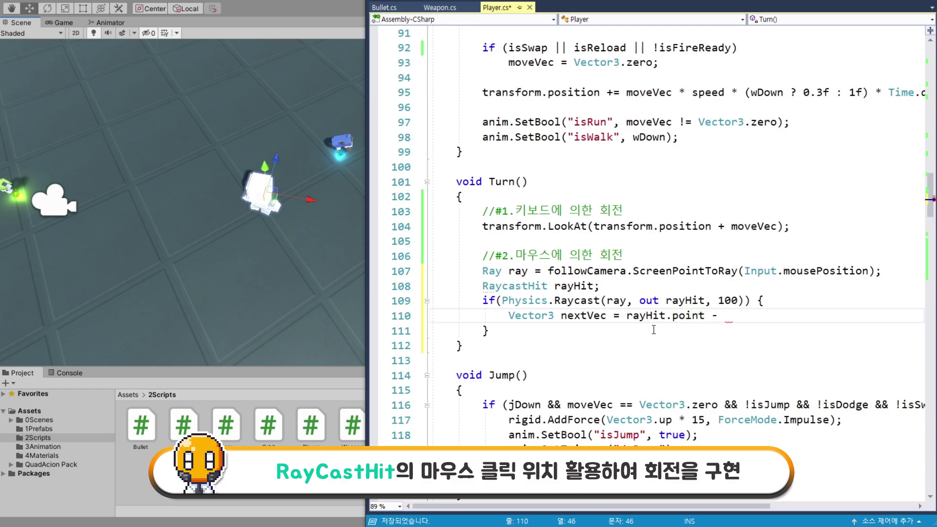
text(tra)
key(Tab)
text(.pos)
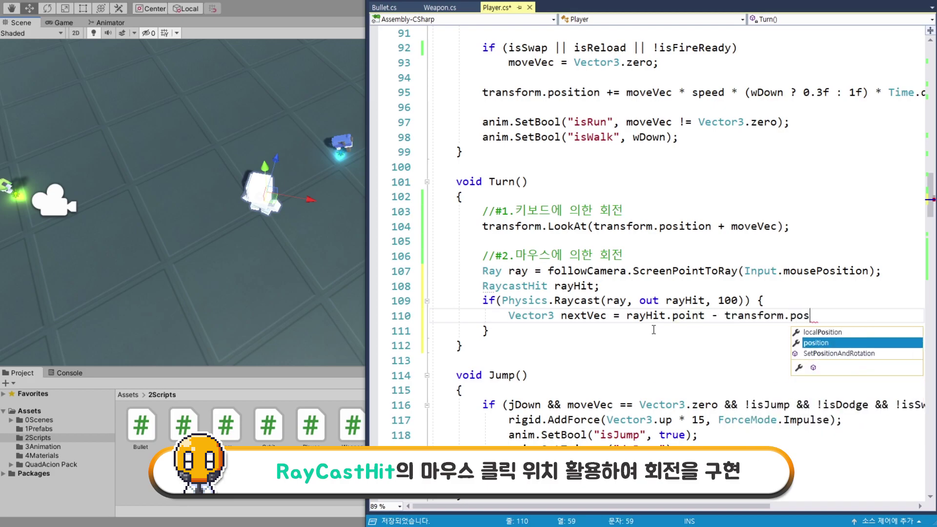
key(Tab)
text(;)
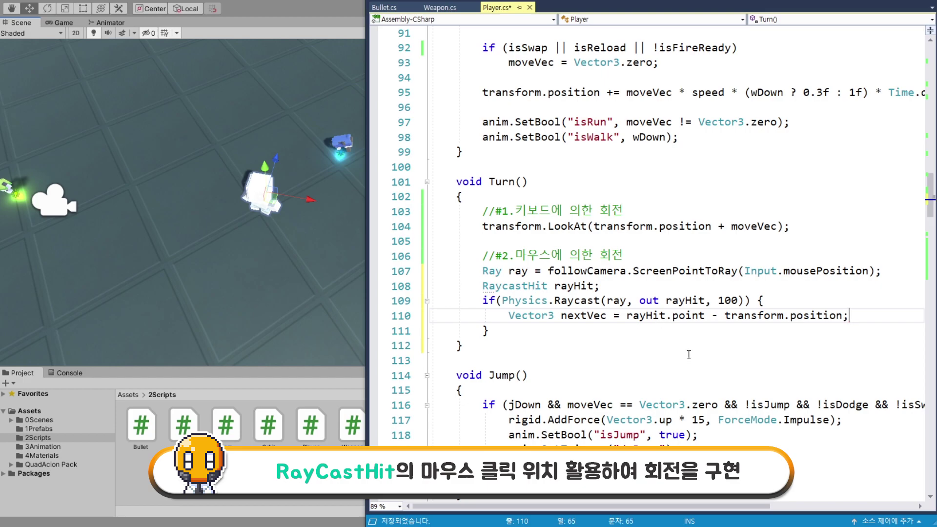
key(Return)
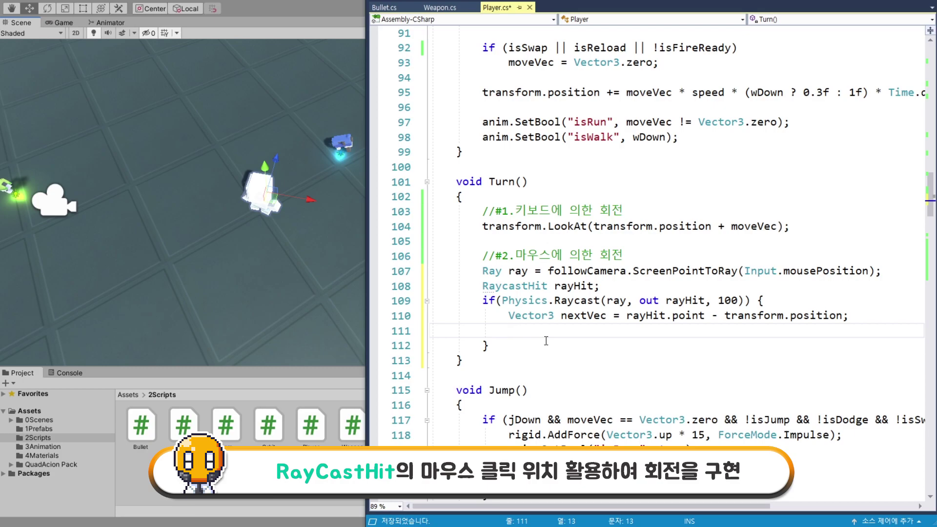
Add transform.LookAt(transform.position + nextVec); and save Player.cs.
text(tr)
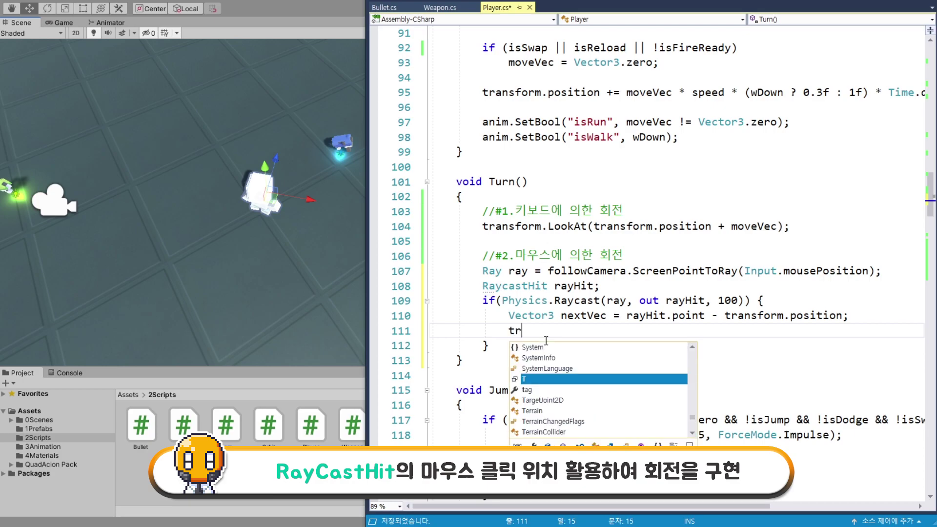
text(ansform.)
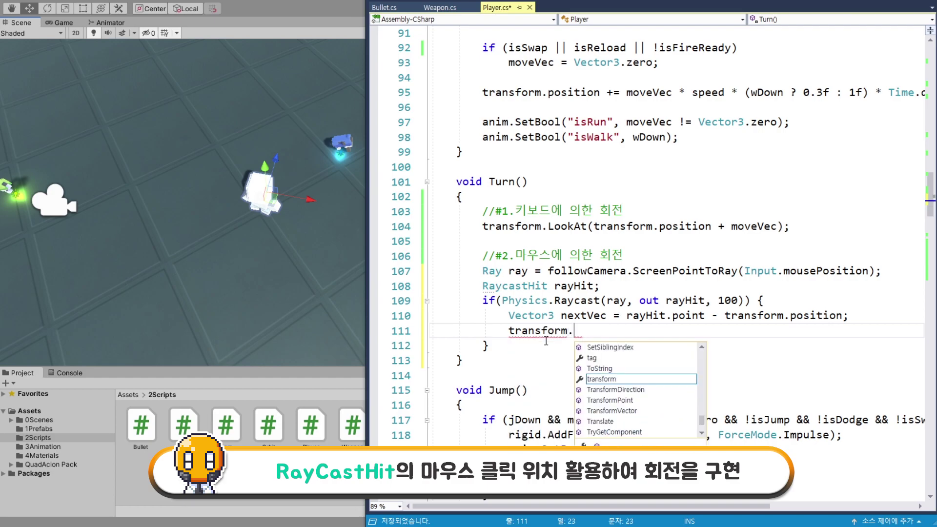
text(LookAt()
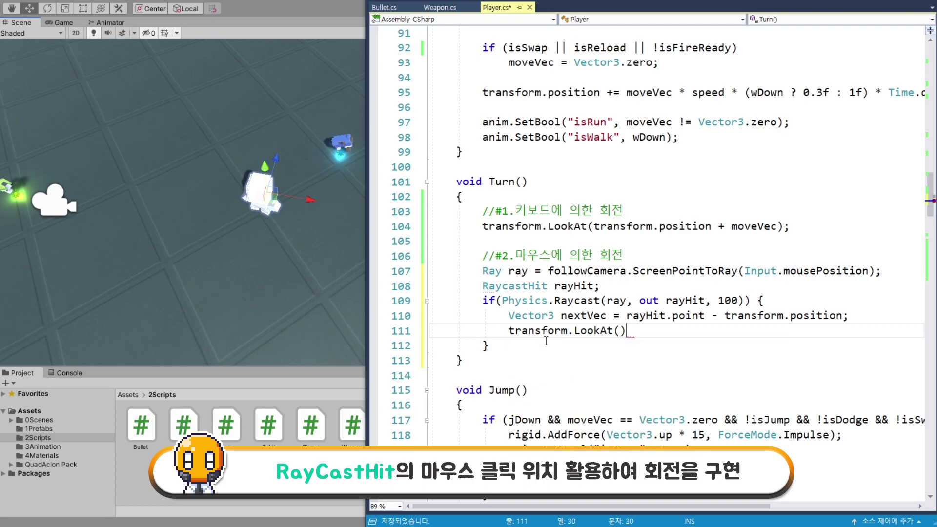
text(transform.position + )
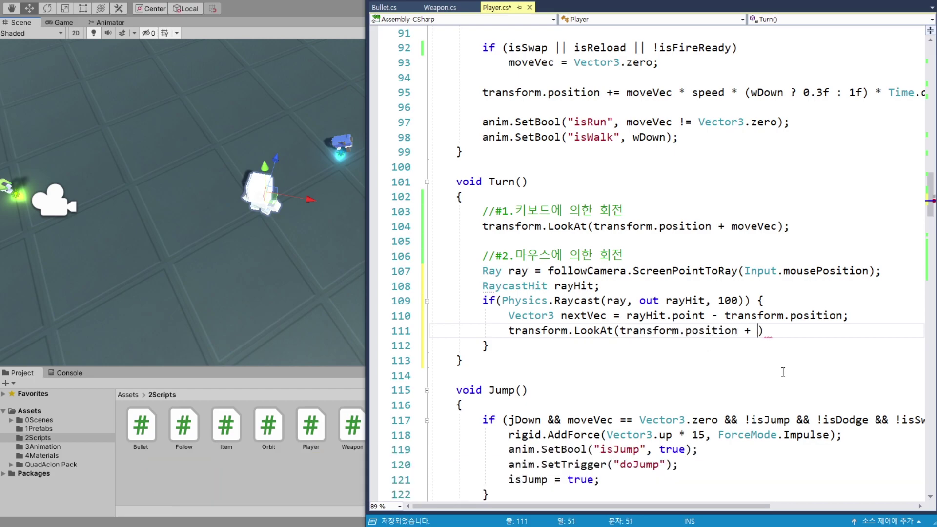
text(nextVec);)
key(ctrl+s)
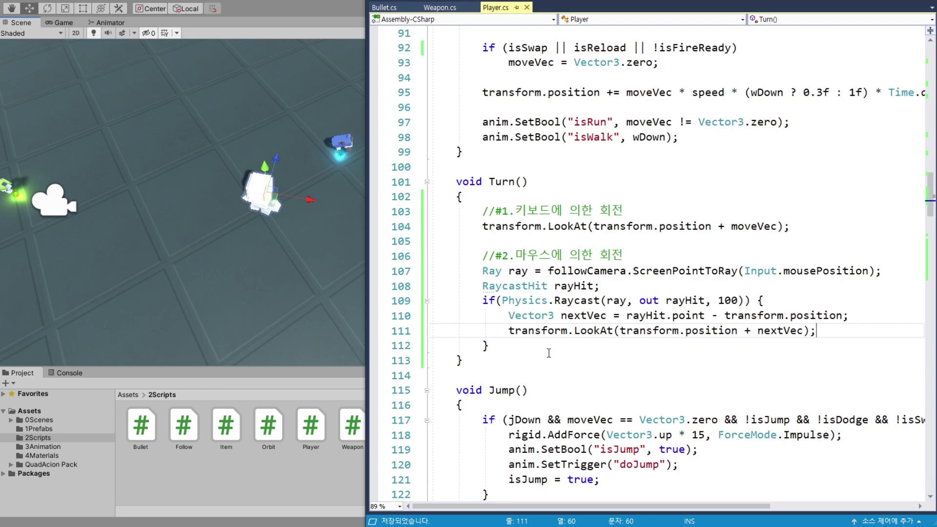
click(529, 271)
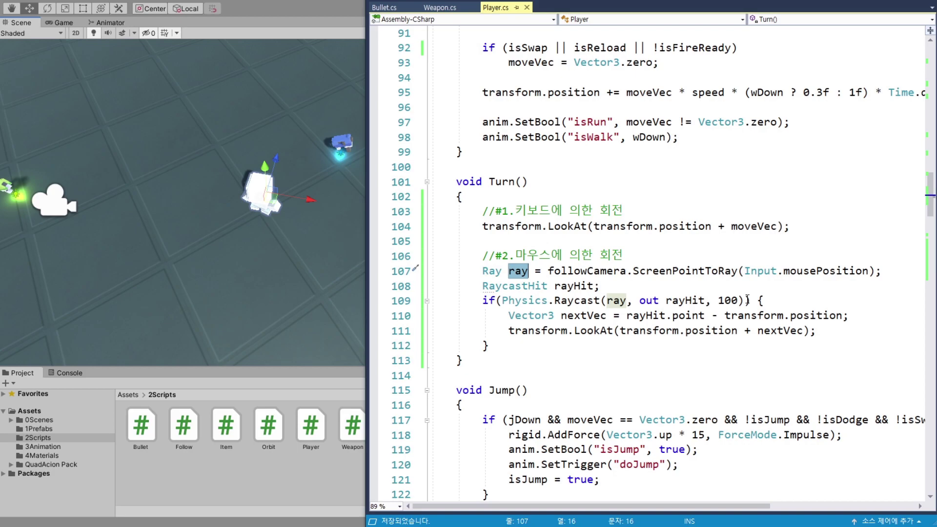
drag(745, 300, 482, 271)
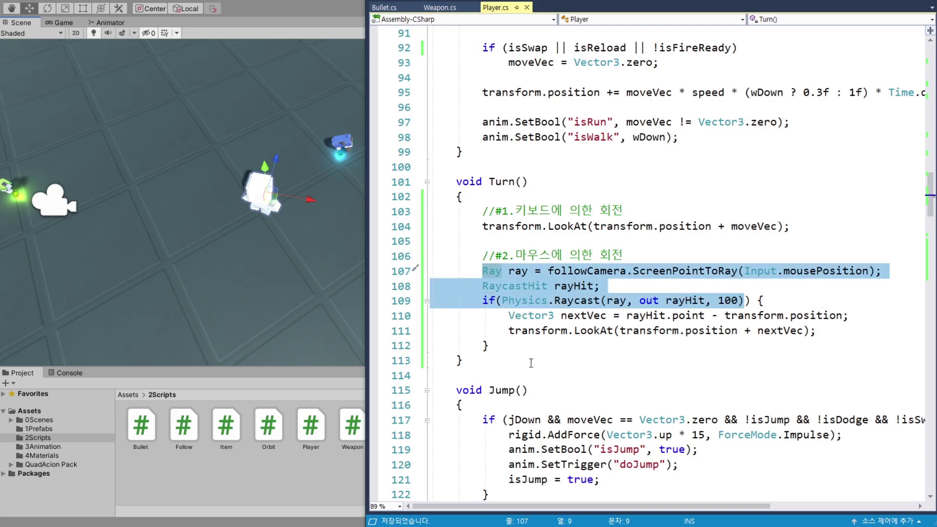
click(494, 348)
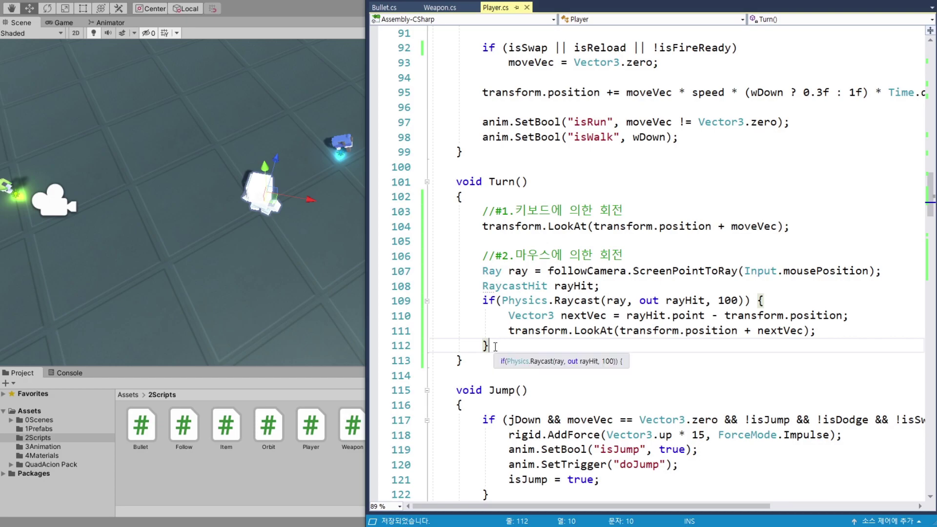
Insert an empty if (fDown) { } block below the mouse-rotation comment.
click(631, 261)
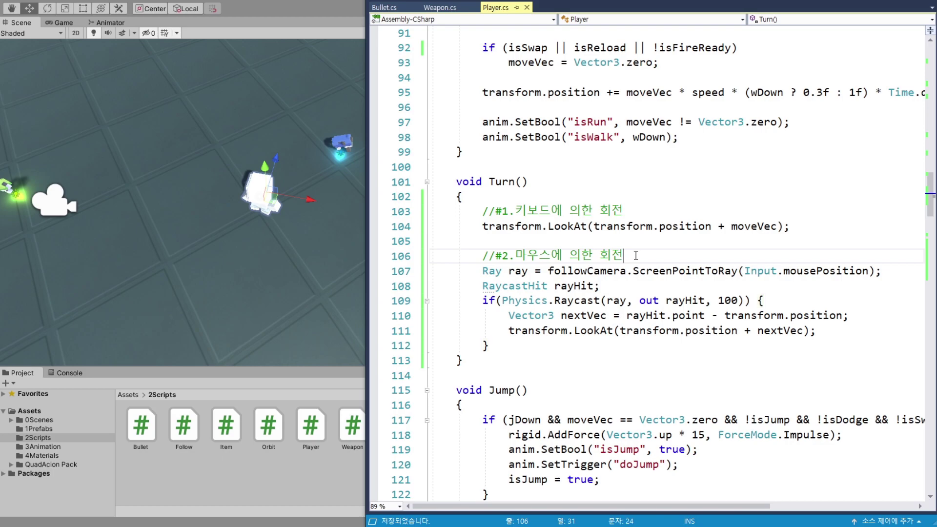
key(Return)
text(if)
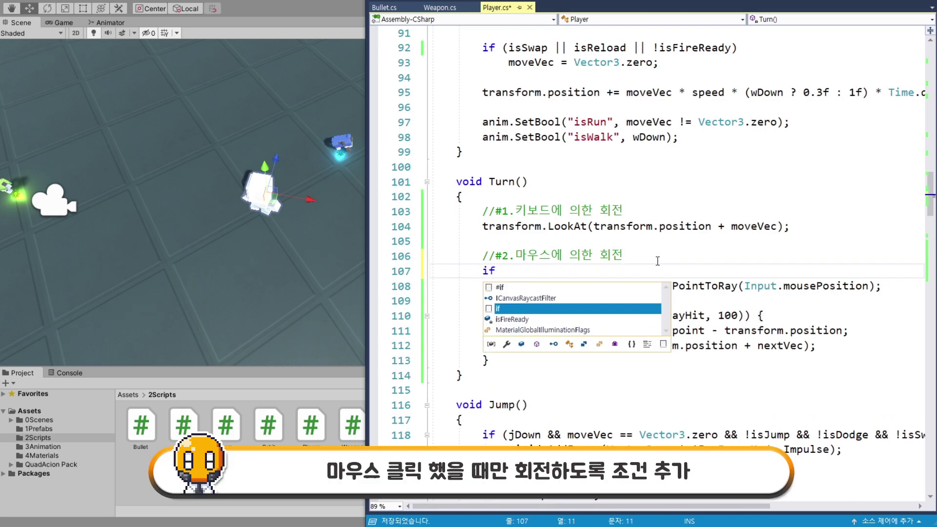
text(()
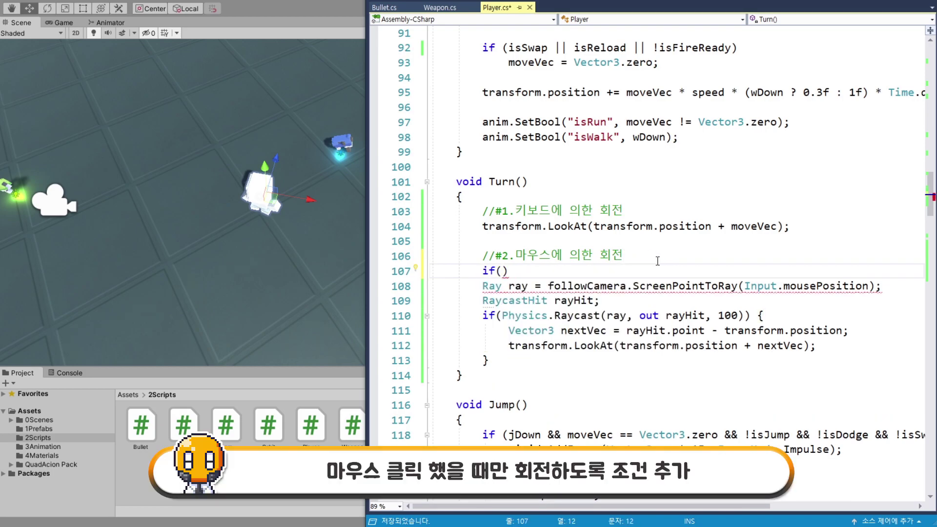
text(fD)
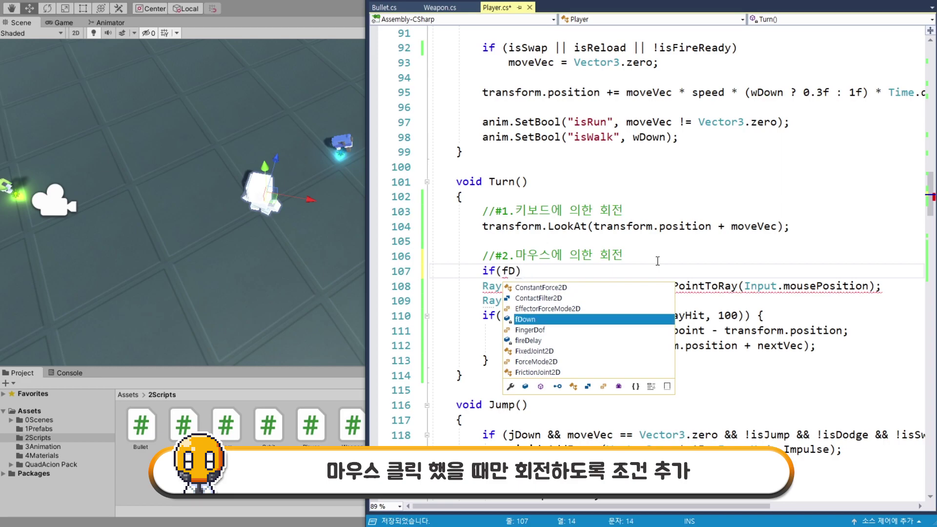
key(Tab)
text() {)
key(Return)
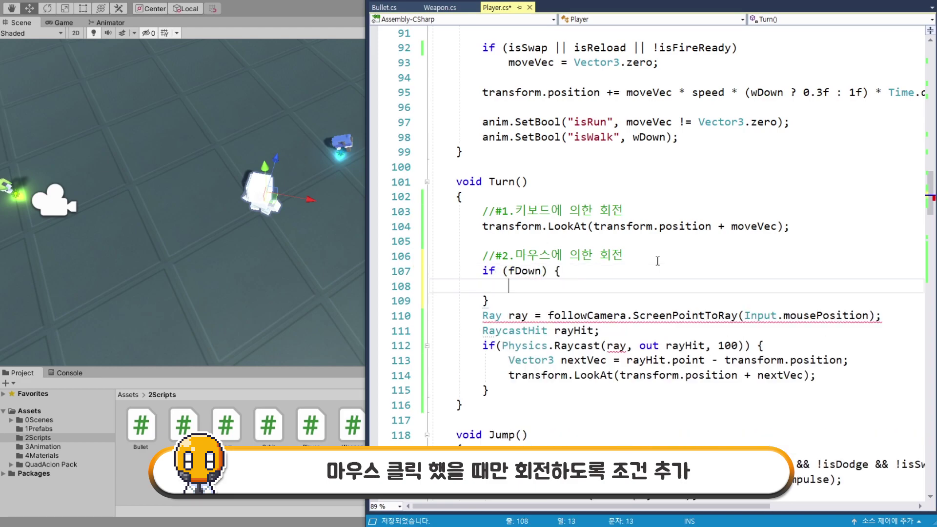
Move the raycast rotation code into the if (fDown) block, remove the blank line, and save.
drag(481, 315, 490, 390)
key(ctrl+x)
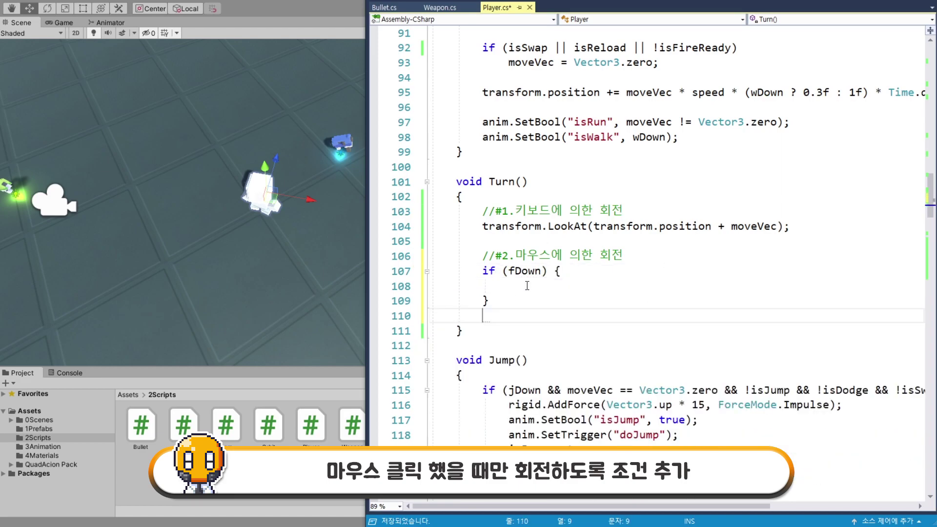
click(527, 289)
key(ctrl+v)
click(541, 386)
key(Delete)
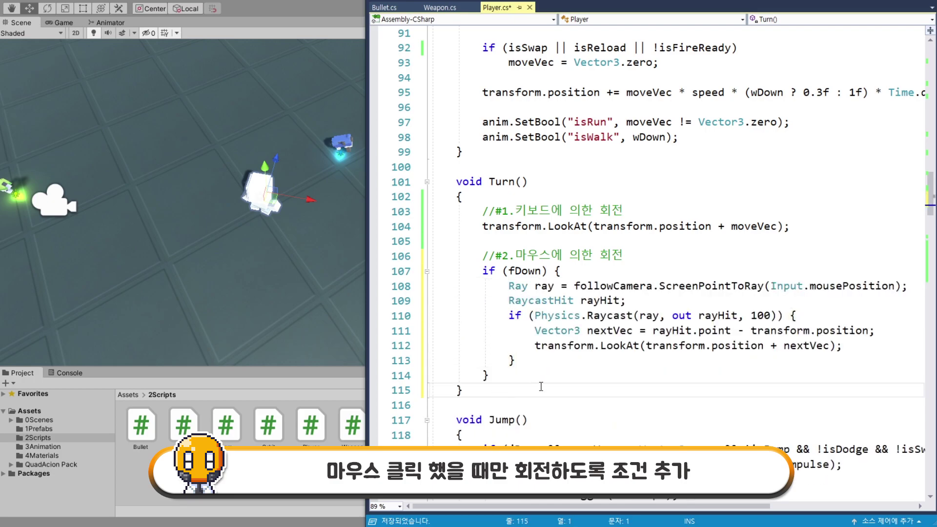
key(ctrl+s)
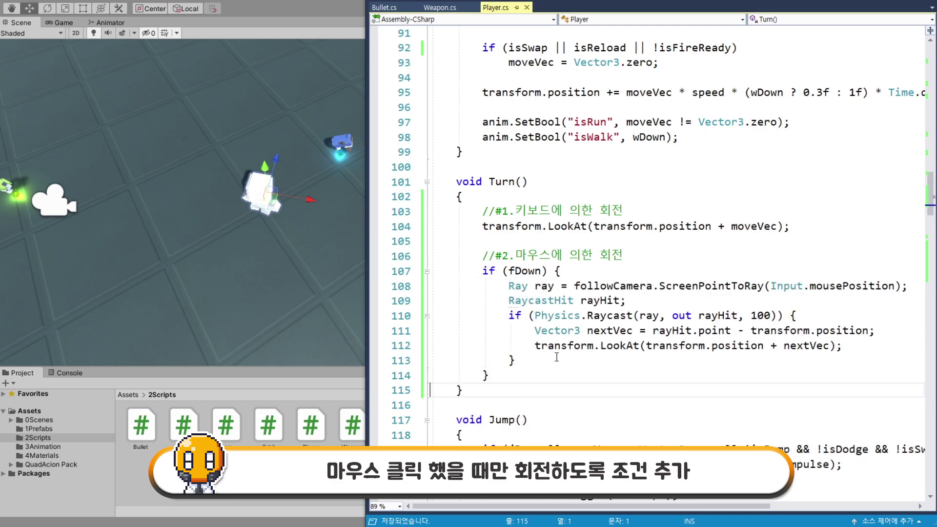
click(496, 369)
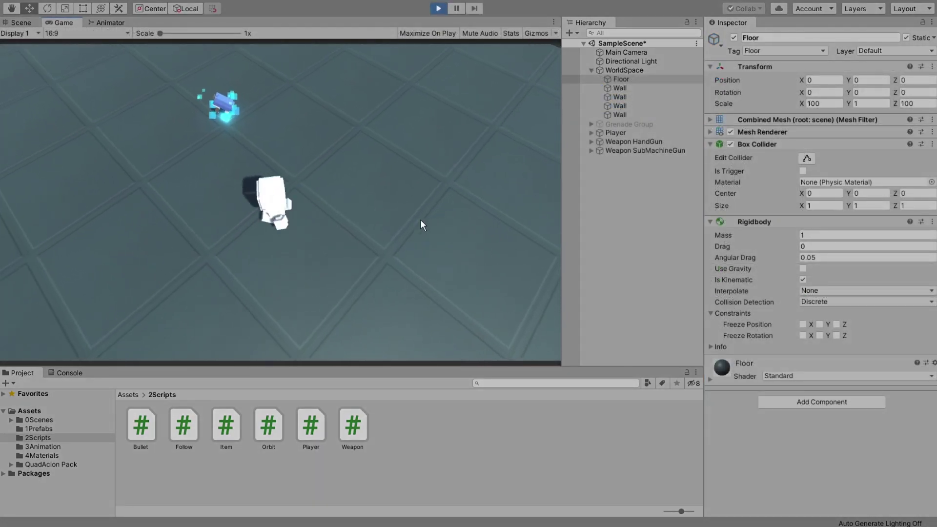
Walk the player with D, W and S up to the wall and back, then stop the game.
key(d)
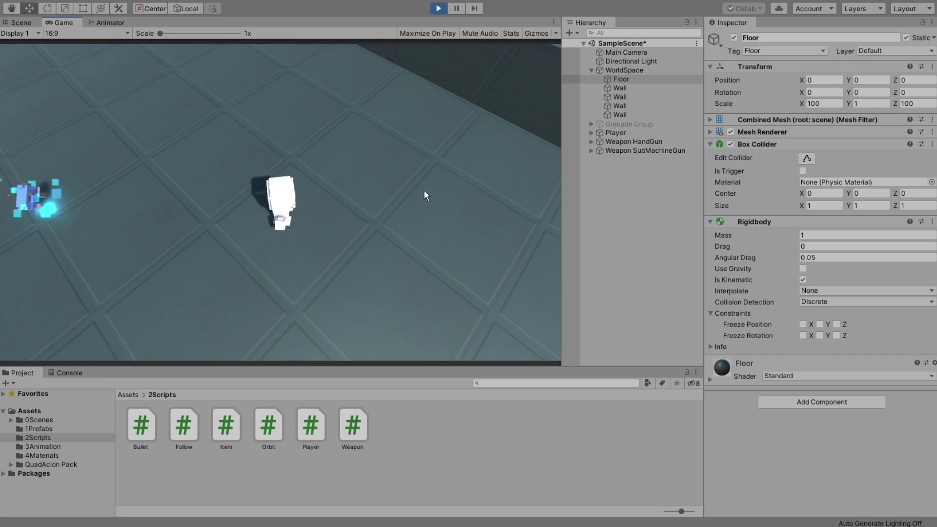
key(w)
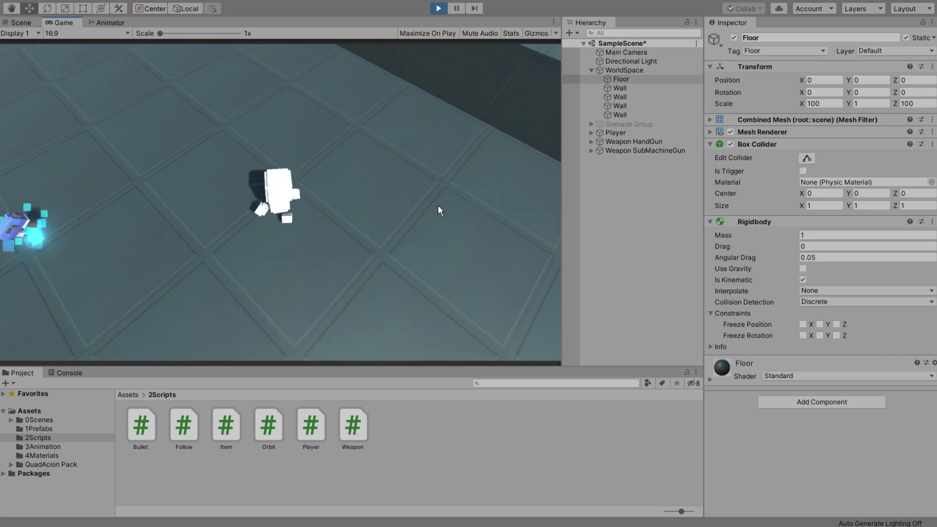
key(w)
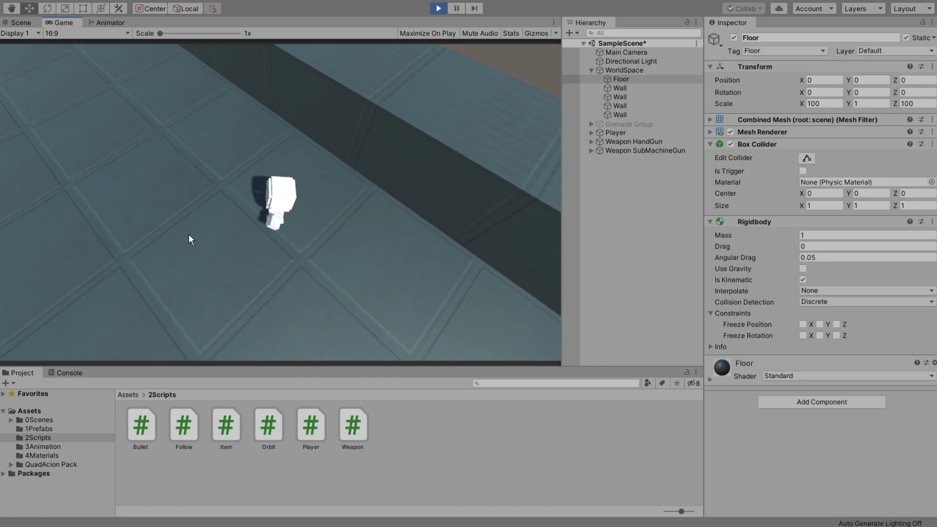
key(w)
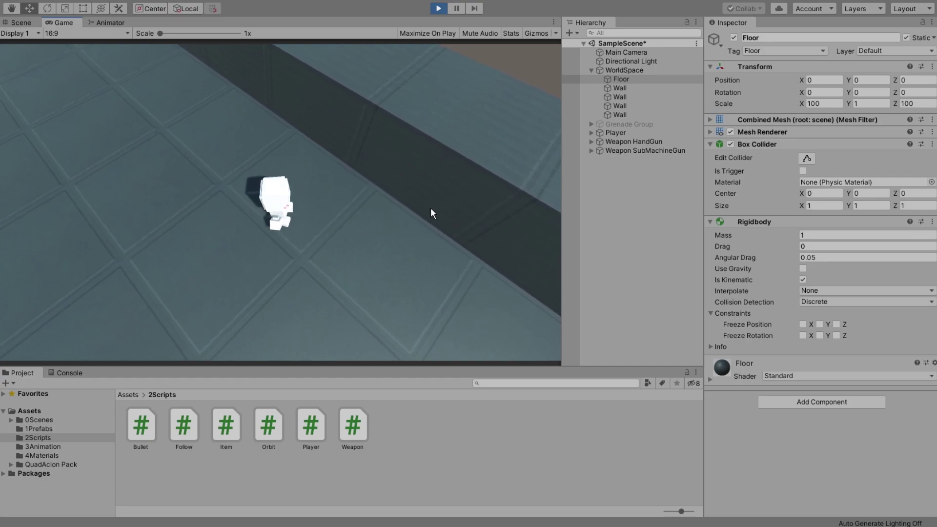
key(s)
key(s)
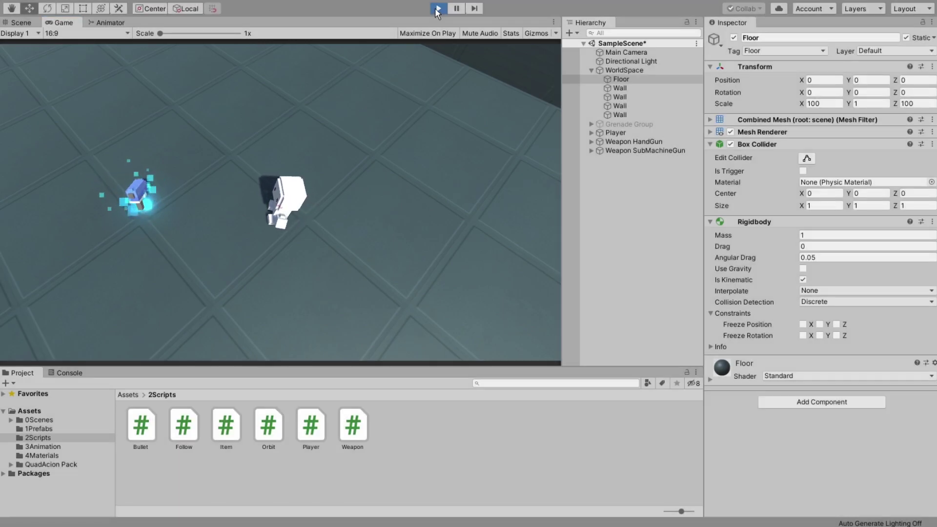
click(438, 8)
Add nextVec.y = 0; after the nextVec line in Turn() and save Player.cs.
key(alt+Tab)
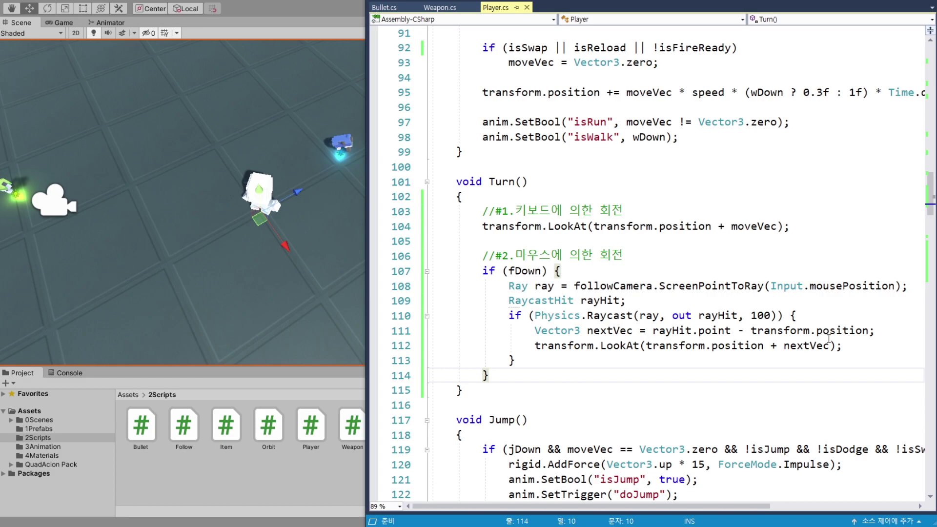
click(883, 333)
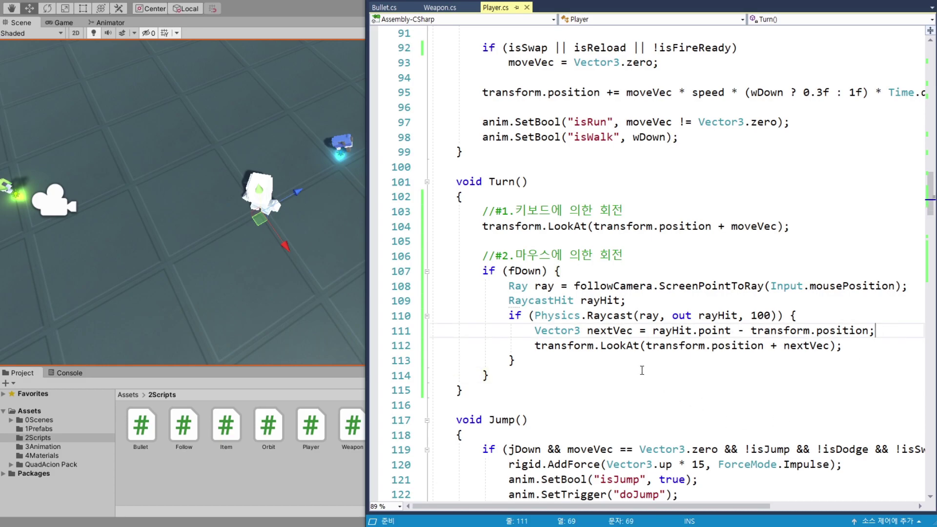
key(Return)
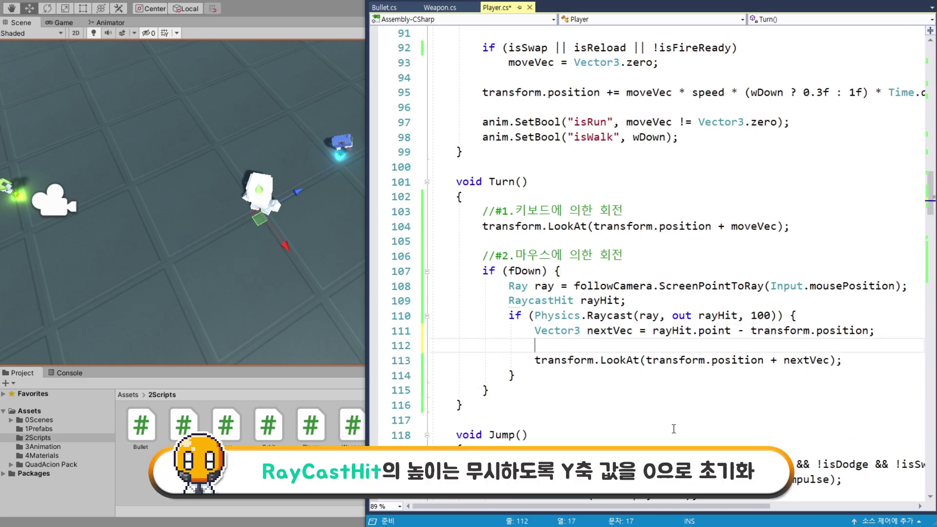
text(nextVec.)
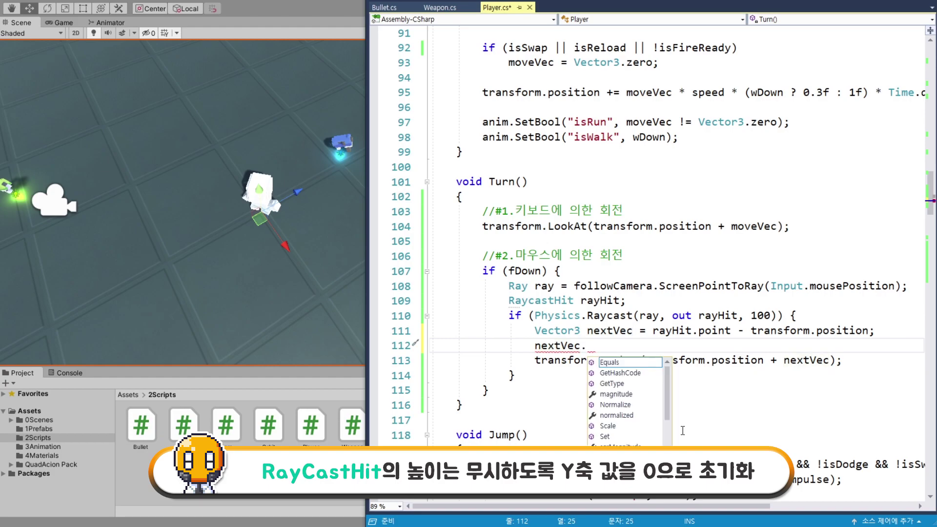
text(y = 0)
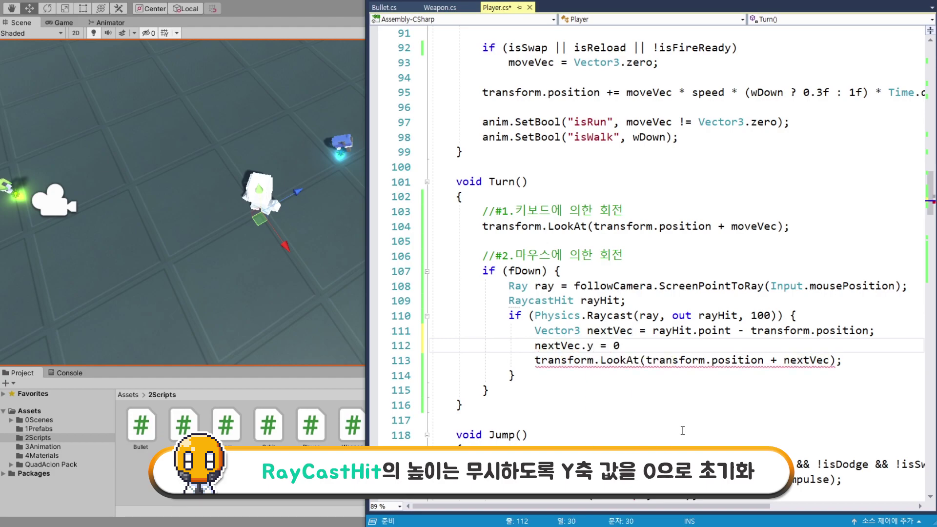
text(;)
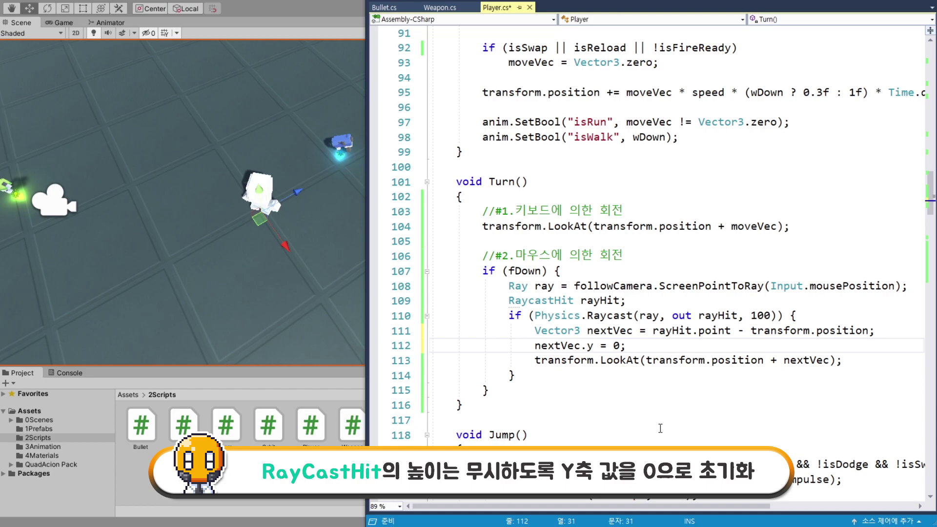
key(ctrl+s)
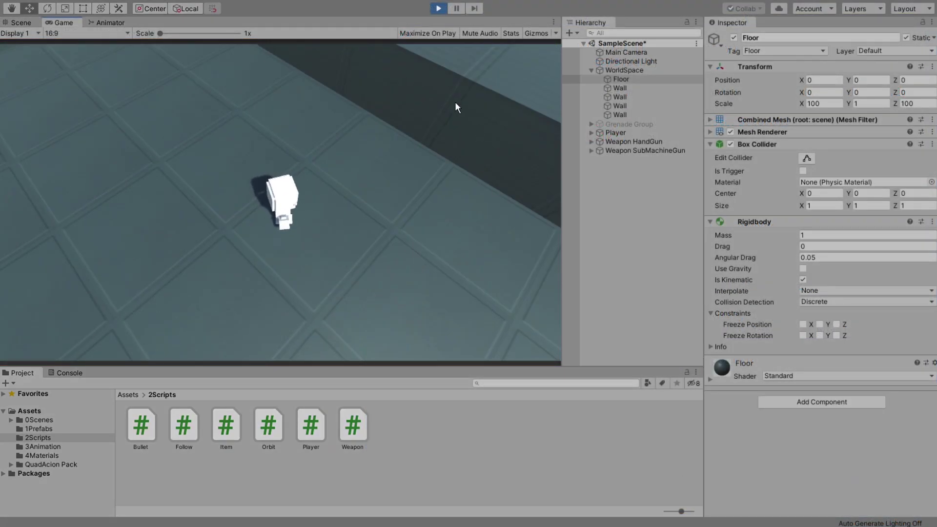
Pick up and equip the SubMachineGun, then fire at several spots around the player.
mouse_move(455, 101)
right_down()
mouse_move(490, 223)
mouse_move(393, 102)
right_up()
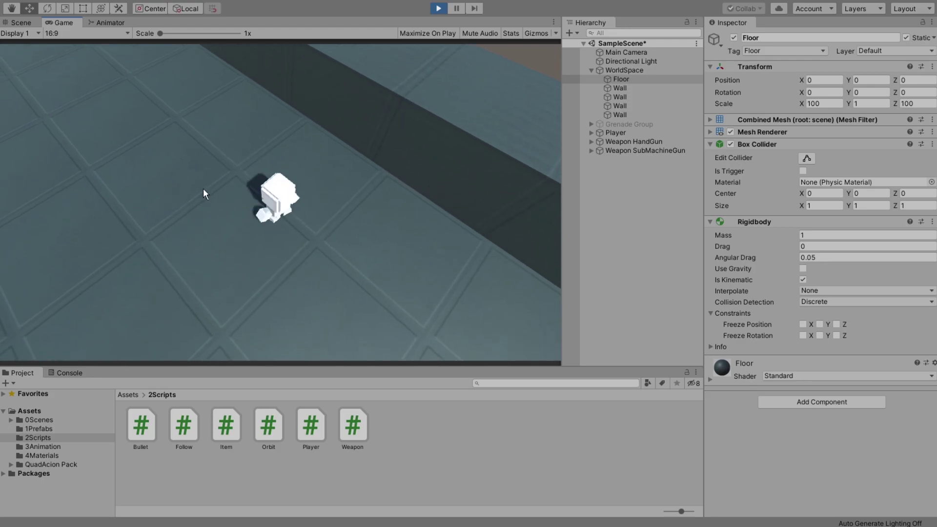
key(s)
key(a)
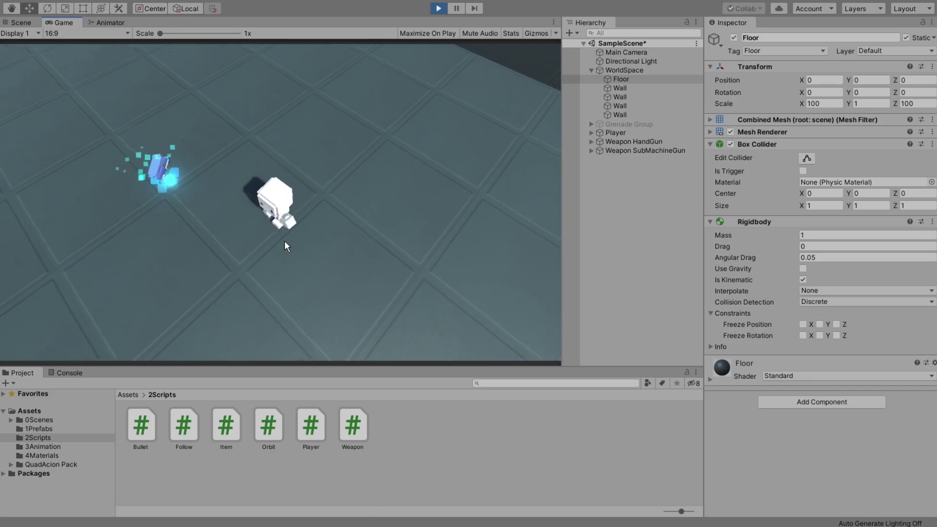
key(e)
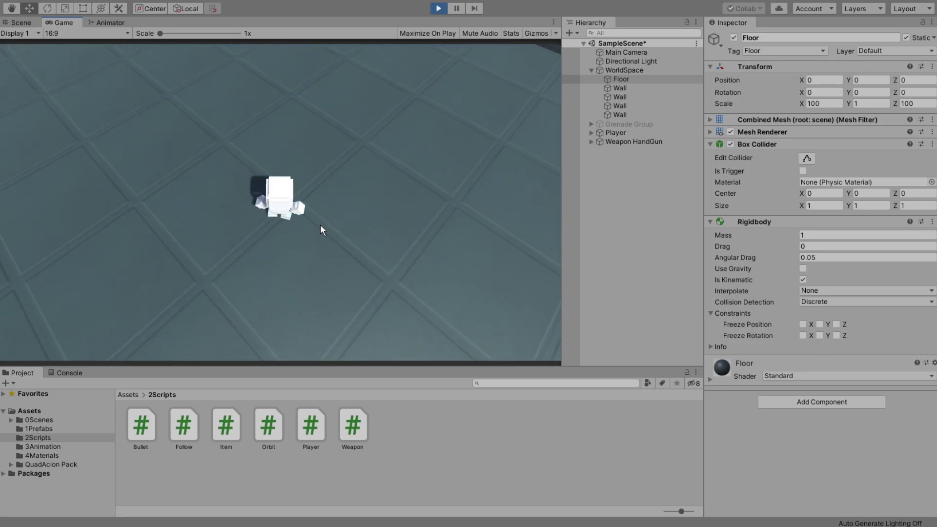
key(3)
drag(306, 270, 157, 258)
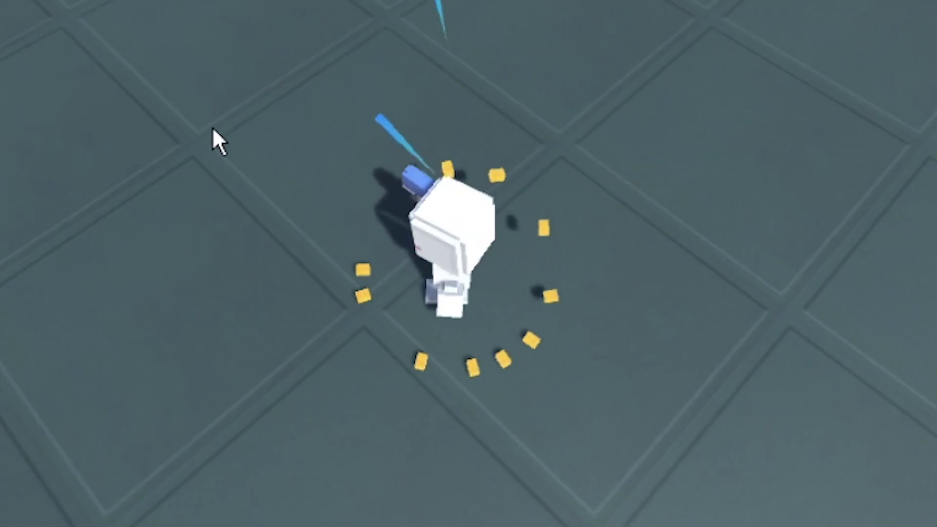
drag(157, 257, 172, 343)
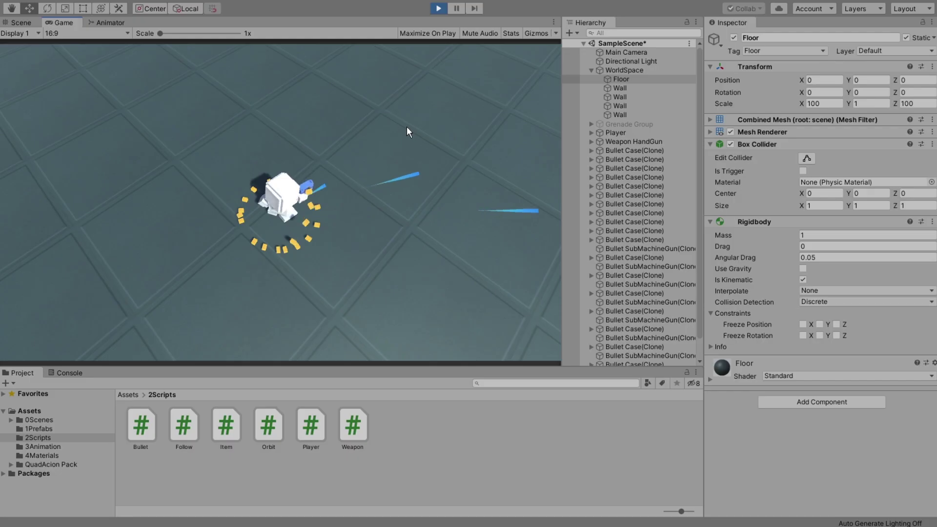
mouse_move(287, 499)
mouse_down()
mouse_move(470, 160)
mouse_move(455, 95)
mouse_up()
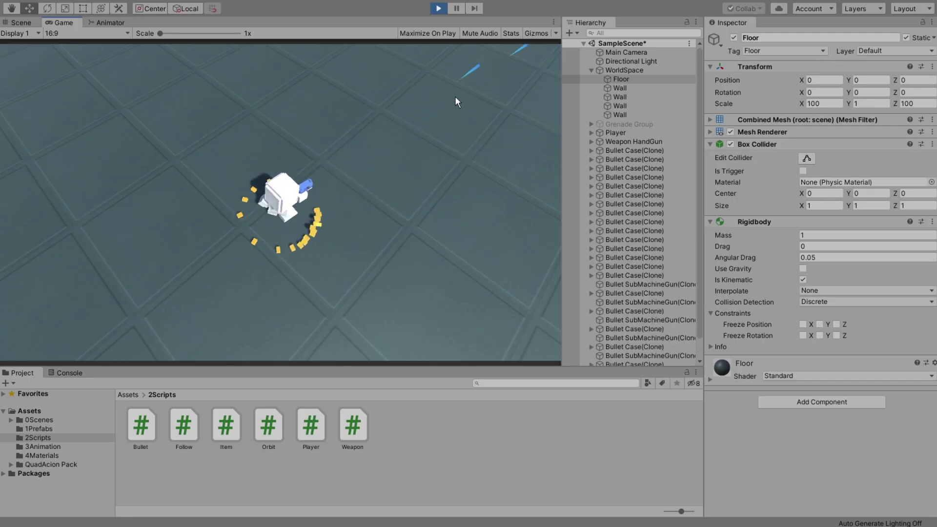
Pick up the green weapon and equip it with key 2.
key(a)
key(a)
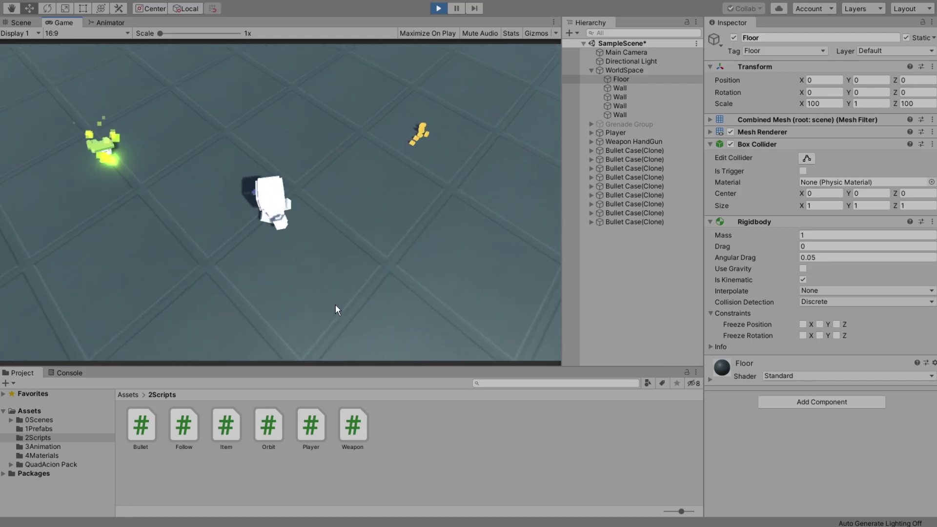
key(e)
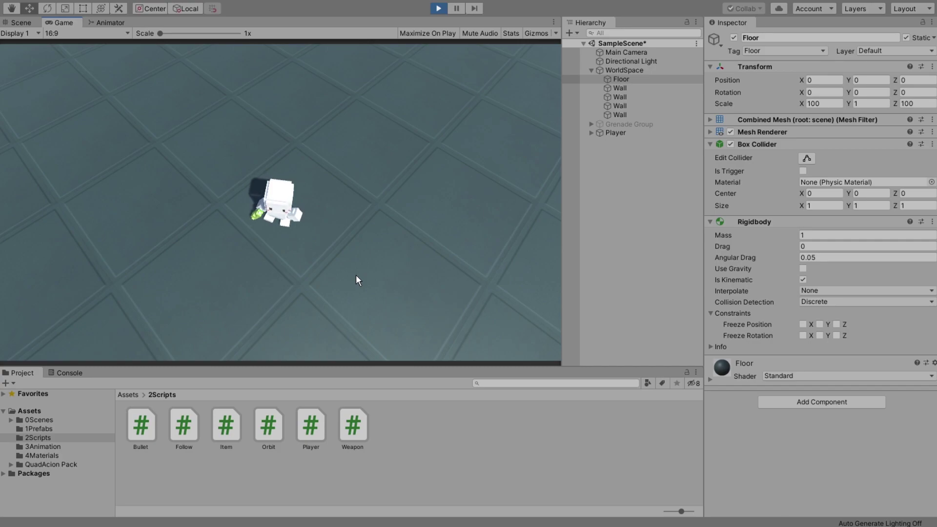
key(2)
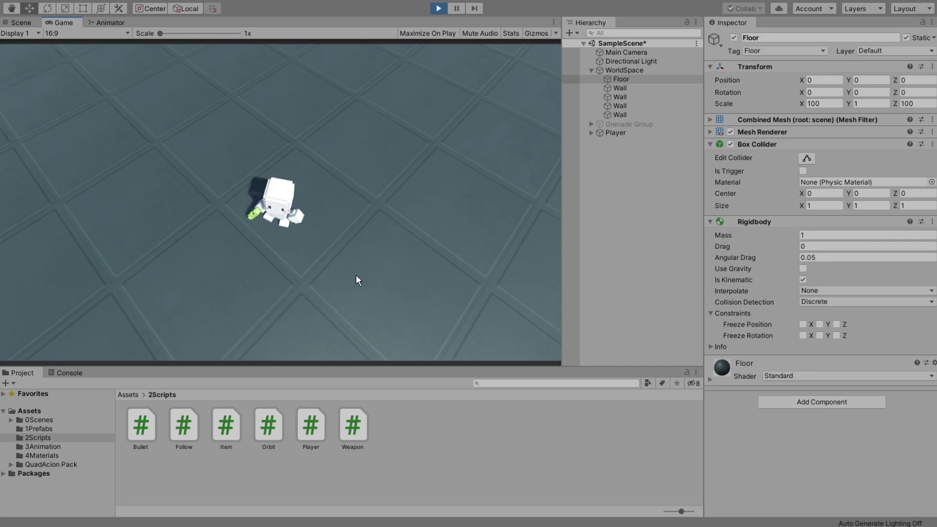